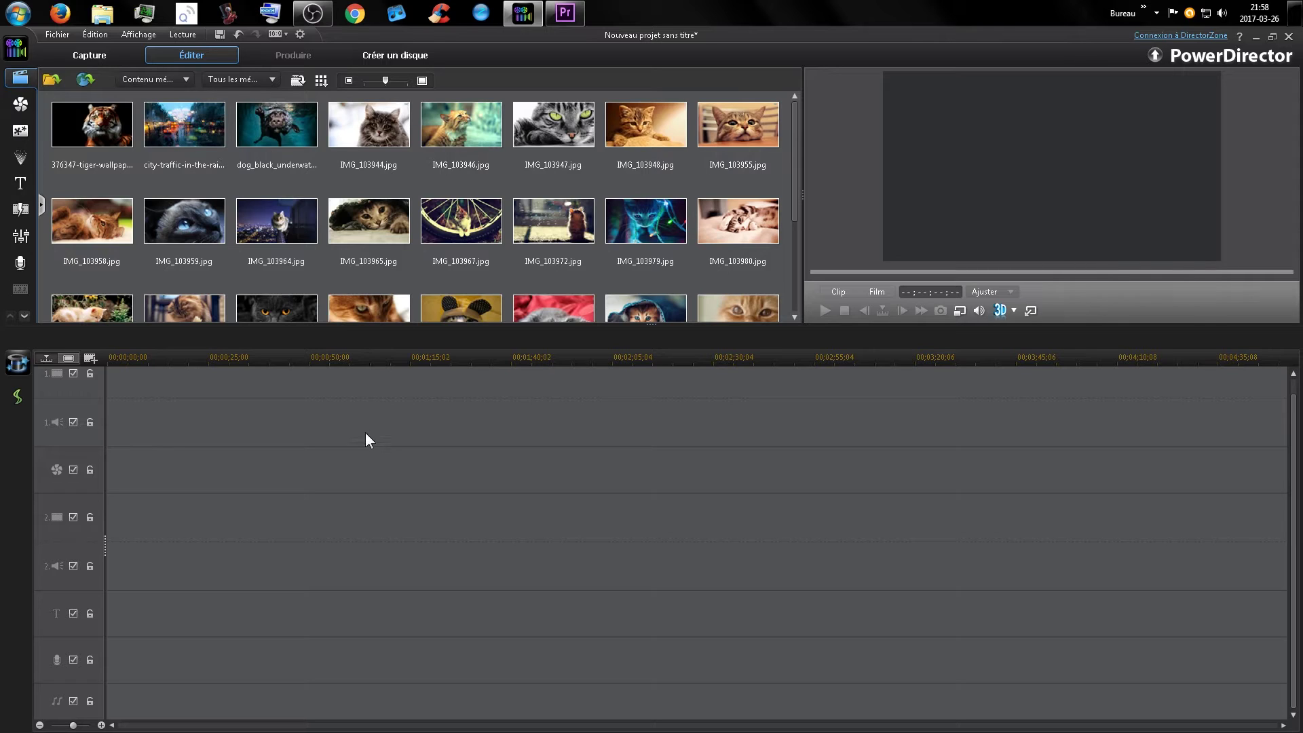
Place the first fifteen library images, from the tiger wallpaper through IMG_103979.jpg, in order at the start of video track 1
left_click(119, 135)
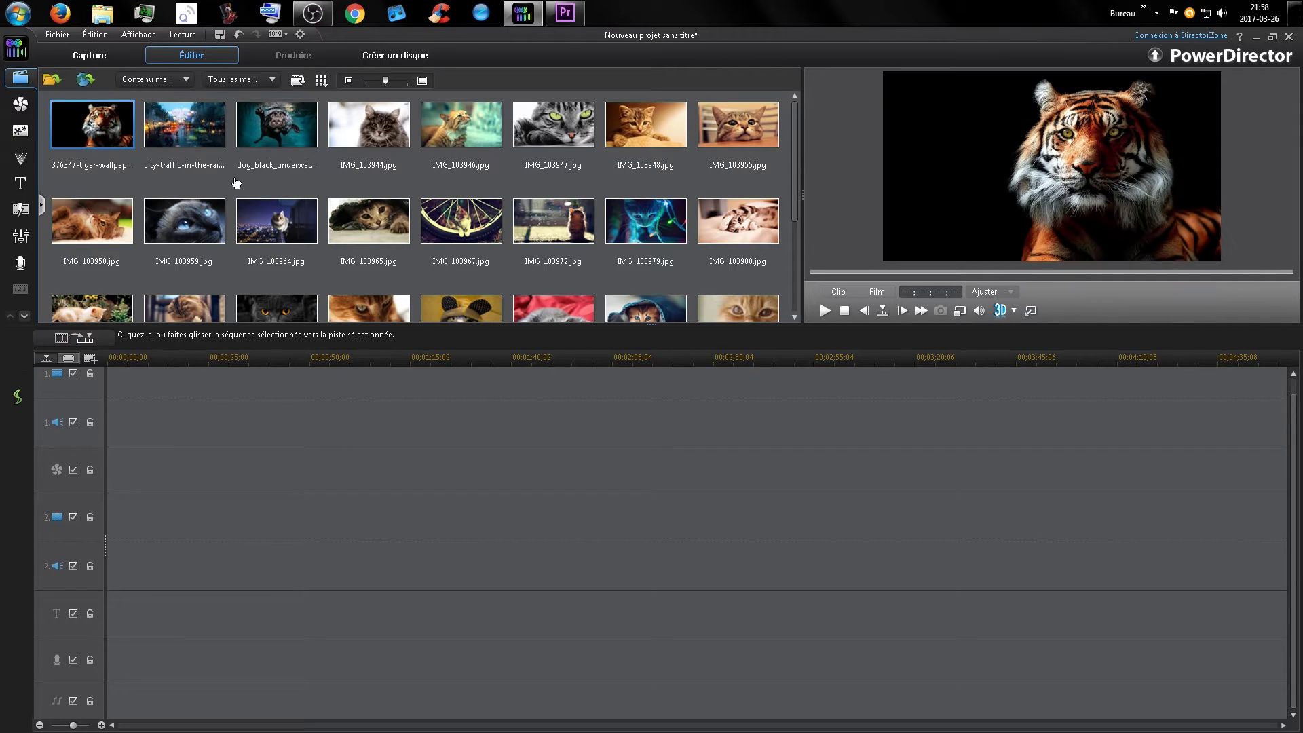
left_click(624, 234, "shift")
left_click_drag(624, 234, 108, 393)
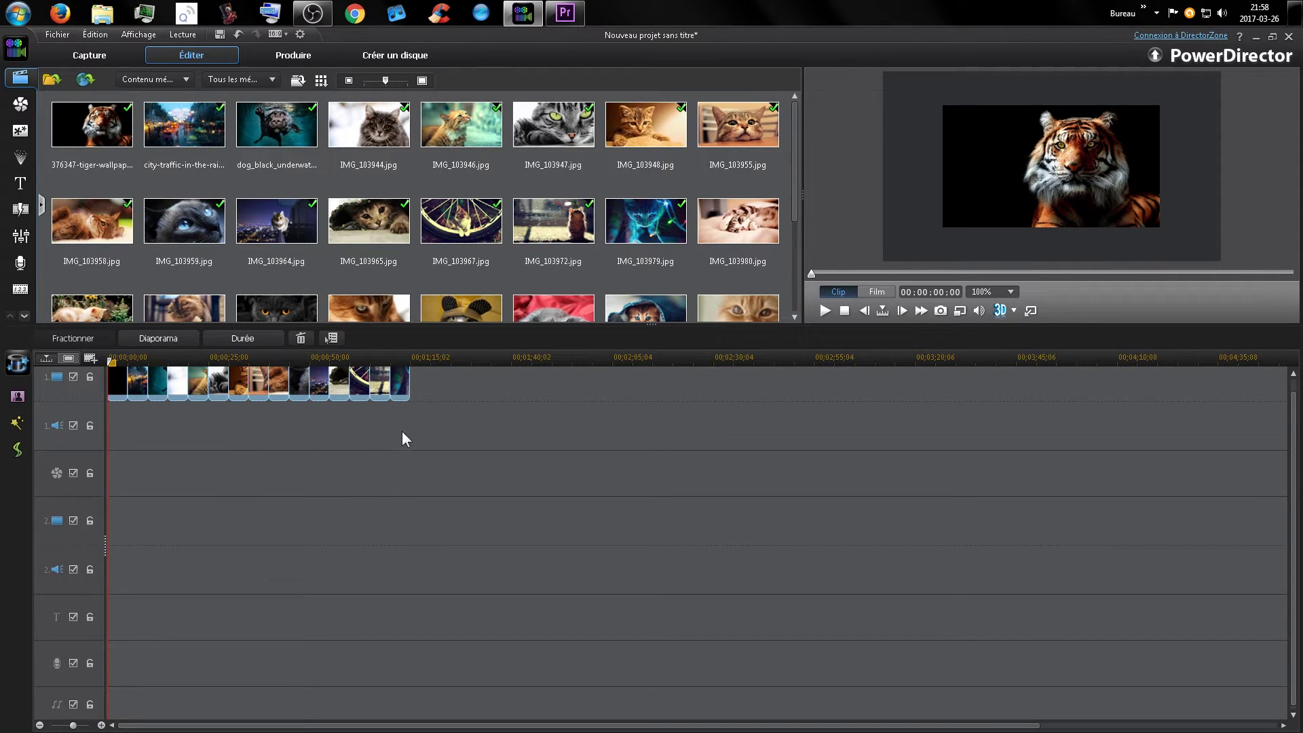
left_click_drag(438, 378, 148, 399)
left_click(121, 400)
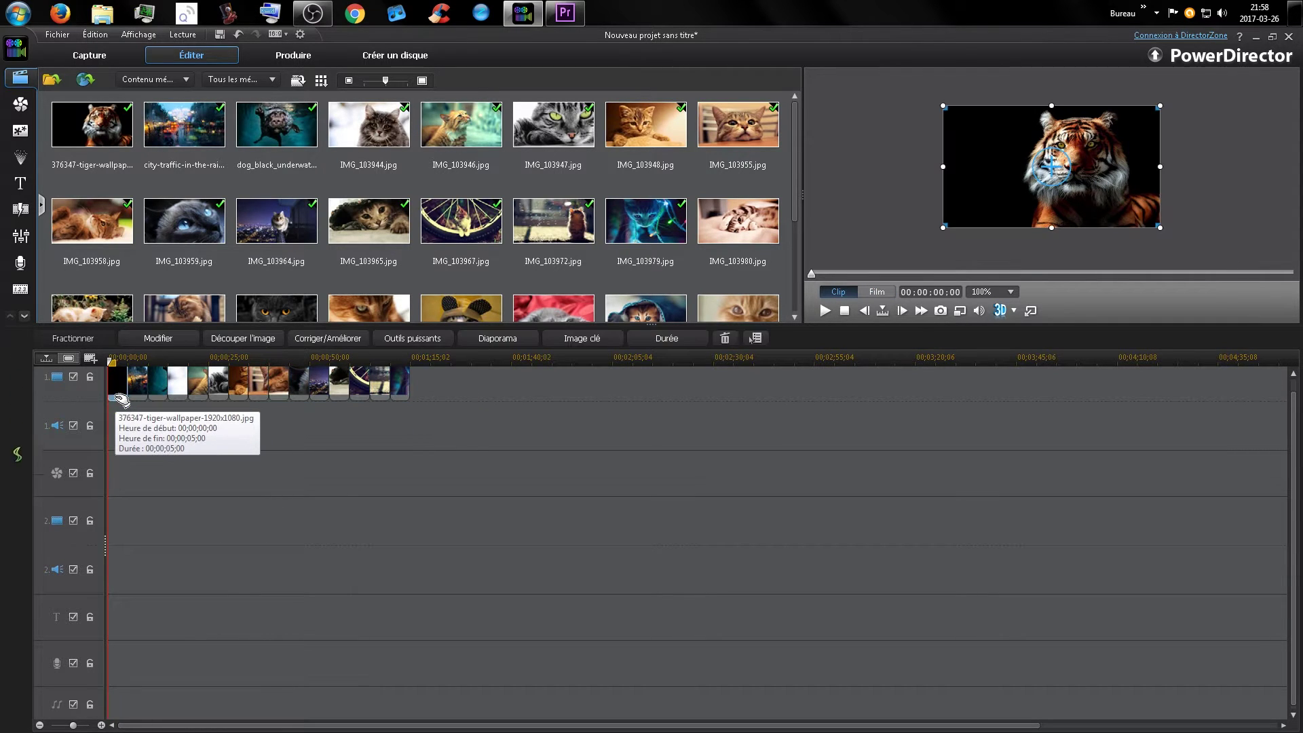
left_click_drag(467, 398, 98, 402)
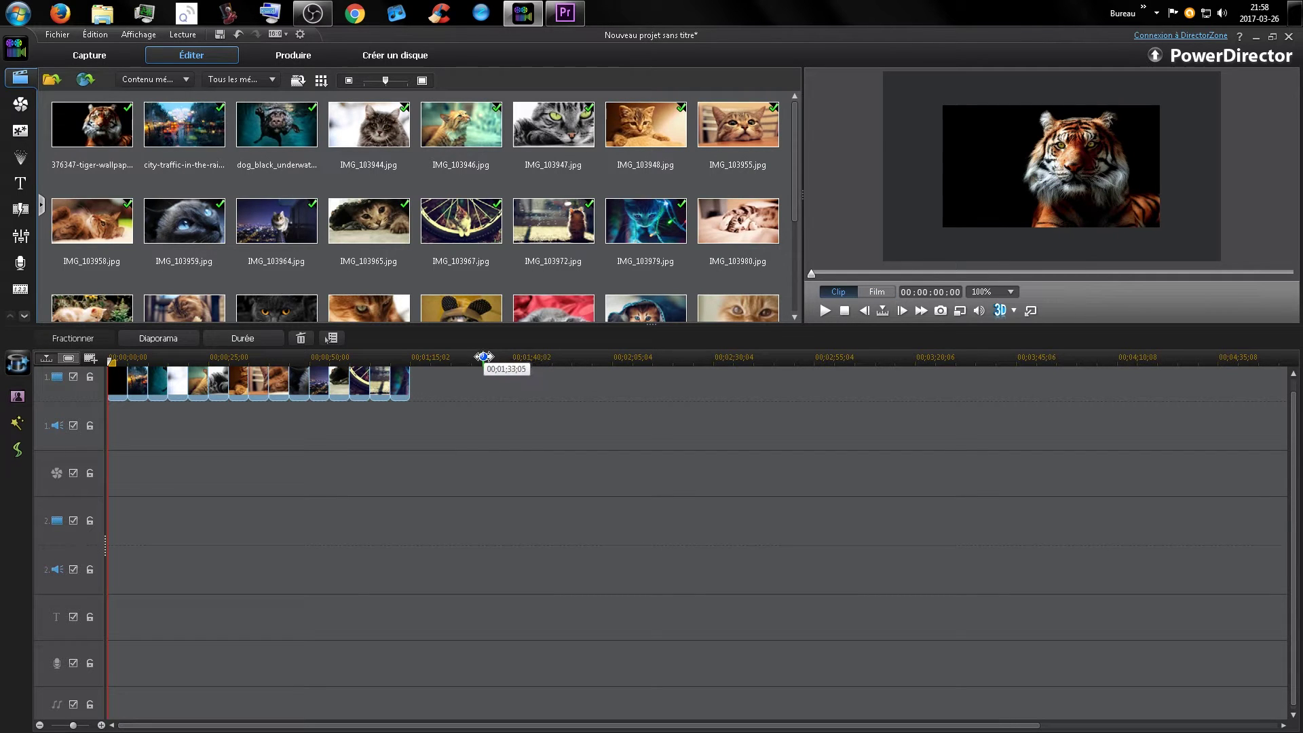
mouse_move(483, 357)
left_mouse_down()
mouse_move(1052, 365)
mouse_move(475, 358)
left_mouse_up()
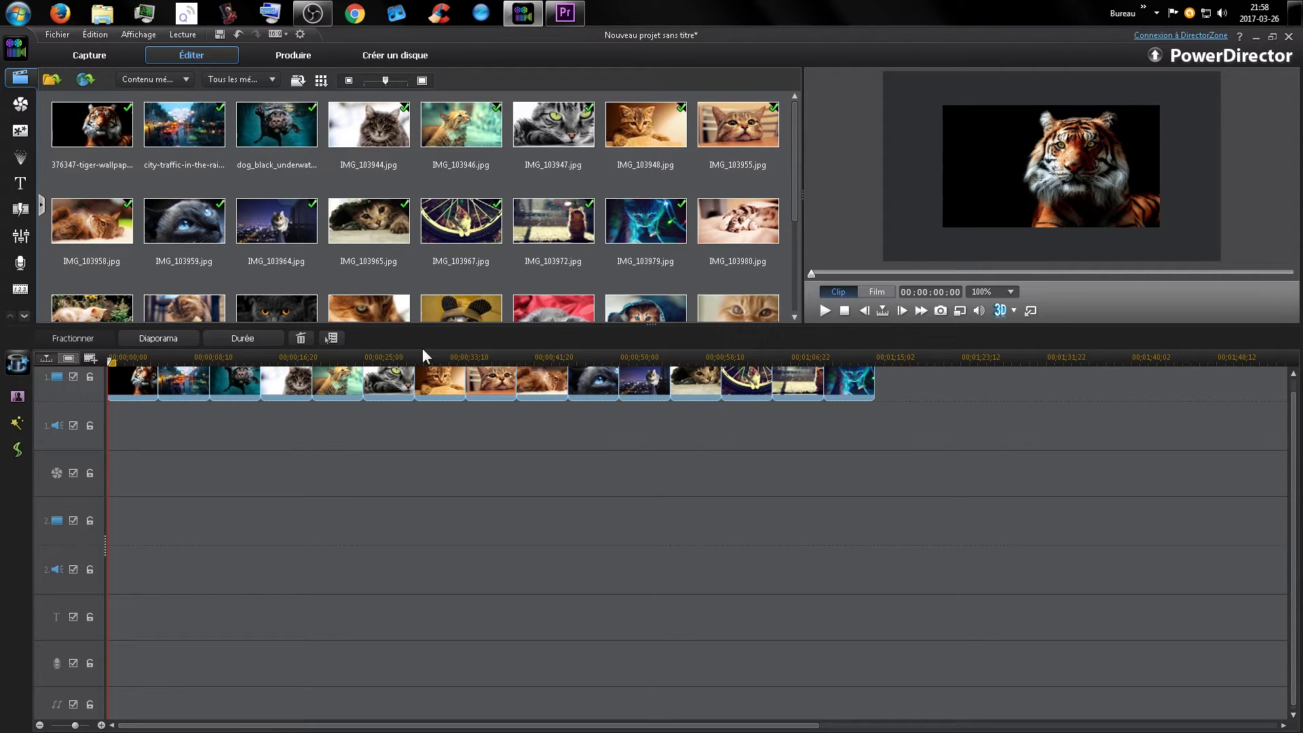
left_click_drag(384, 359, 440, 354)
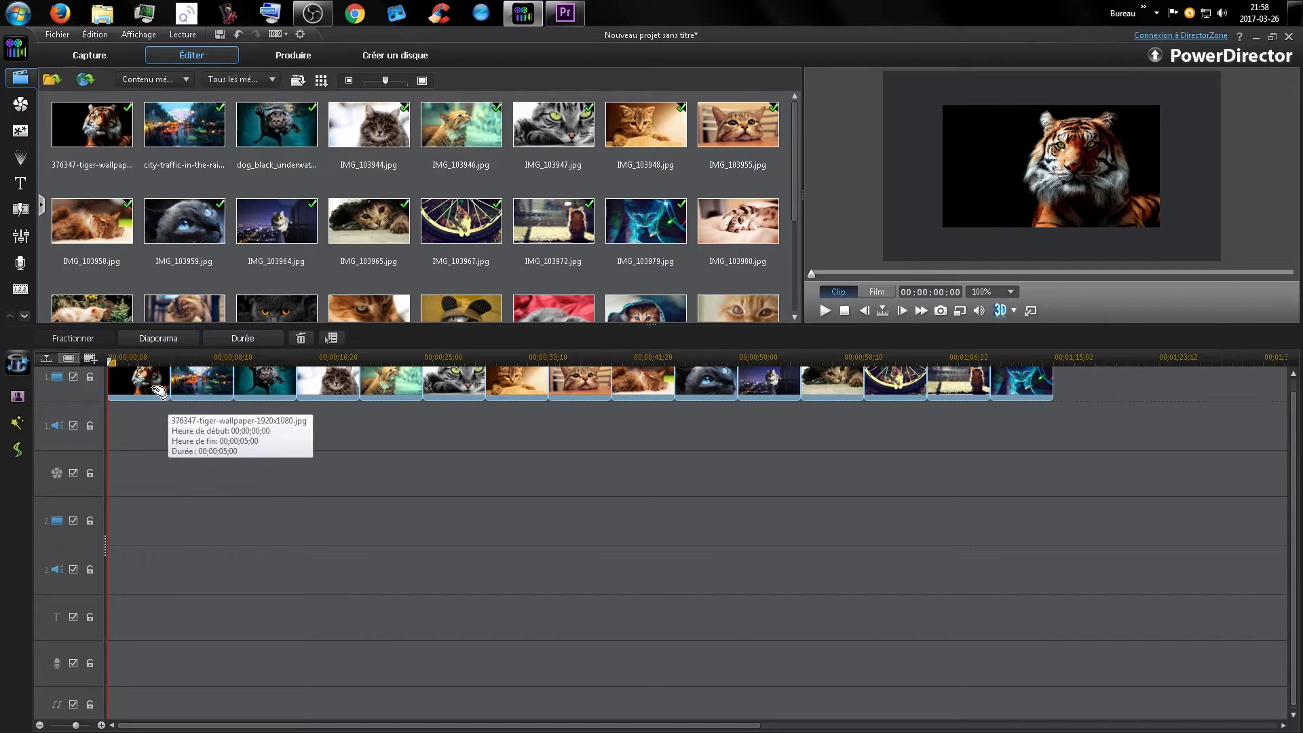
left_click(163, 390)
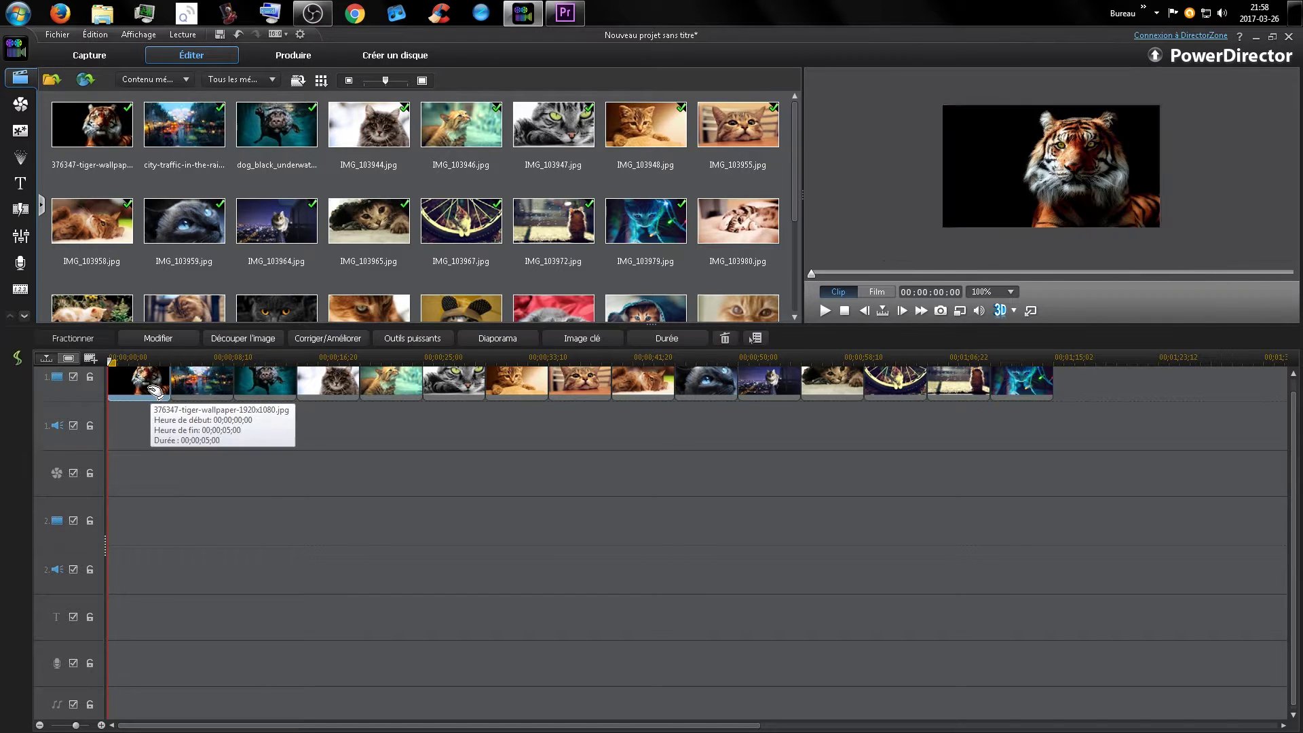
left_click(211, 389)
Set the duration of all the photos on video track 1 to 00:00:04:00
left_click_drag(124, 422, 1142, 372)
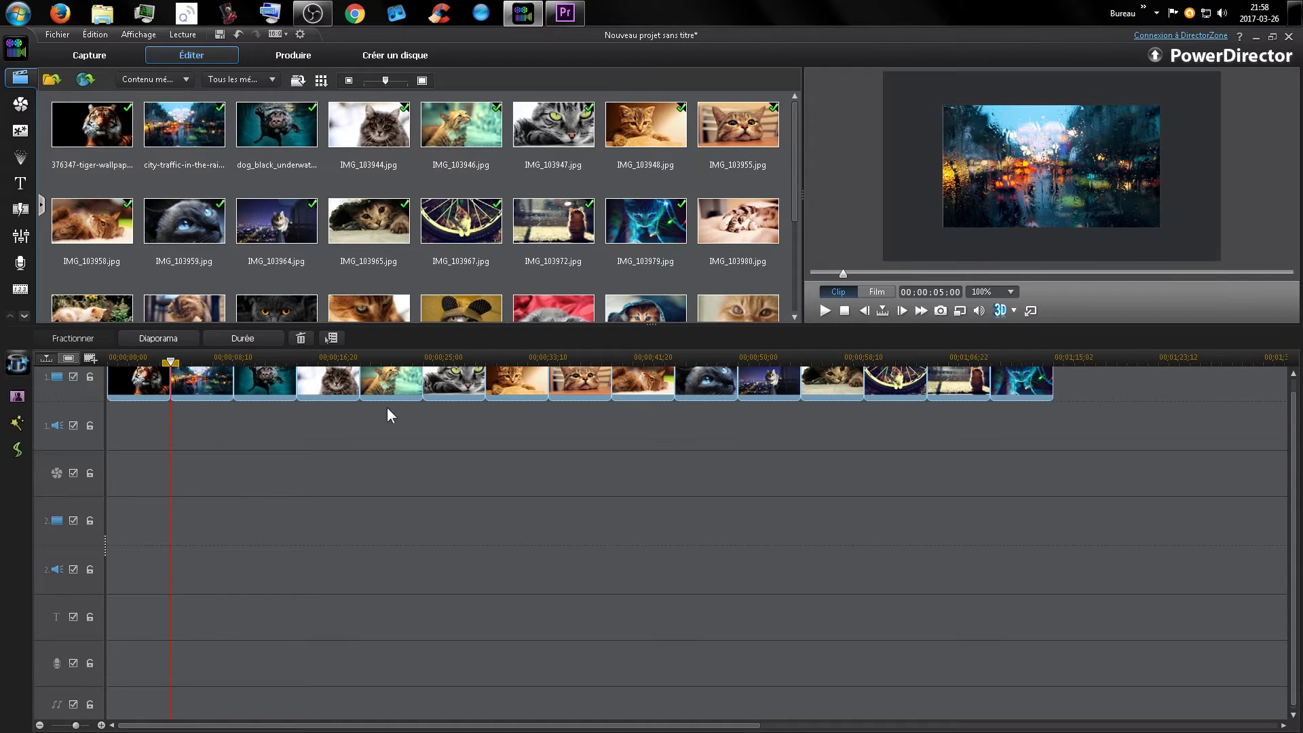
left_click(241, 337)
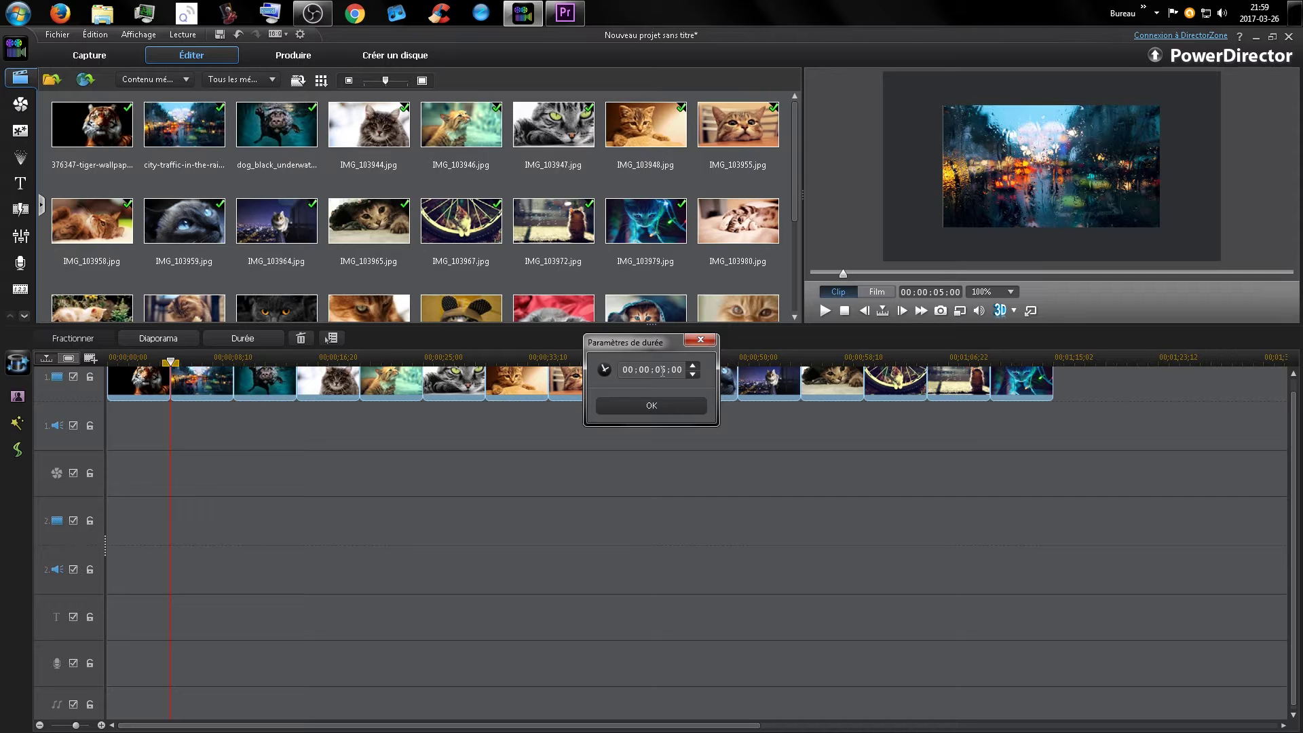
left_click(670, 371)
left_click(664, 366)
left_click(693, 375)
left_click(693, 376)
left_click(693, 375)
left_click(693, 375)
left_click(693, 376)
left_click(694, 376)
left_click(693, 375)
left_click(693, 375)
left_click(693, 375)
left_click(694, 374)
left_click(693, 374)
left_click(653, 407)
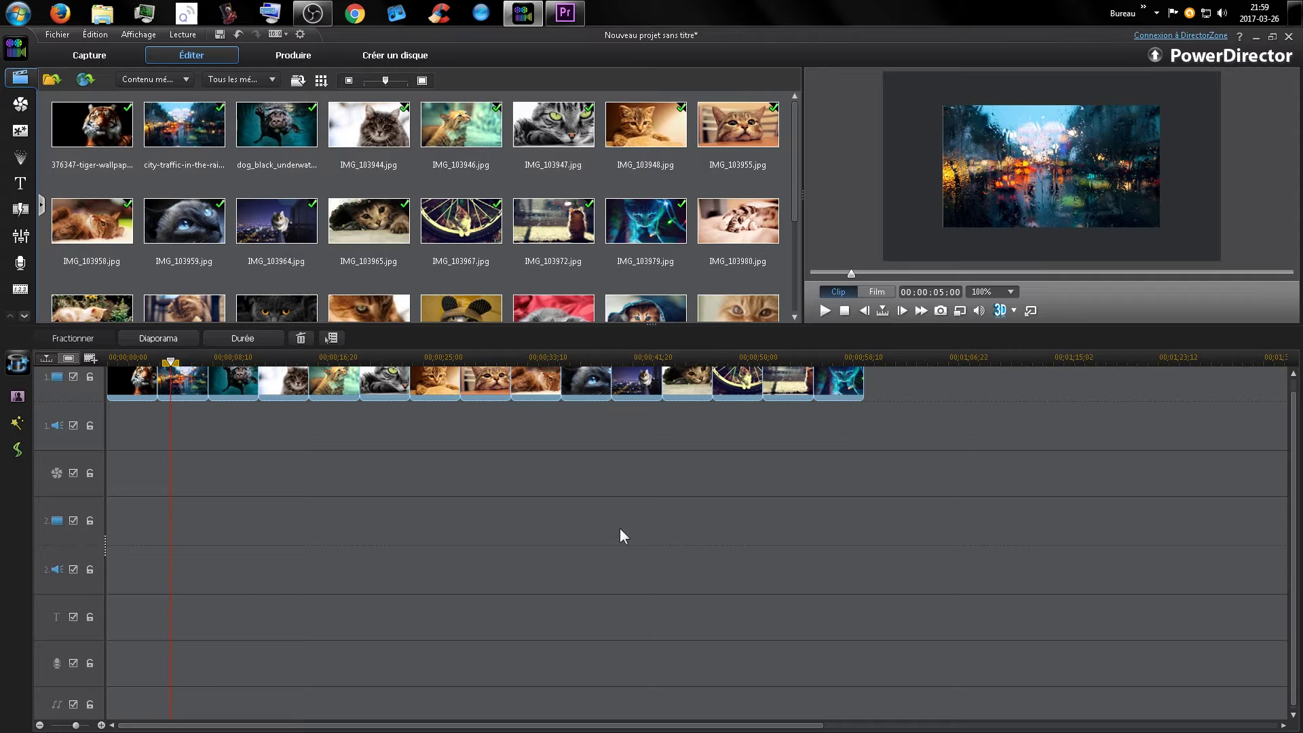
left_click_drag(908, 392, 127, 410)
left_click(294, 460)
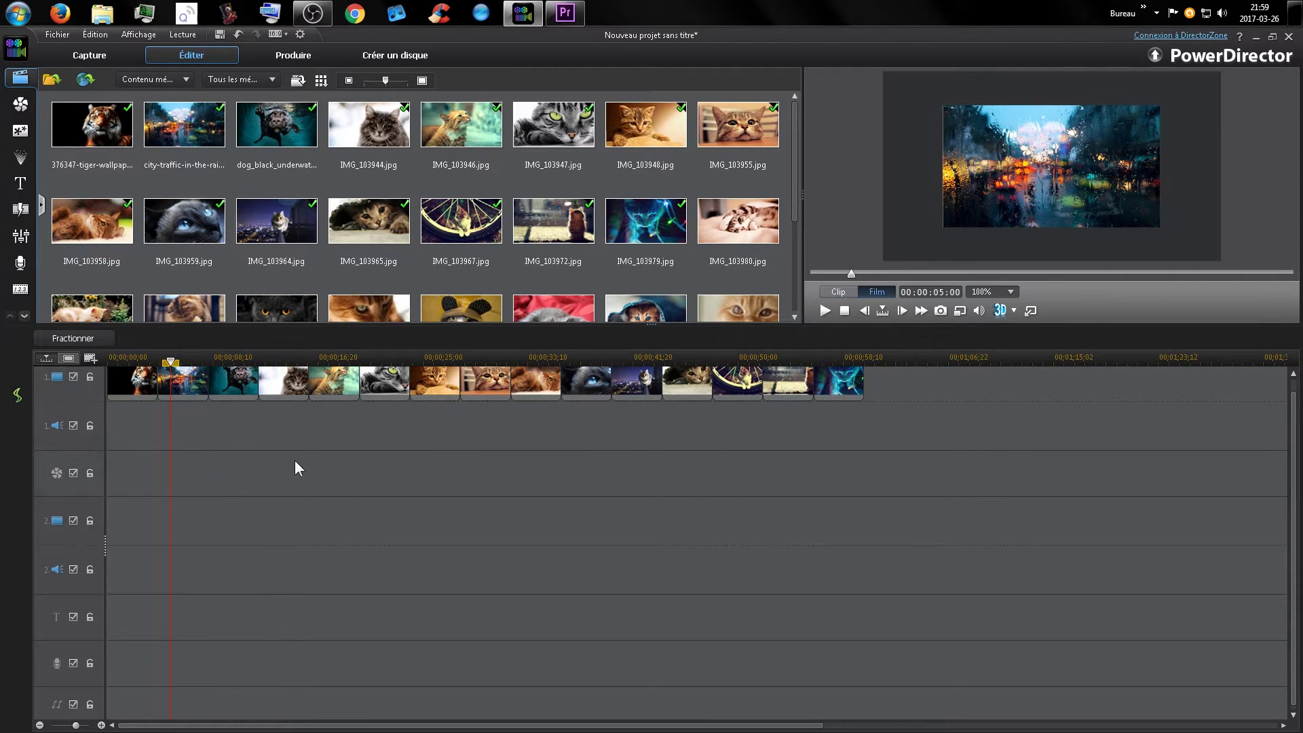
key("ctrl+a")
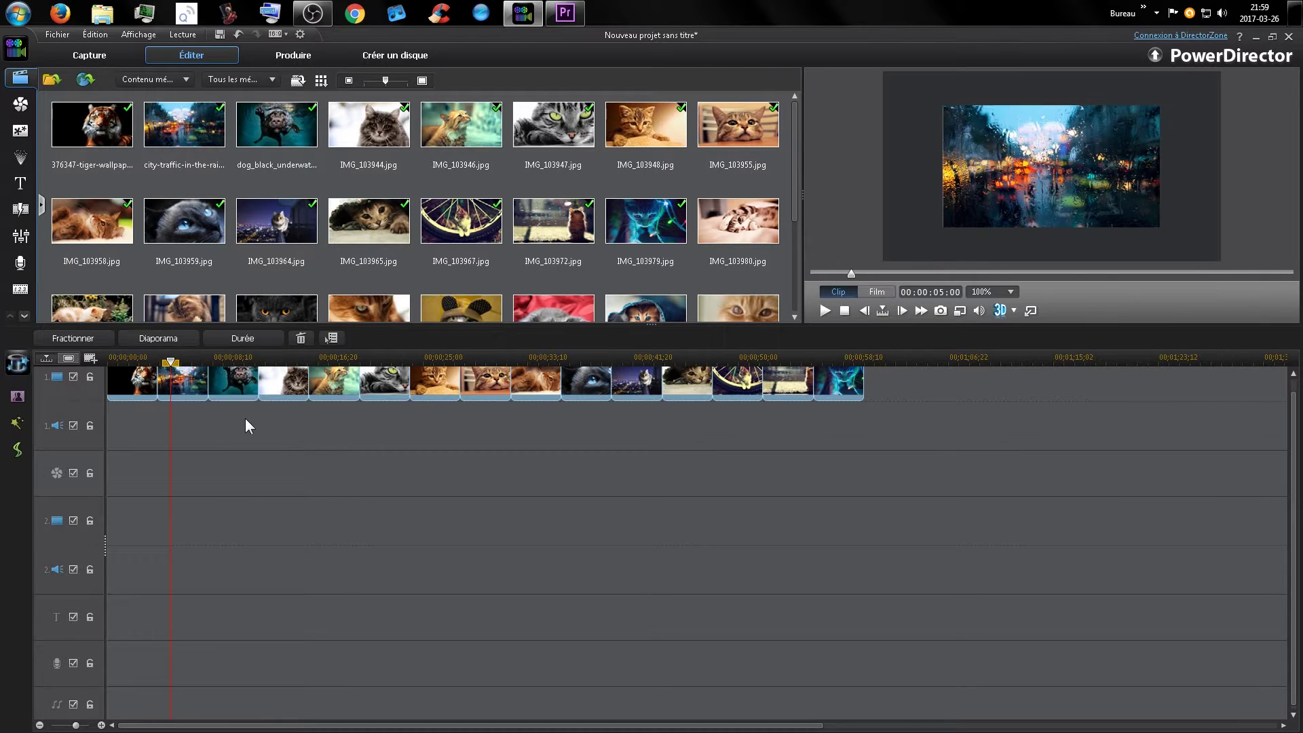
left_click(222, 337)
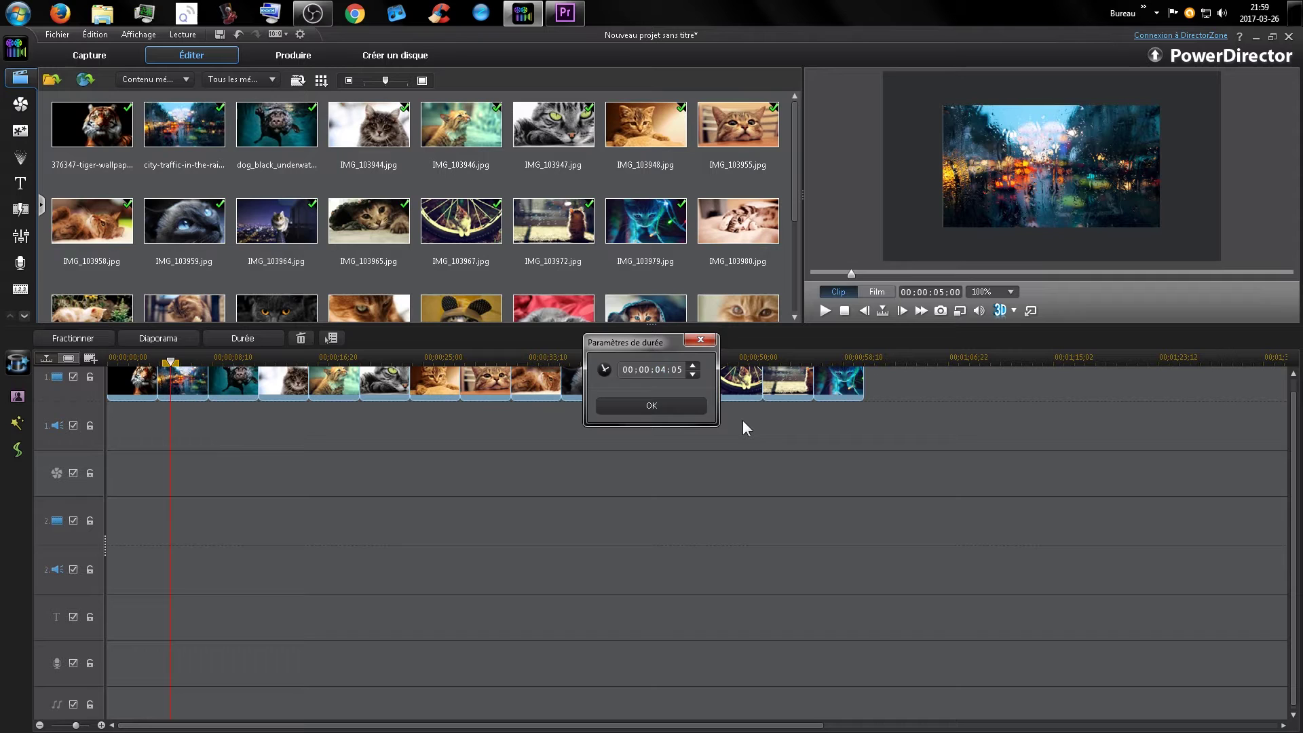
left_click(692, 374)
left_click(664, 369)
left_click(677, 369)
left_click(662, 370)
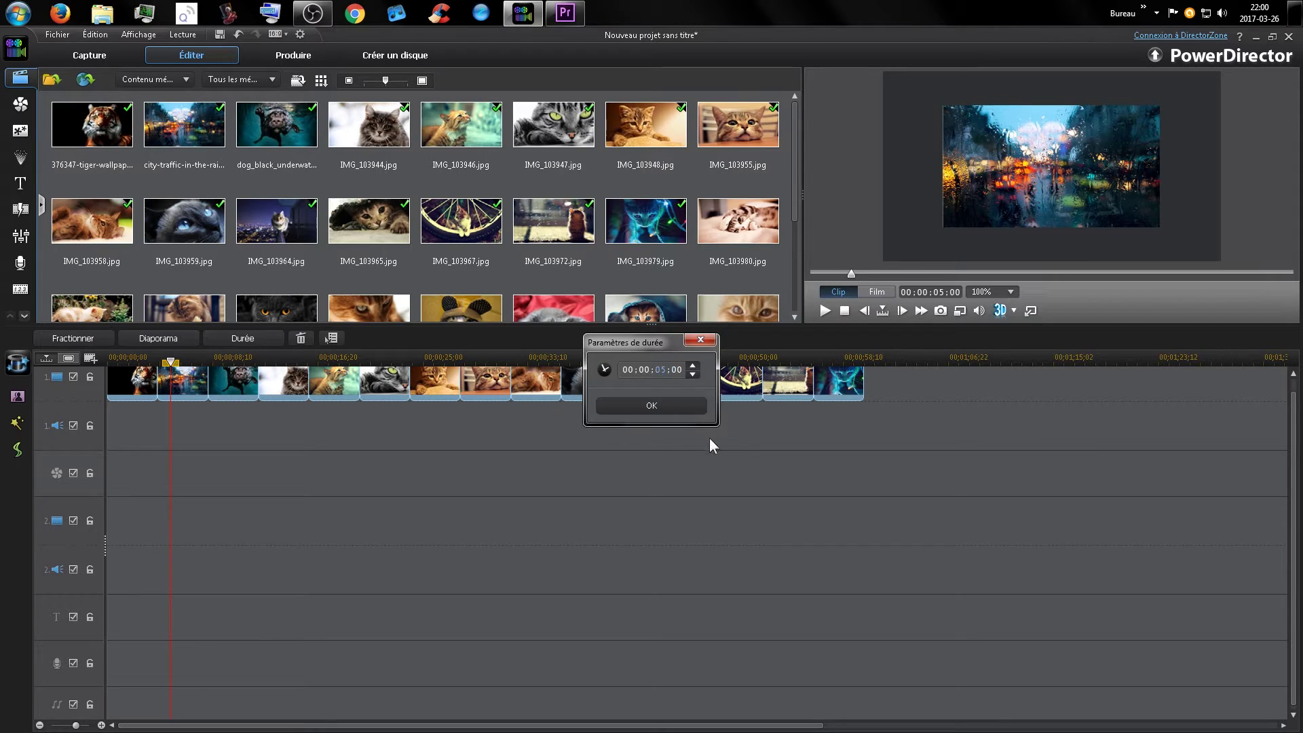
left_click(643, 370)
left_click(662, 367)
left_click(644, 370)
left_click(676, 370)
left_click(662, 367)
left_click(633, 375)
left_click(644, 369)
key("Up")
left_click(648, 368)
left_click(659, 370)
type("00:01:00:00")
left_click(654, 406)
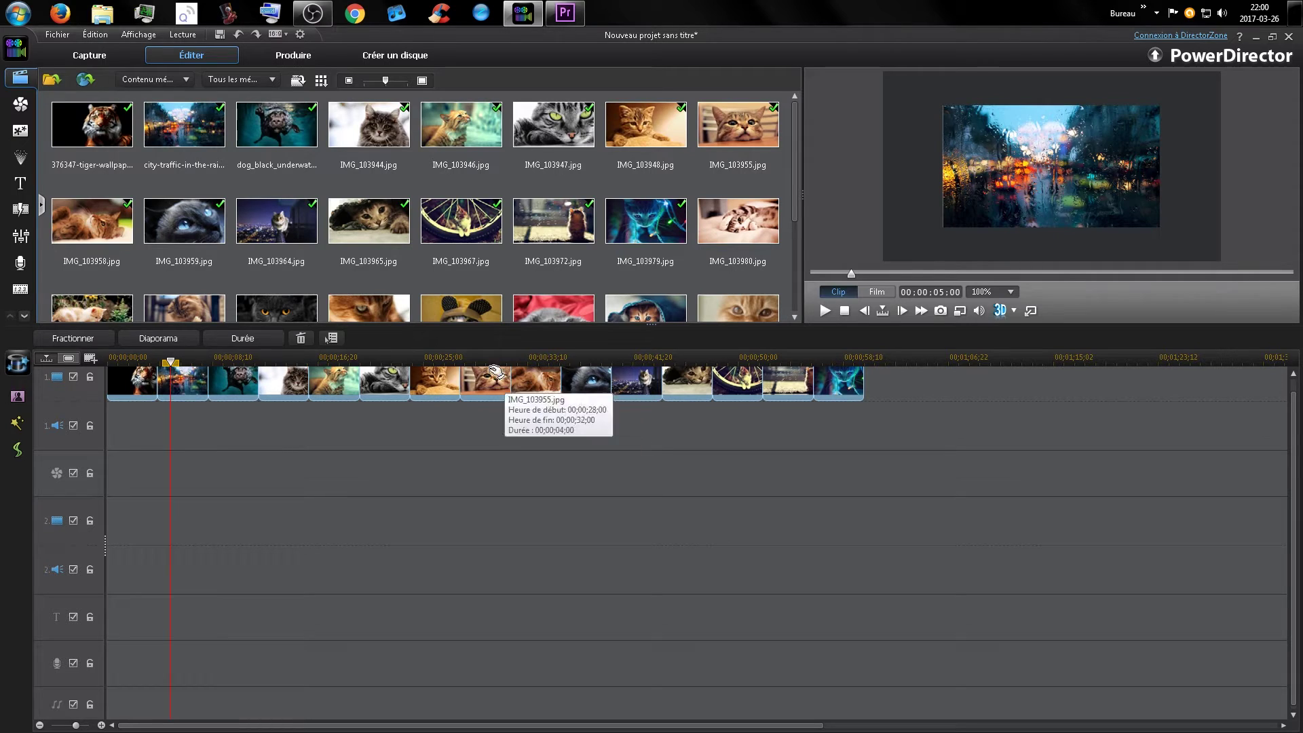
left_click(271, 340)
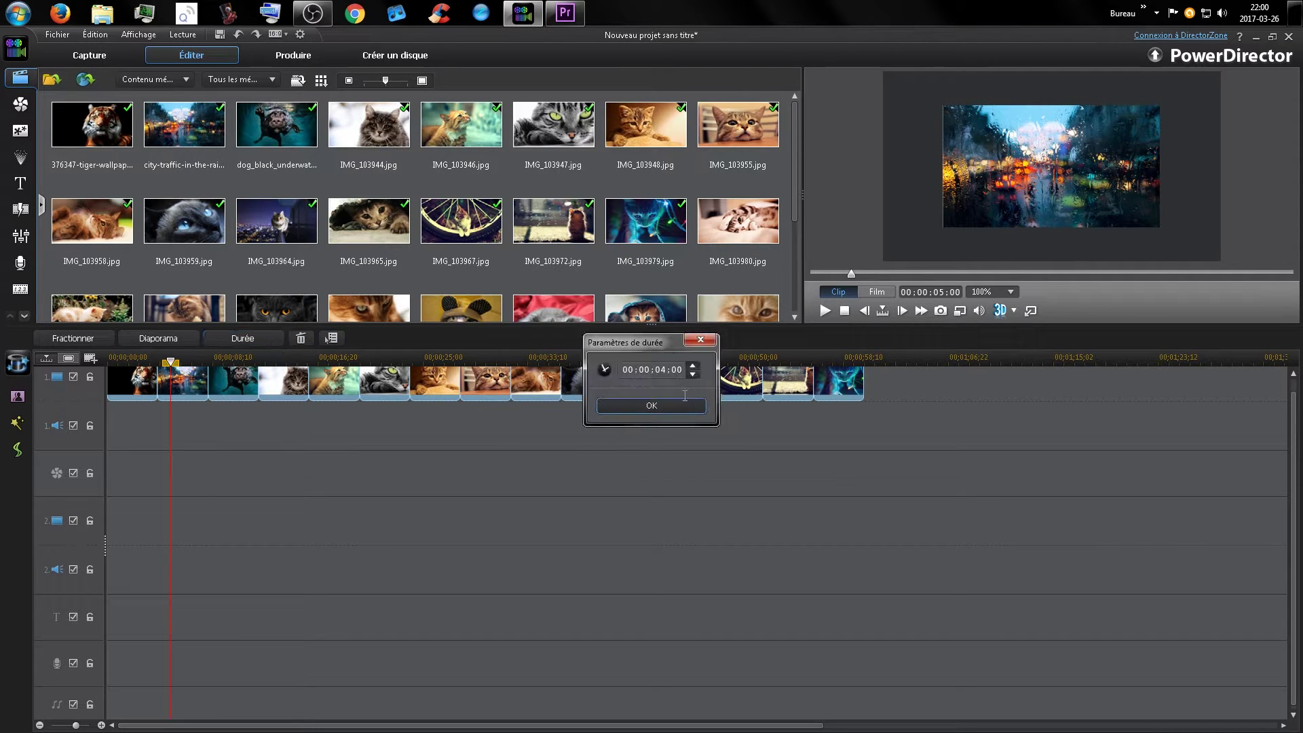
left_click(646, 412)
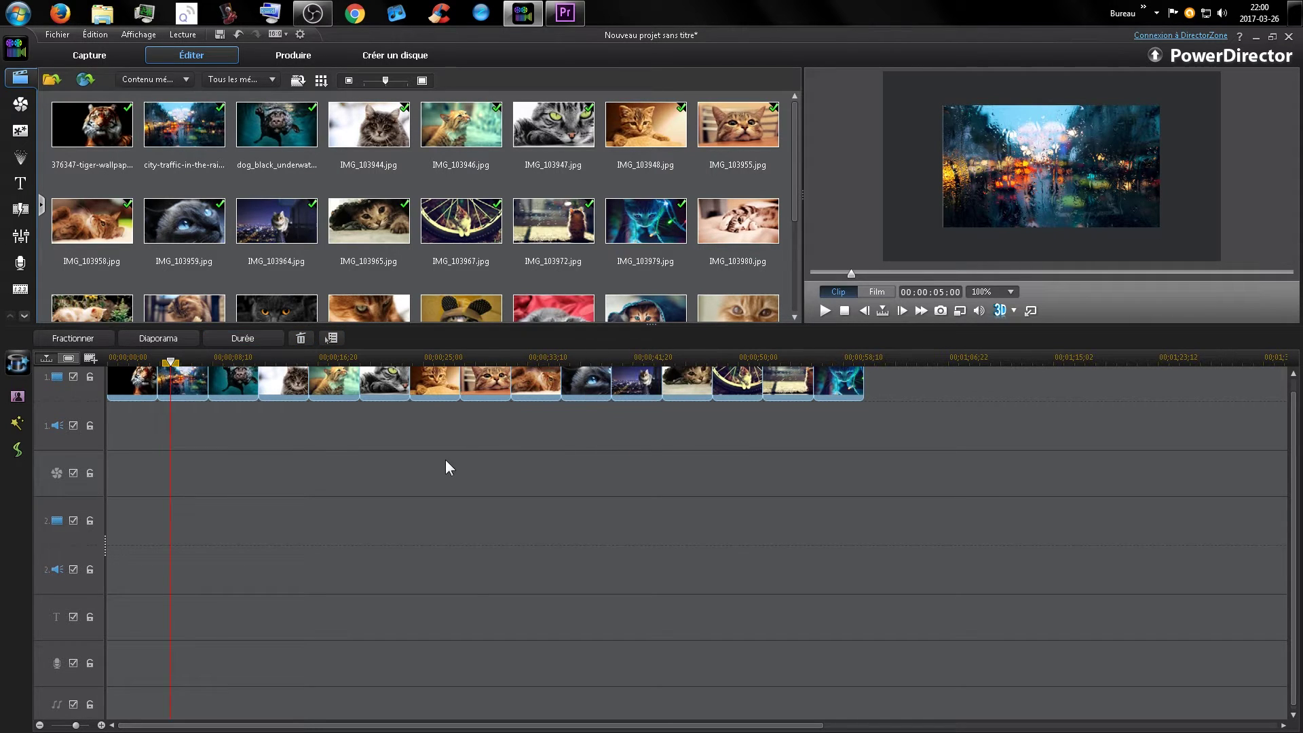
left_click(347, 461)
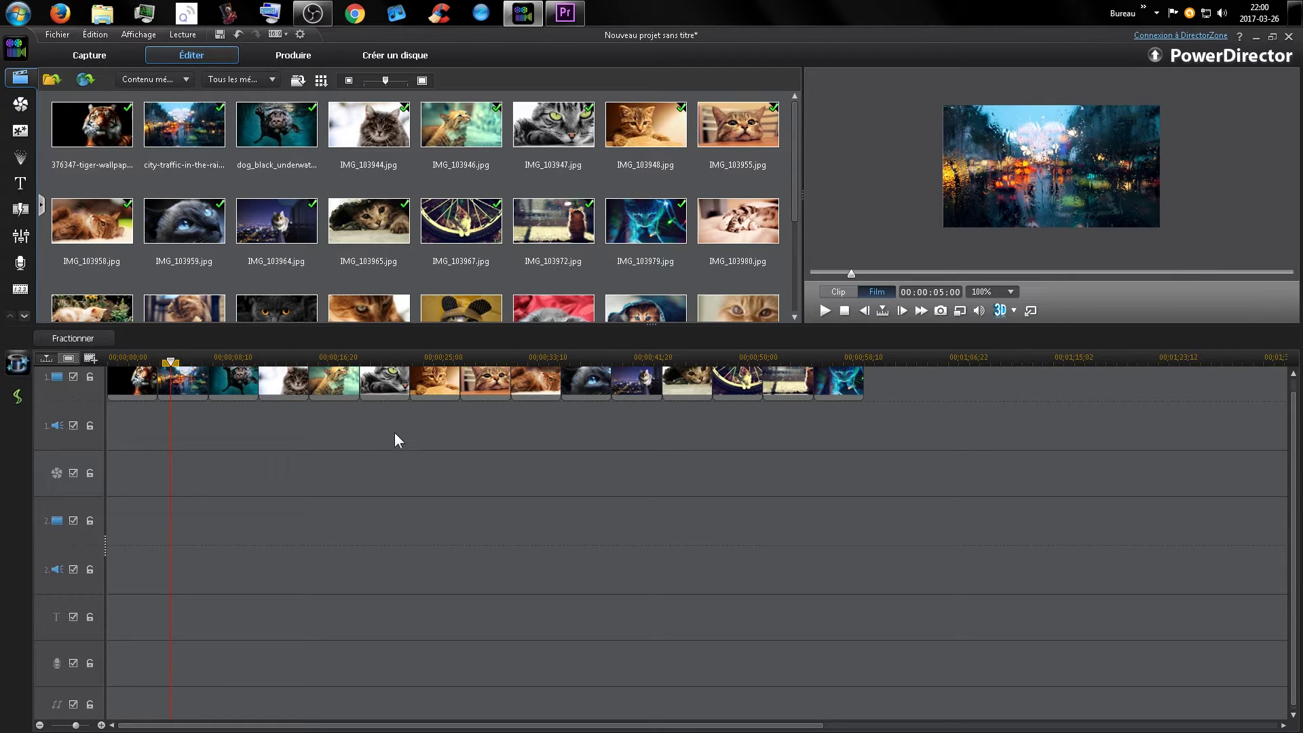
Add the Brillance transition between the tiger and city traffic photos and preview it
left_click(20, 210)
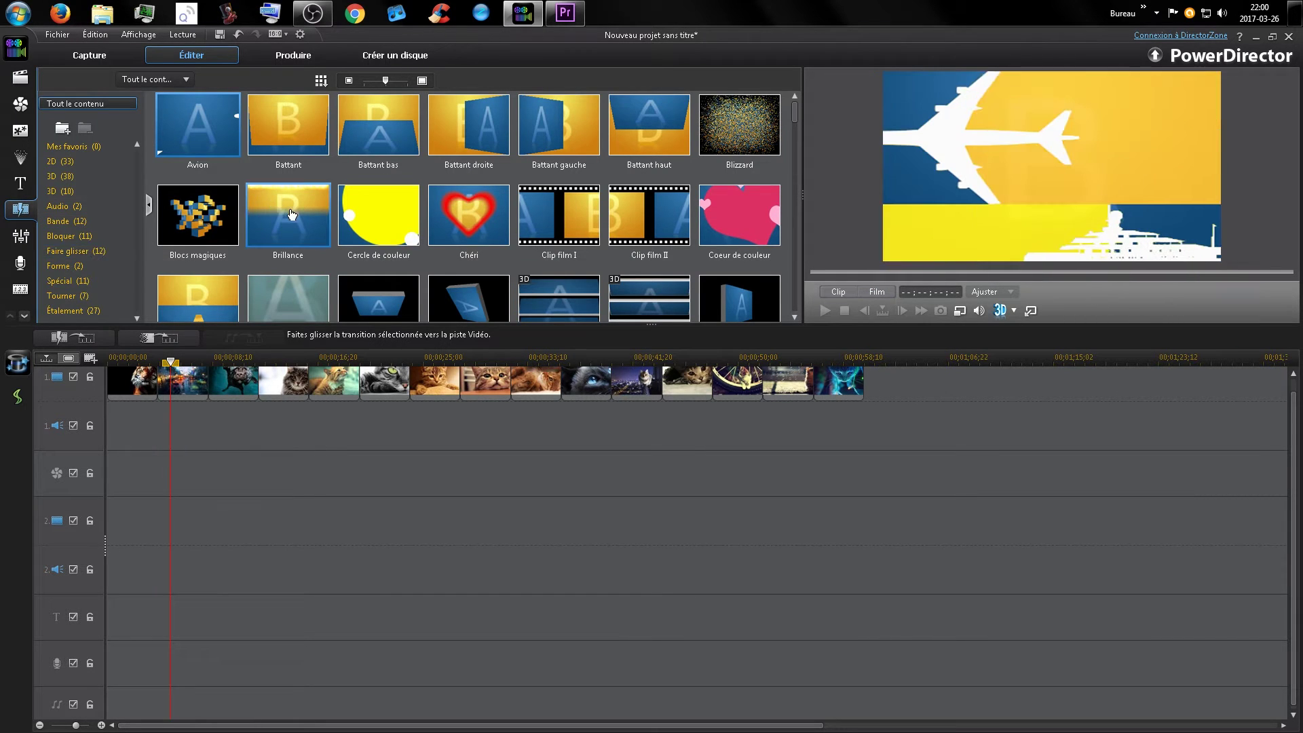
left_click_drag(290, 214, 156, 401)
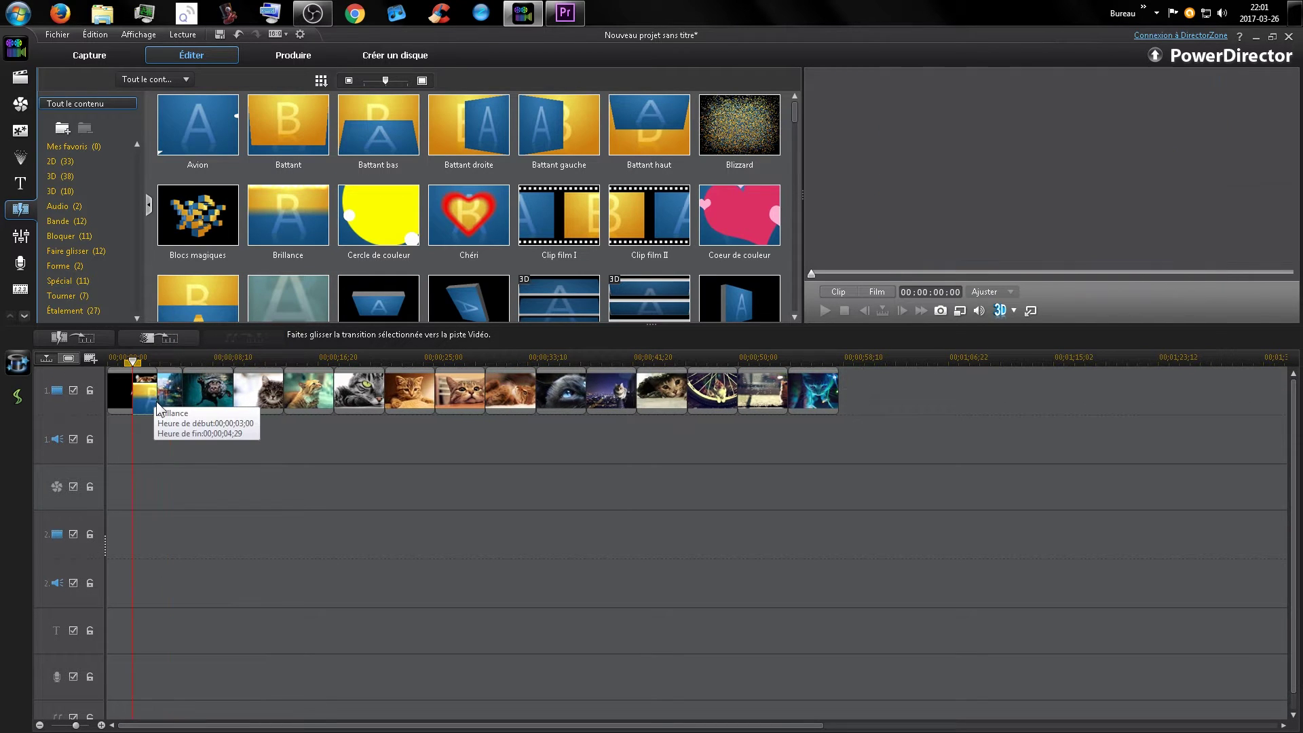
key("space")
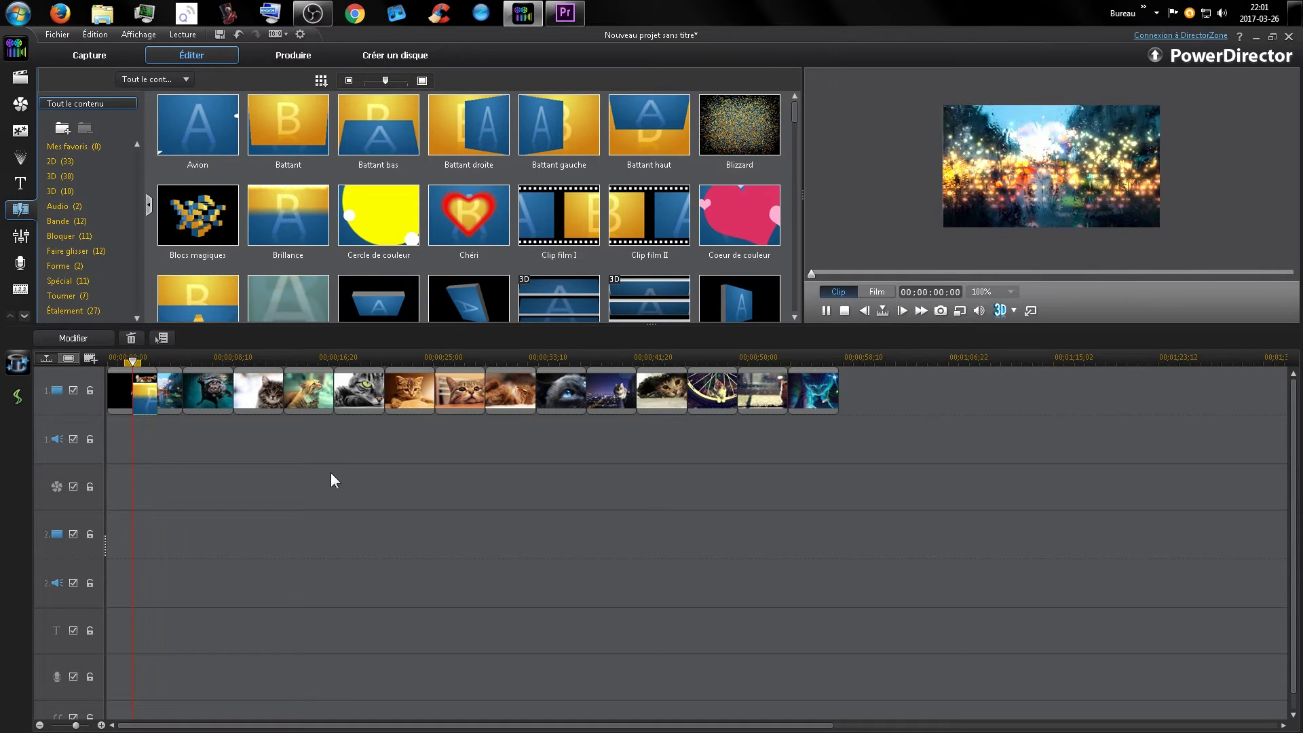
key("space")
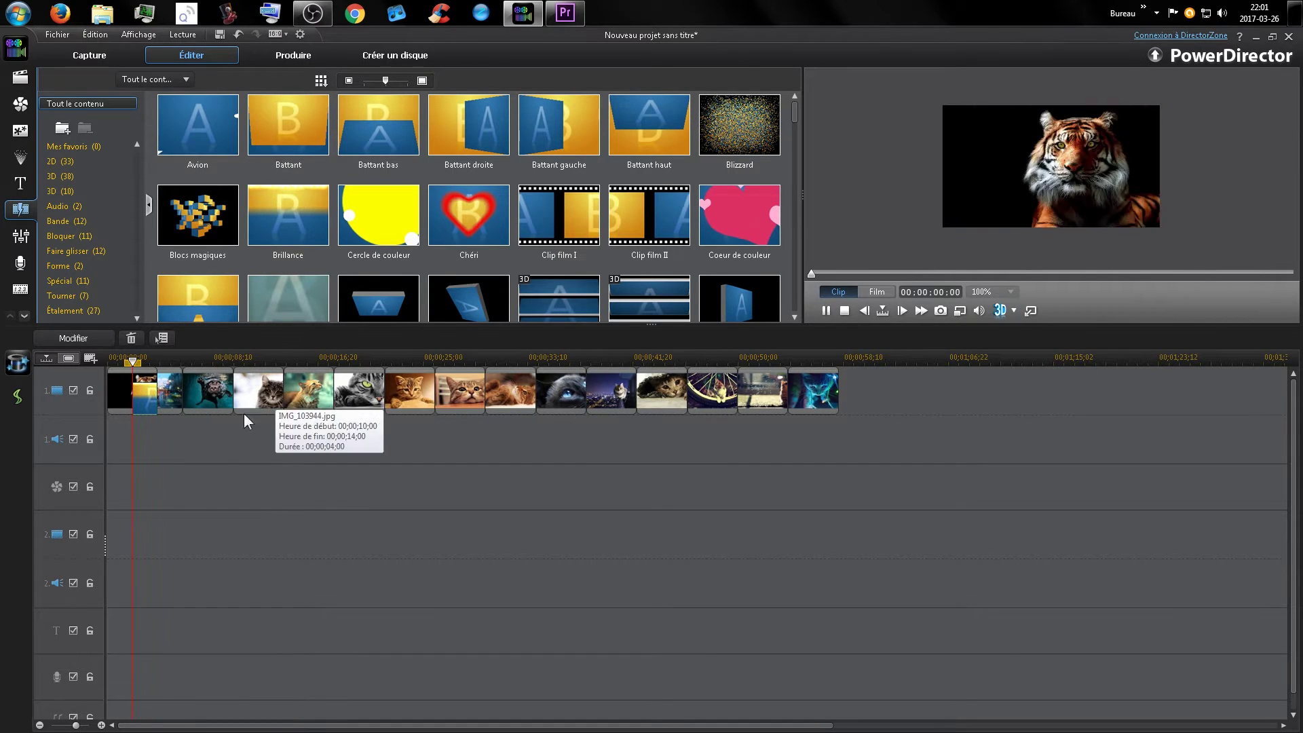
left_click(209, 440)
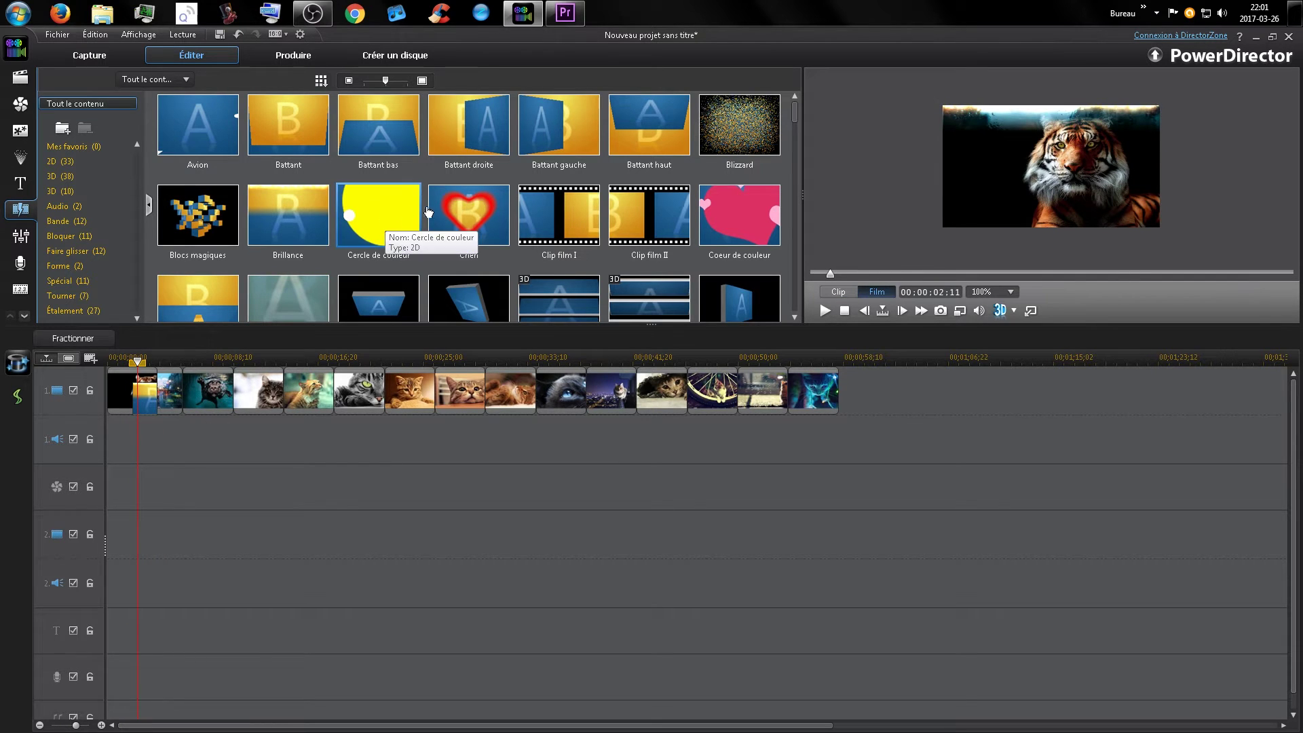
Add the Clip film II transition between the city traffic and underwater dog photos
left_click_drag(623, 226, 159, 412)
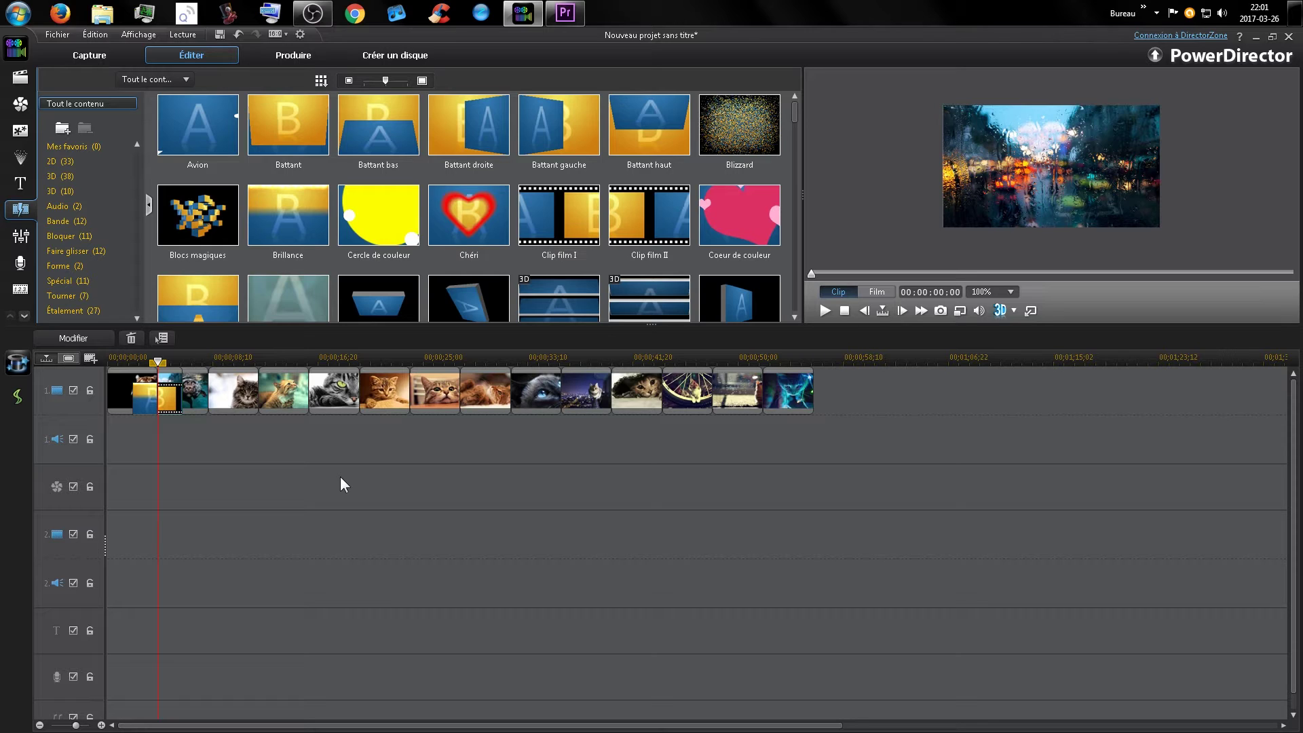
left_click(142, 403)
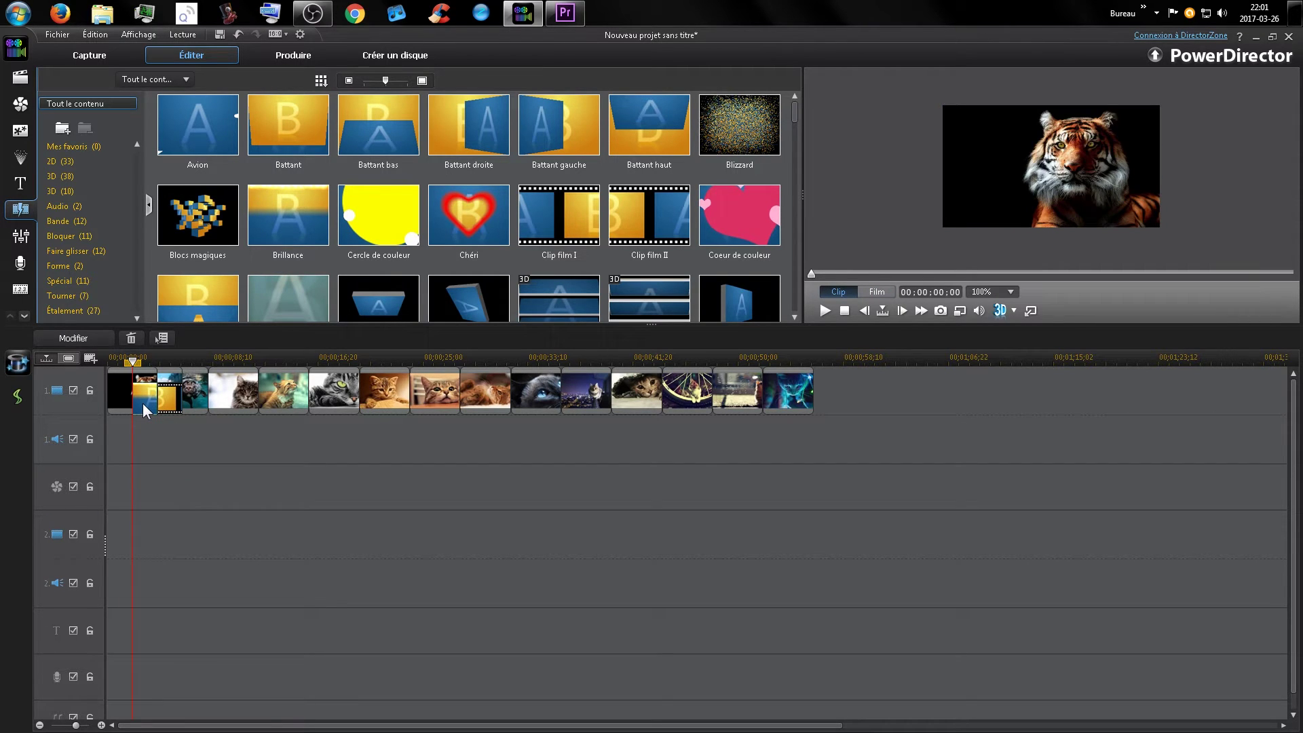
left_click_drag(378, 360, 926, 328)
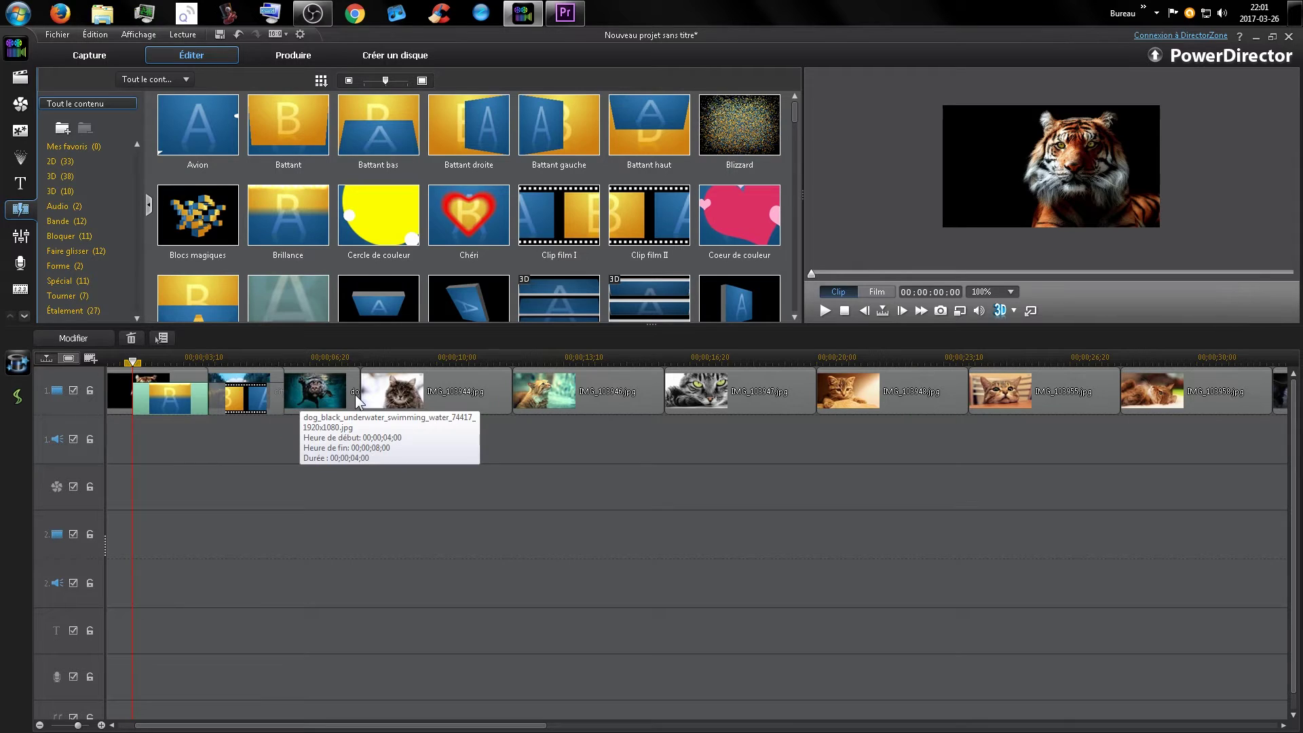
Delete the IMG_103944.jpg clip from video track 1, leaving its gap in place
left_click(462, 381)
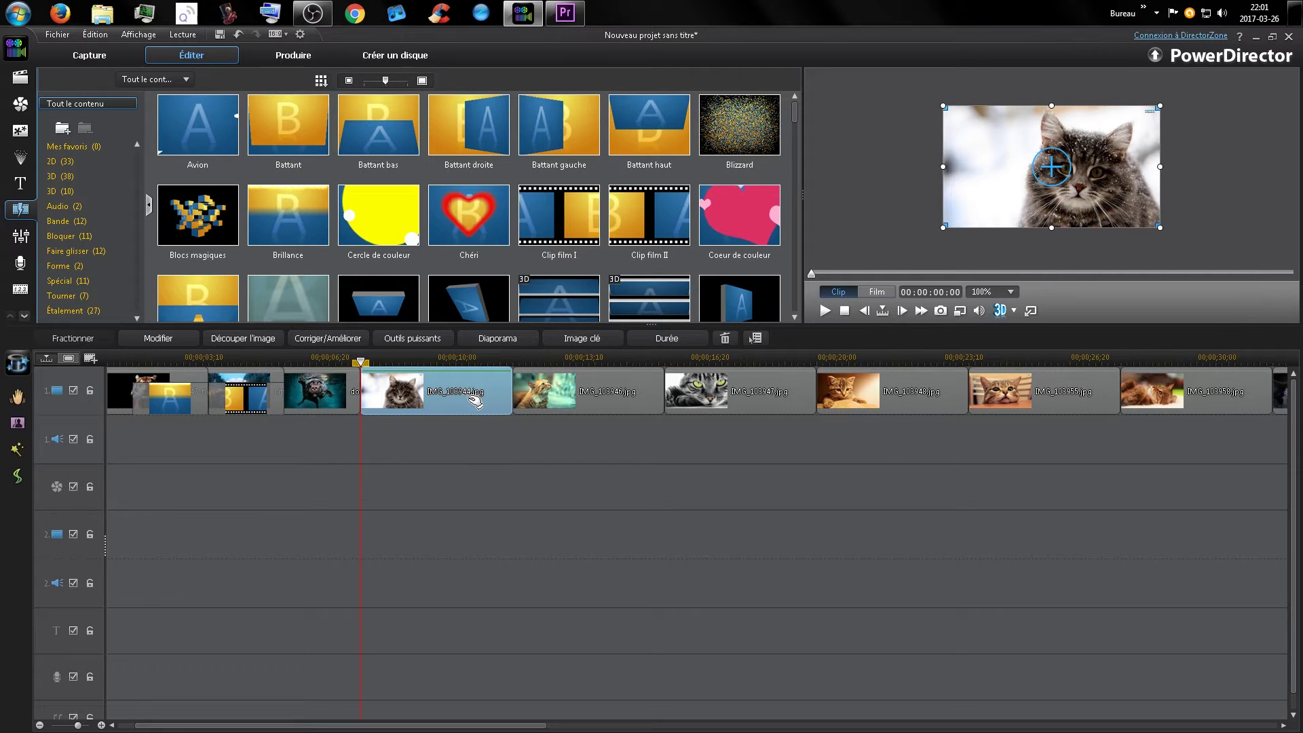
key("Delete")
left_click(577, 433)
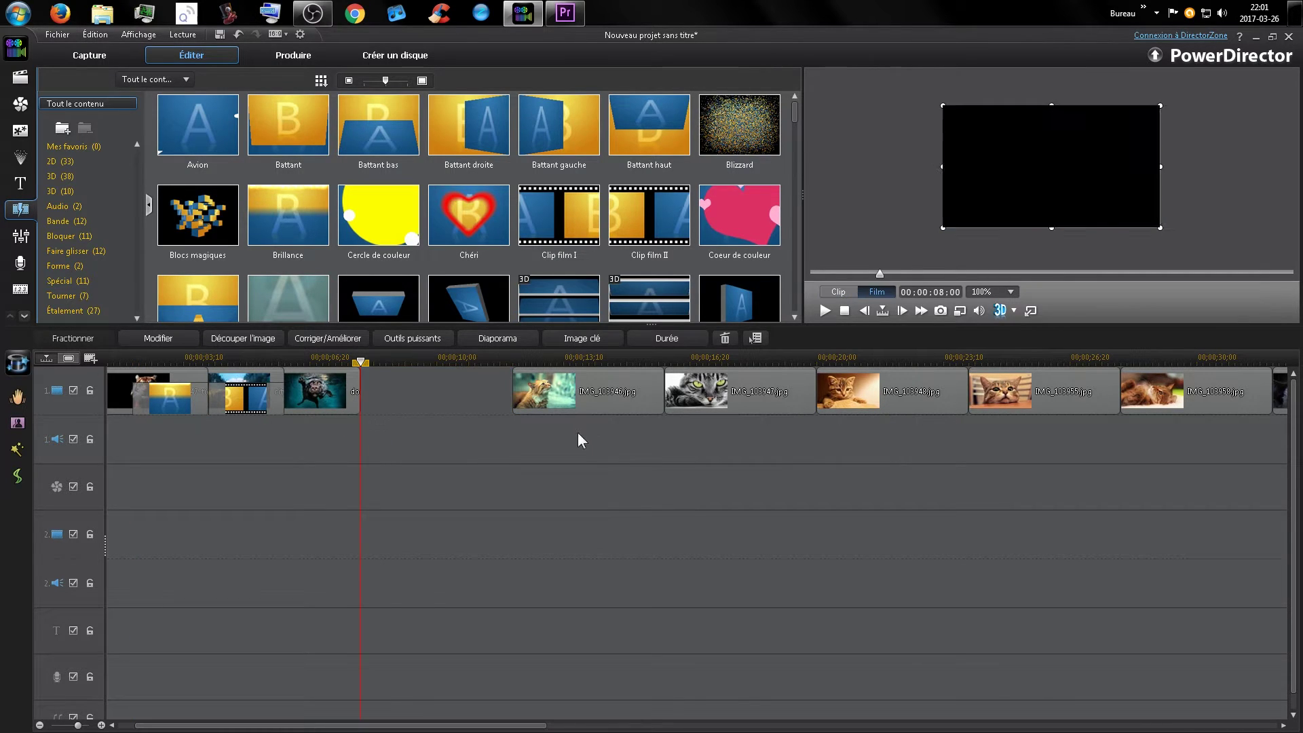
left_click(348, 389)
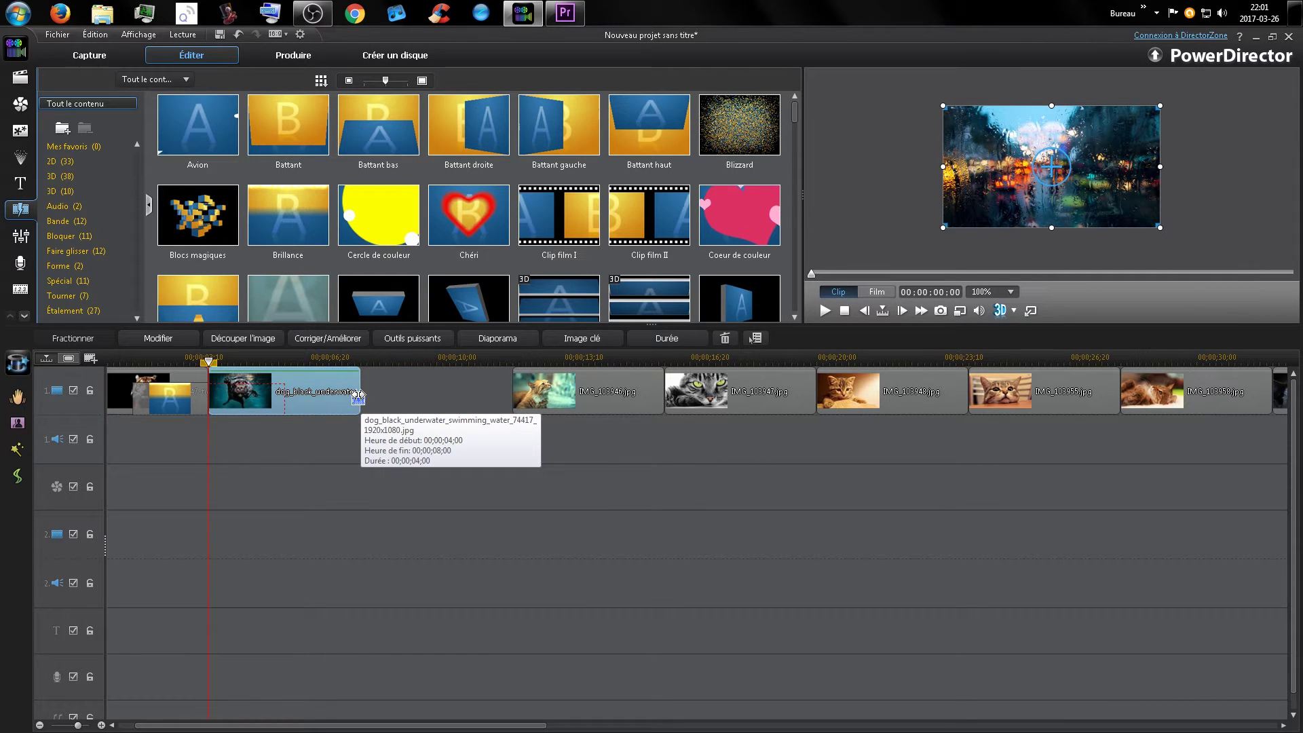
mouse_move(357, 394)
left_mouse_down()
mouse_move(318, 400)
mouse_move(357, 400)
left_mouse_up()
left_click(386, 414)
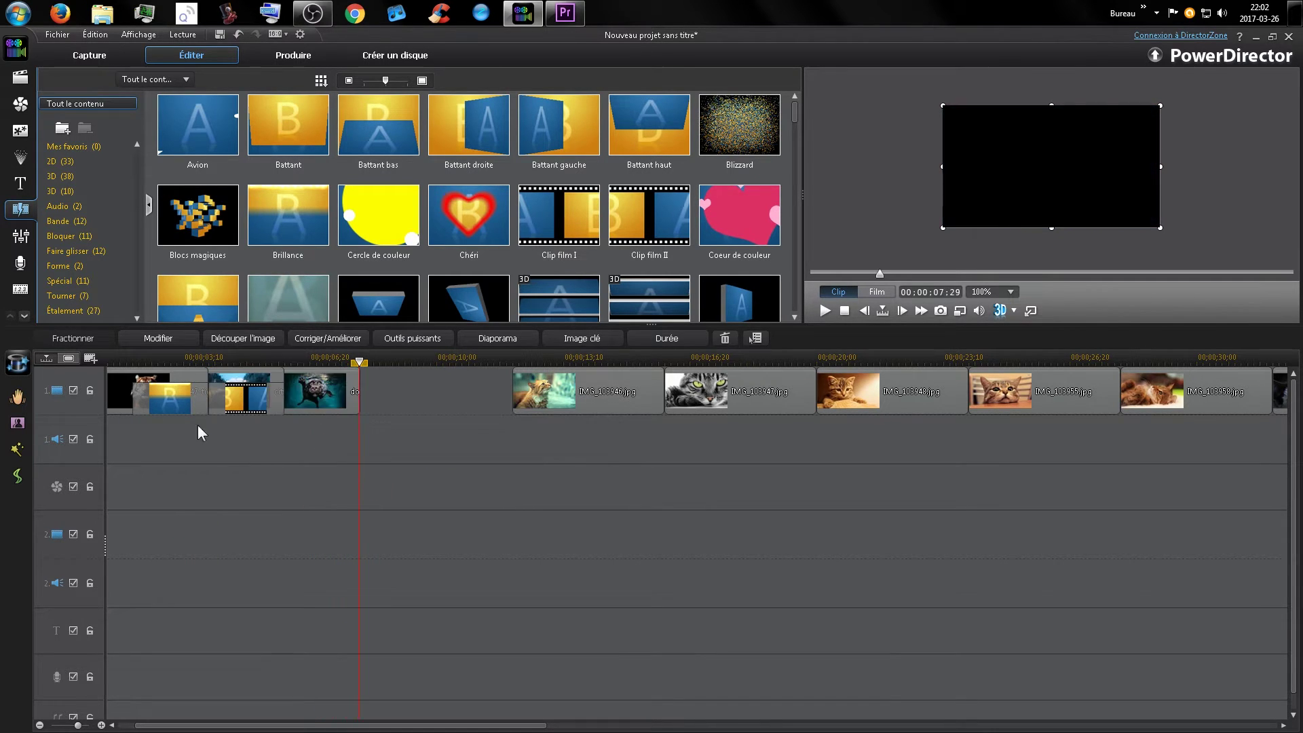
left_click(304, 398)
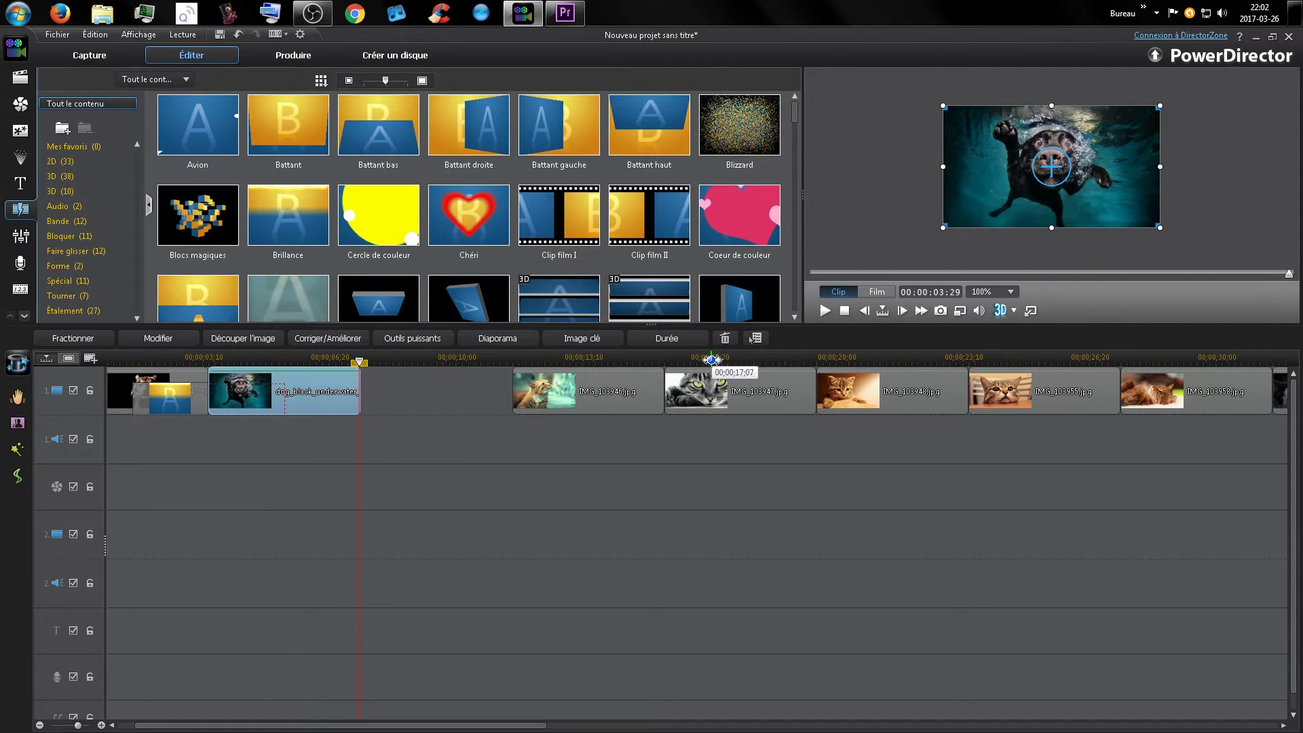
left_click(670, 342)
left_click(700, 340)
Shorten the Brillance transition between the first two photos by trimming its start
left_click(170, 401)
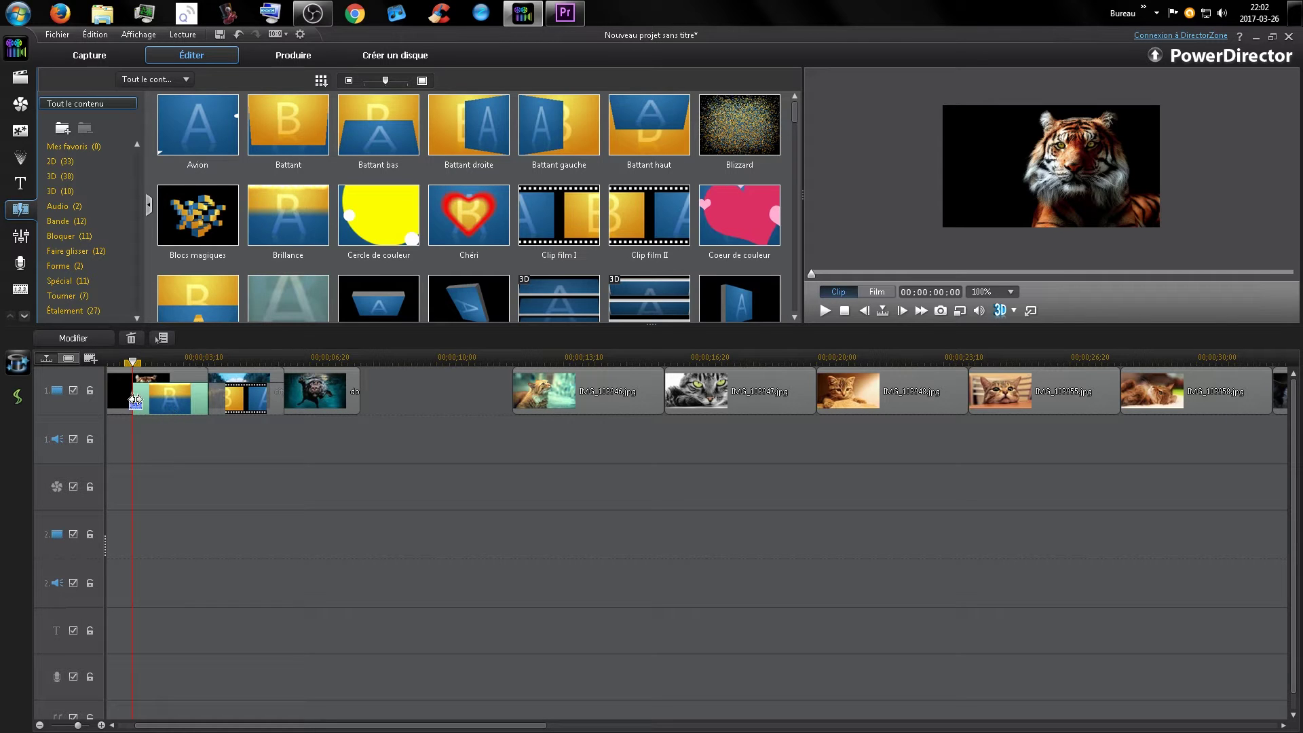
left_click_drag(134, 400, 246, 457)
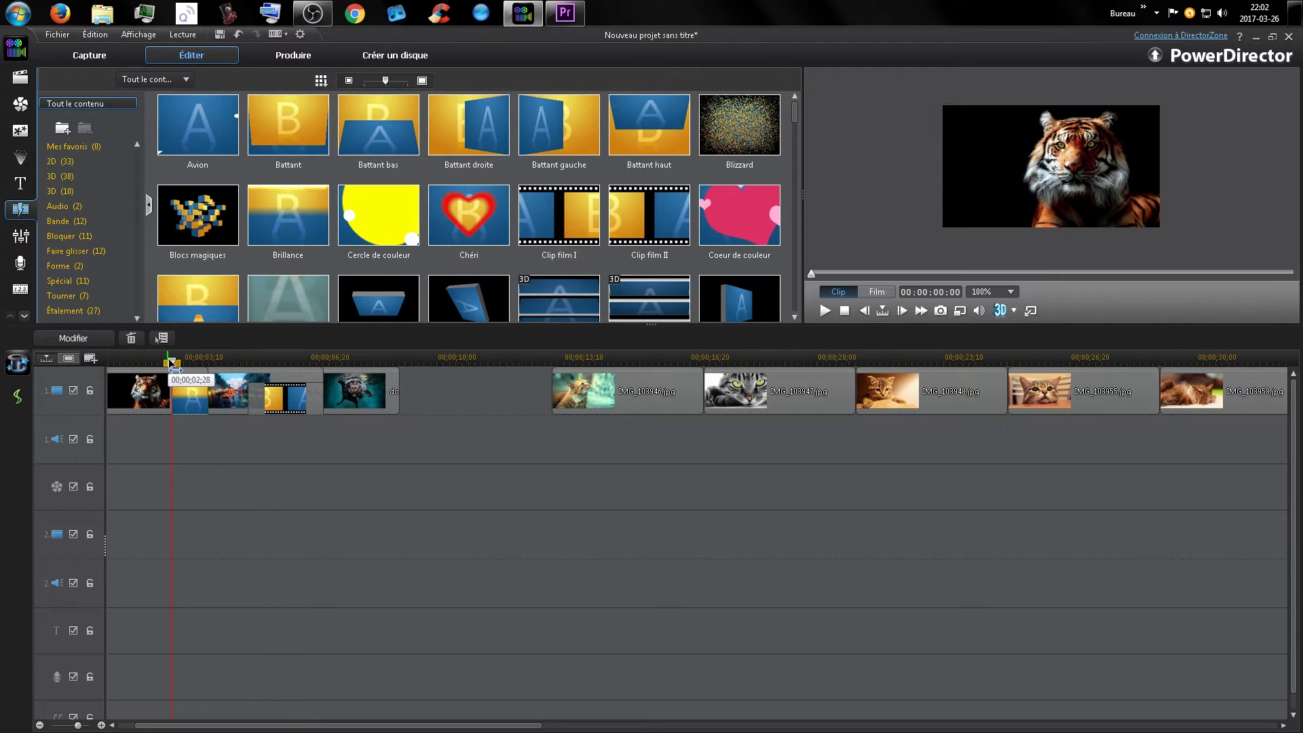
key("ctrl+z")
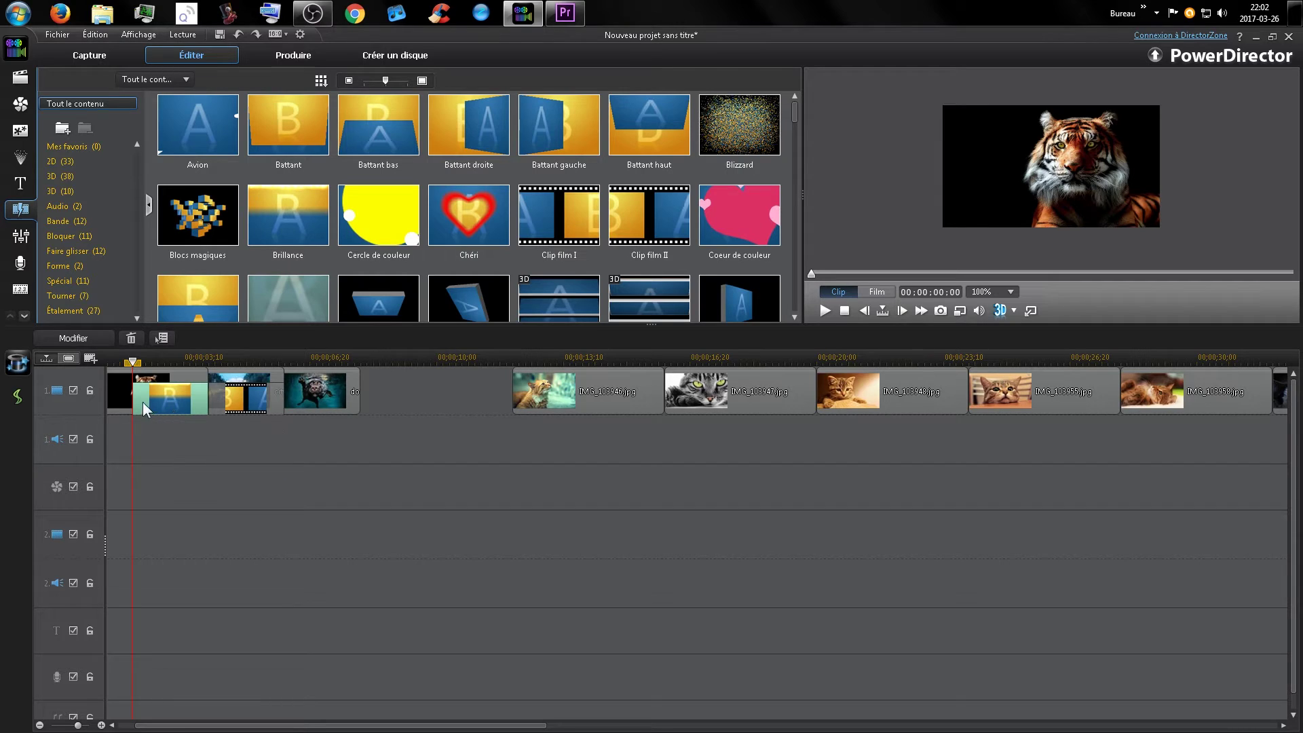
left_click_drag(133, 399, 163, 405)
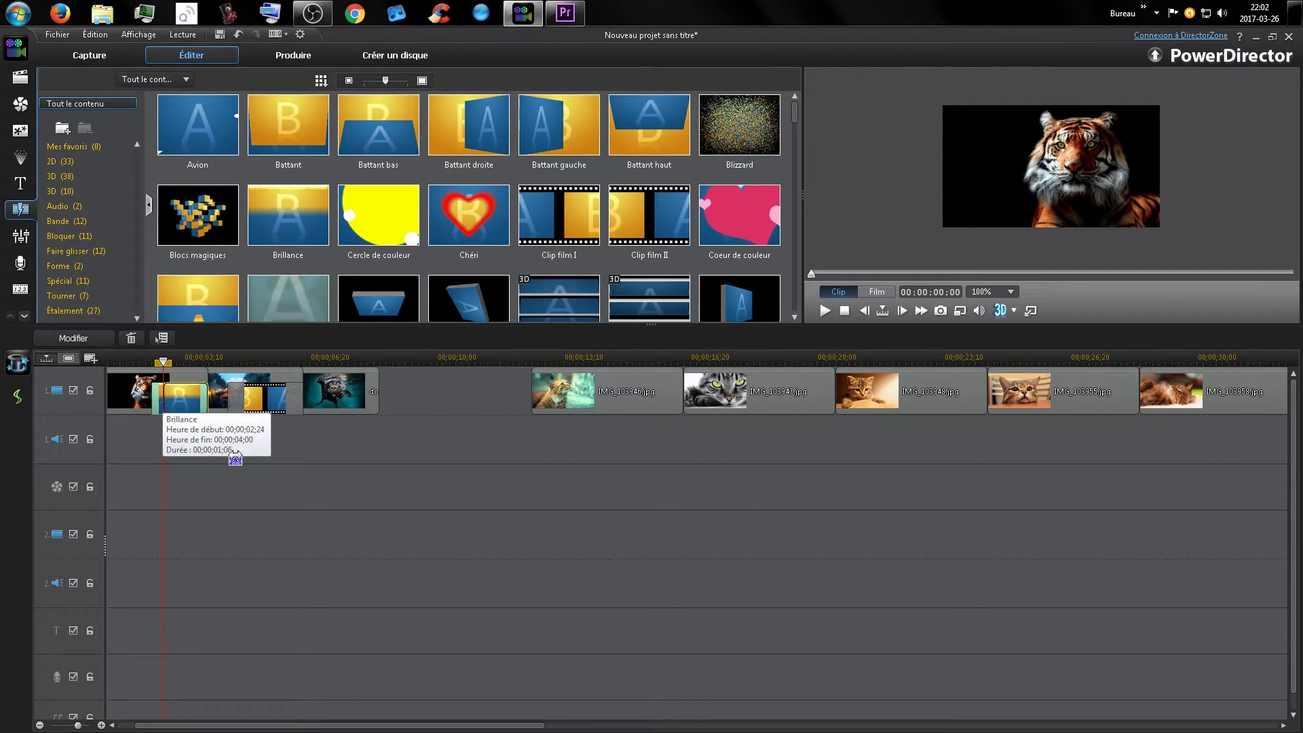
Play the film across the Brillance and Clip film II transitions to check how the shortened transition looks
left_click_drag(349, 470, 349, 467)
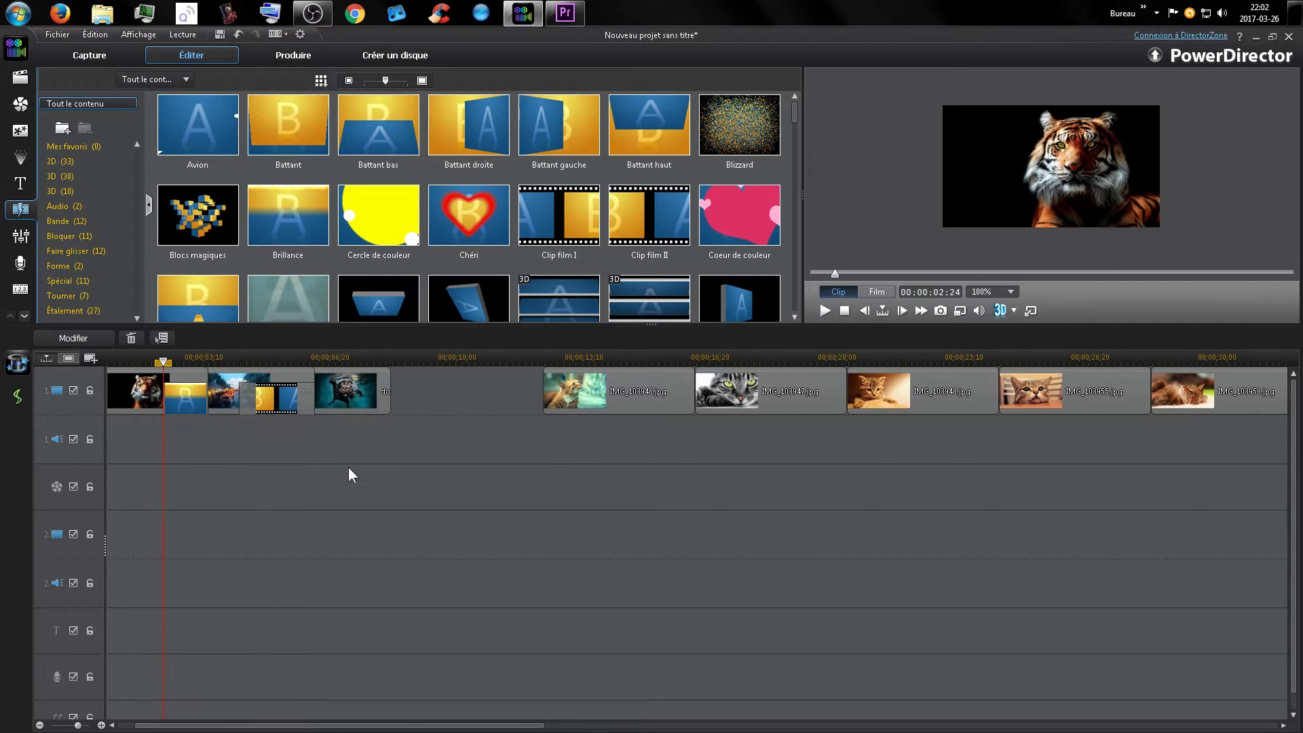
left_click(348, 467)
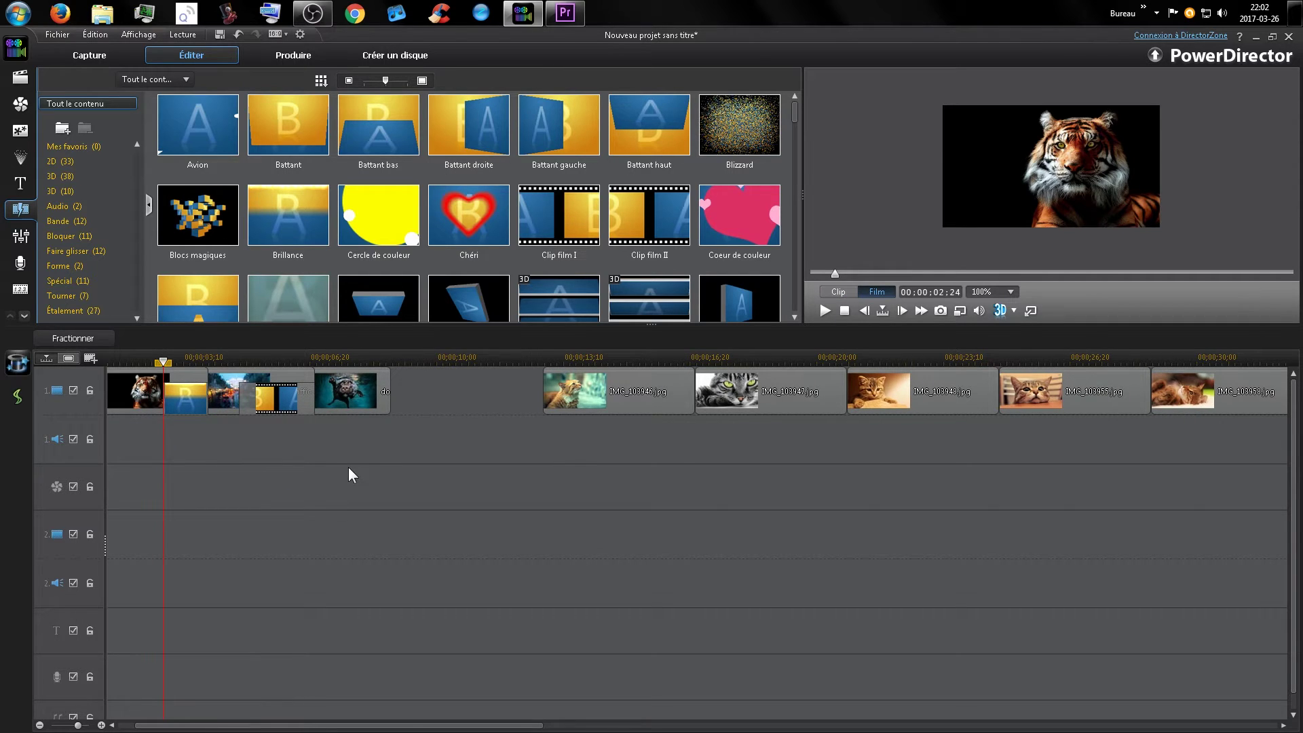
left_click_drag(165, 360, 159, 374)
key("space")
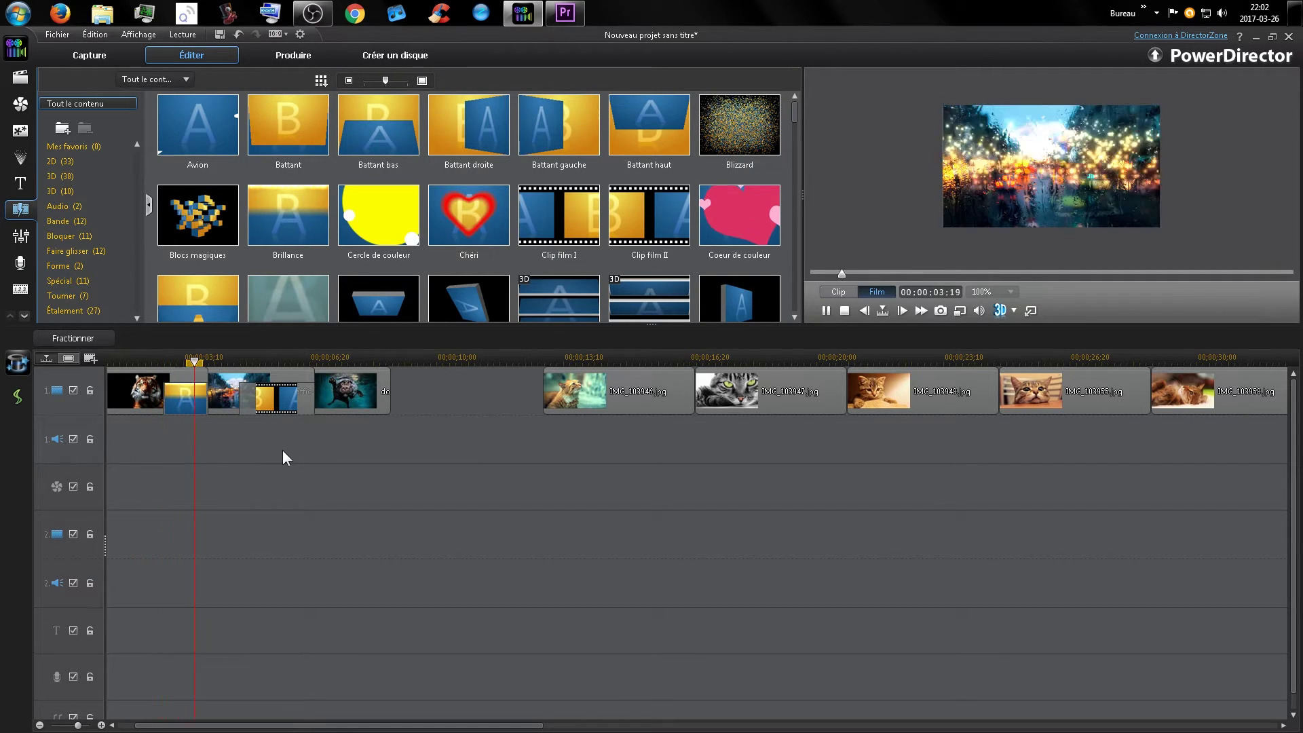
key("space")
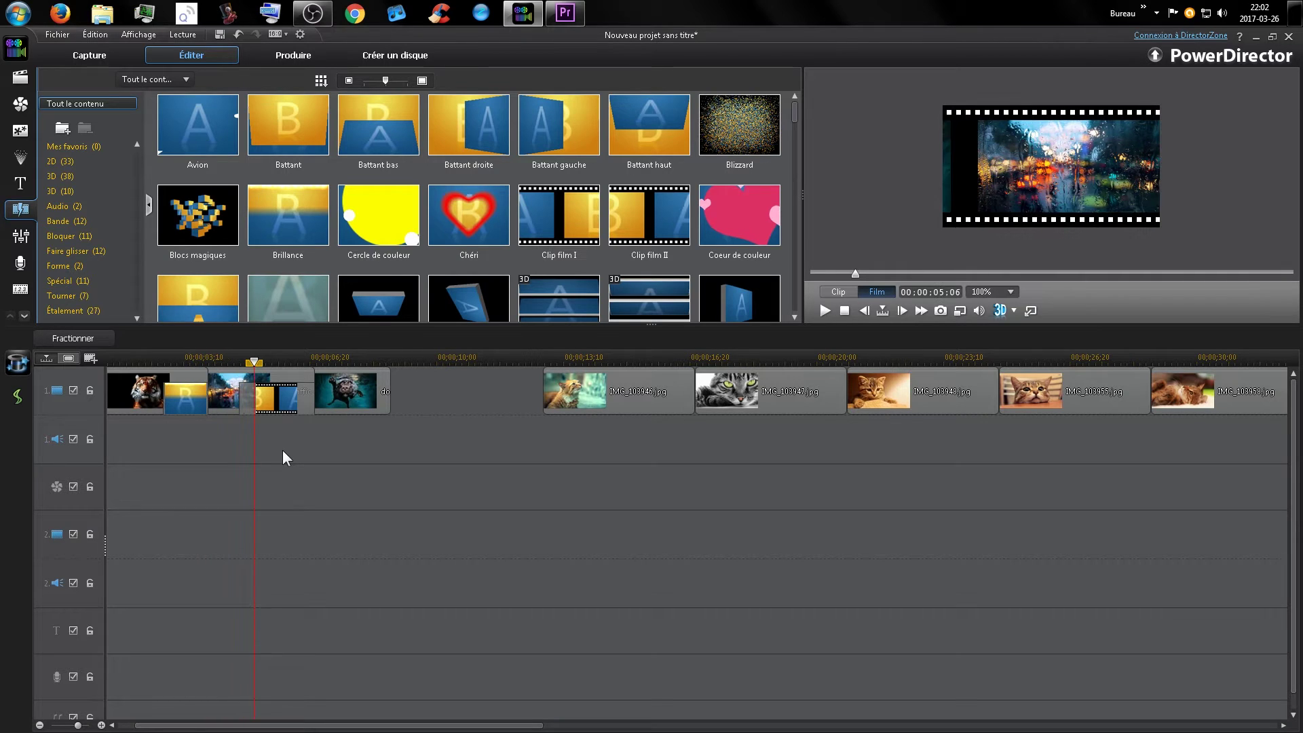
key("space")
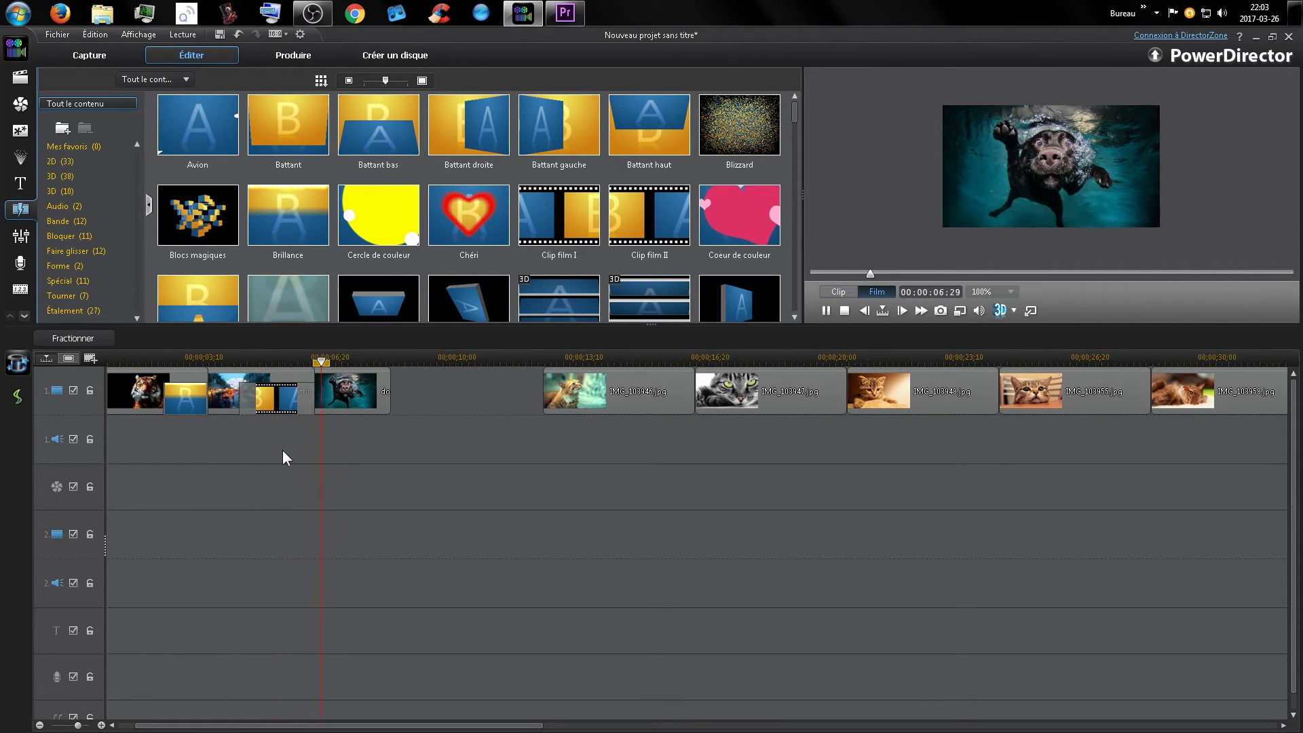
key("space")
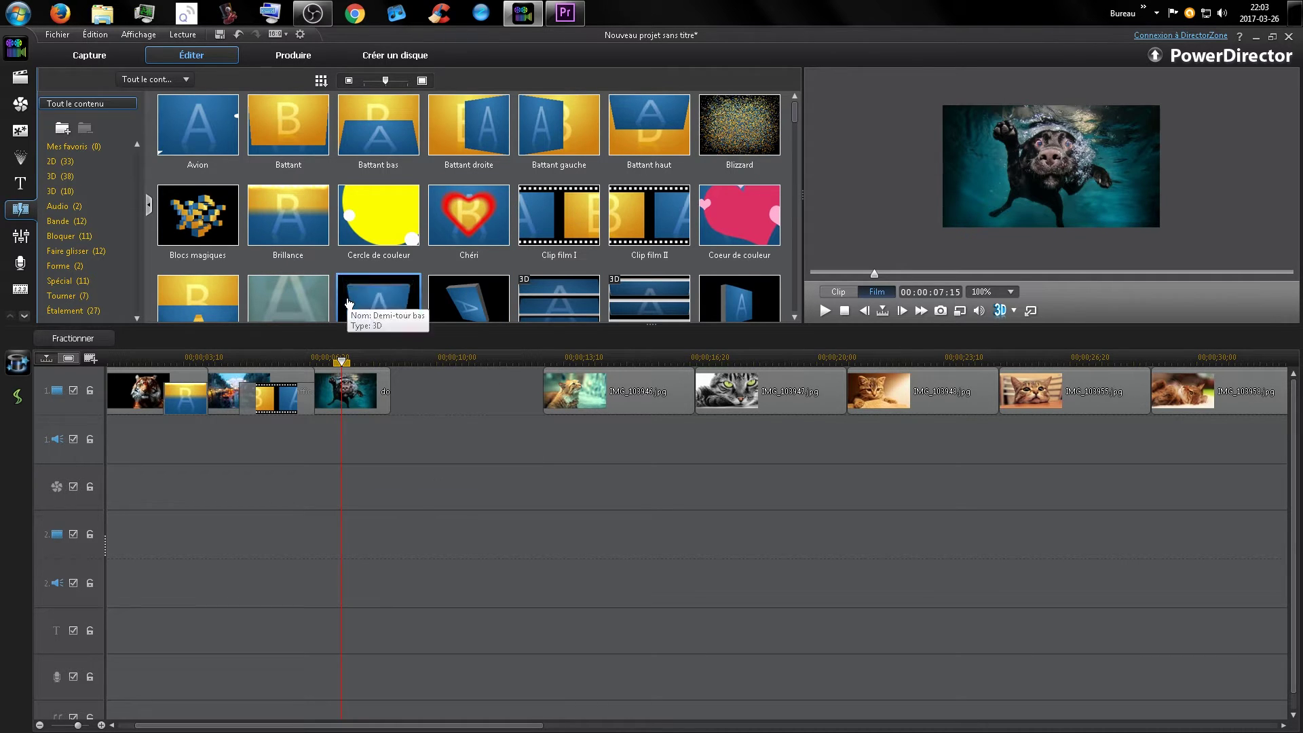
Add the Croix transition between IMG_103946.jpg and IMG_103947.jpg on video track 1 and preview it
left_click_drag(282, 299, 710, 388)
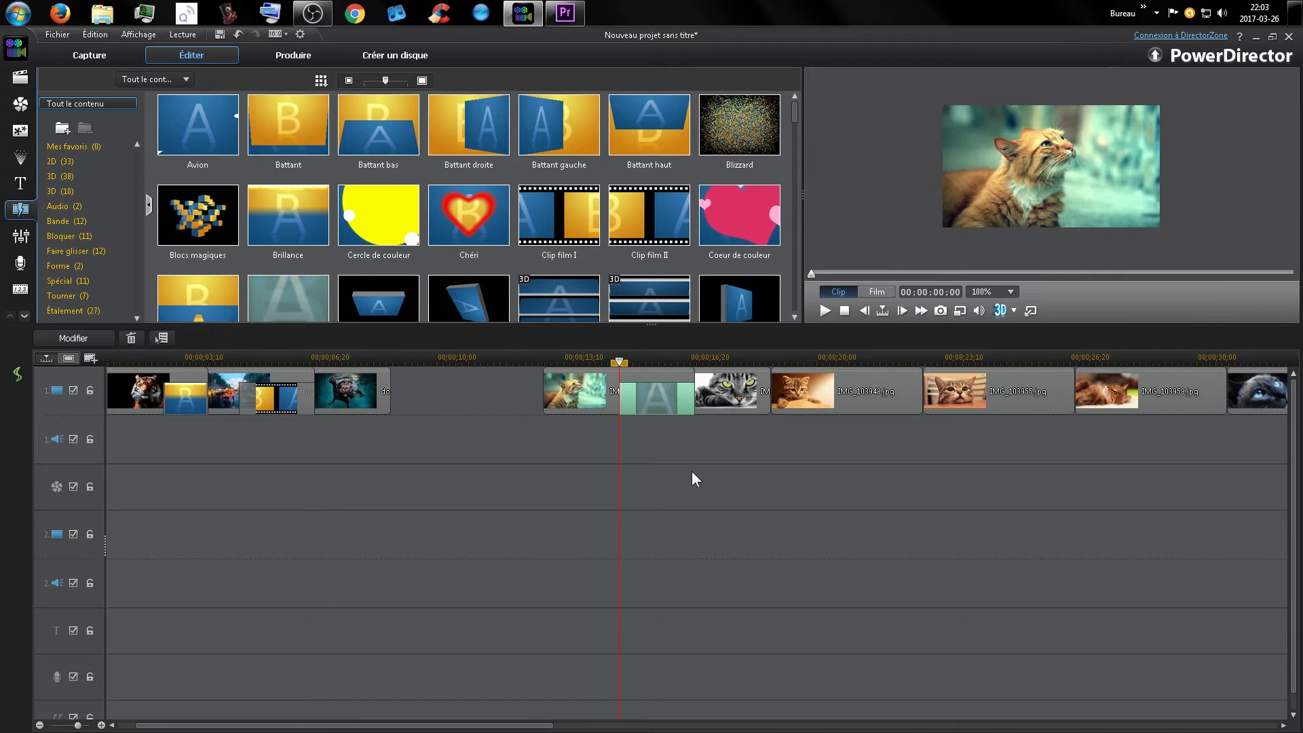
key("space")
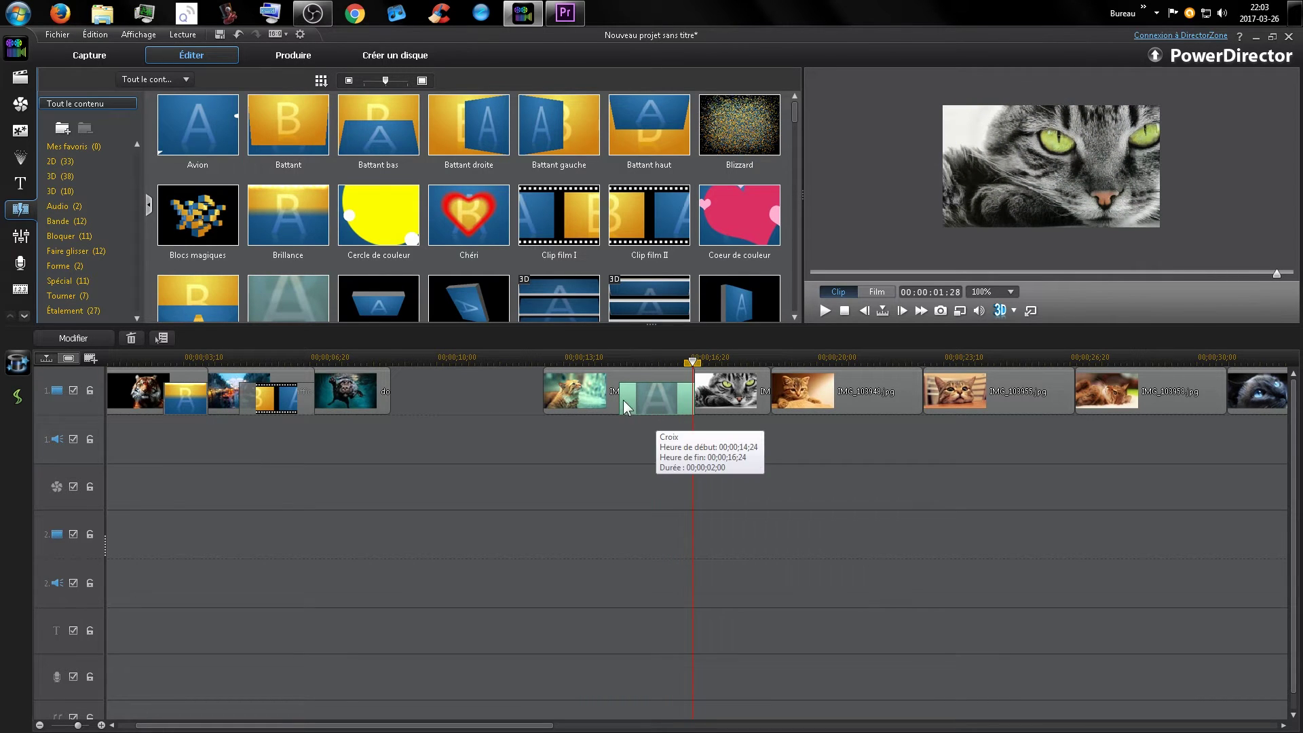
Shorten the Croix transition by trimming its start to about 00;00;16;01, and play the film across it
left_click_drag(622, 401, 666, 402)
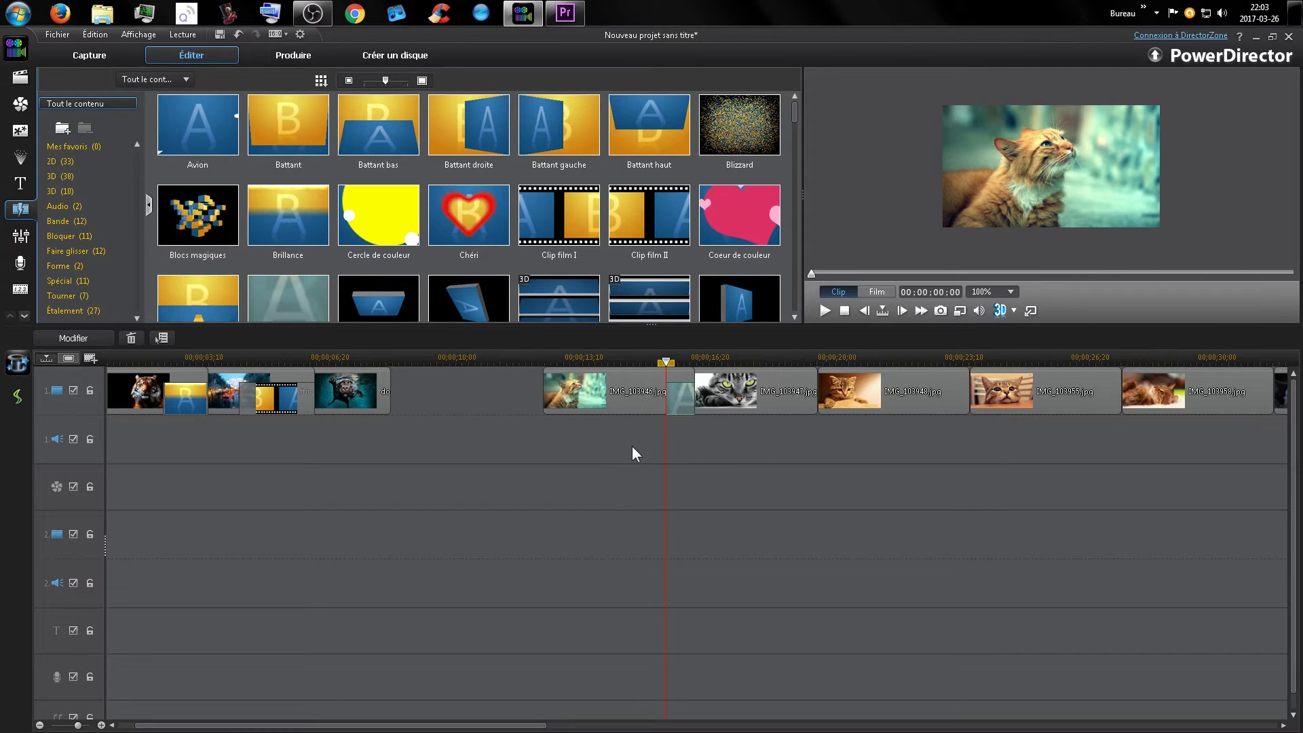
left_click(633, 447)
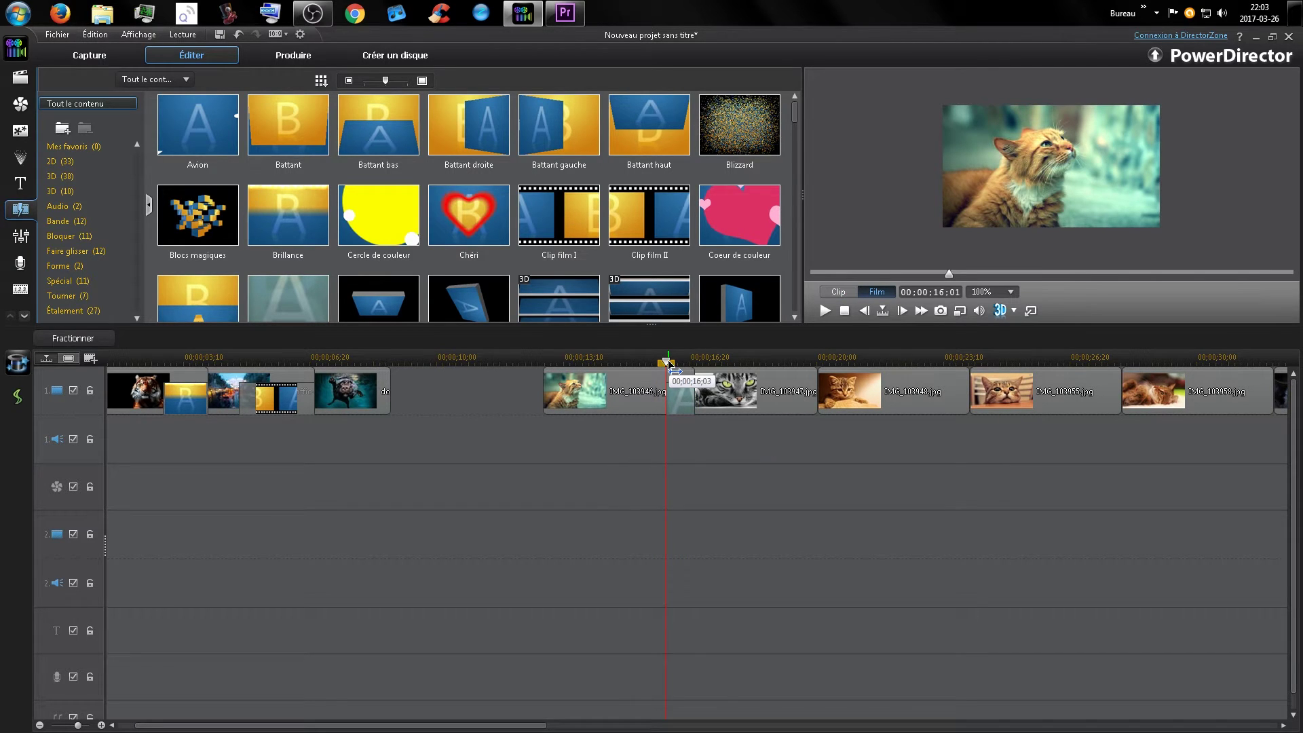
left_click_drag(674, 371, 635, 371)
key("space")
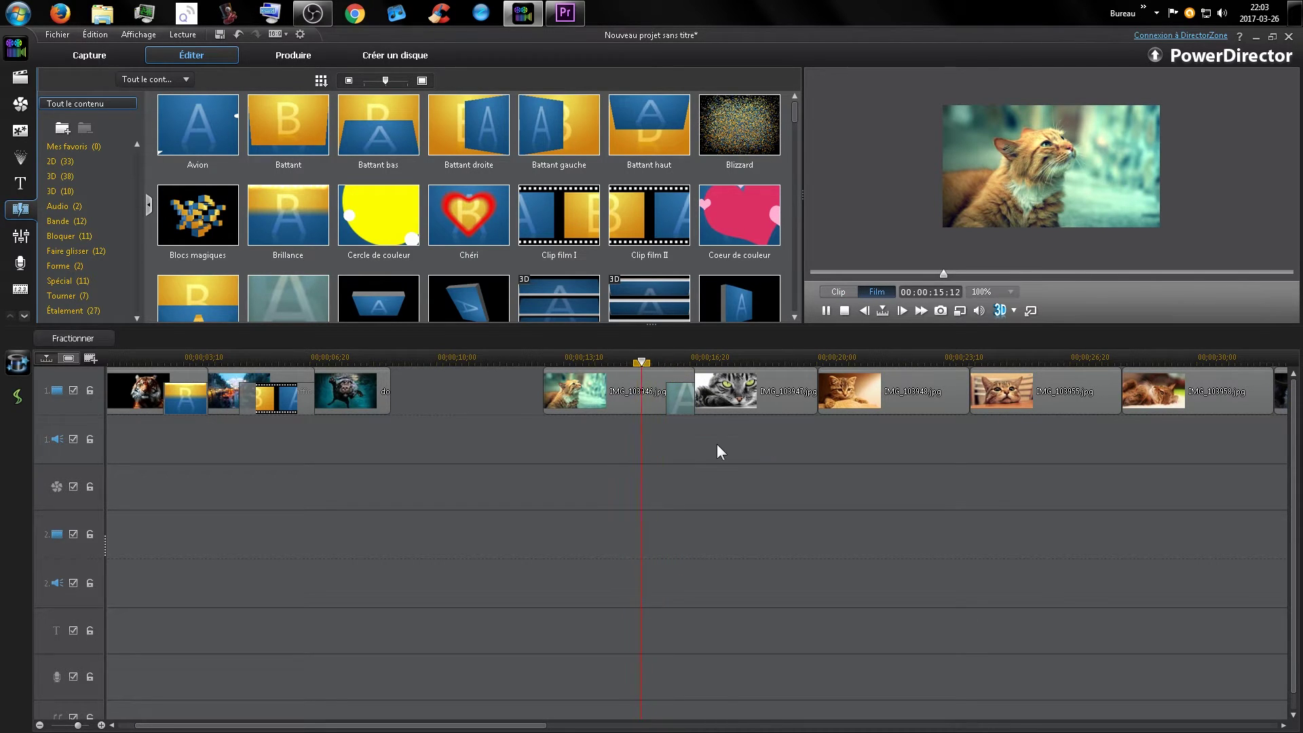
key("space")
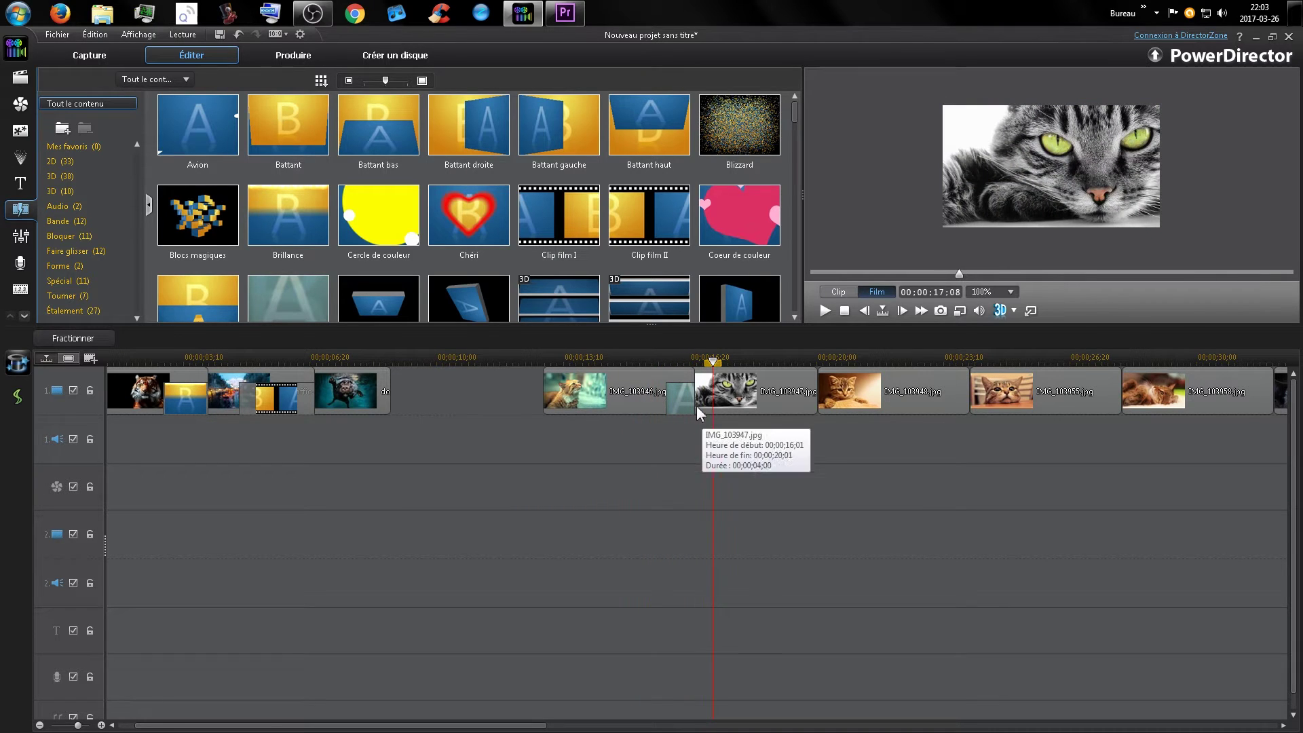
Lengthen the Croix transition by extending its start back to about 00;00;14;05, and play from the beginning of IMG_103946.jpg
left_click(673, 399)
left_click_drag(667, 399, 597, 373)
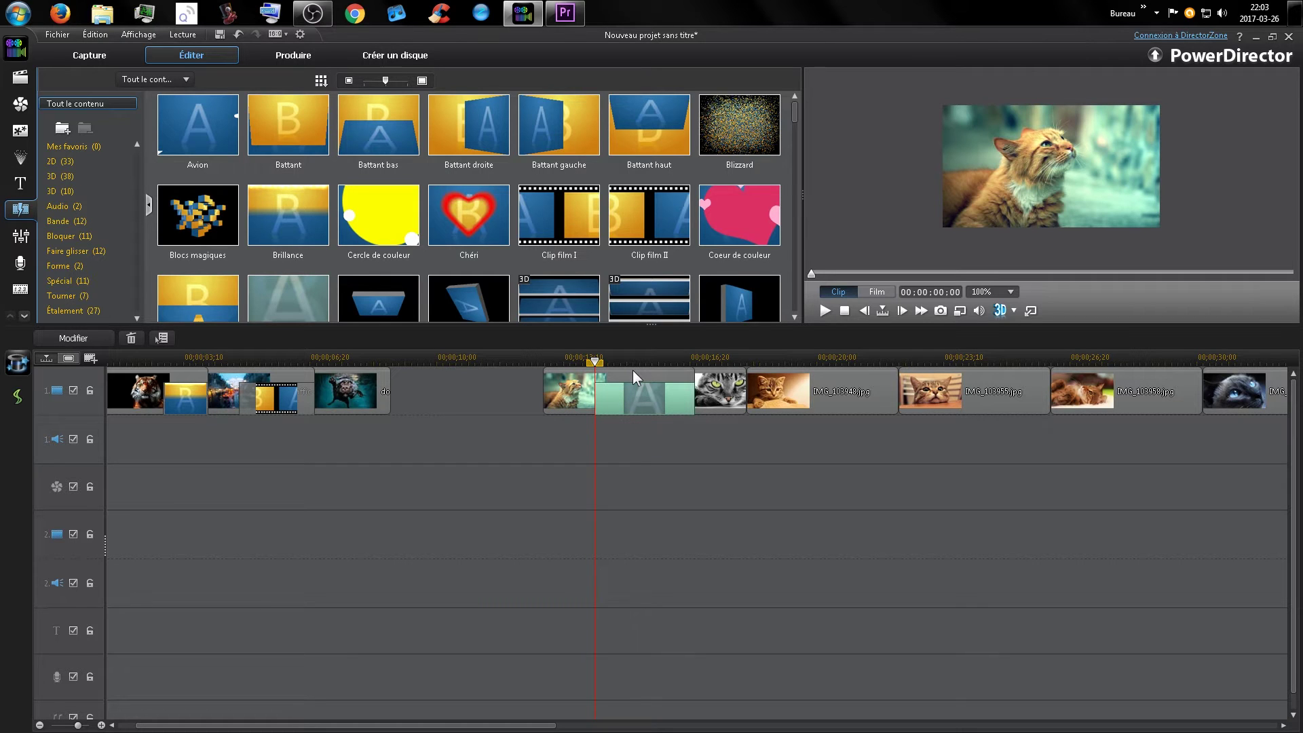
left_click(591, 370)
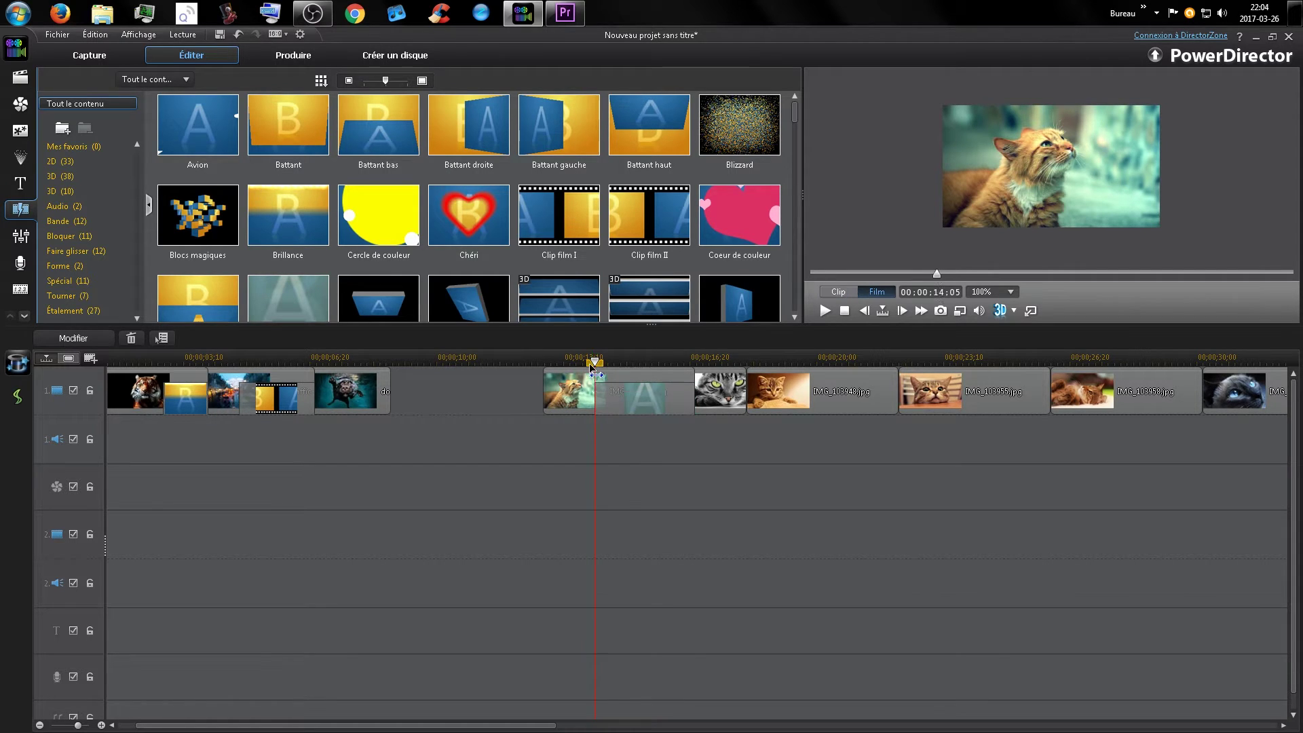
left_click(548, 373)
mouse_move(548, 373)
left_mouse_down()
mouse_move(675, 372)
mouse_move(545, 370)
left_mouse_up()
left_click(631, 394)
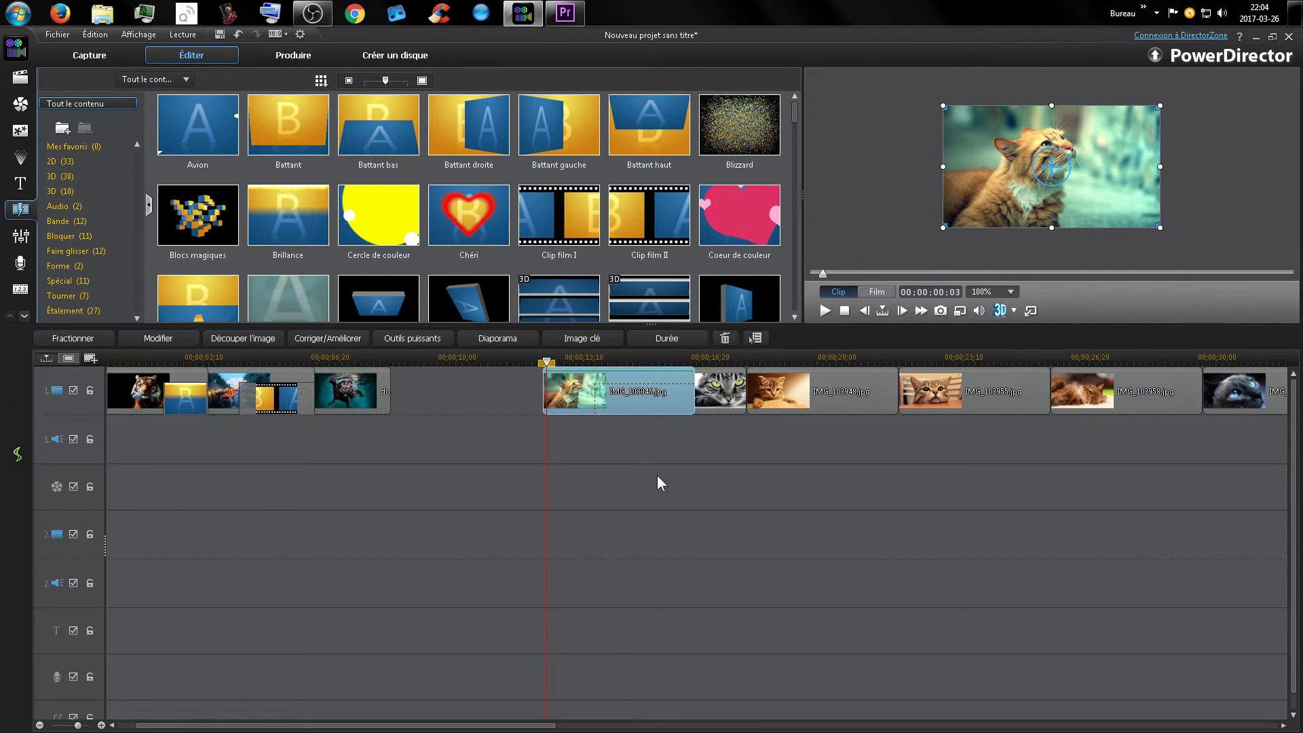
key("space")
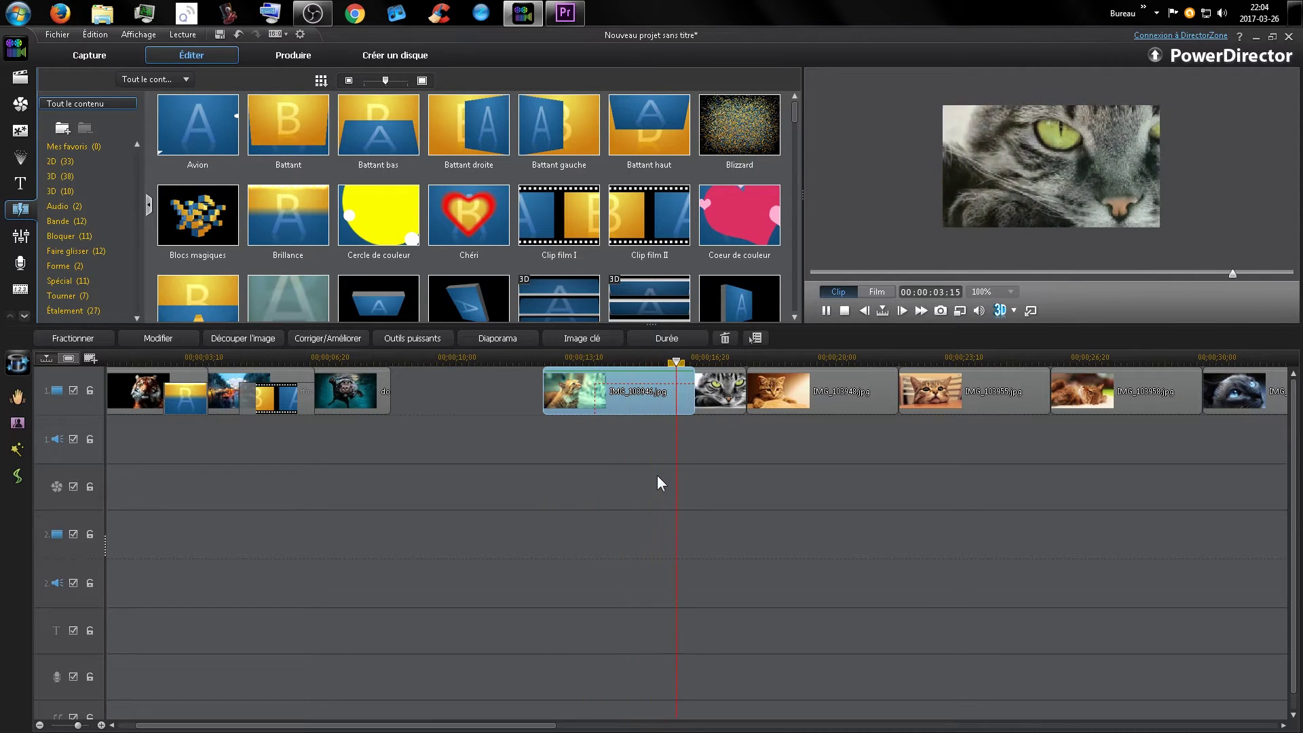
Trim the start of the Croix transition to about 00;00;15;05
left_click(611, 406)
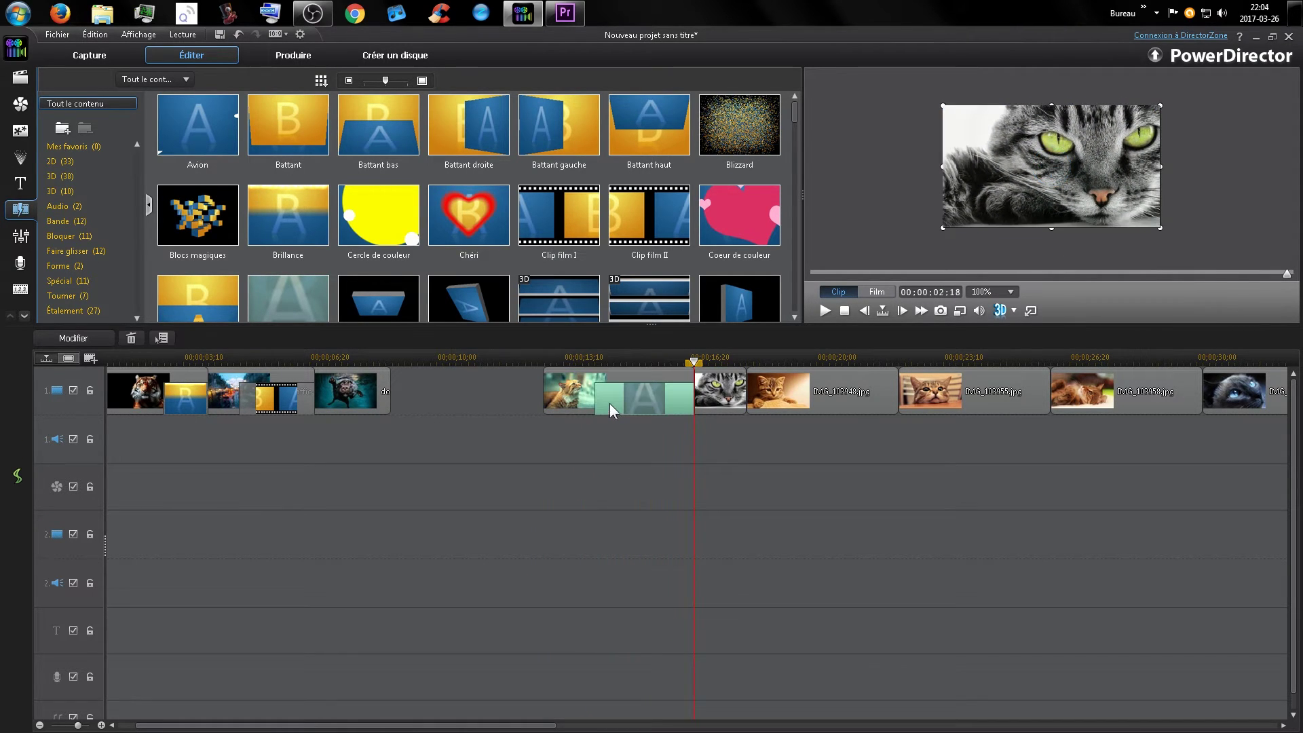
left_click_drag(597, 402, 631, 402)
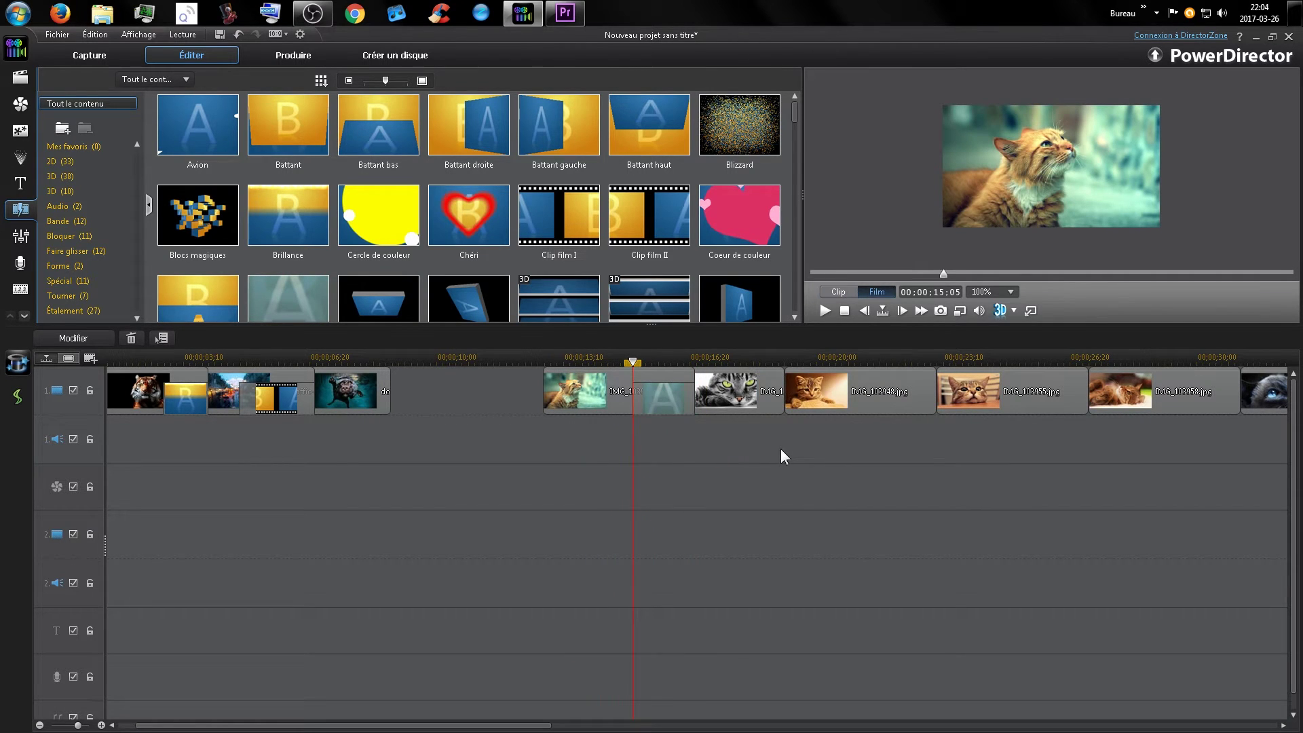
Delete all photos and transitions from the timeline
left_click(589, 402)
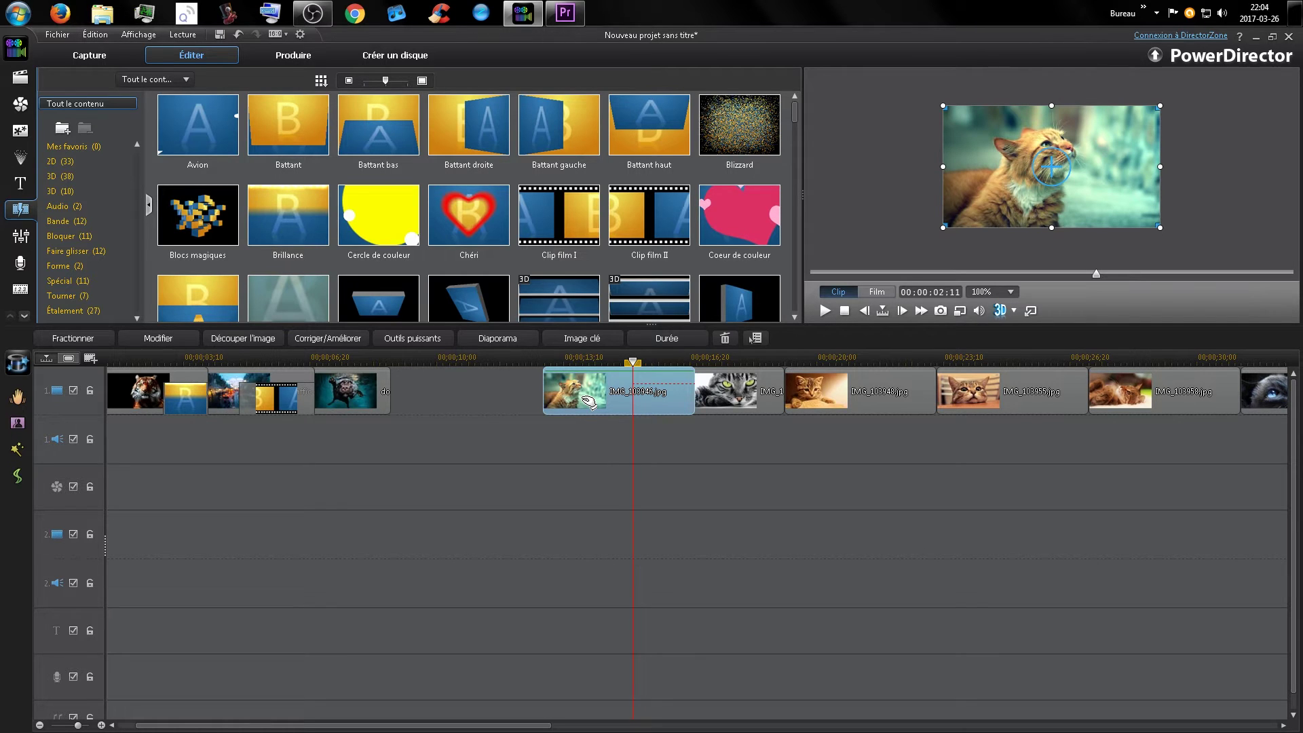
left_click(554, 488)
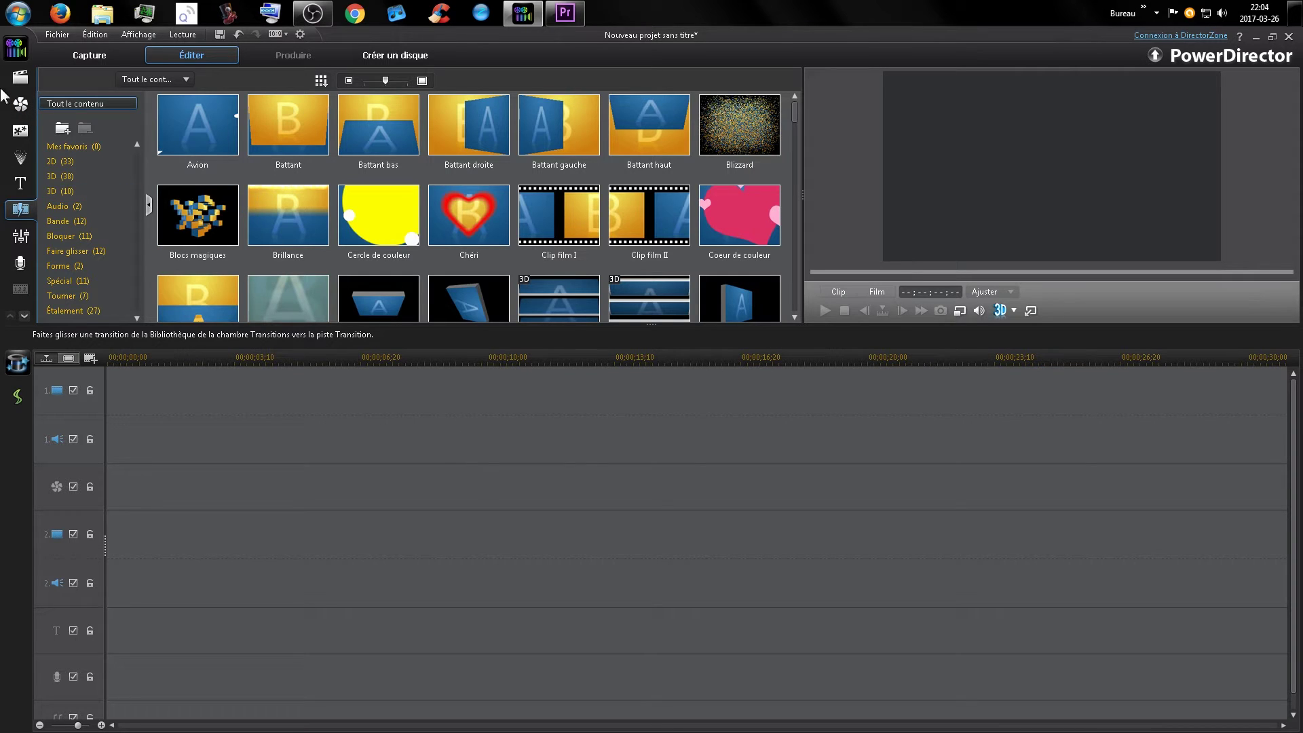
Display the media library and select all of its photos
left_click(19, 78)
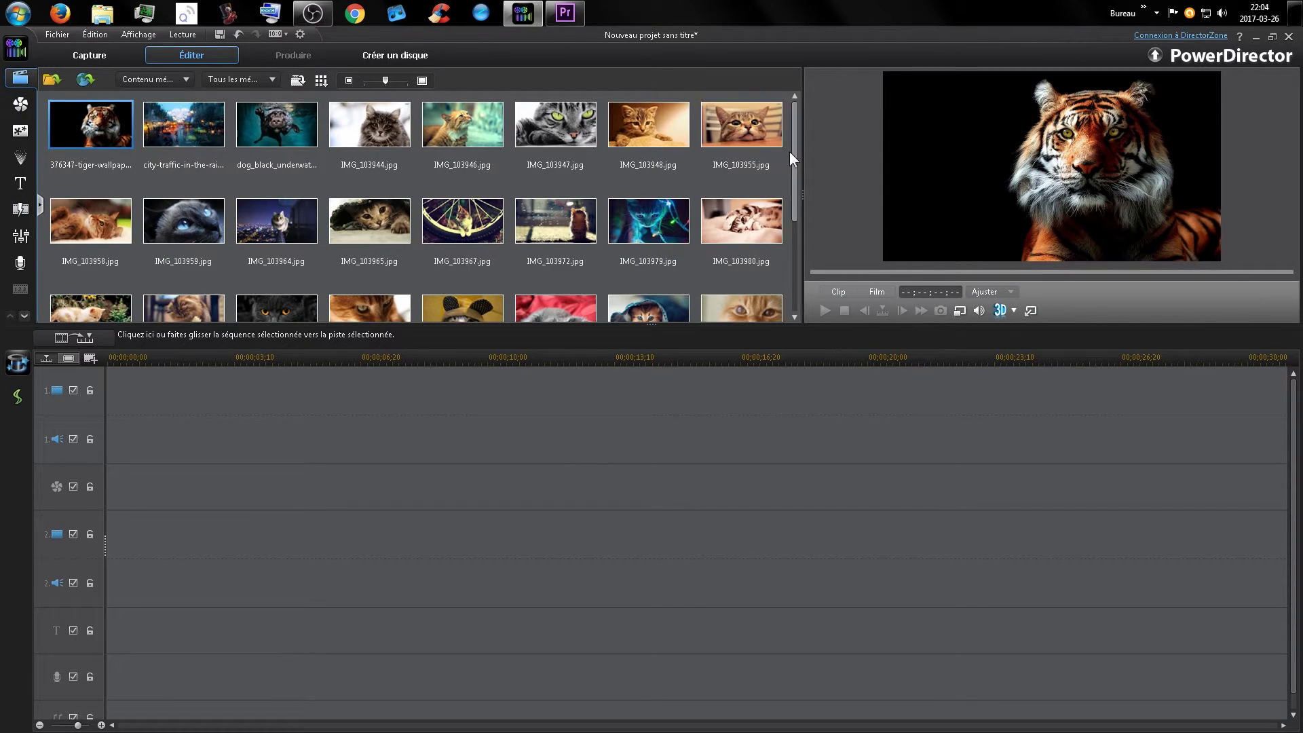
left_click_drag(793, 152, 787, 280)
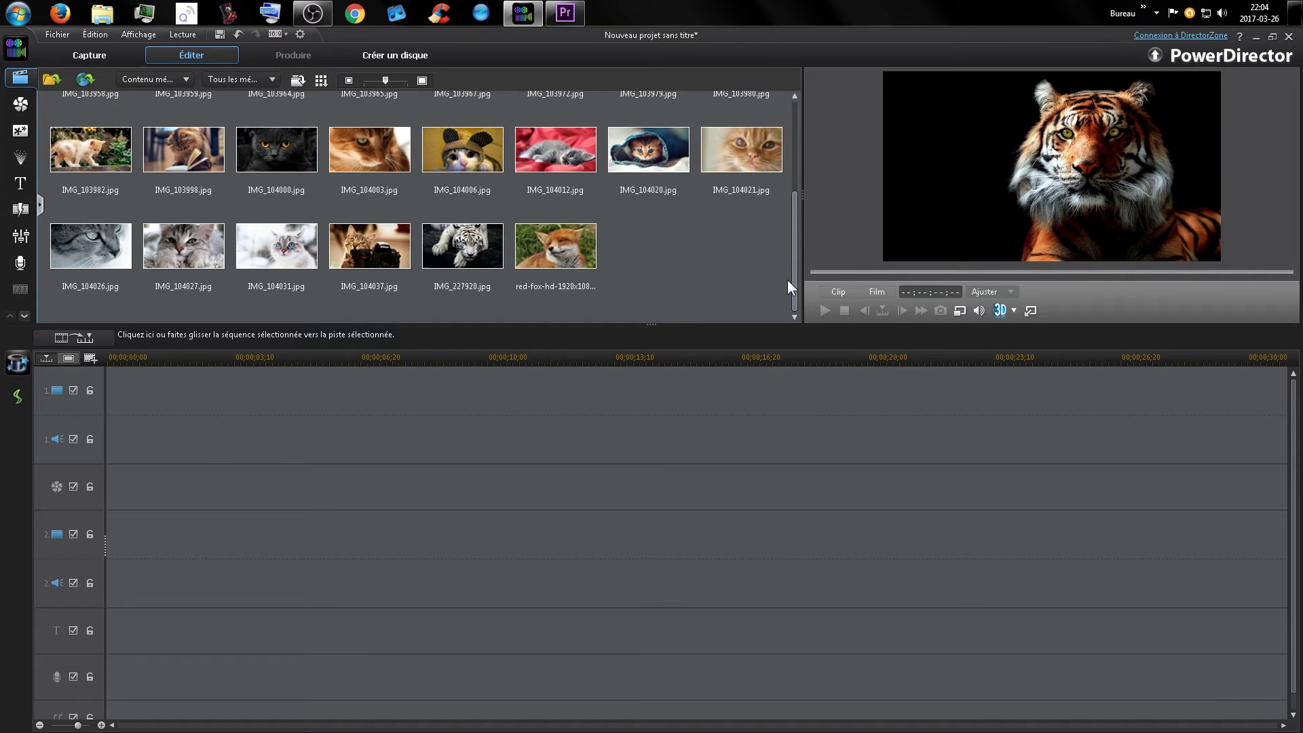
key("ctrl+a")
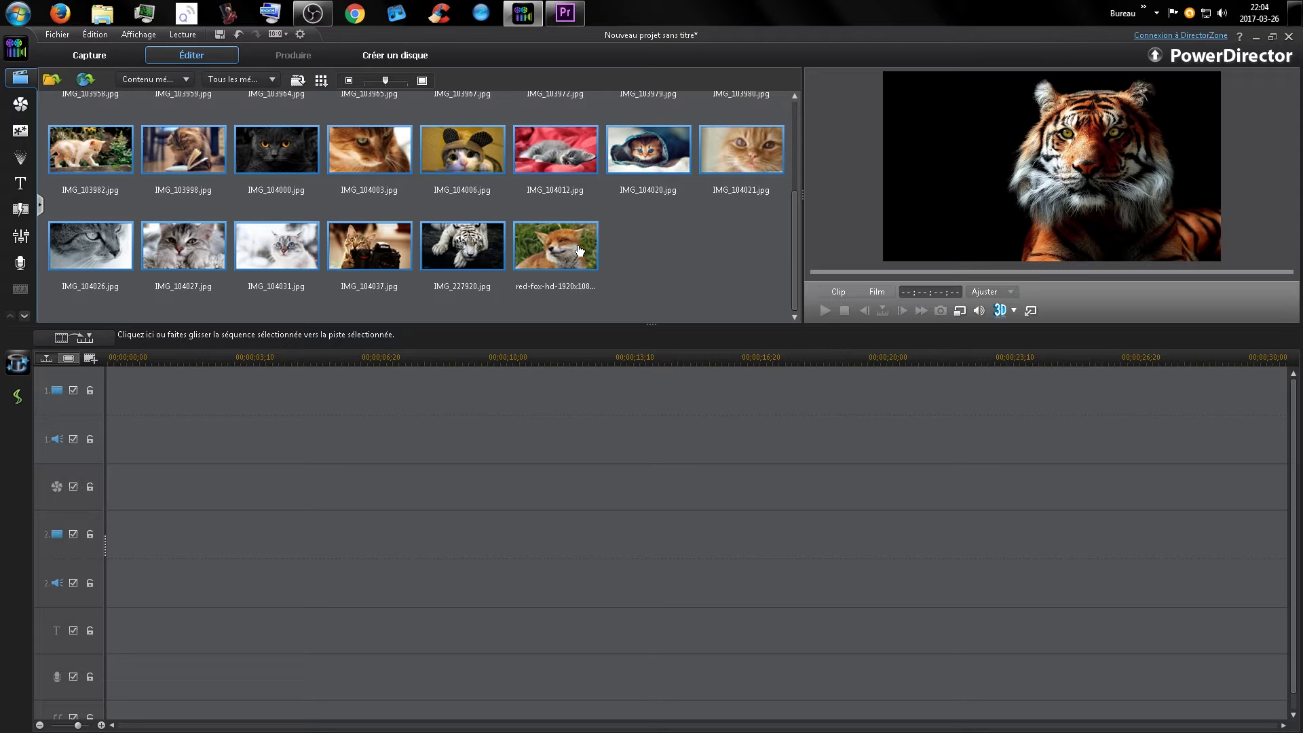
scroll(688, 255, "up", 3)
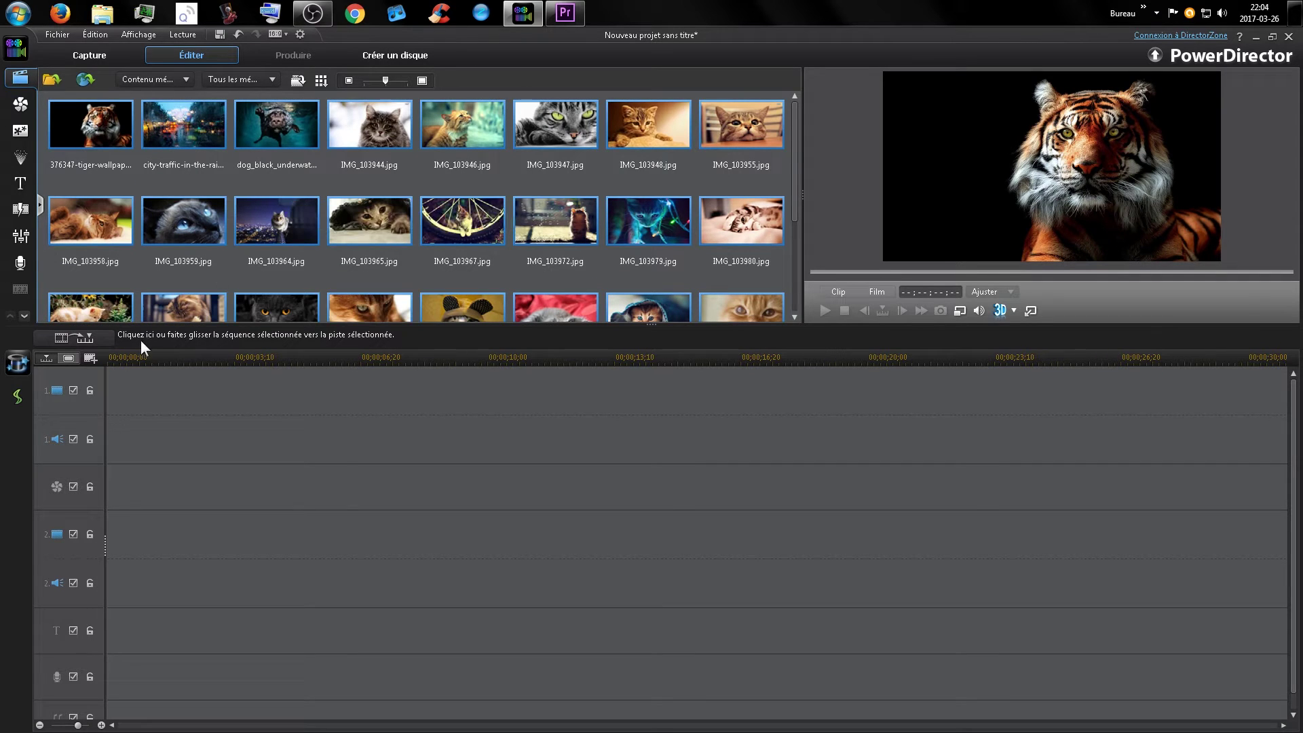
Set up a Magic Movie with Bibliothèque as the source, the Broadway style, no background music and the original duration
left_click(15, 369)
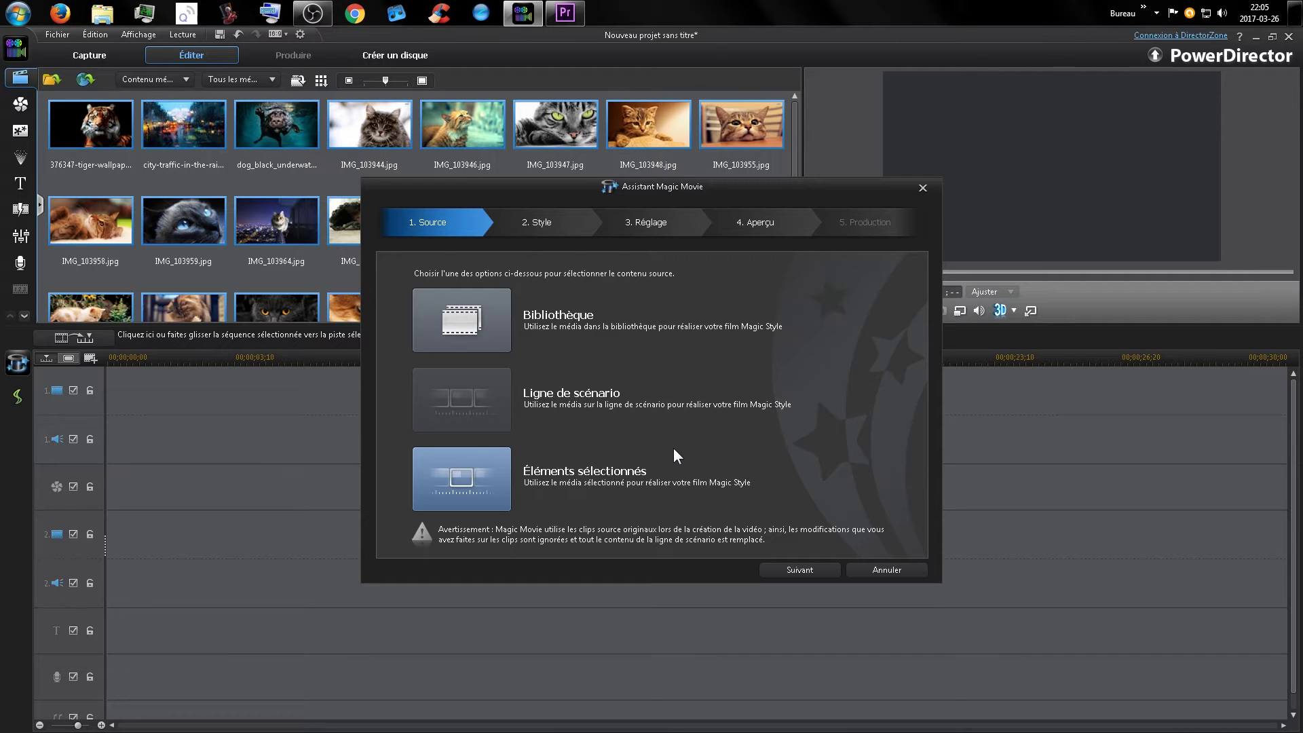
left_click(492, 326)
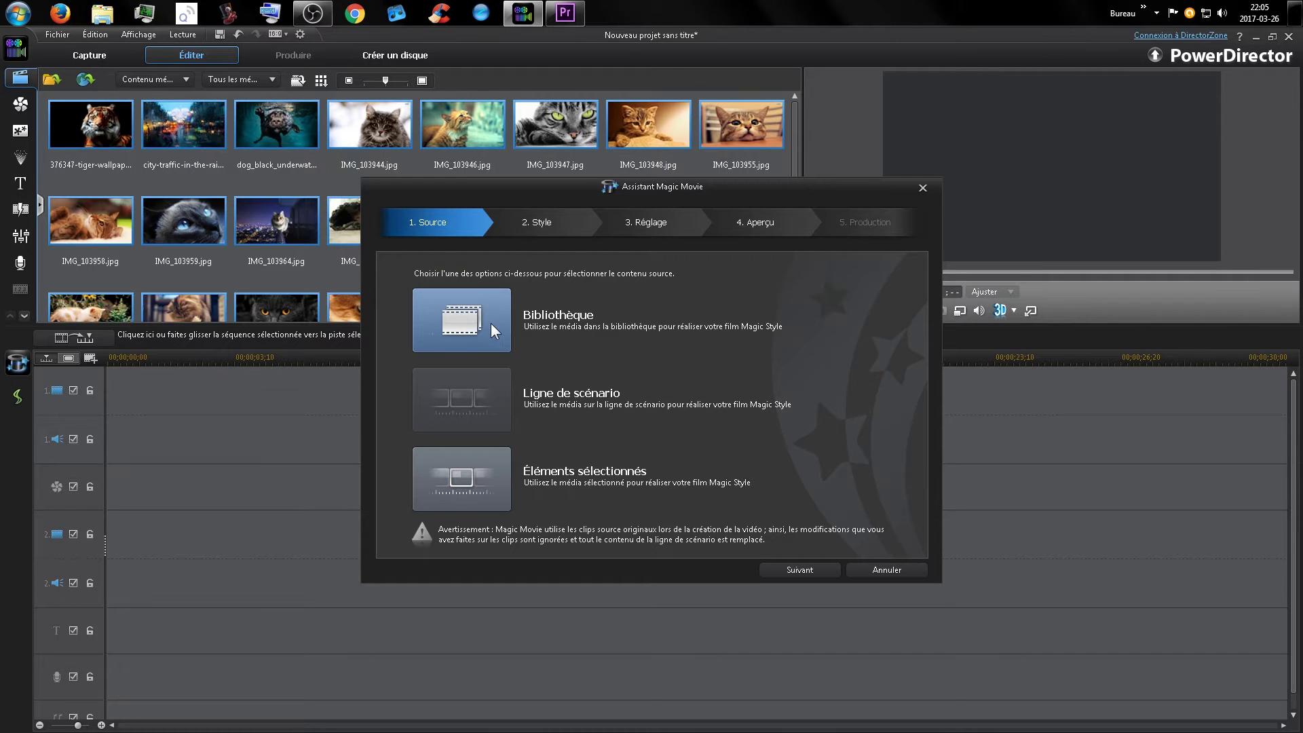
left_click(809, 572)
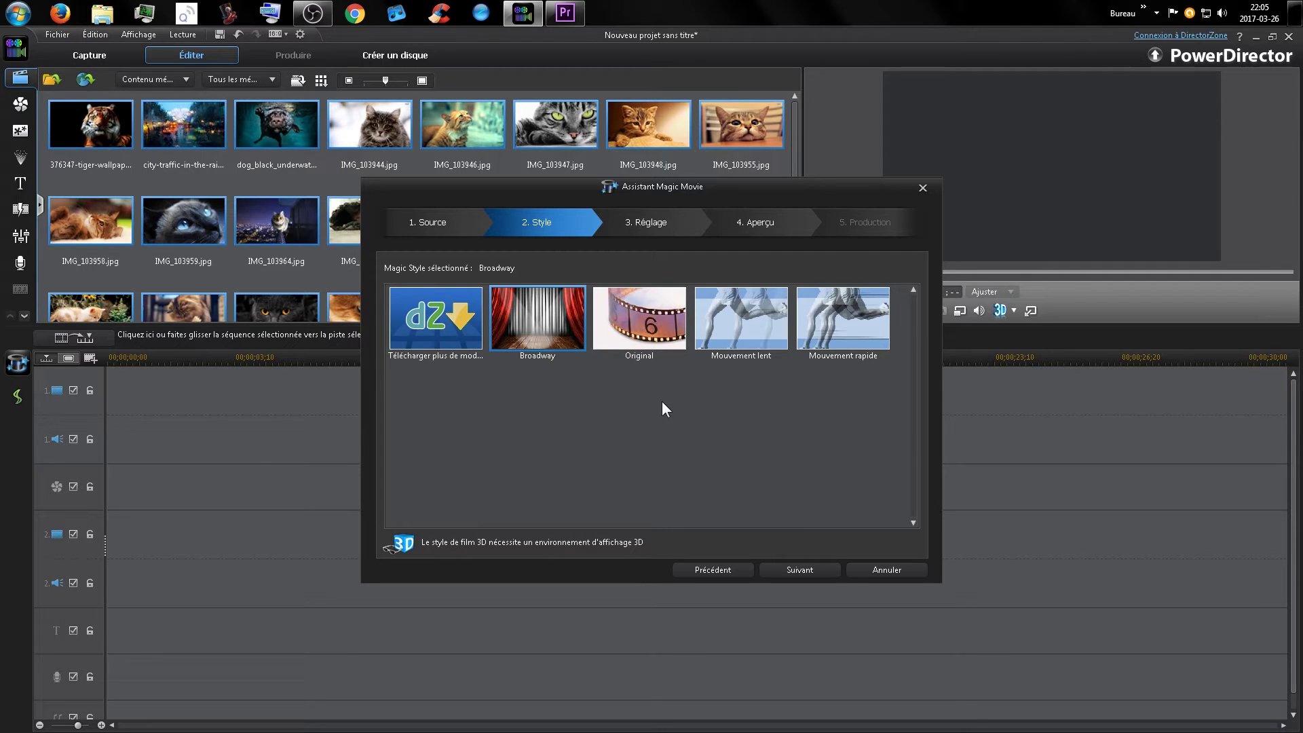
left_click(788, 572)
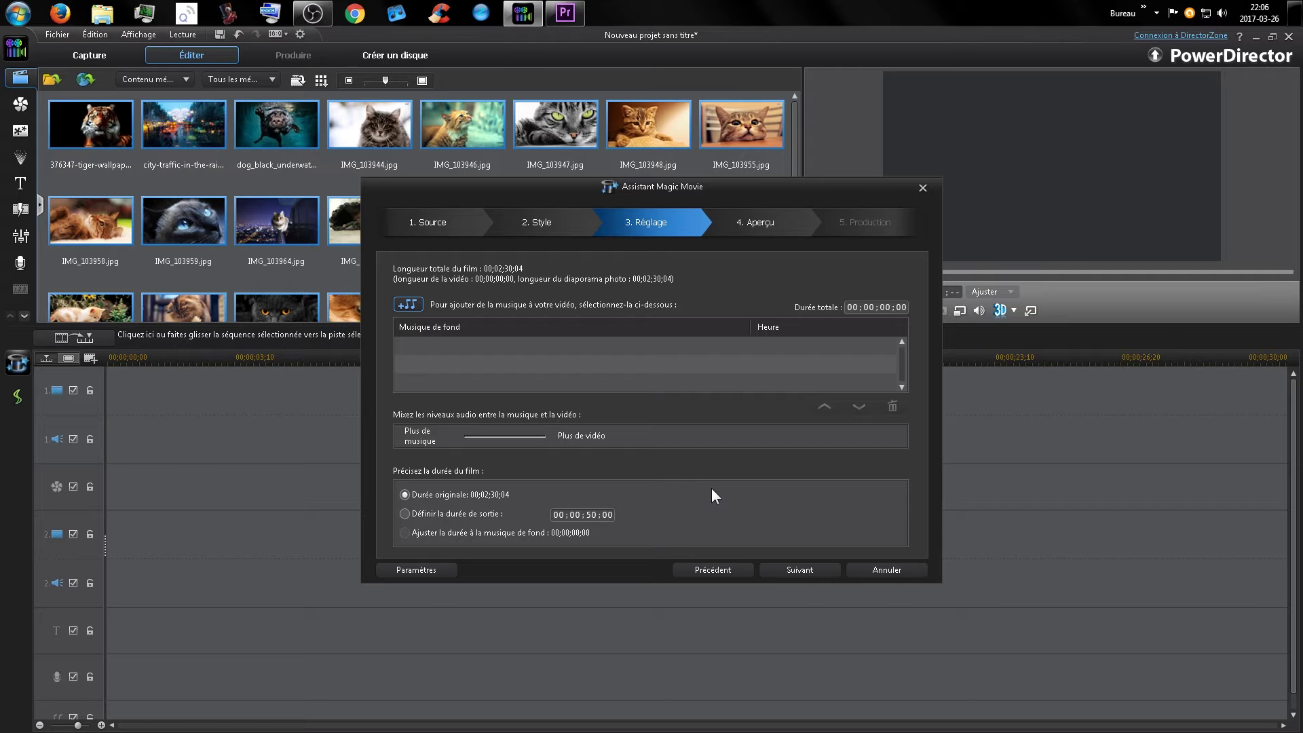
left_click(797, 569)
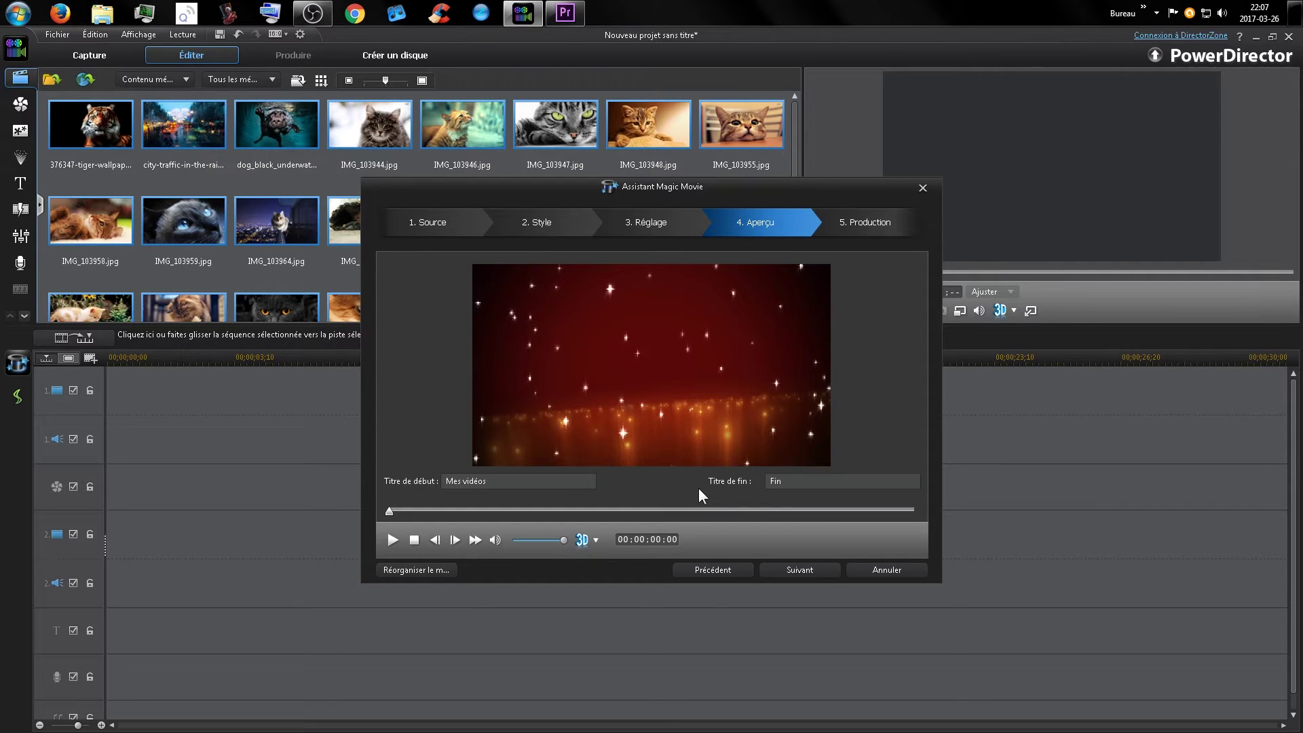
Preview the generated Magic Movie in the wizard and stop the playback
left_click(391, 541)
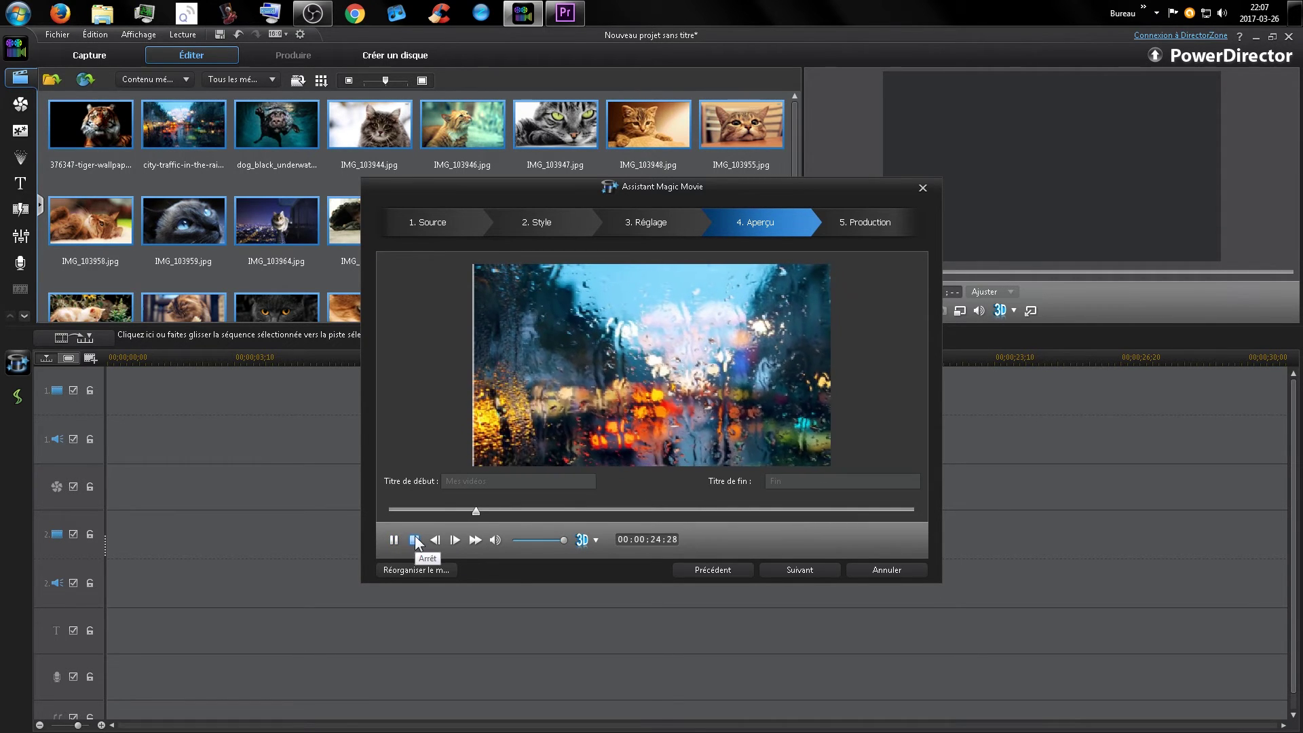
left_click(415, 540)
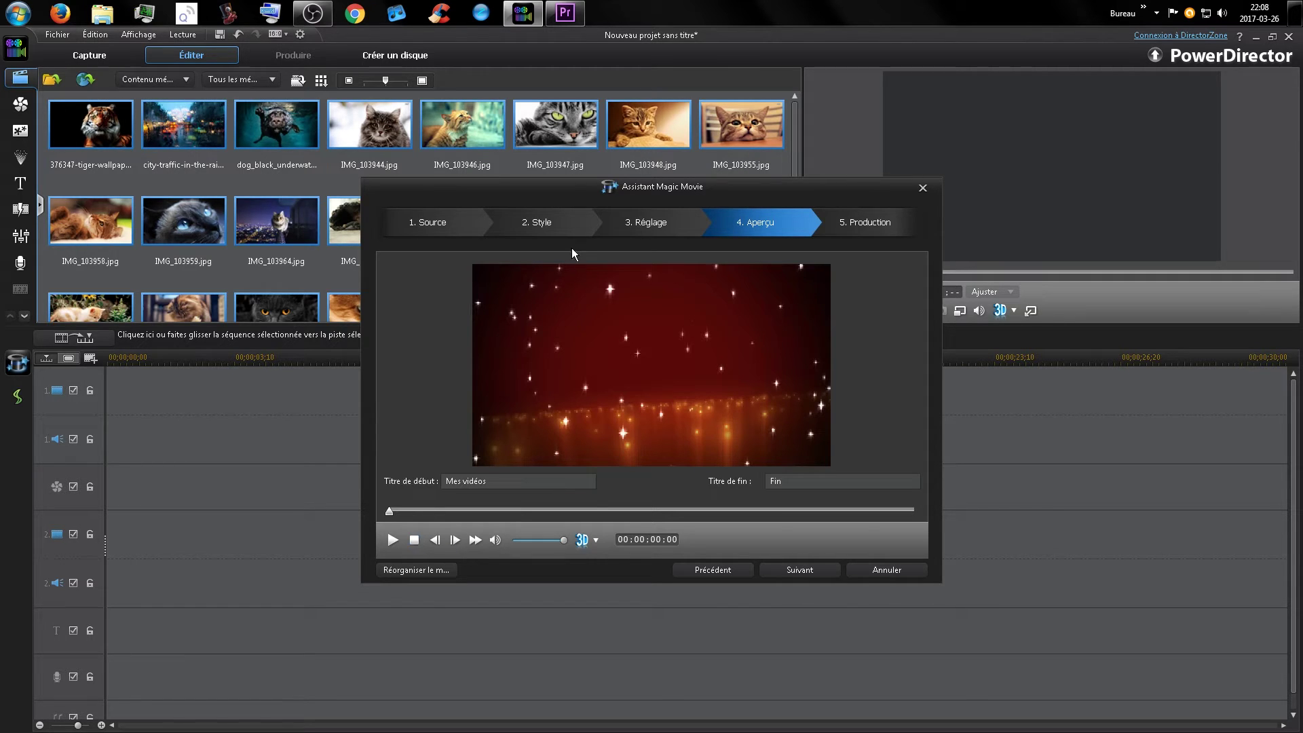
Finish the Magic Movie with Montage avancé, accept replacing all timeline tracks, and look through the generated timeline
left_click(792, 570)
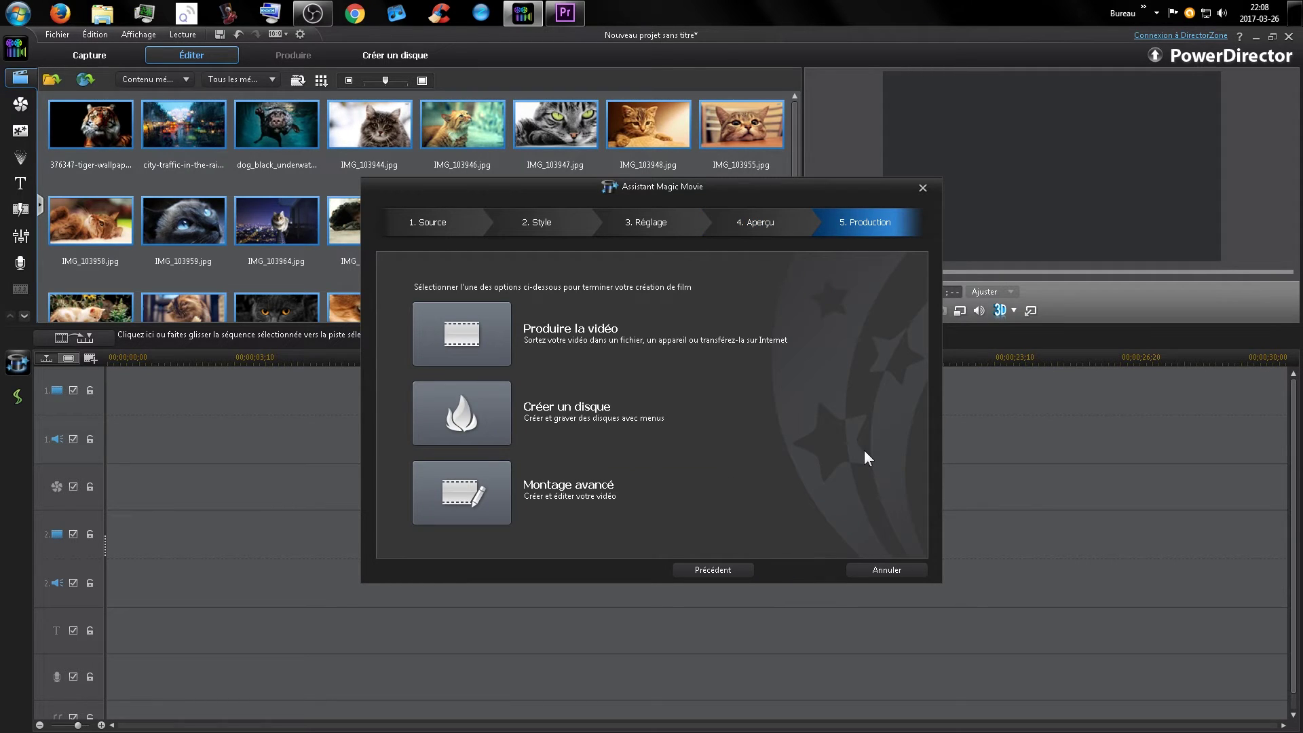
left_click(469, 499)
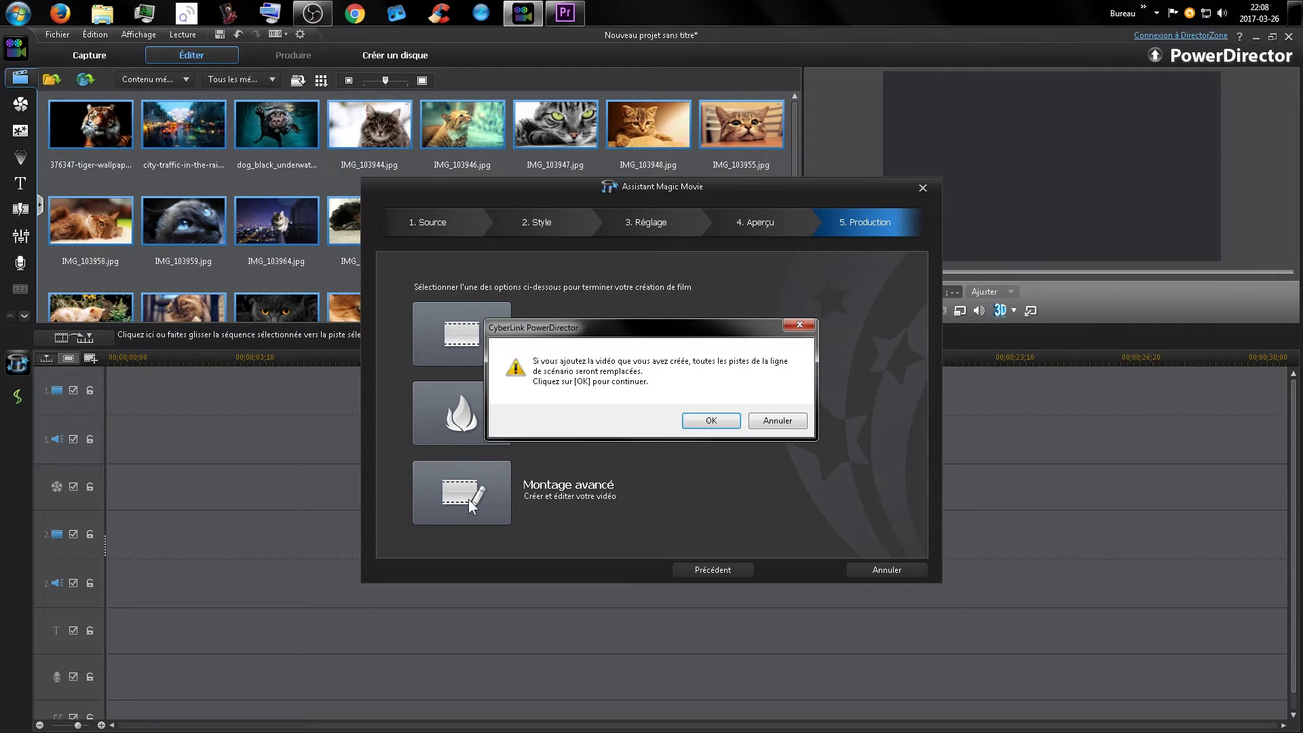
left_click(710, 420)
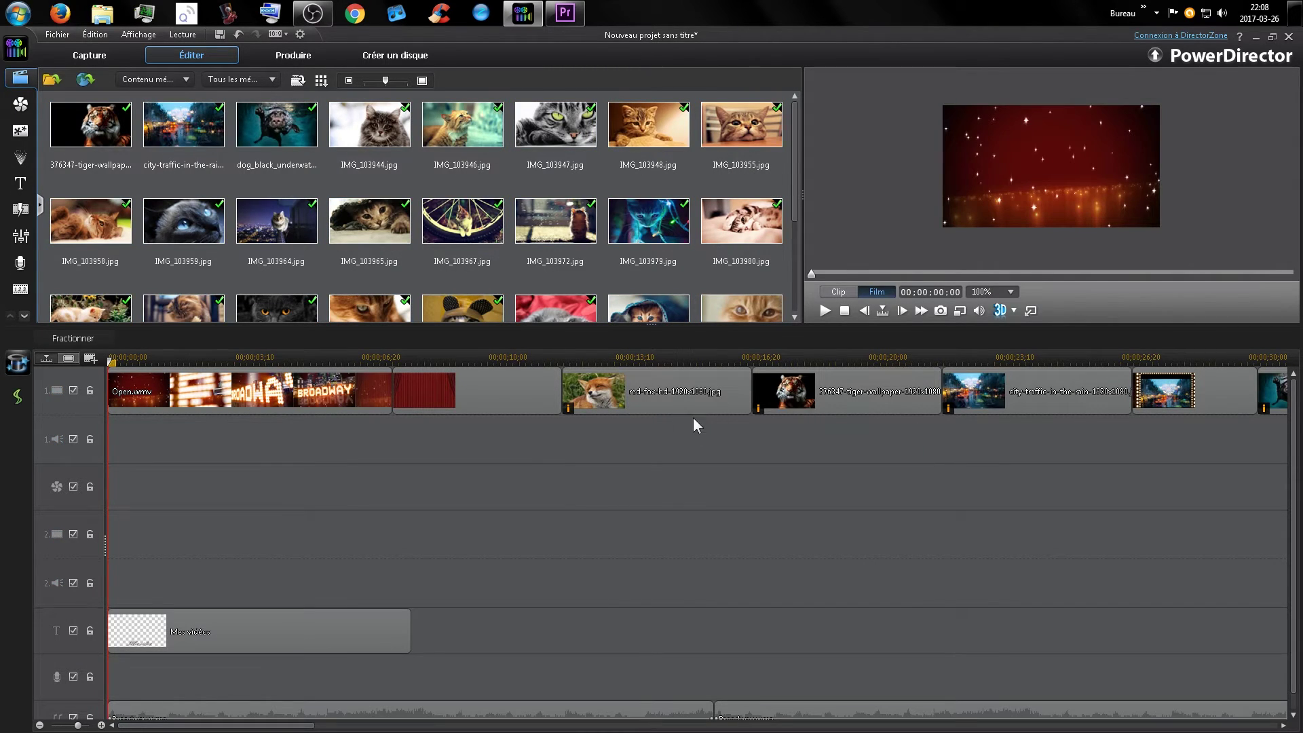
left_click_drag(218, 729, 369, 728)
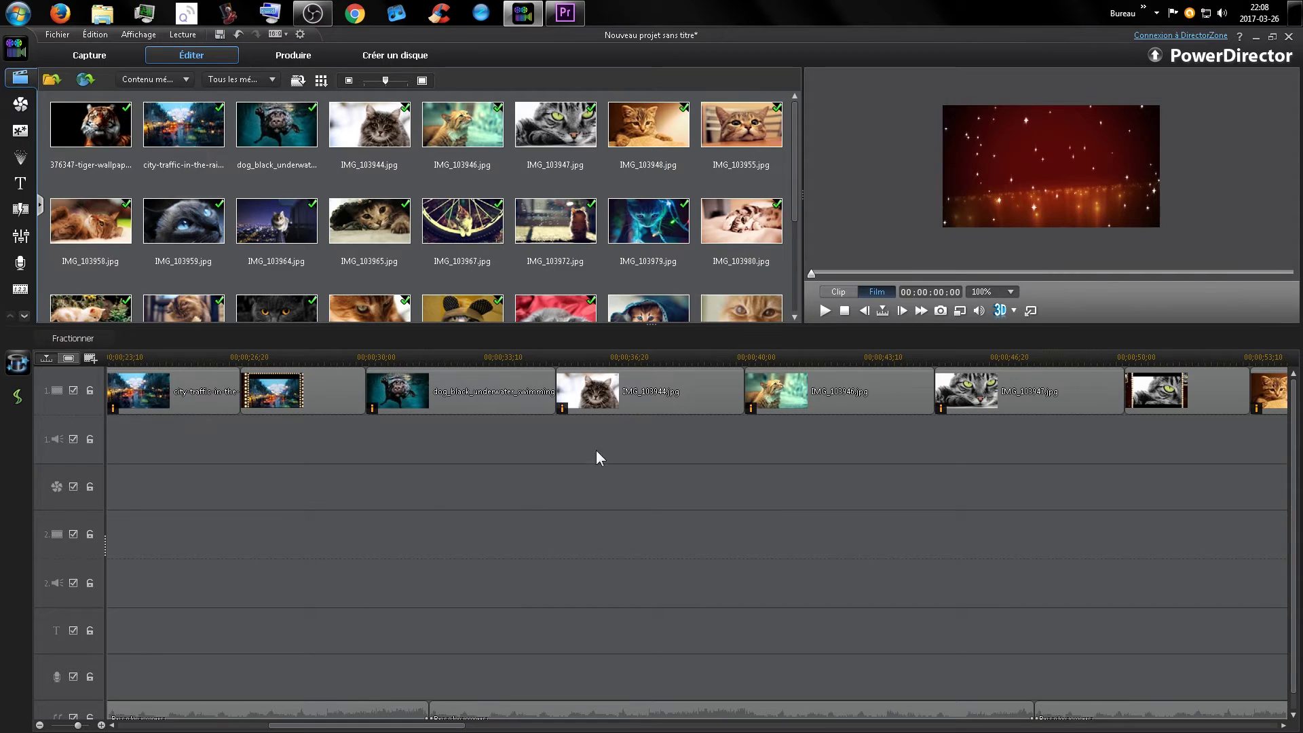
Preview the generated movie from about 00:00:39 on the timeline, through the IMG_103946.jpg clip, and stop the playback
left_click(726, 356)
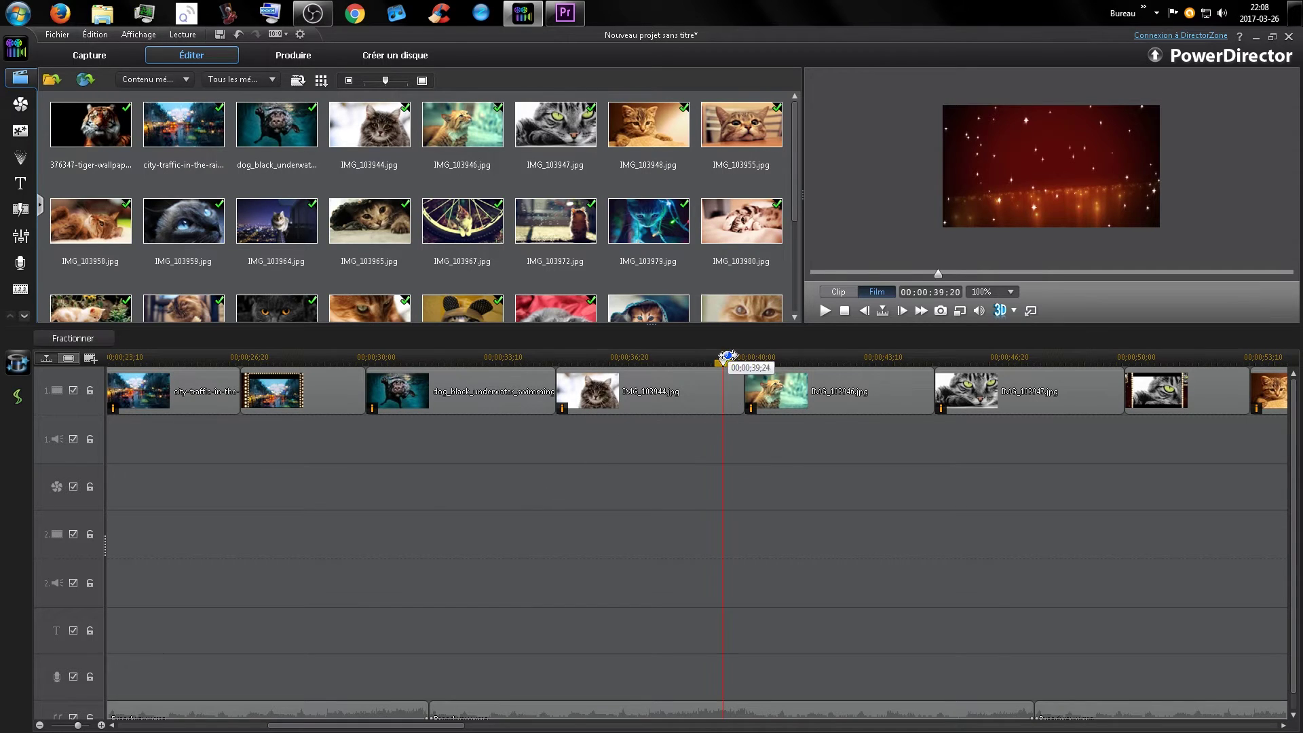
key("space")
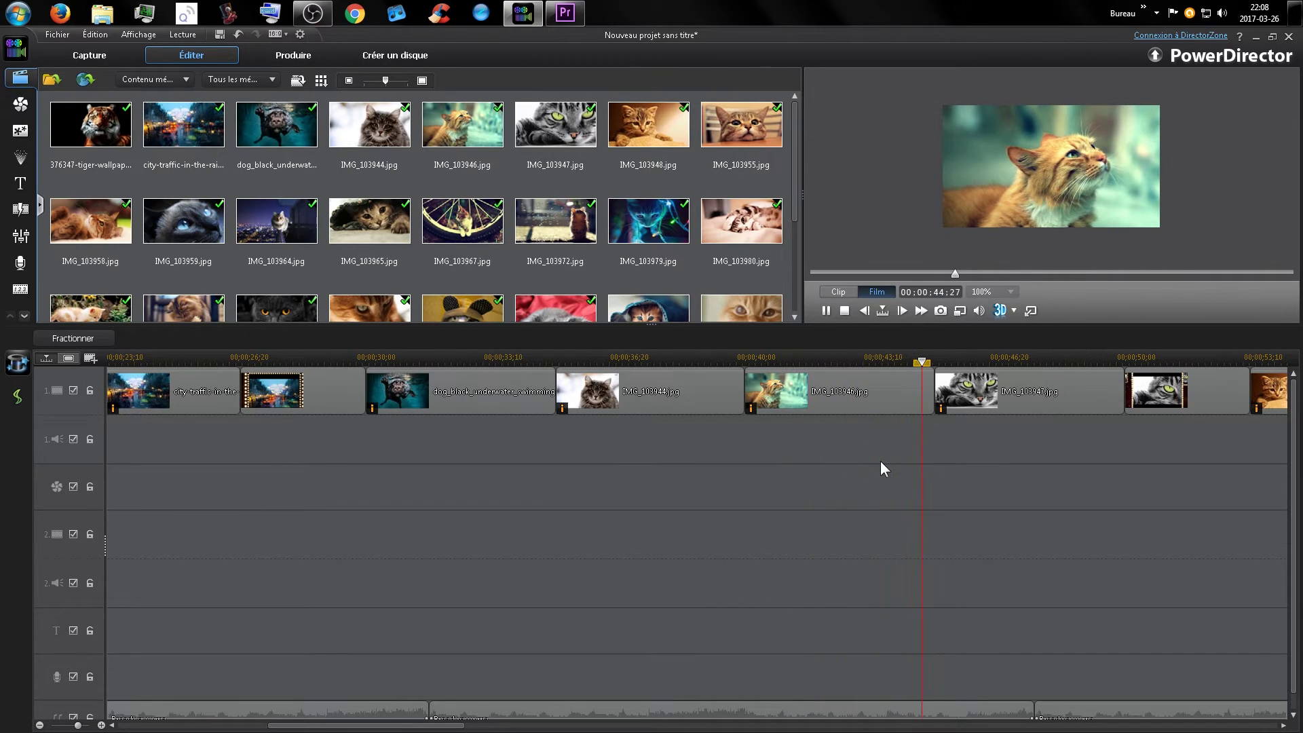
key("space")
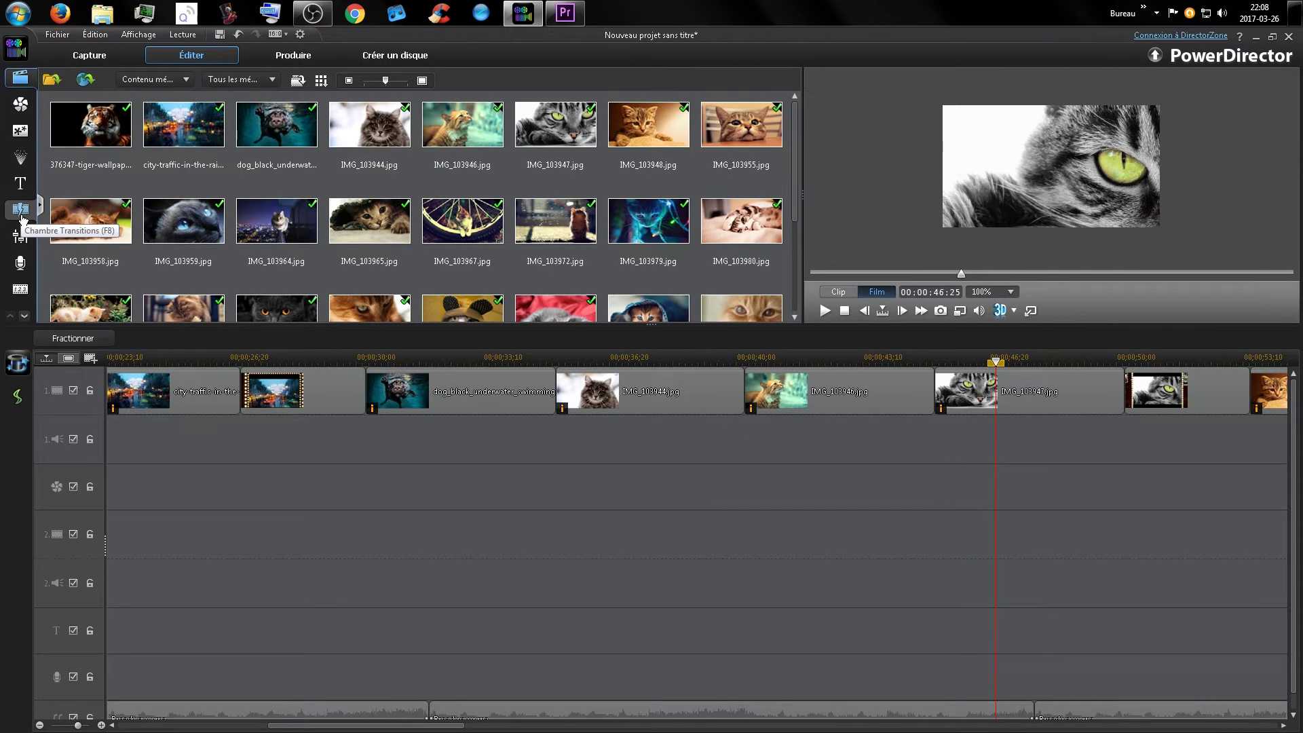
Add the Blocs magiques transition between the IMG_103946.jpg and IMG_103947.jpg clips and preview it
left_click(21, 215)
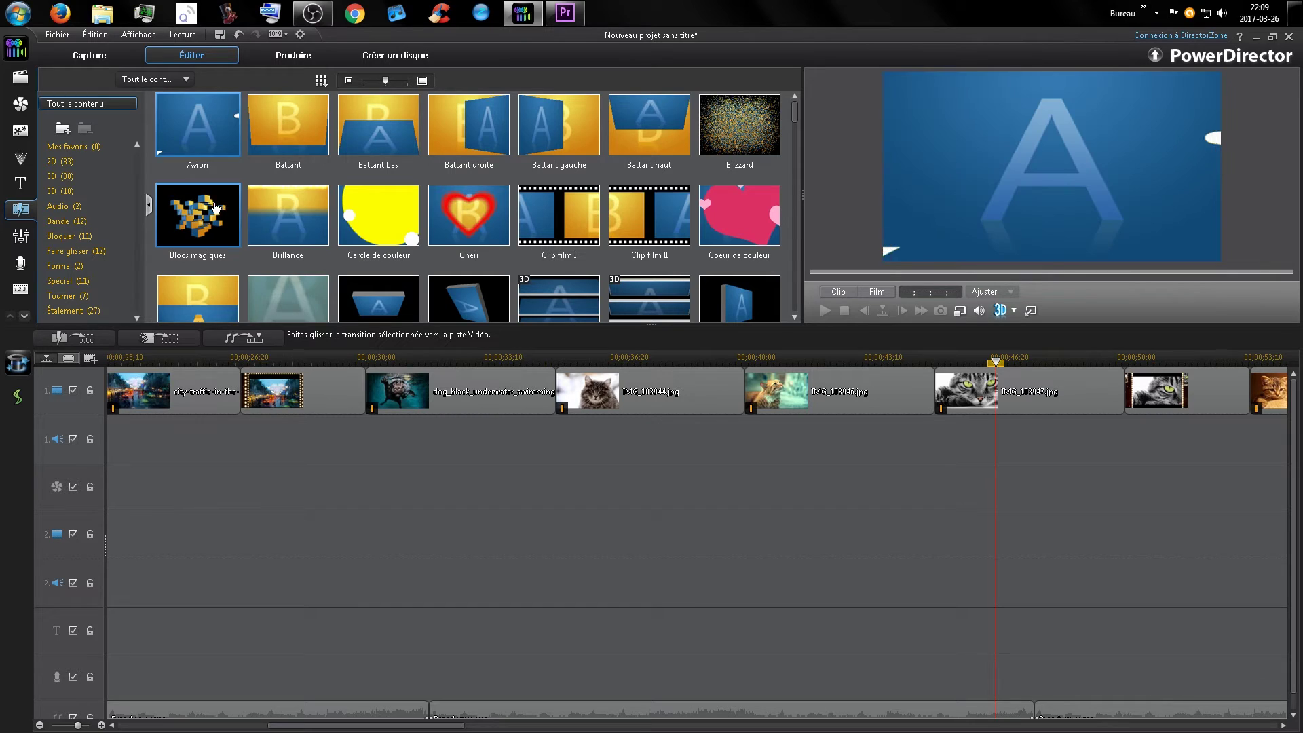
left_click_drag(489, 454, 956, 451)
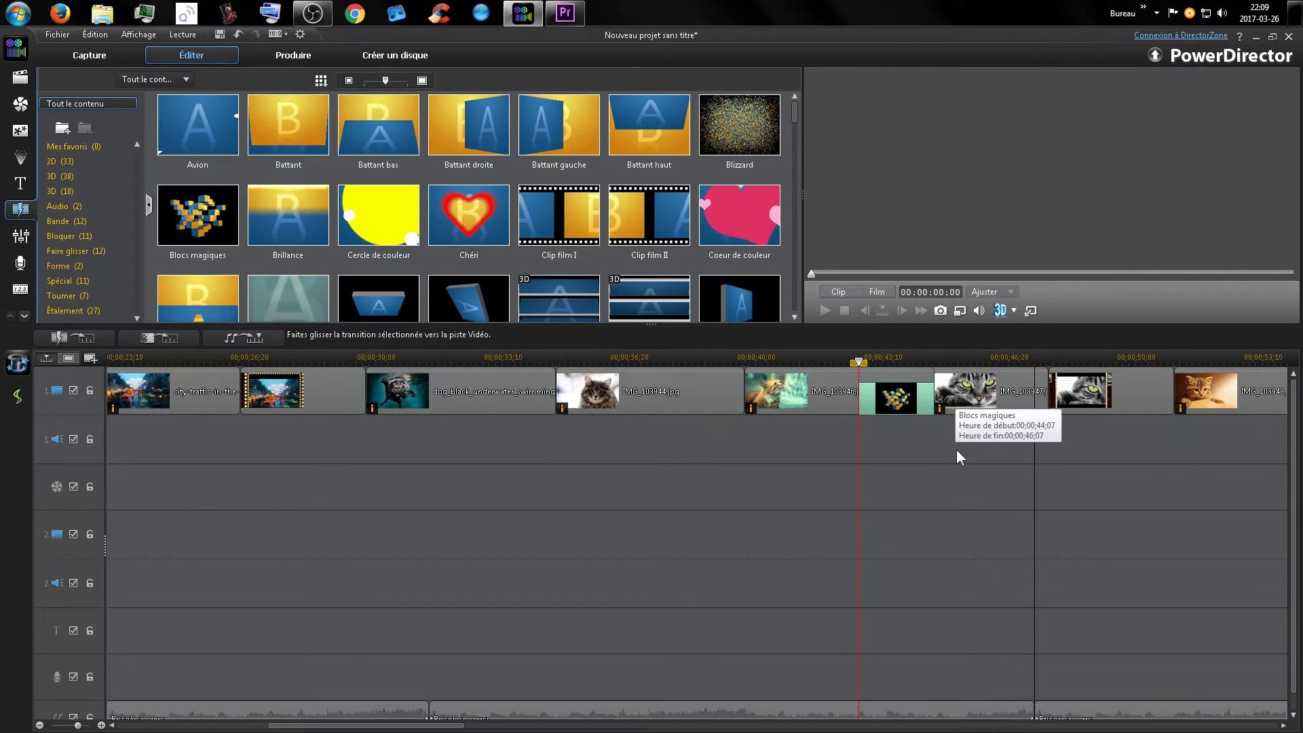
key("space")
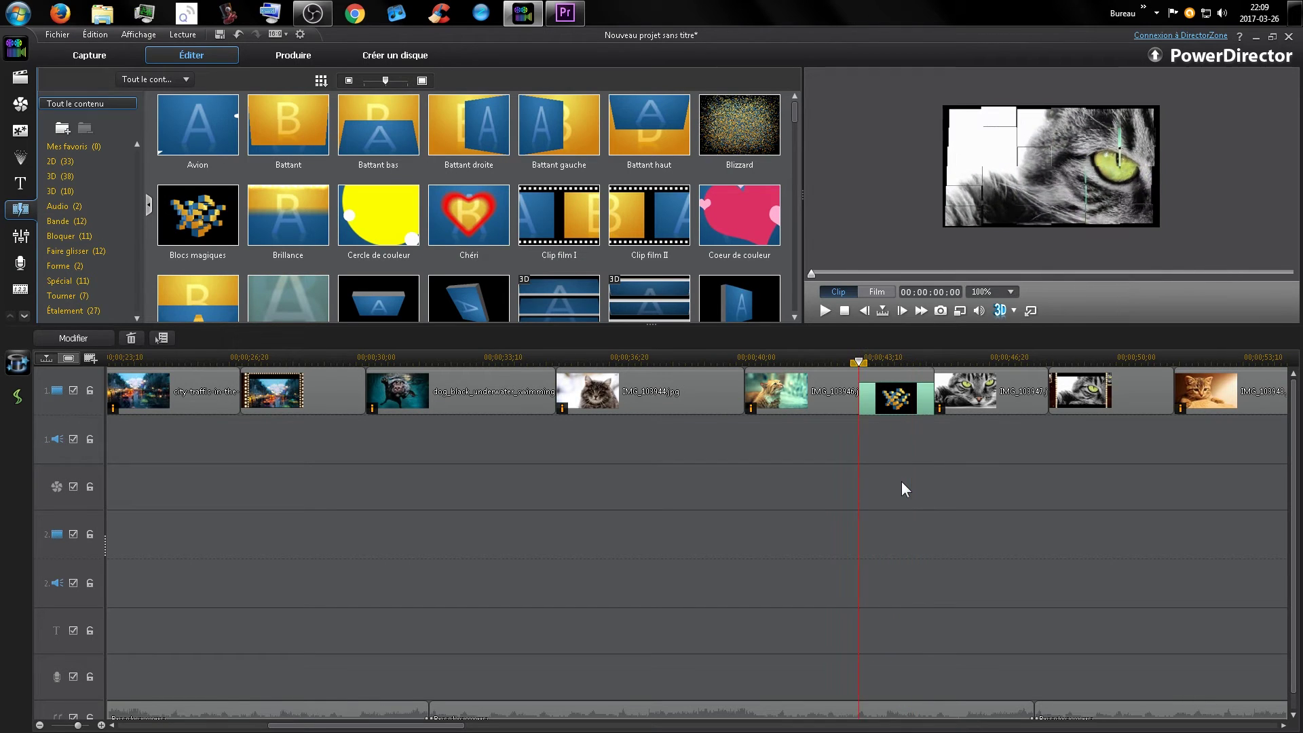
left_click(904, 480)
key("space")
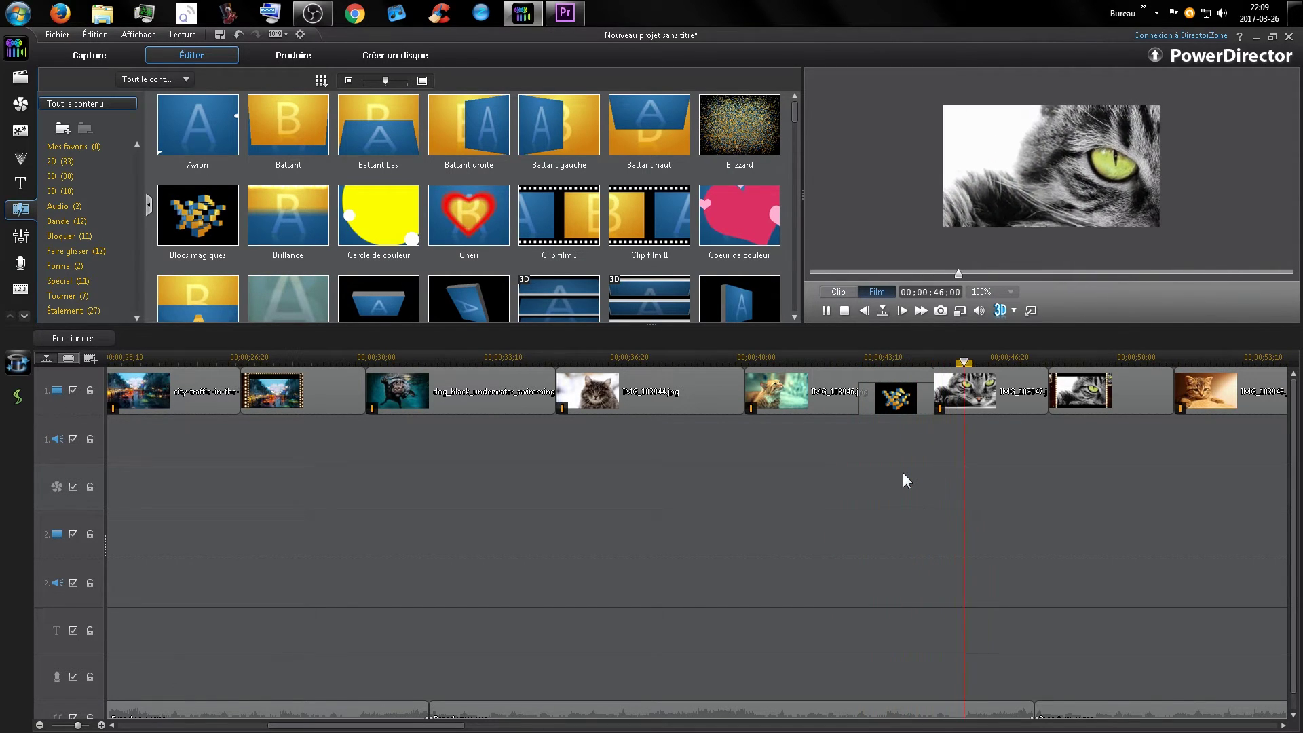
key("space")
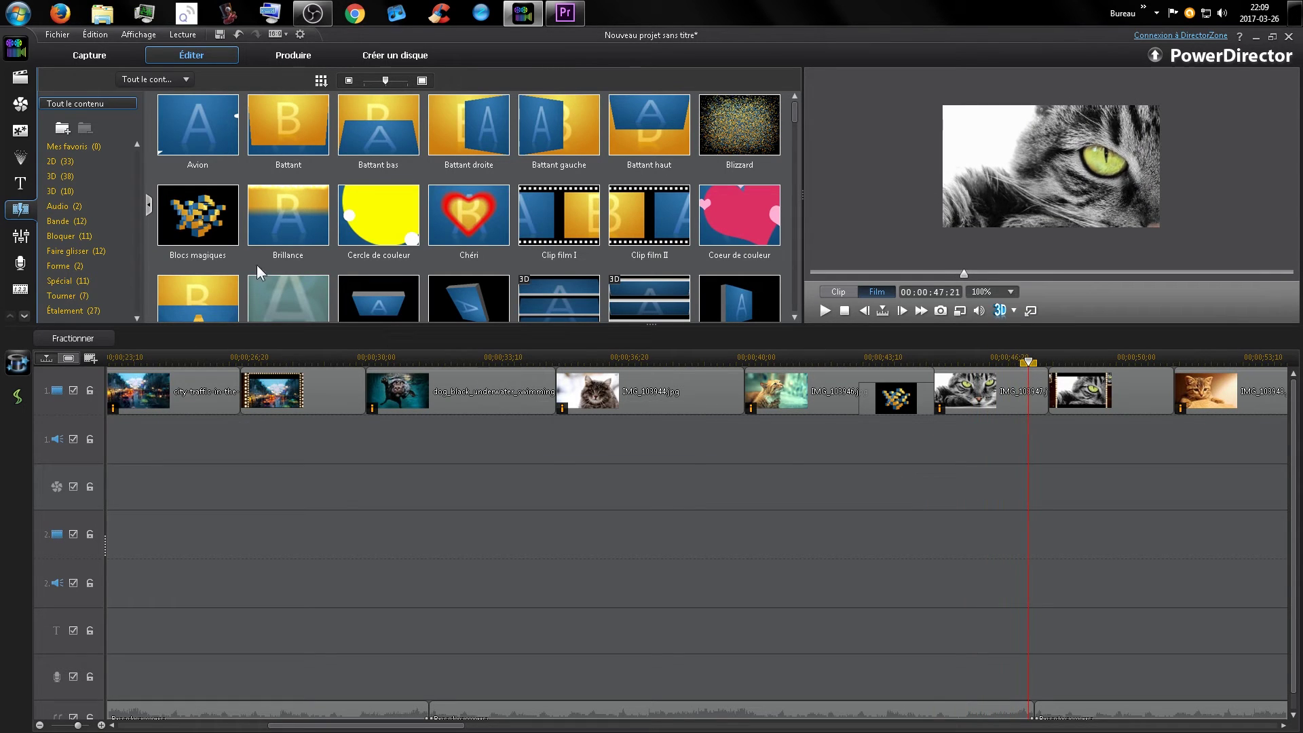
Add the Coeur de couleur transition between the IMG_103947.jpg clip and the framed clip following it, and preview it
left_click_drag(723, 228, 1031, 401)
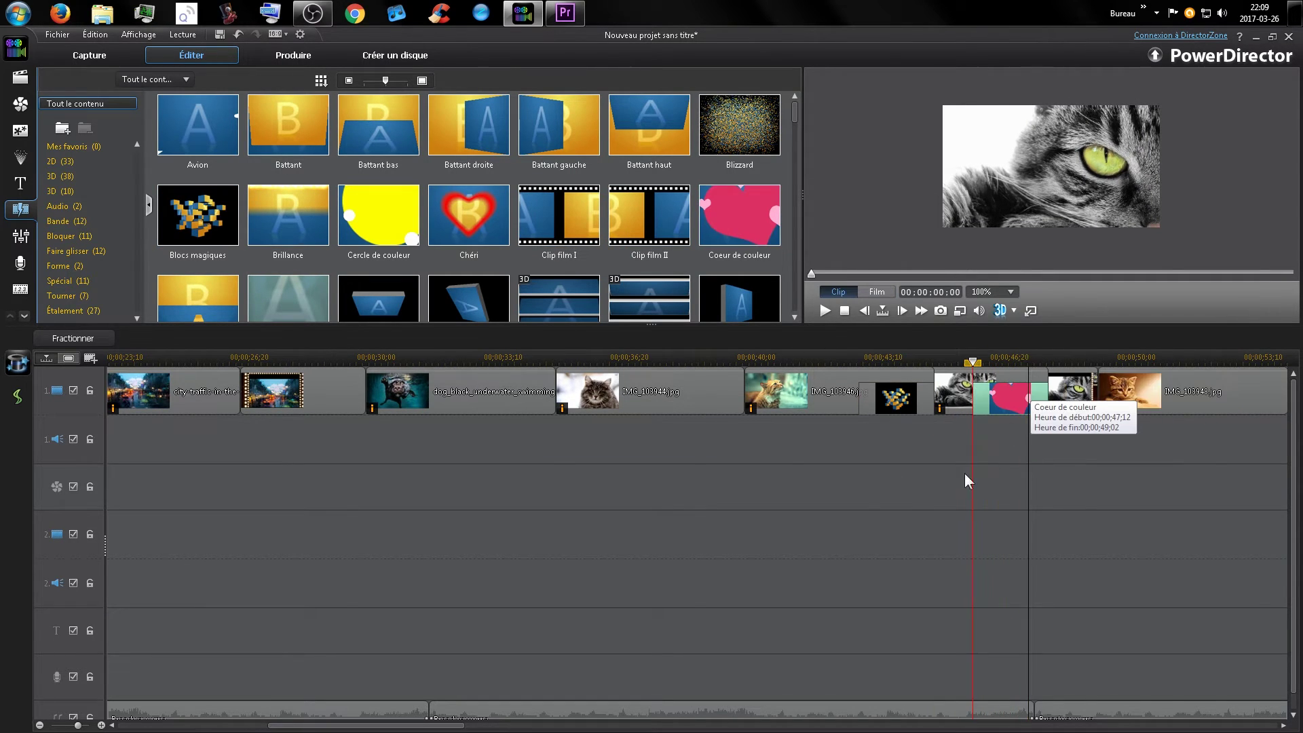
left_click(936, 502)
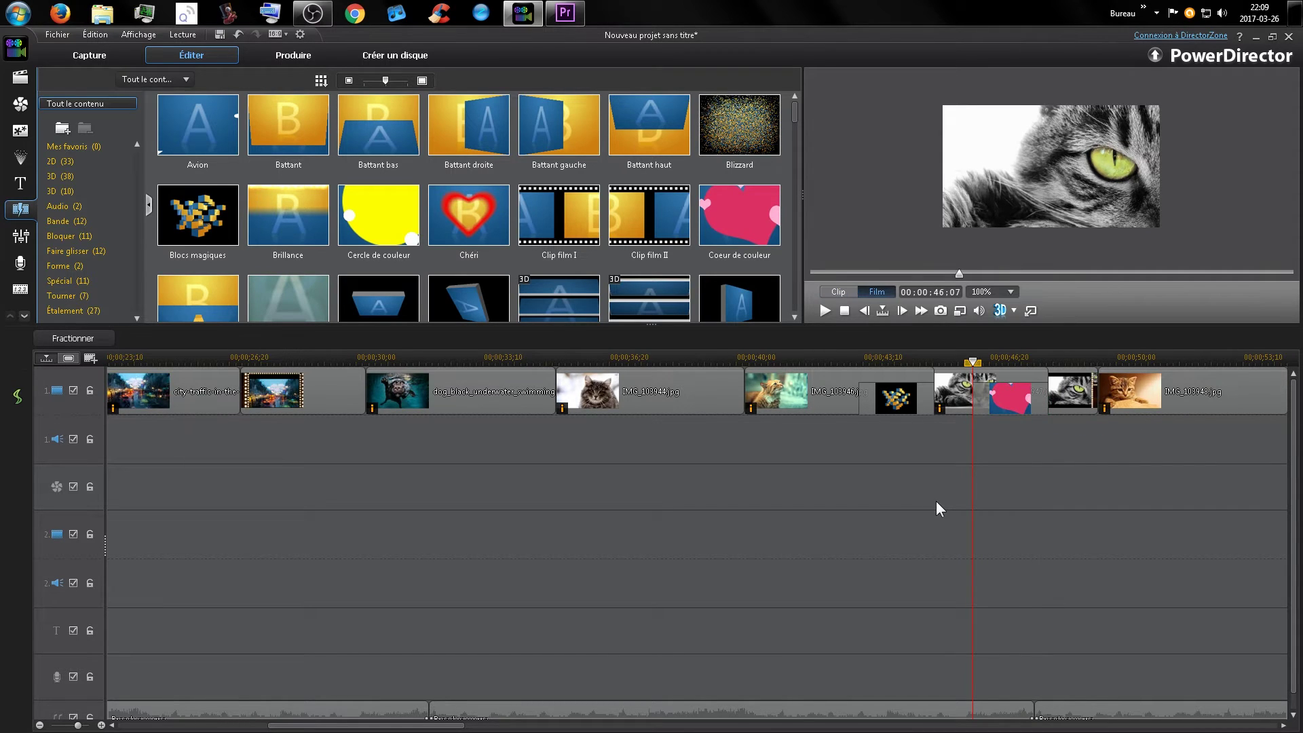
key("space")
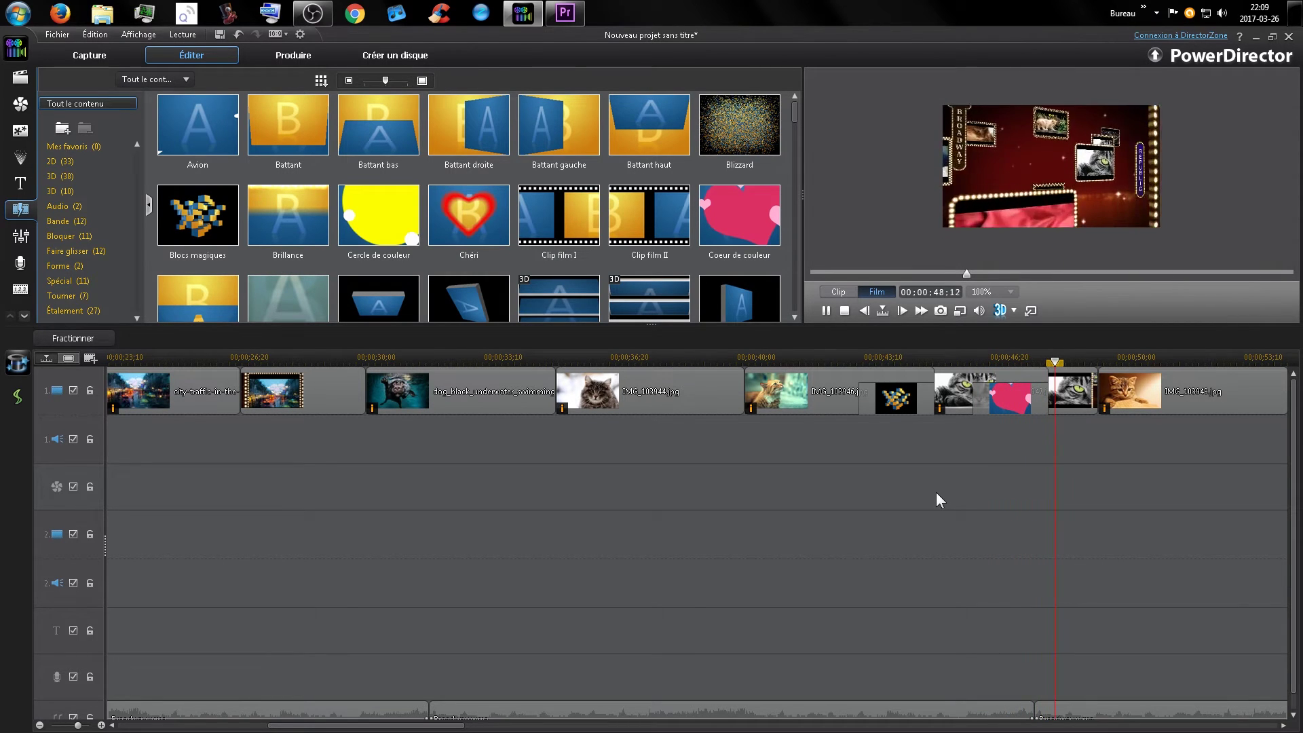
key("space")
Delete all the Broadway.wma clips from the music track, including the one at the start of the timeline
scroll(682, 508, "down", 3)
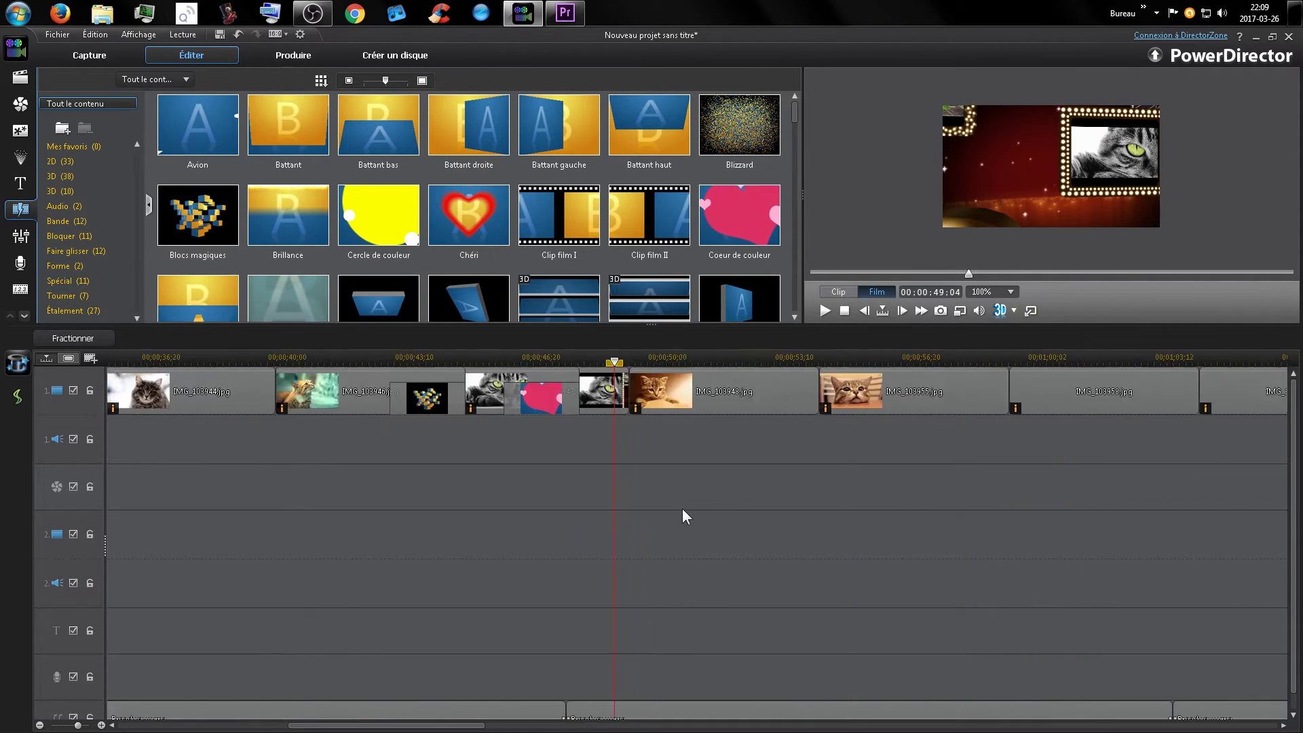
scroll(682, 508, "down", 3)
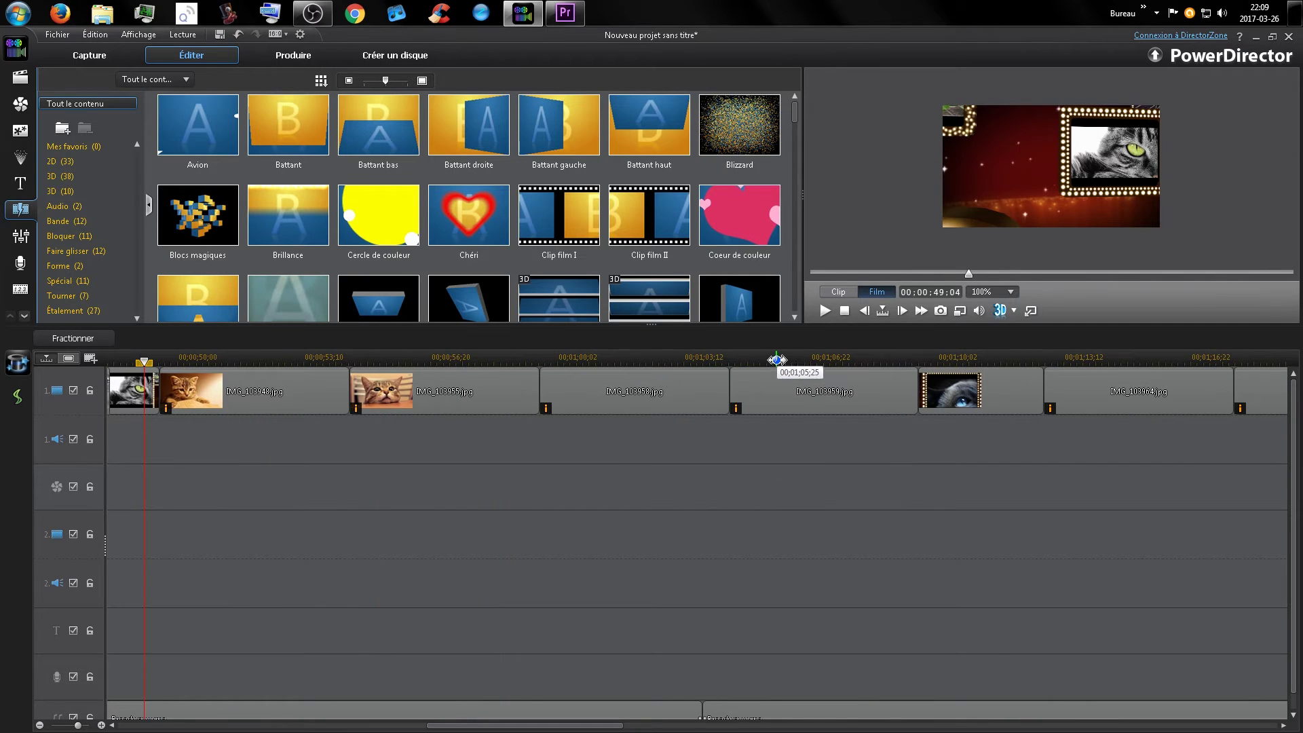
left_click_drag(775, 360, 206, 354)
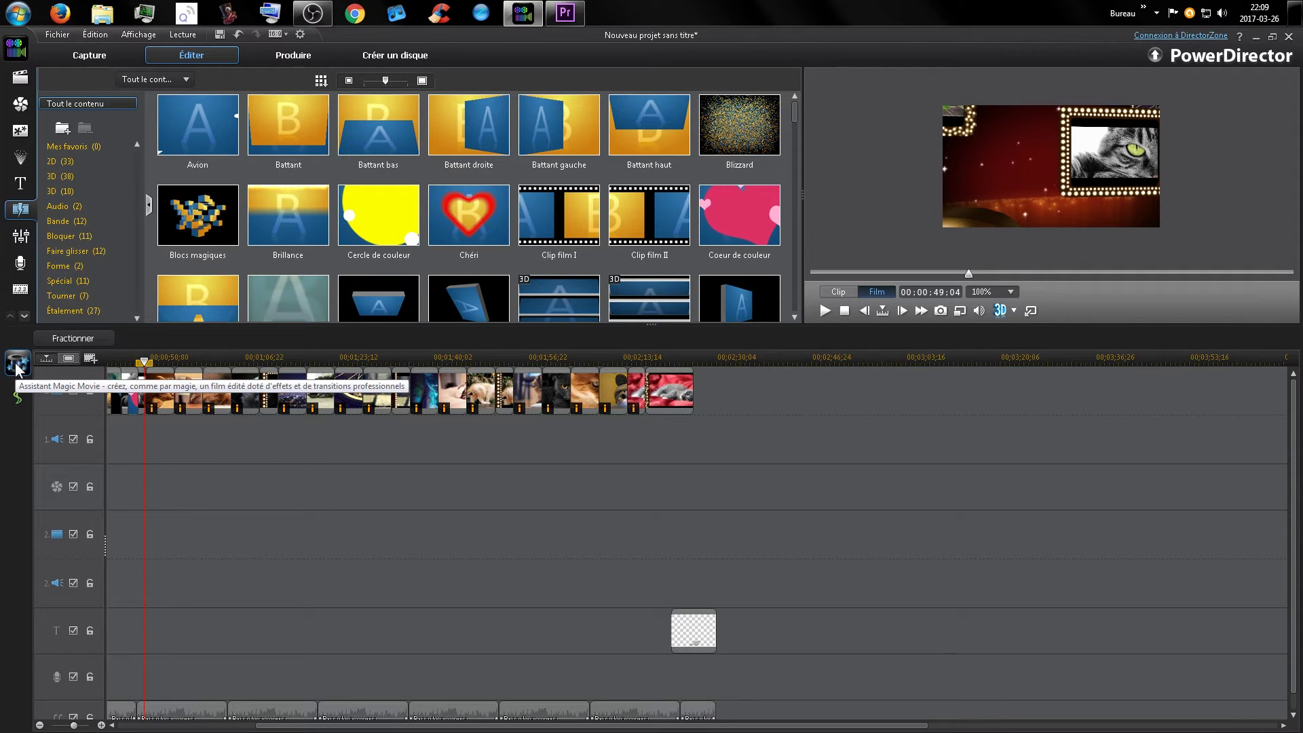
scroll(910, 573, "down", 1)
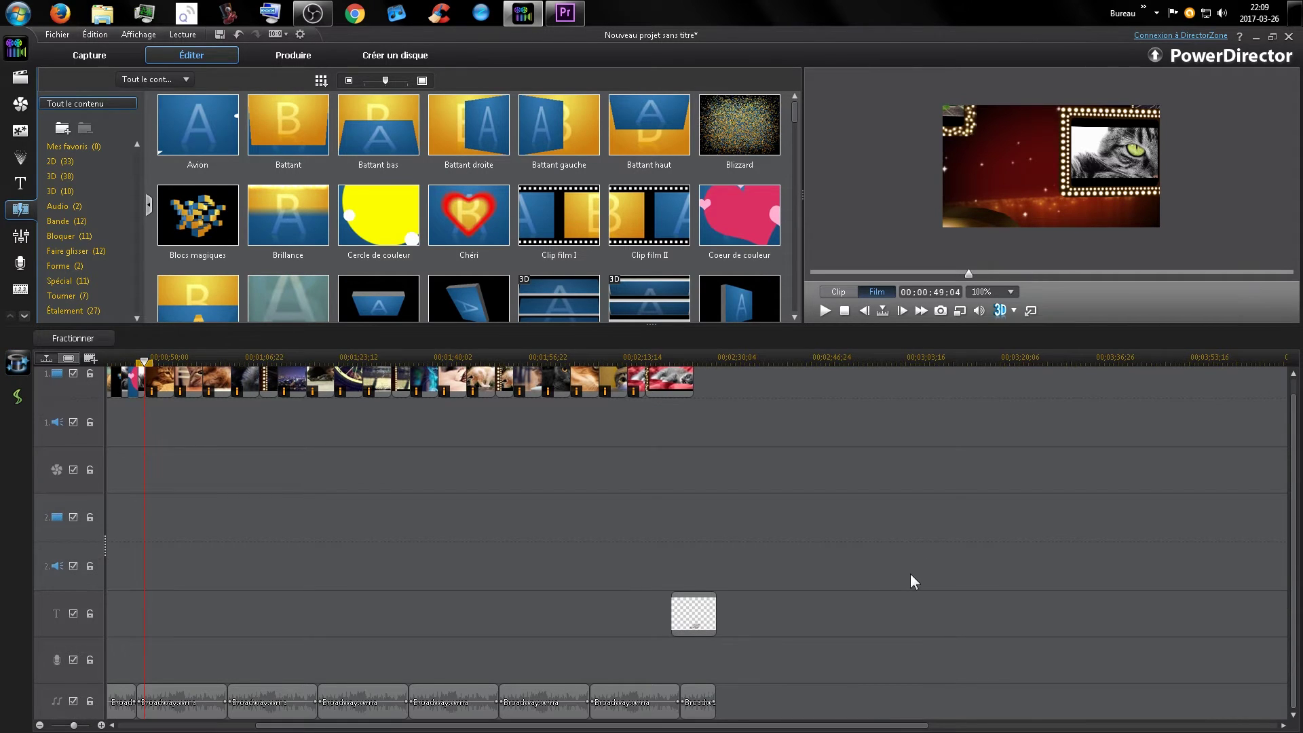
left_click_drag(769, 695, 14, 716)
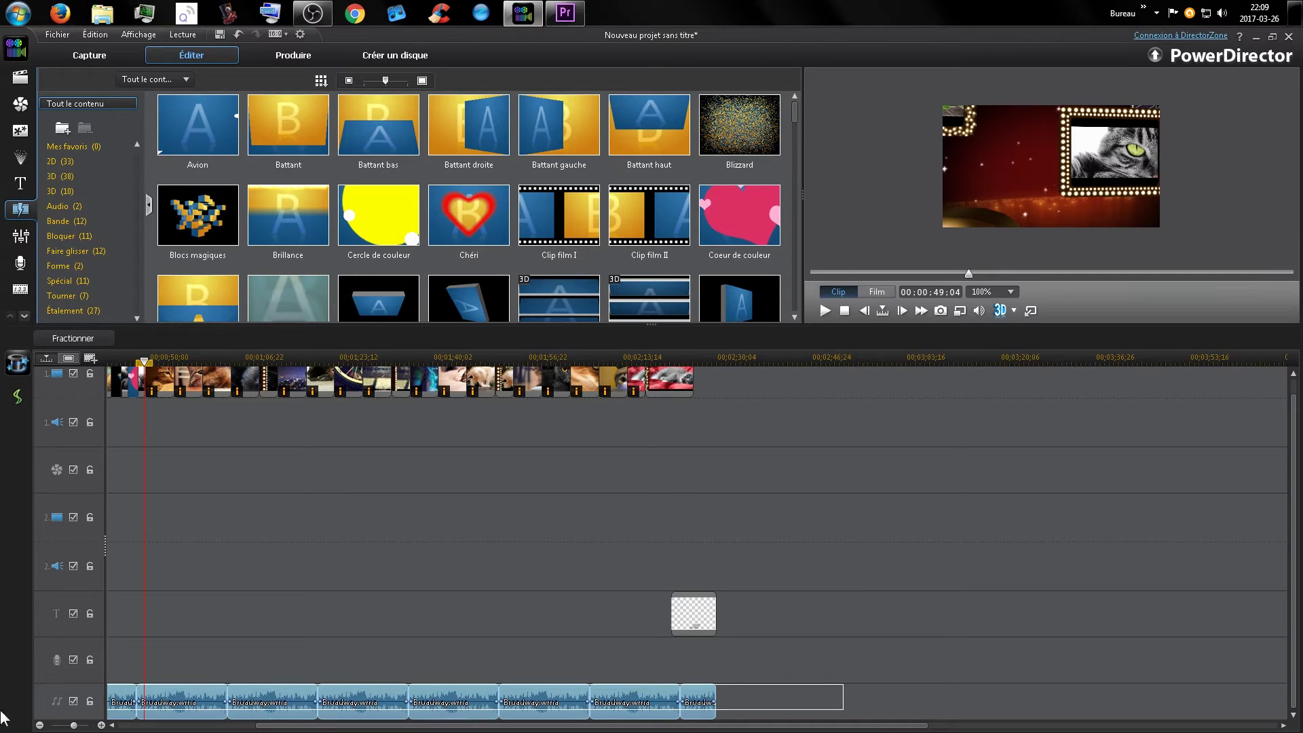
key("Delete")
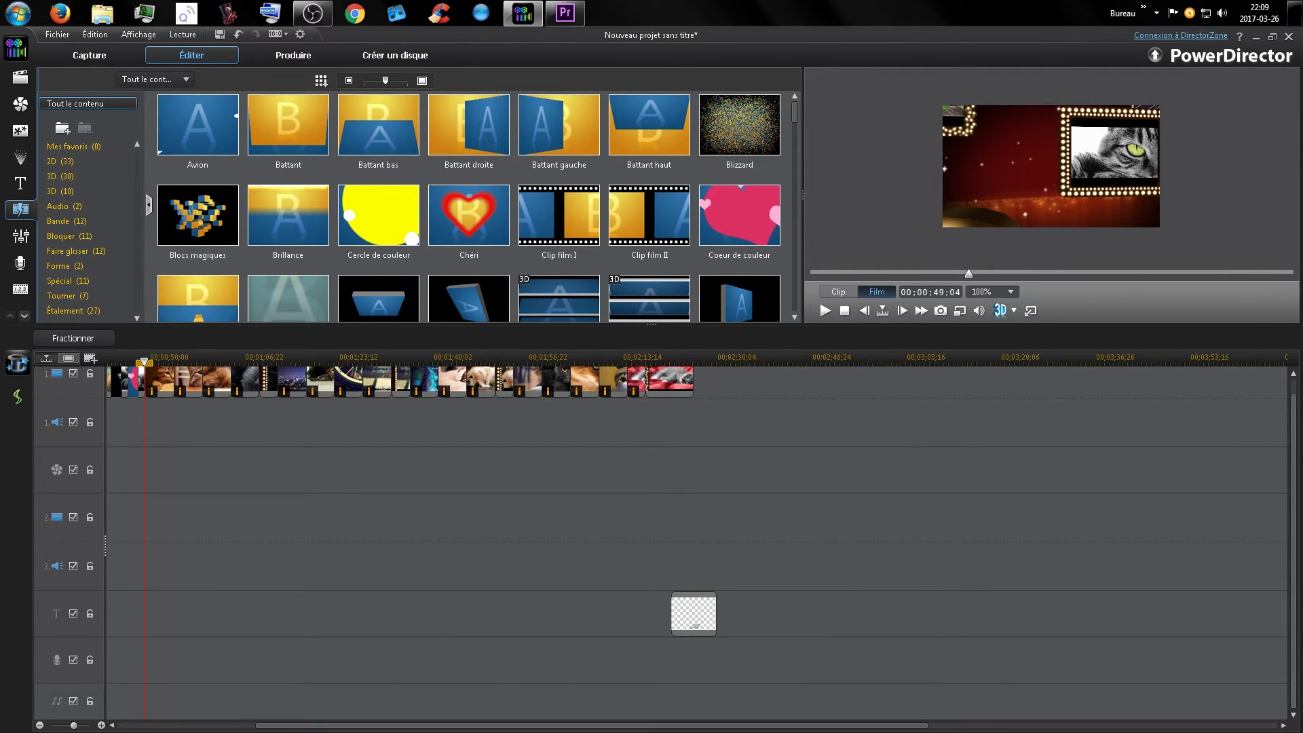
left_click_drag(314, 725, 138, 726)
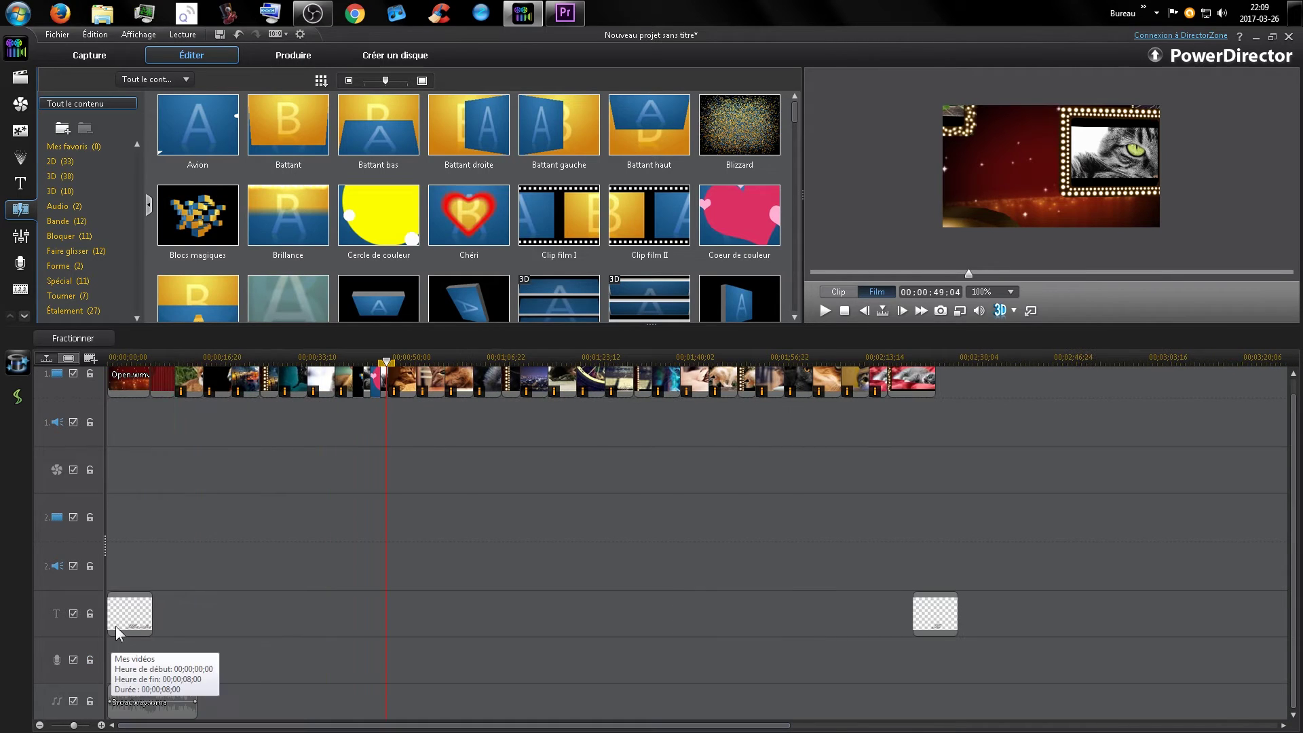
left_click(156, 703)
key("Delete")
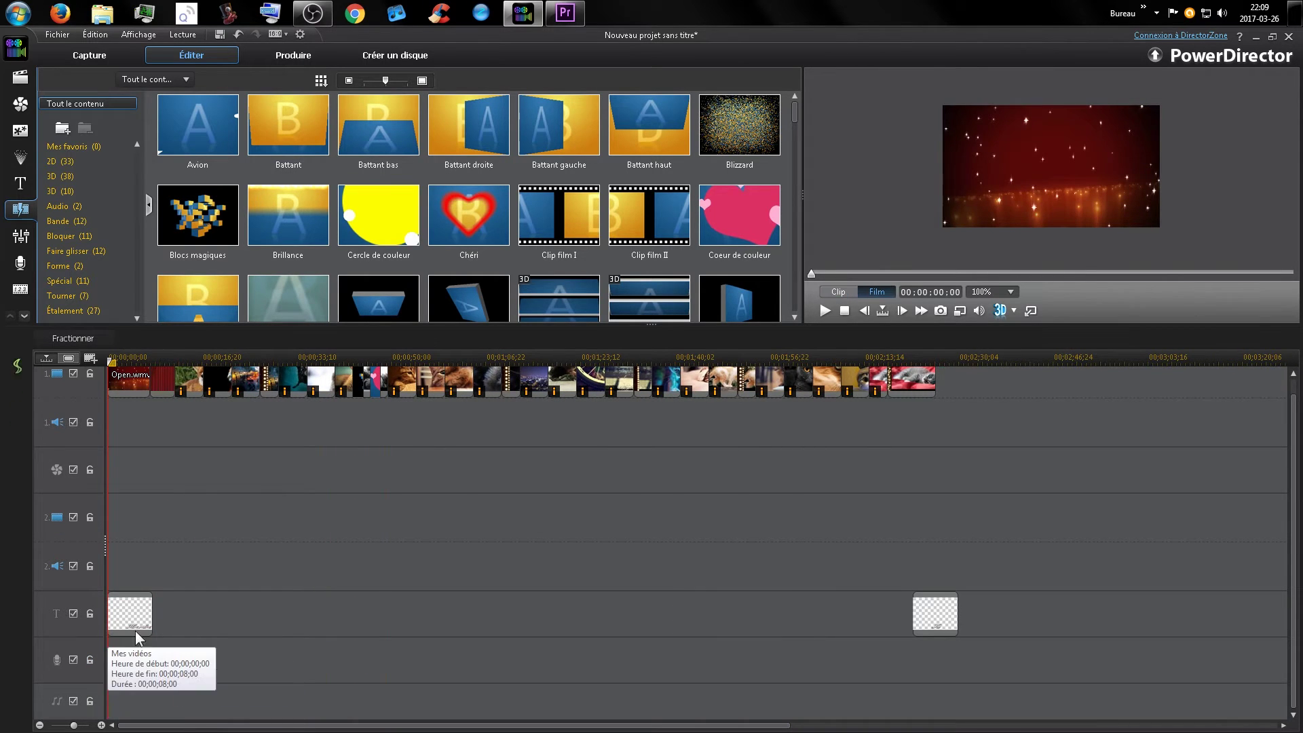
Replace the opening title's text with "montage photos", move it up to the middle of the frame and save the title
left_click(138, 613)
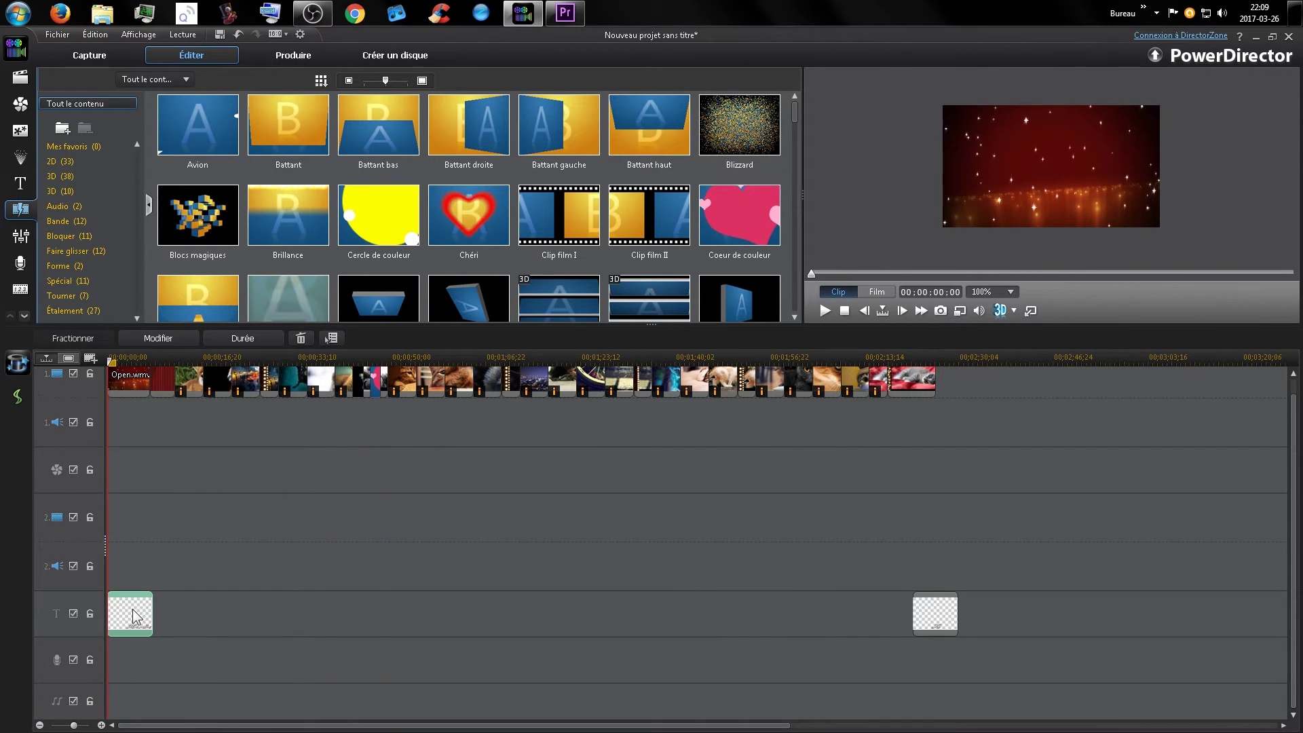
double_click(132, 609)
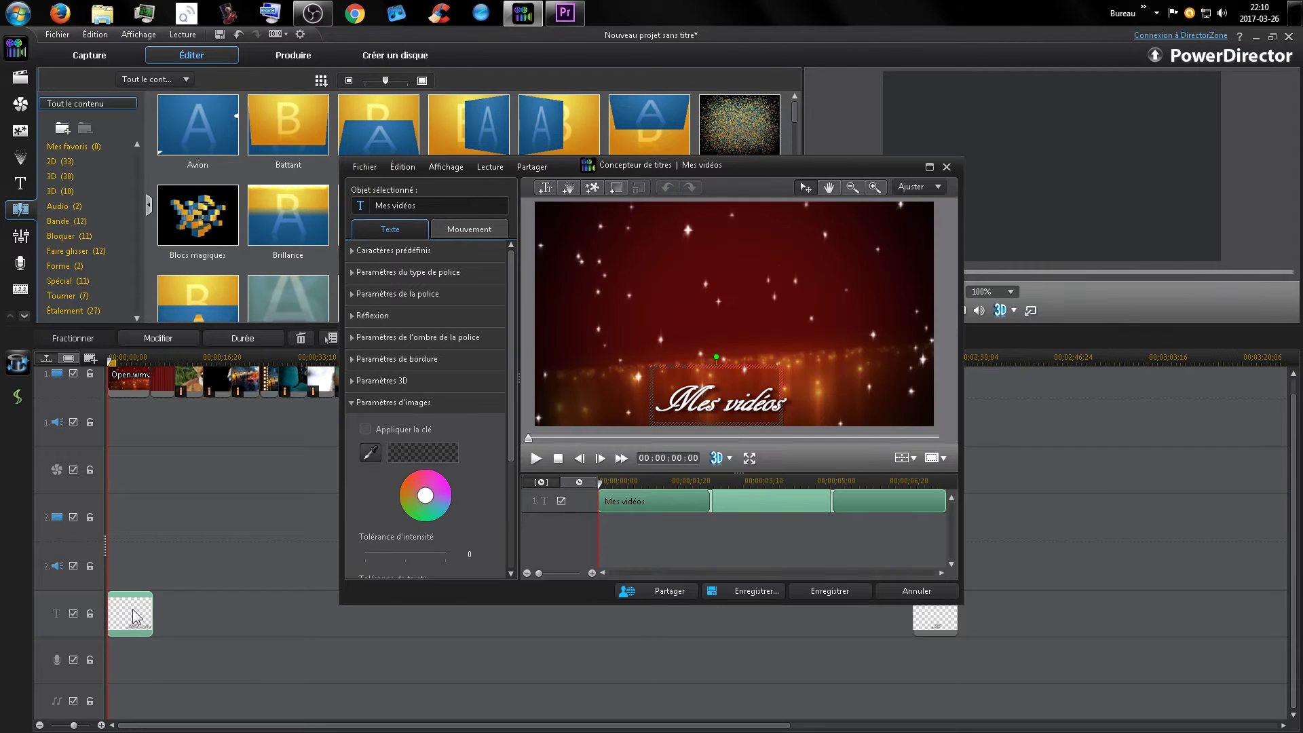
left_click(695, 404)
left_click_drag(696, 404, 807, 401)
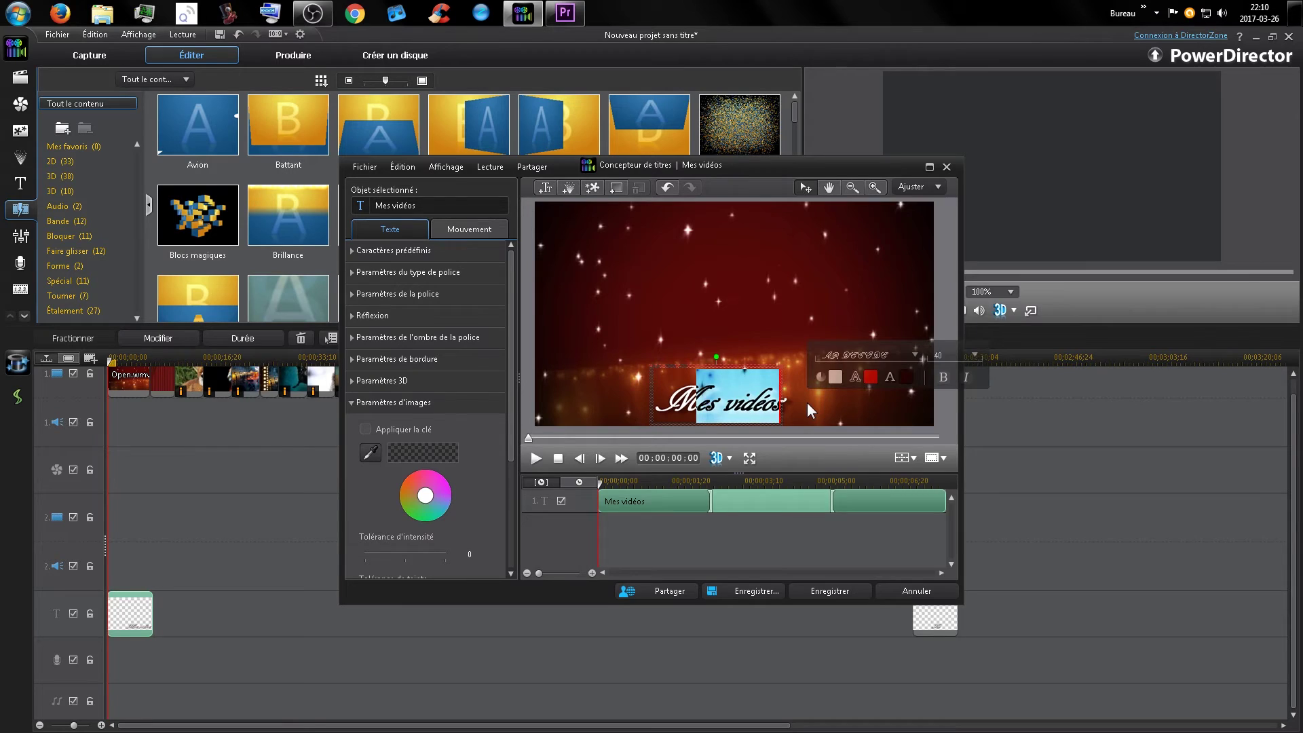
key("BackSpace")
key("BackSpace")
type("mon")
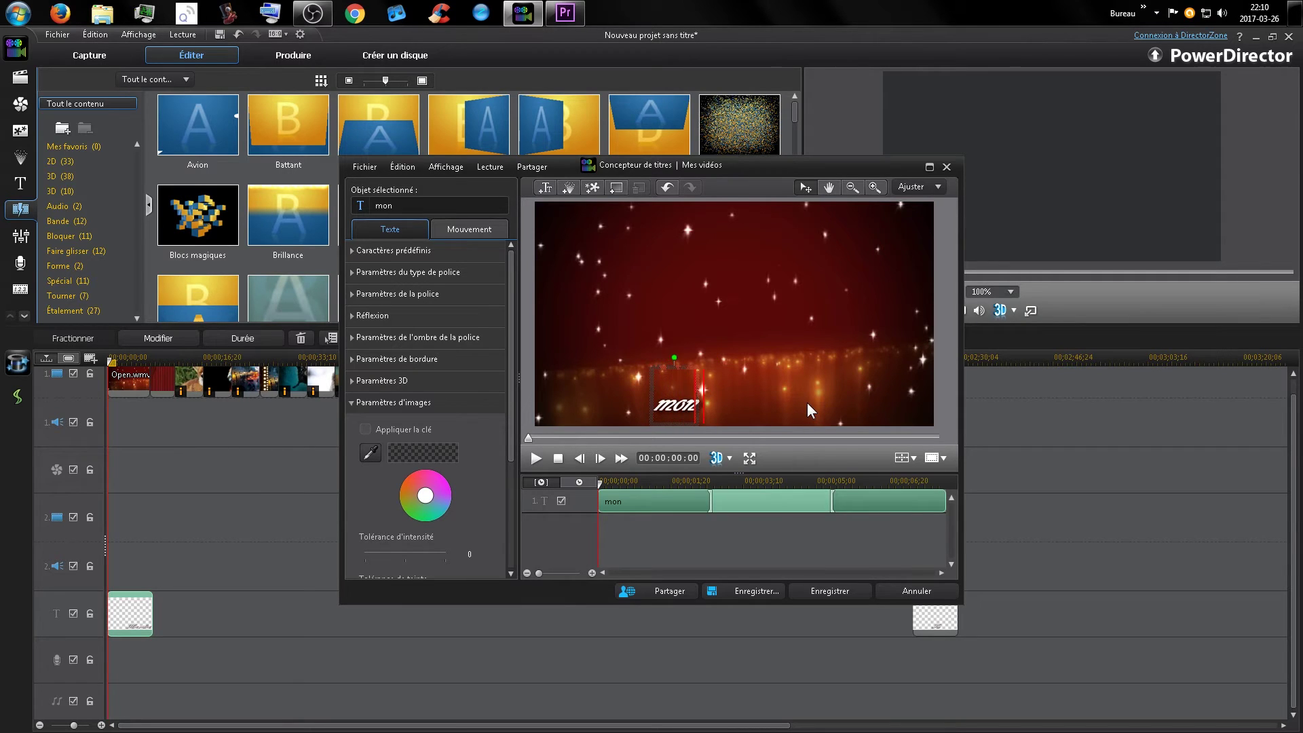
type("tage p")
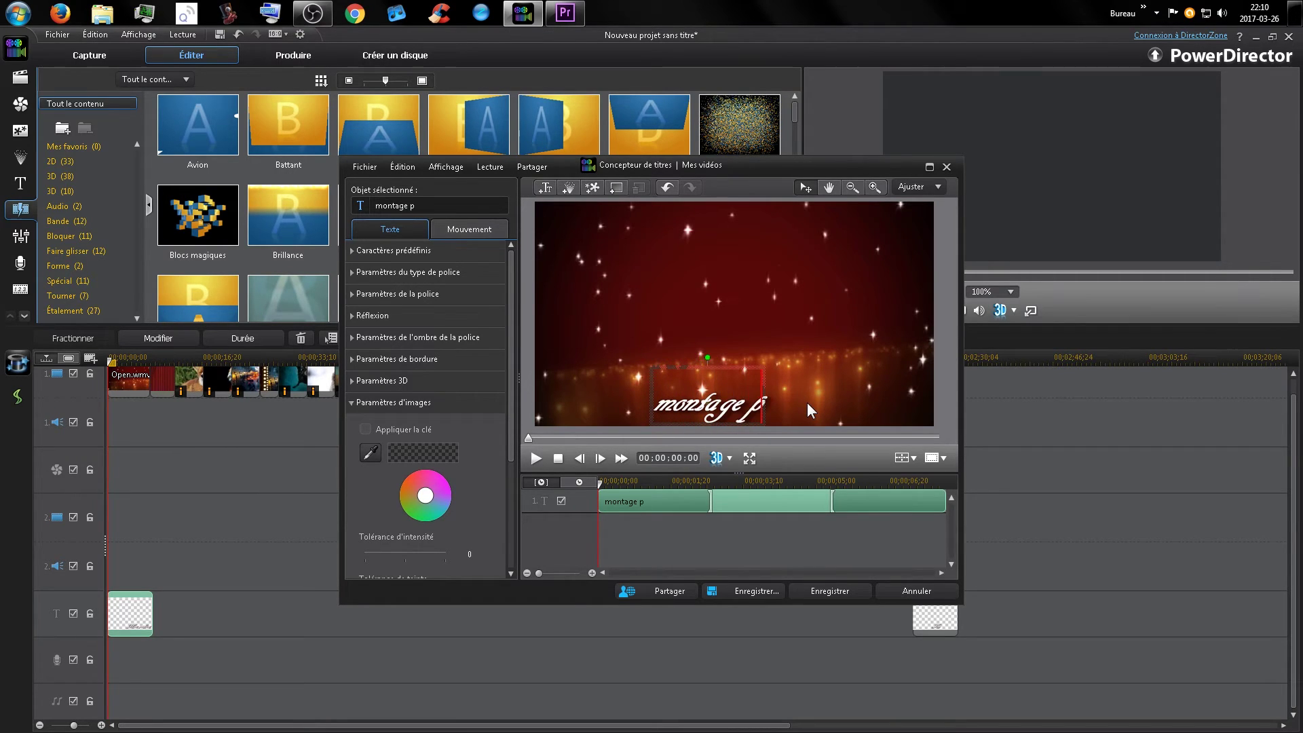
type("hoto")
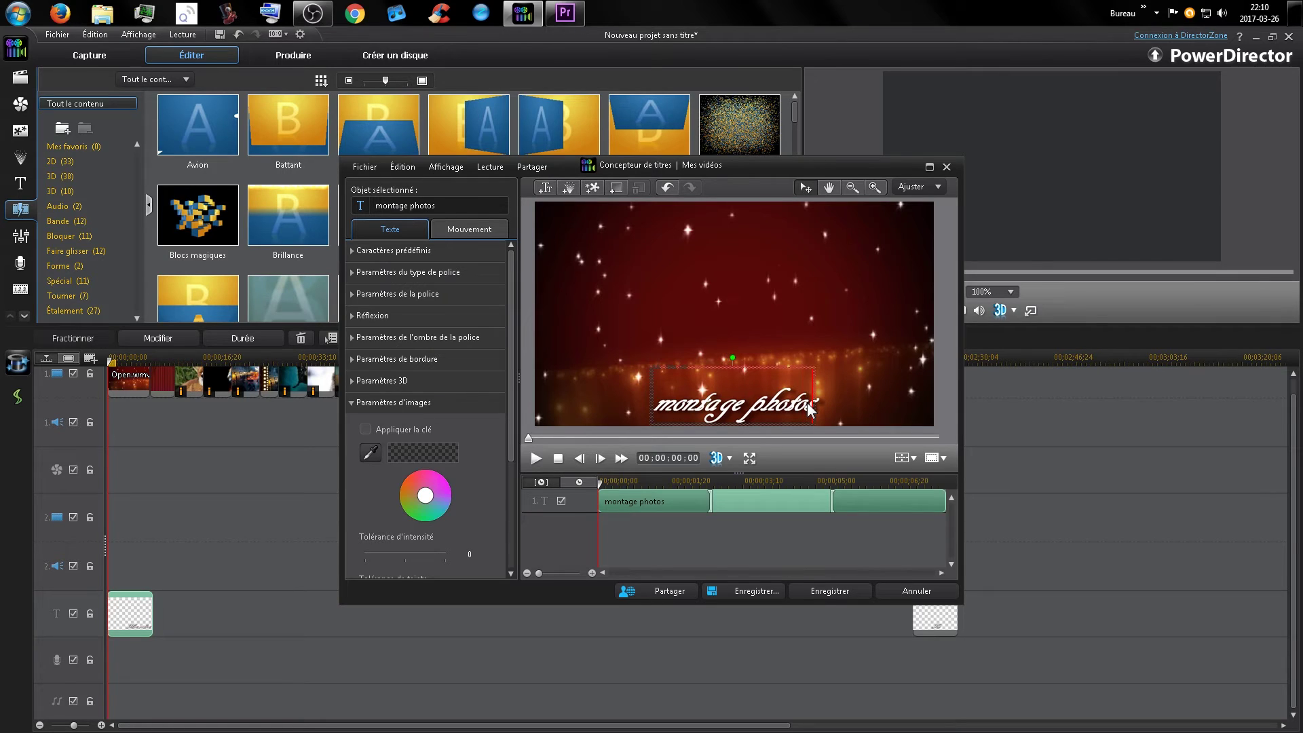
type("s")
left_click_drag(712, 365, 711, 278)
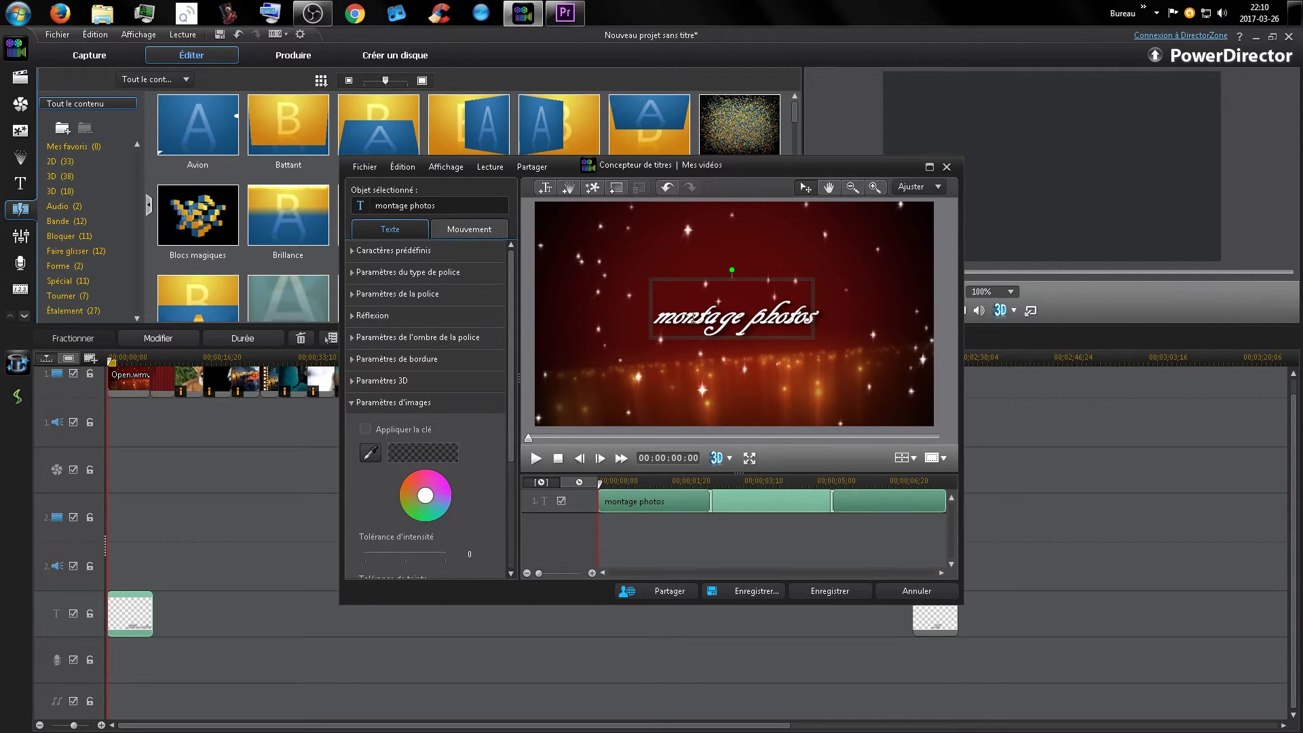
left_click(832, 592)
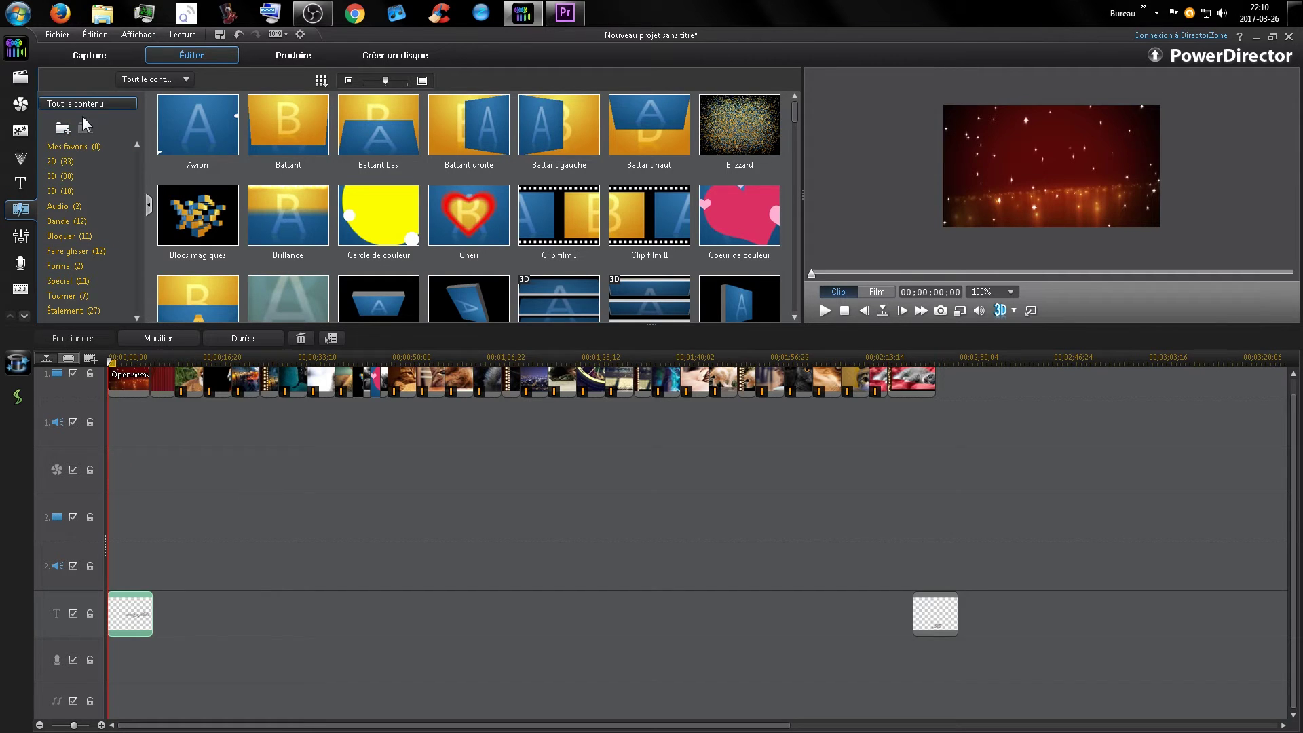
Import siffle.mp3 from the Texte et PDF (R:) drive into the project and close the Explorer window
left_click(102, 13)
left_click(290, 440)
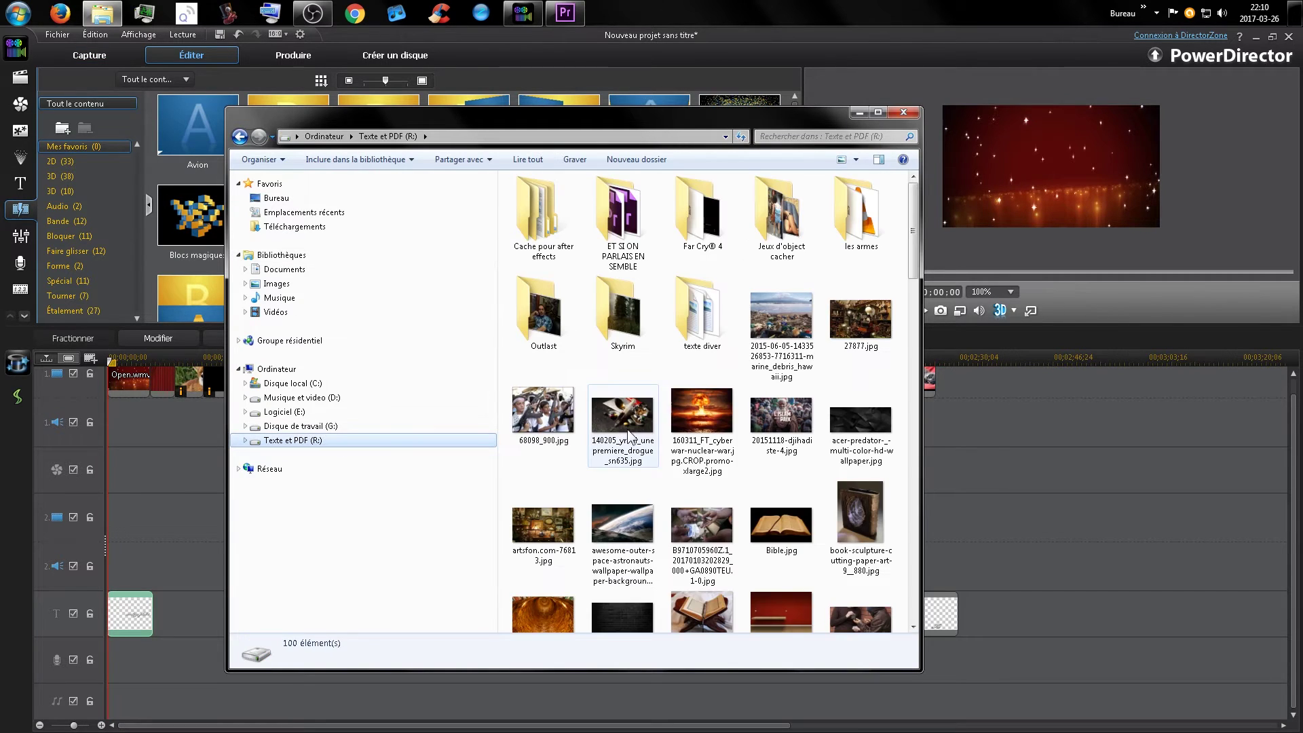
left_click(682, 453)
scroll(699, 487, "down", 15)
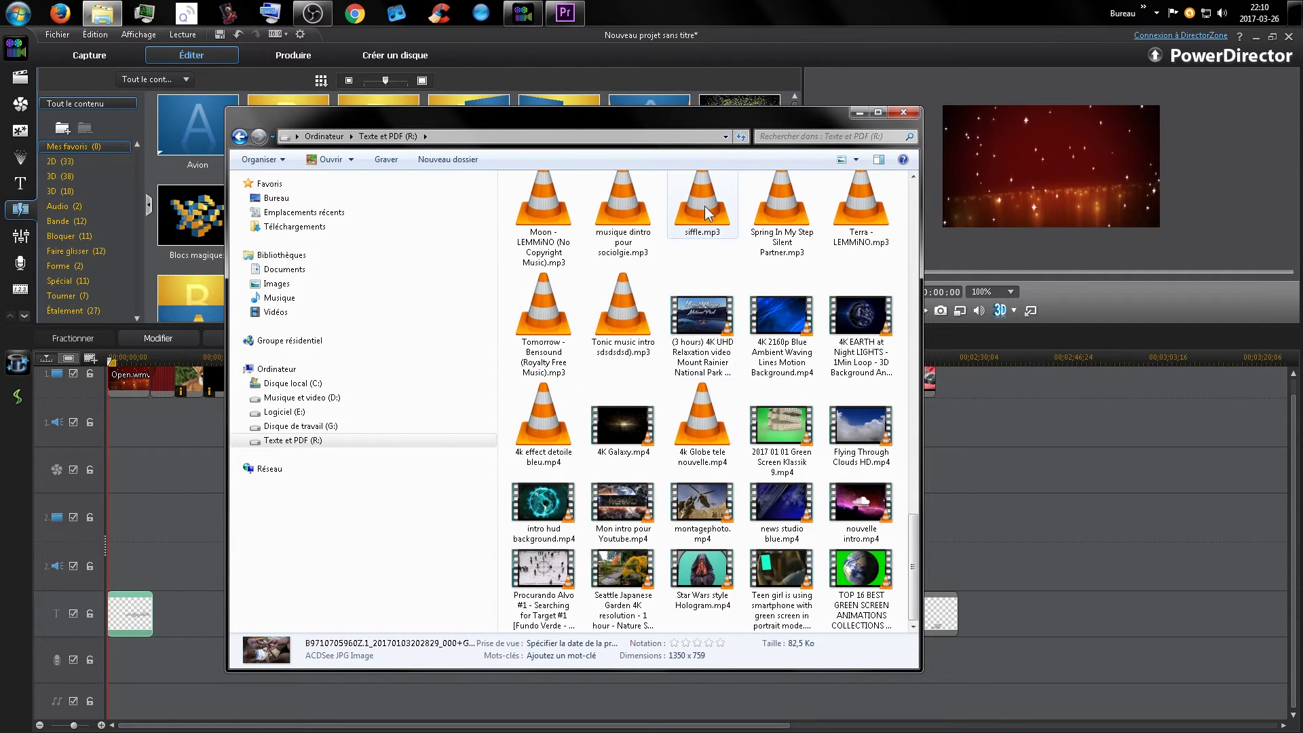
left_click_drag(703, 231, 136, 658)
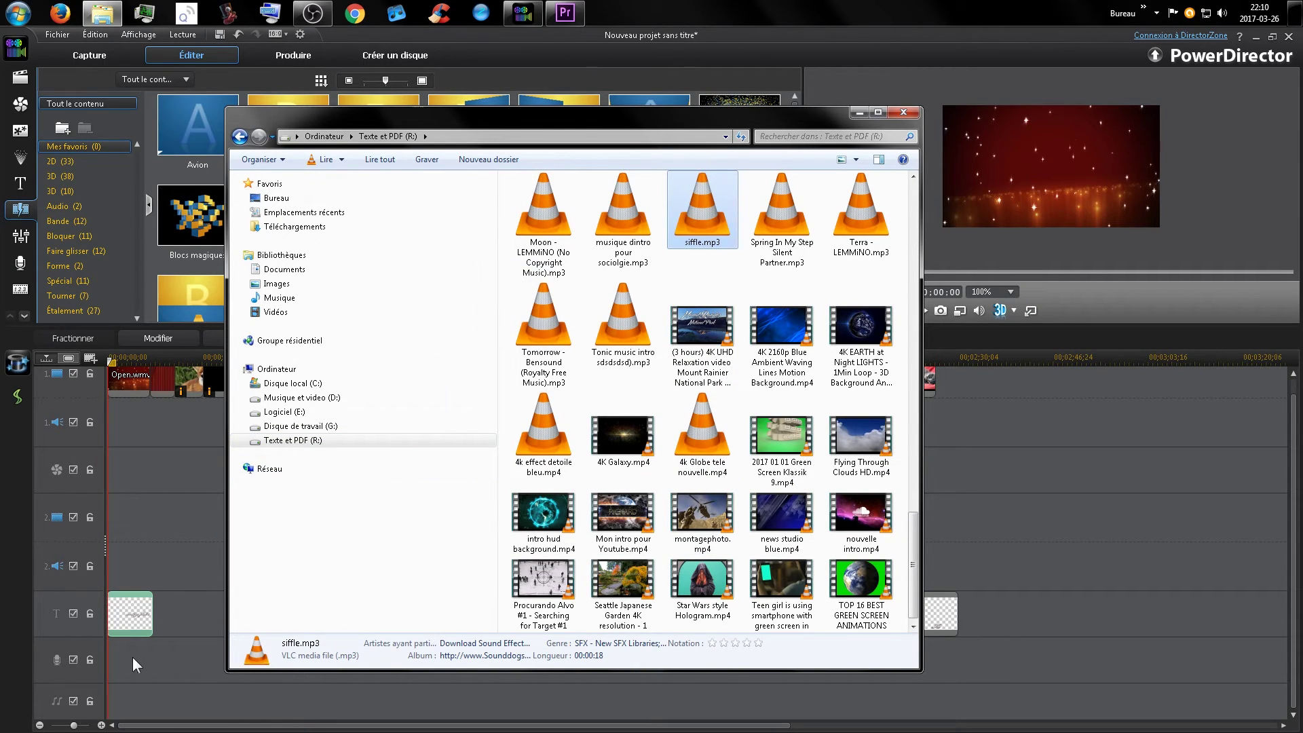
left_click(904, 112)
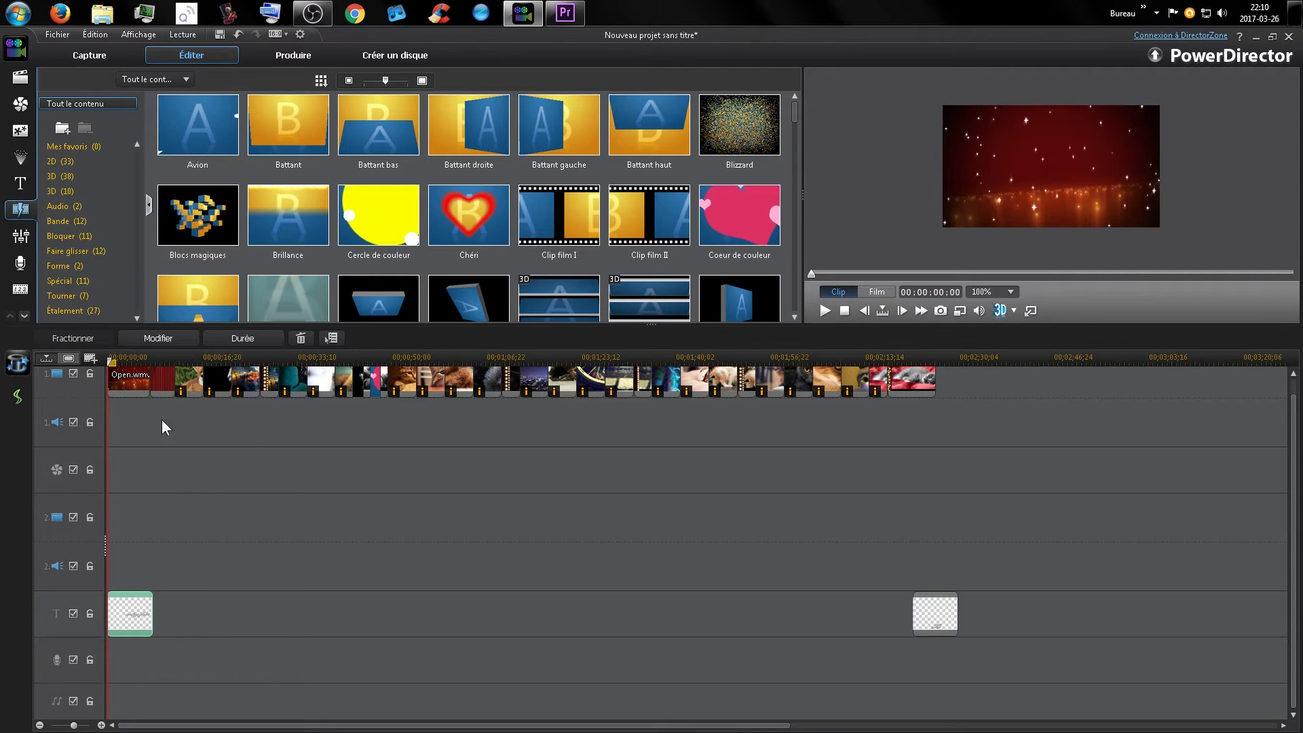
Place siffle.mp3 from the media library at the start of the voice track and play the movie
left_click(21, 76)
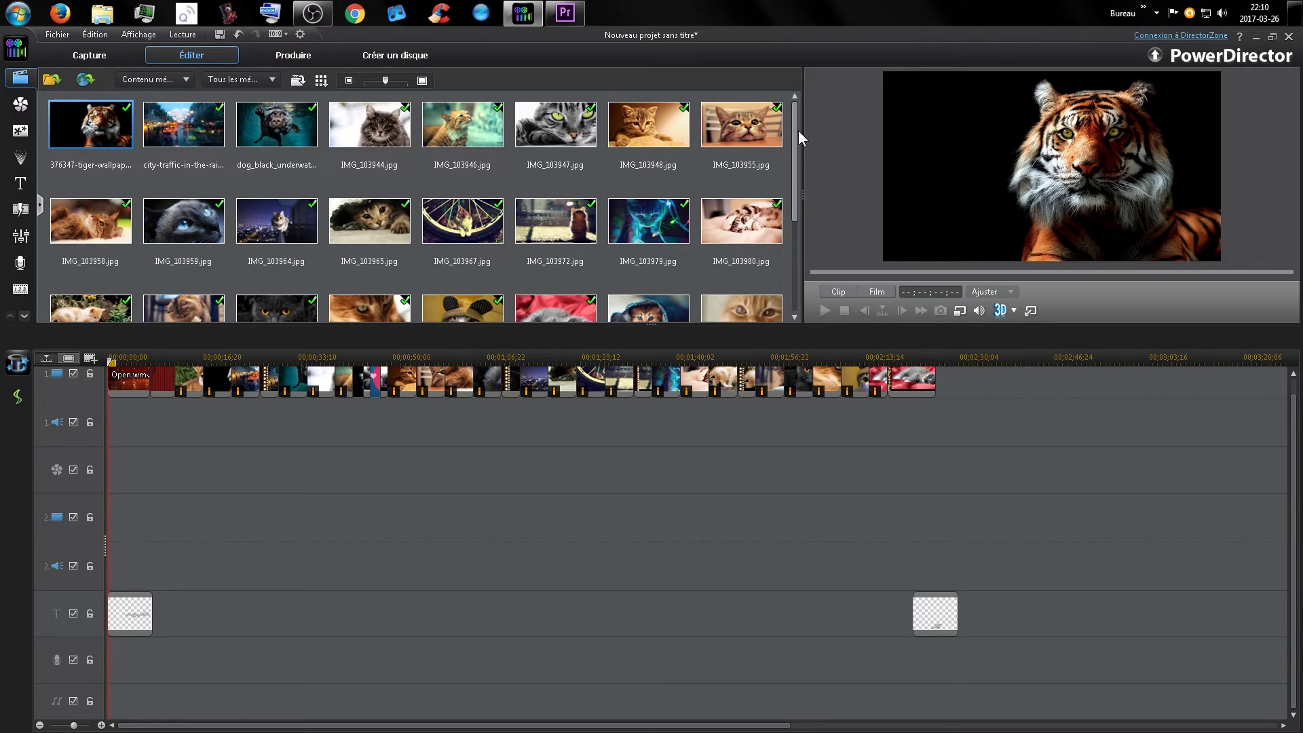
left_click_drag(798, 130, 792, 276)
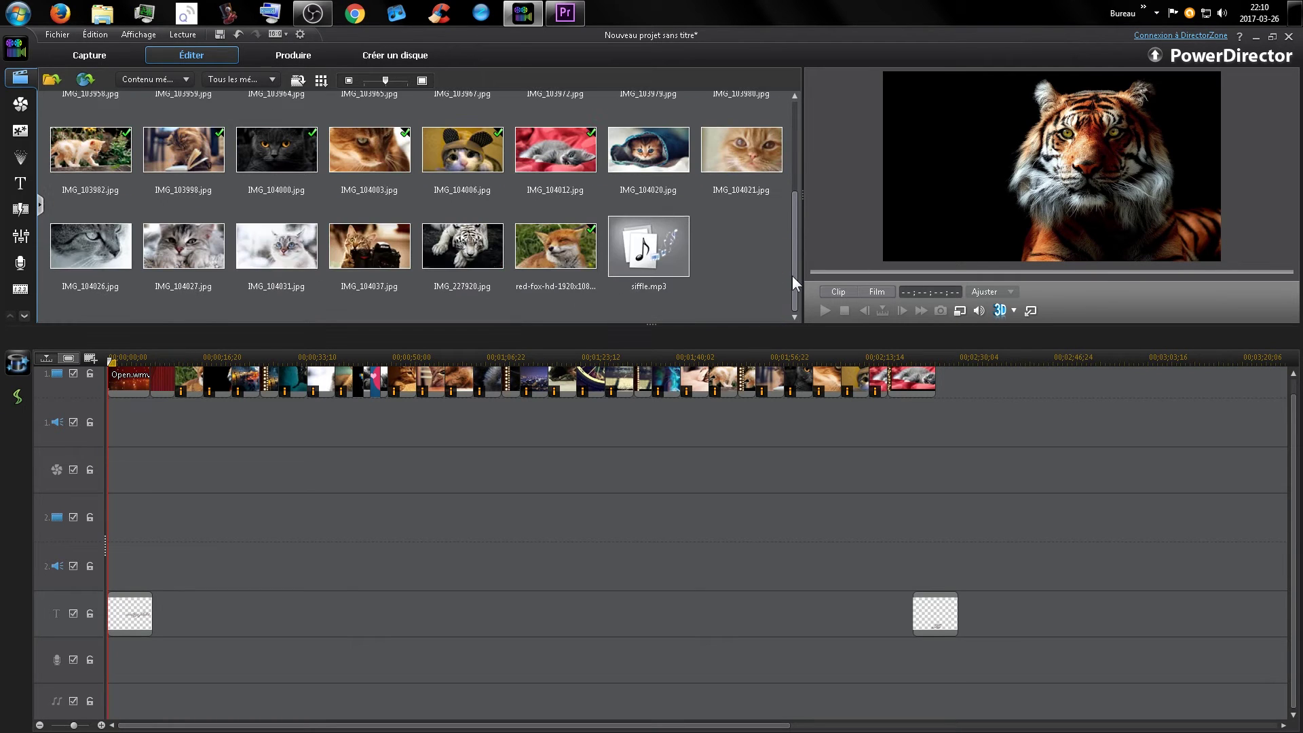
left_click(604, 270)
left_click_drag(659, 286, 88, 672)
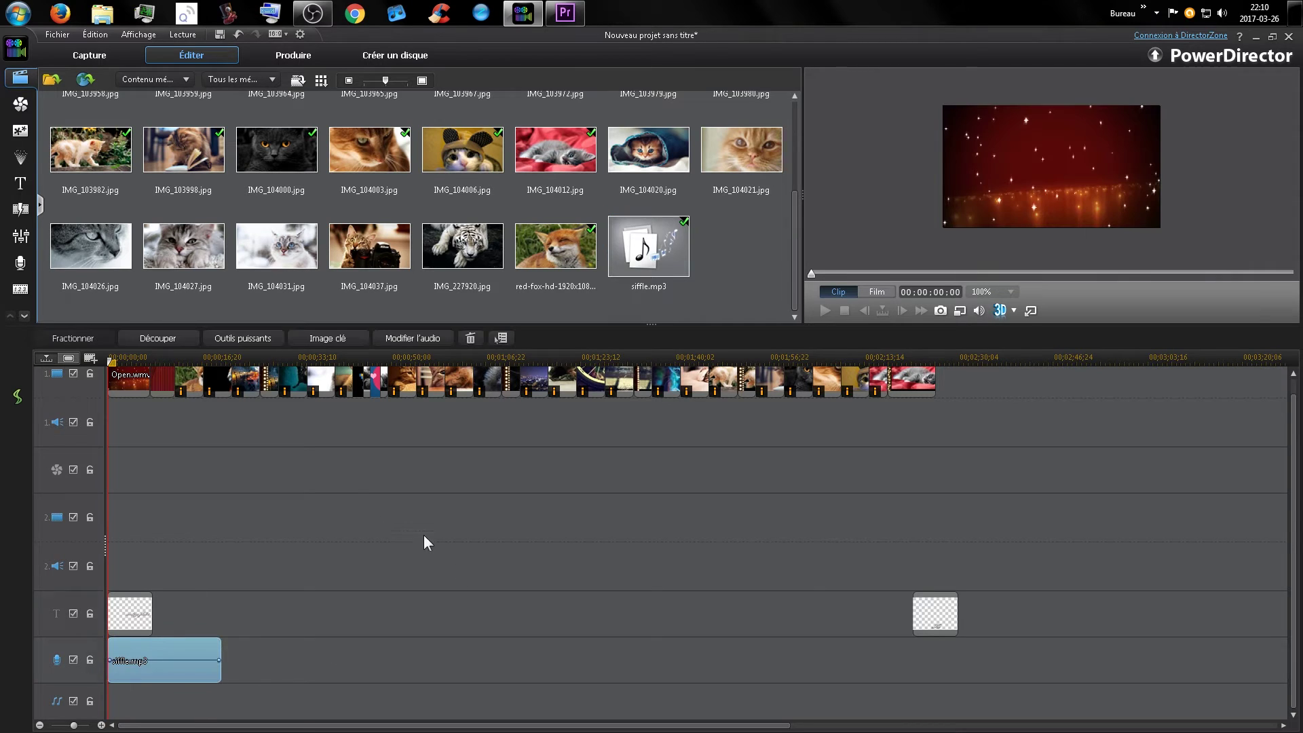
key("space")
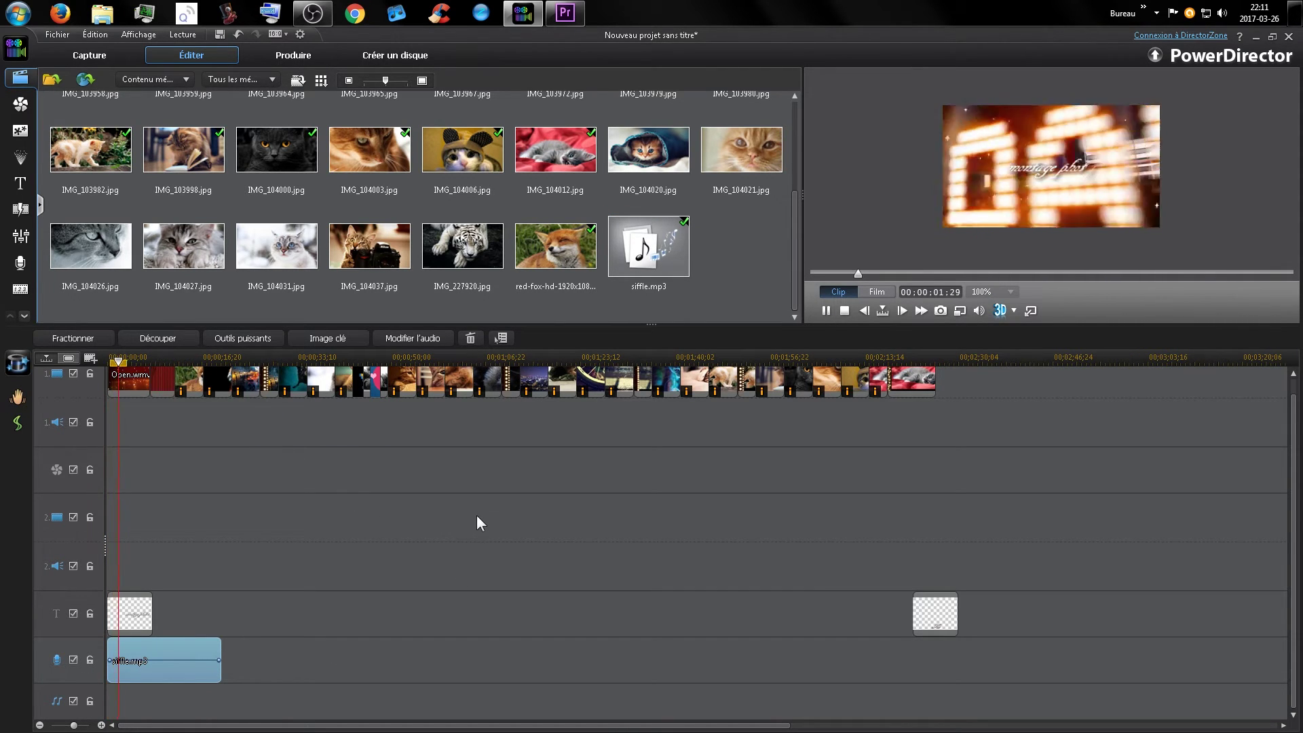
Stop playback and delete the siffle.mp3 clip from the voice track
key("space")
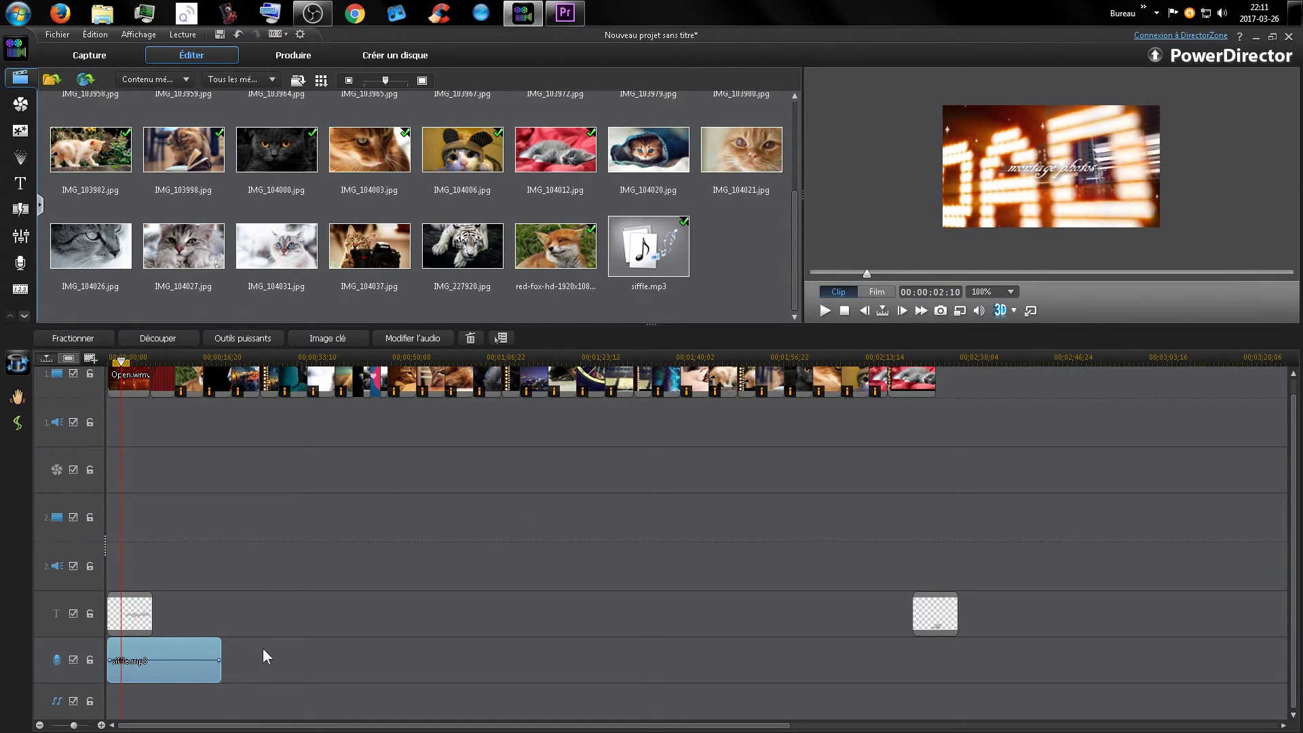
key("Delete")
left_click(210, 168)
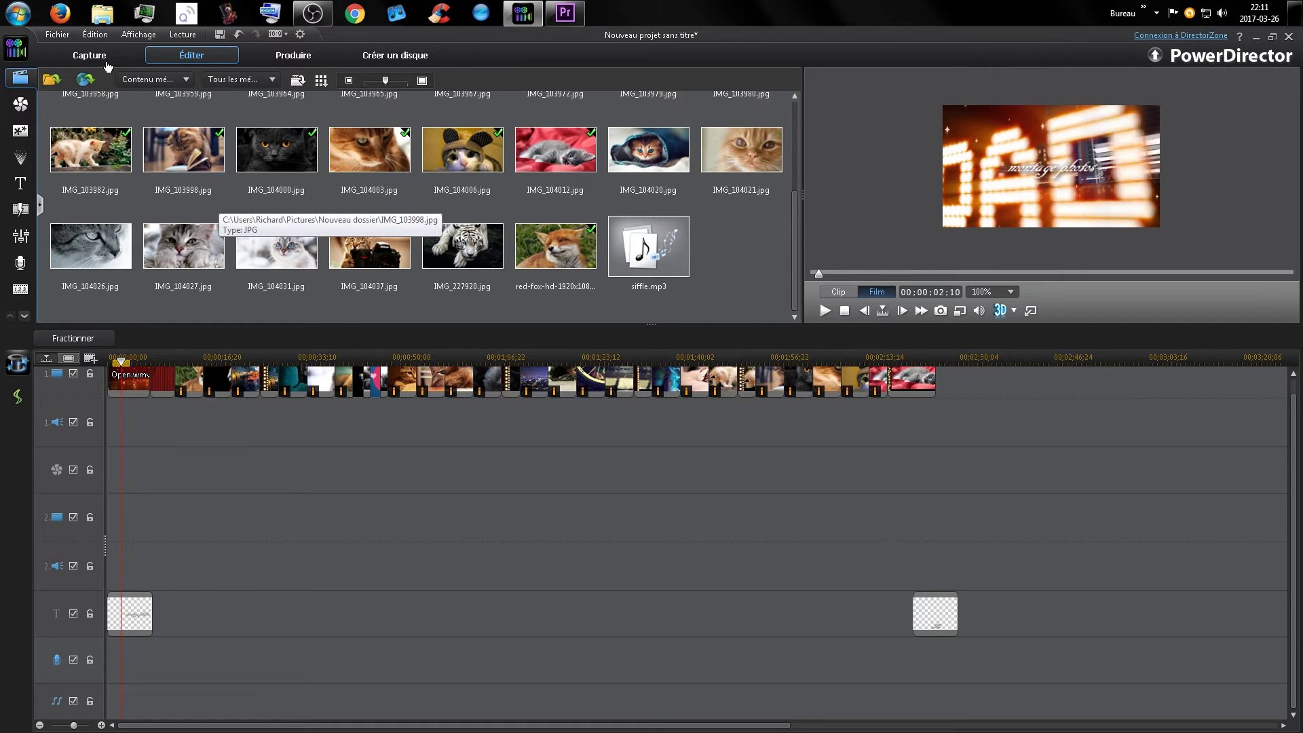
Import Crimson Fly - Huma-Huma 1 HOUR.mp3 from the Texte et PDF (R:) drive into the media library
left_click(95, 13)
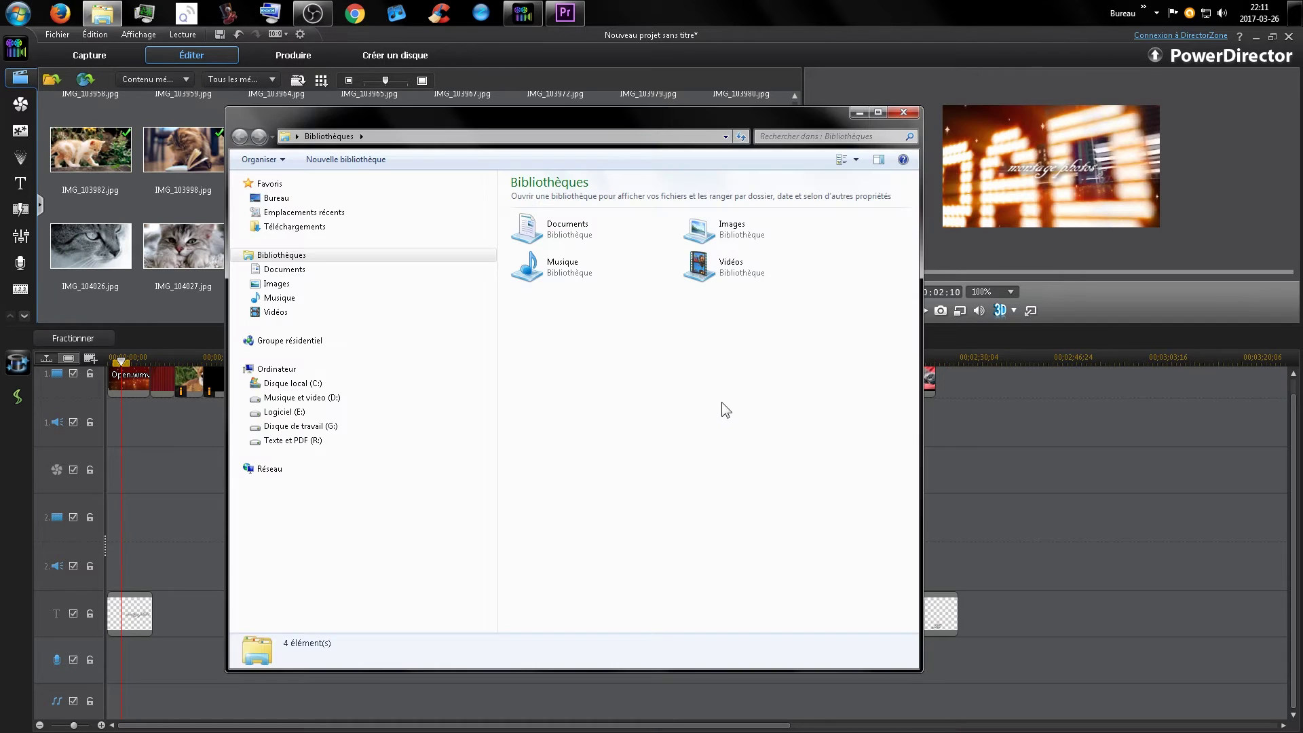
left_click(344, 439)
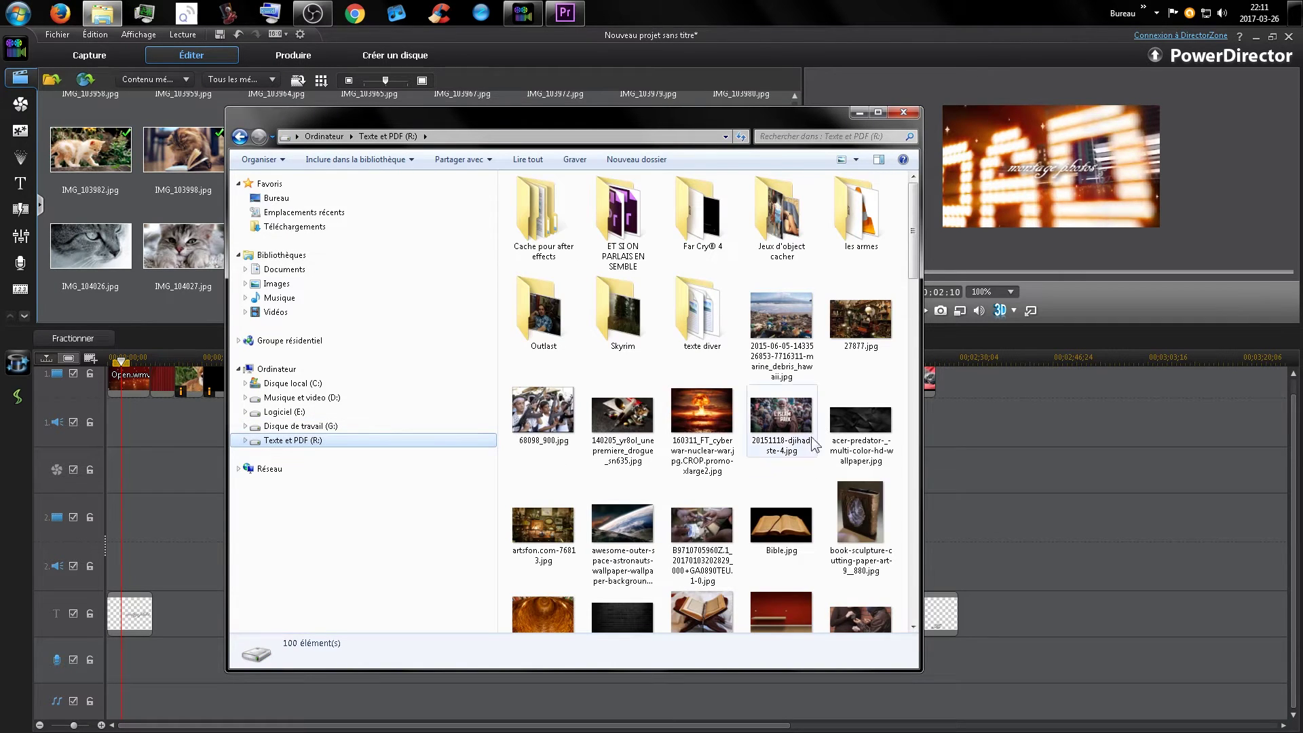
left_click(806, 490)
scroll(815, 488, "down", 10)
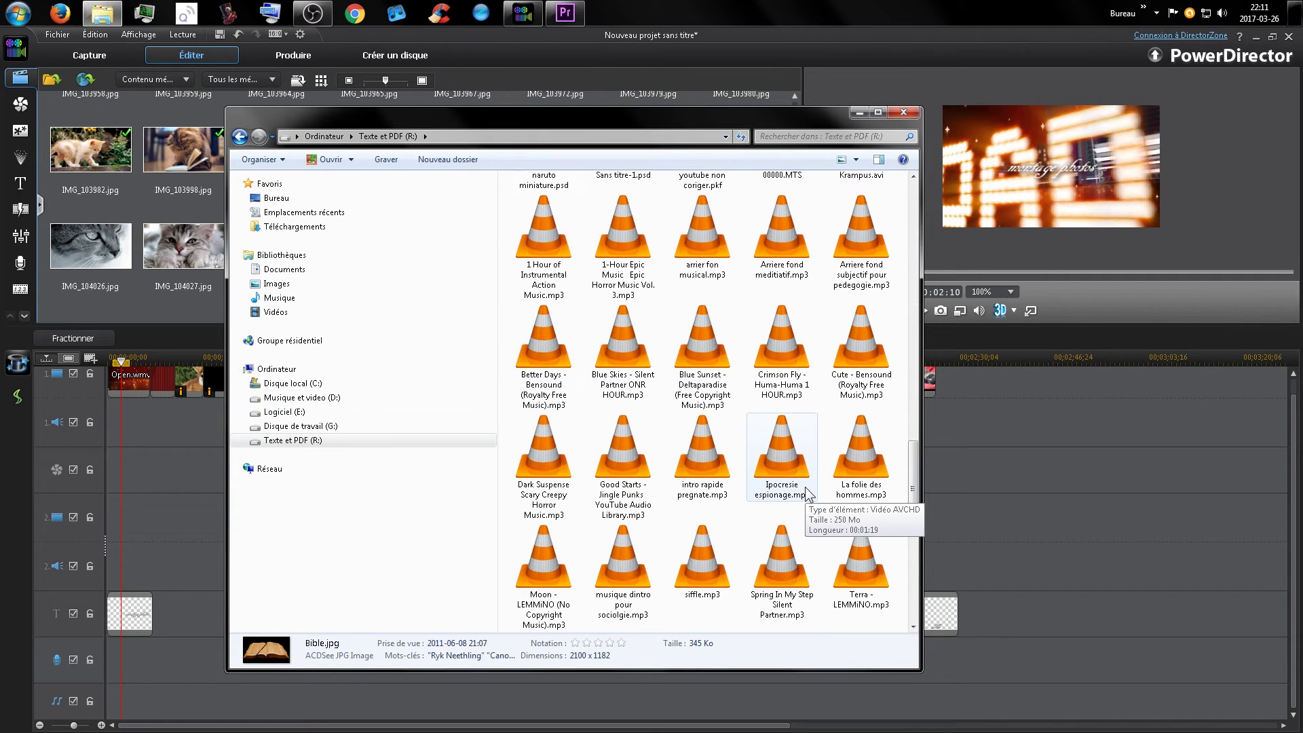
left_click(811, 341)
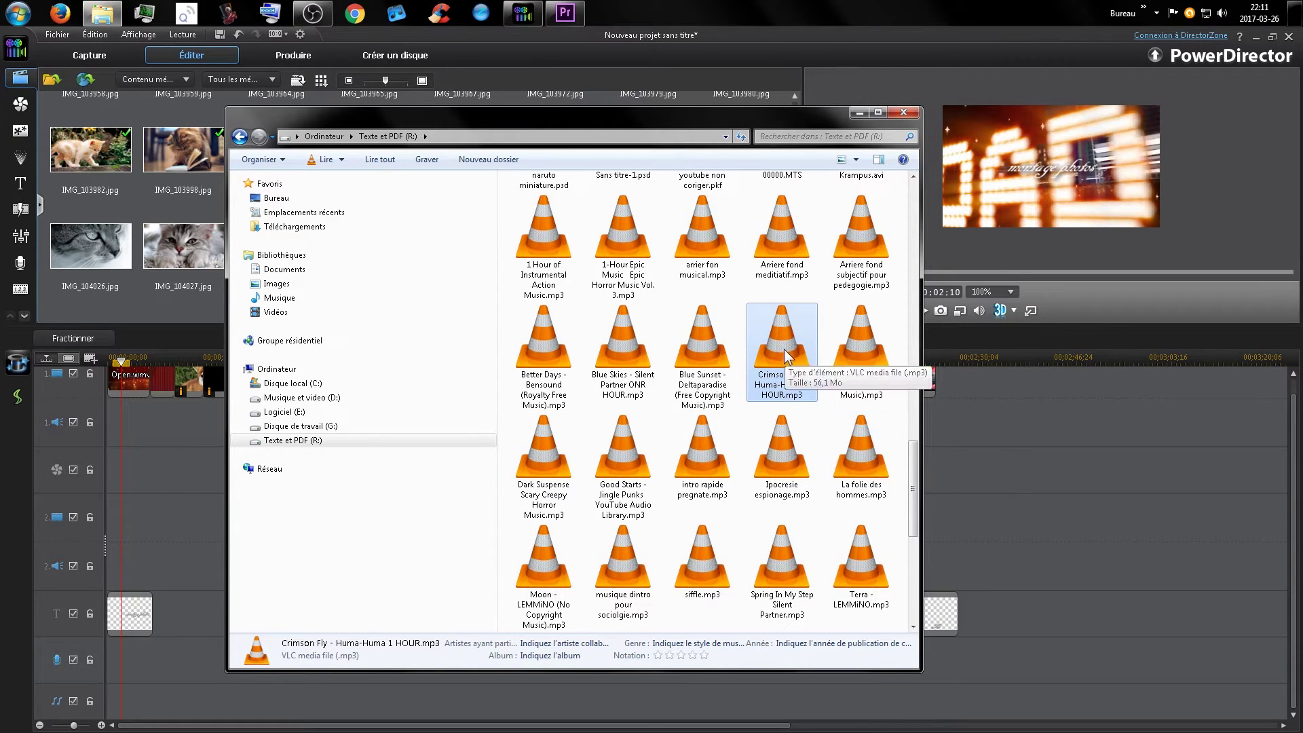
left_click_drag(783, 348, 122, 648)
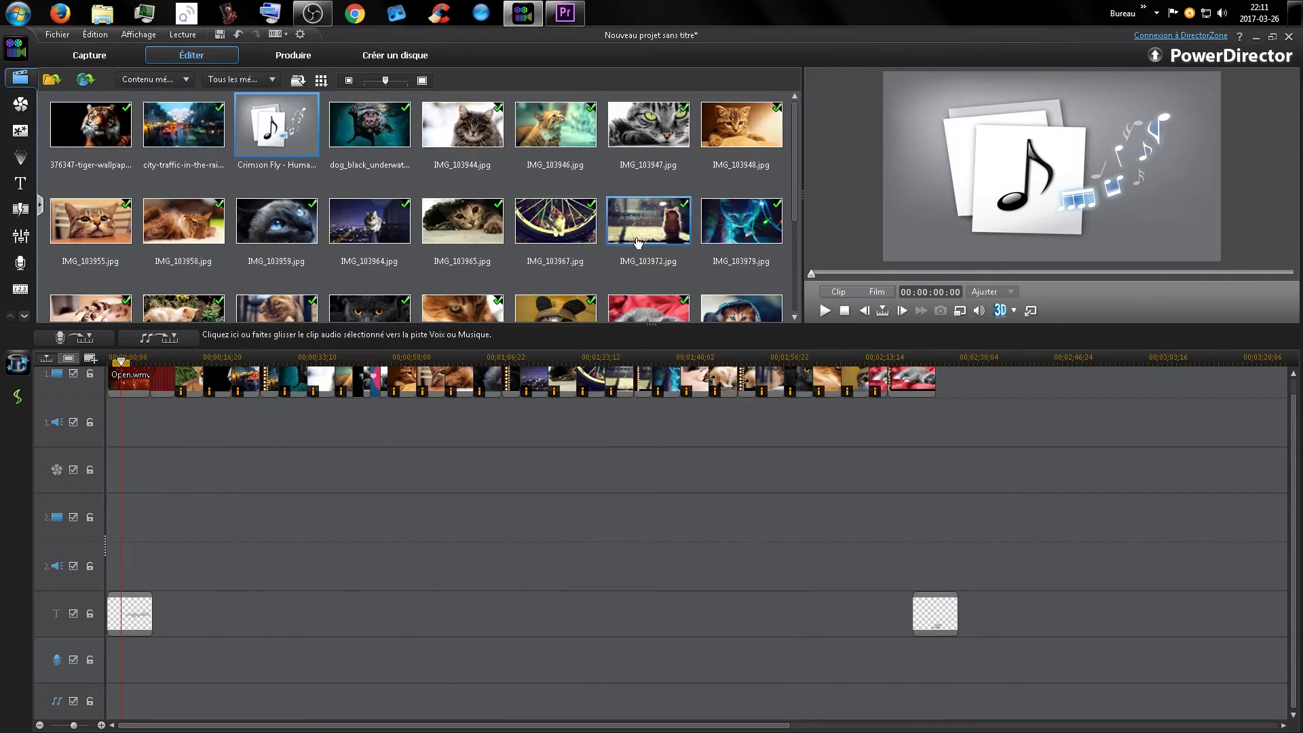
Place the Crimson Fly music at the start of the voice track and play a few seconds of the movie
left_click_drag(291, 136, 80, 667)
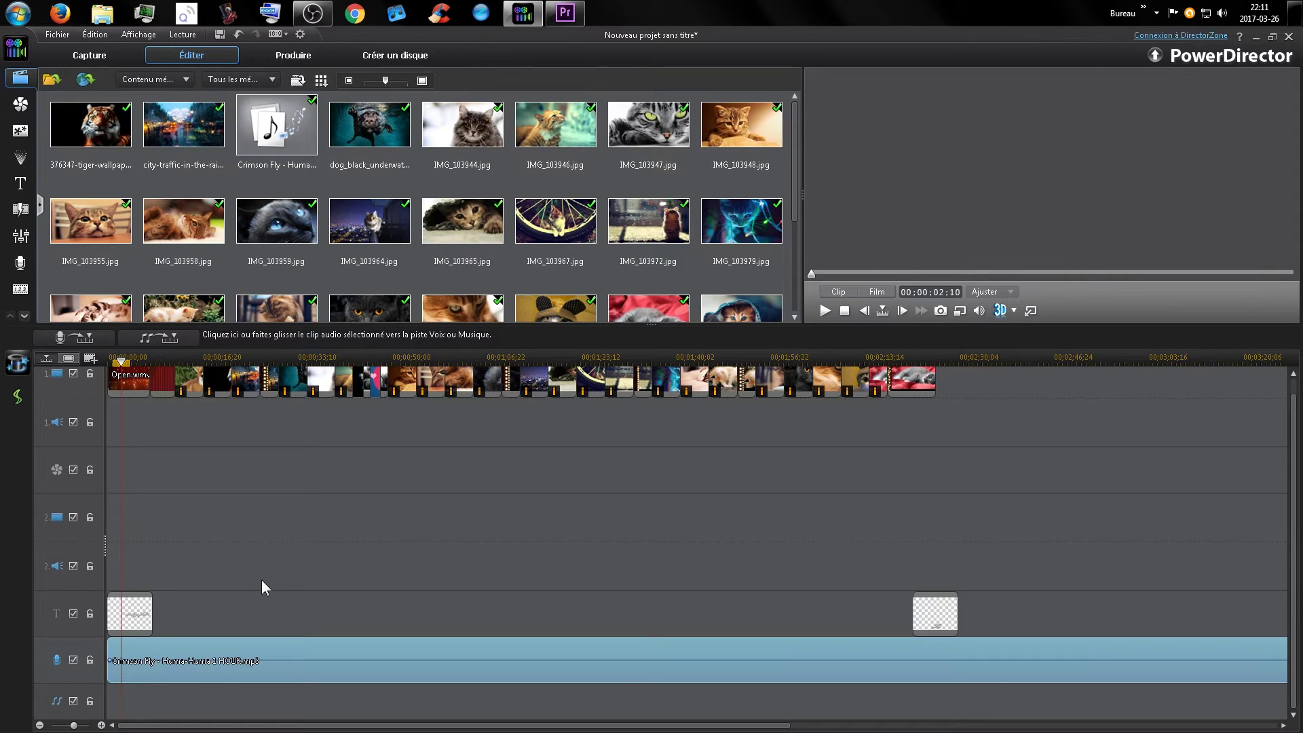
key("space")
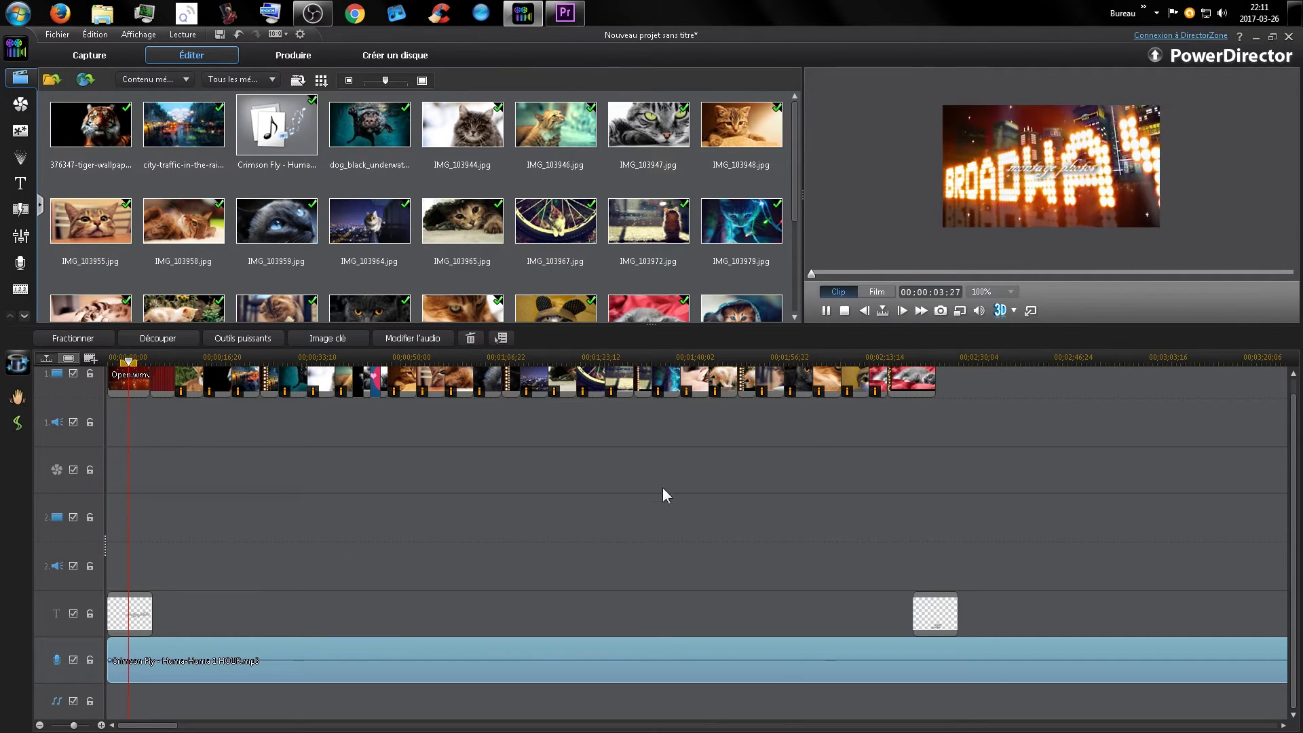
key("space")
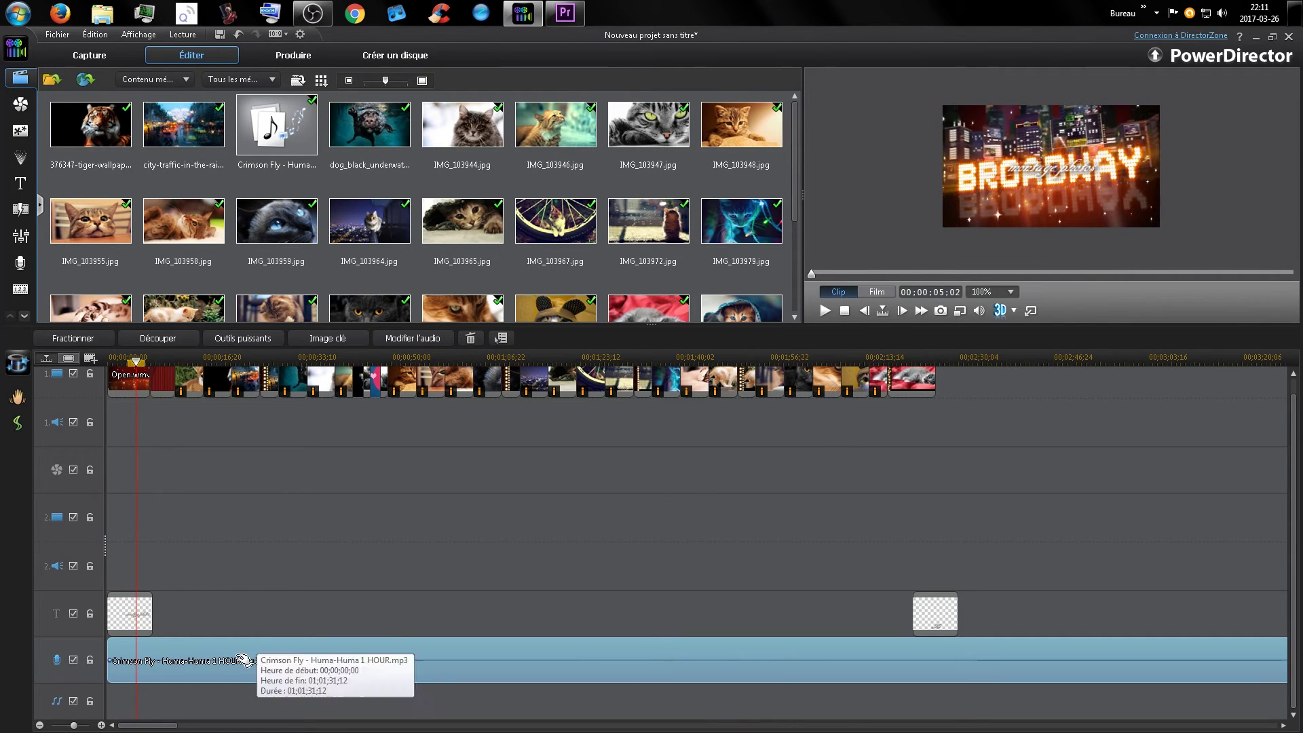
Lower the volume line of the Crimson Fly clip from its start point and play the movie to check the sound
left_click_drag(243, 660, 237, 668)
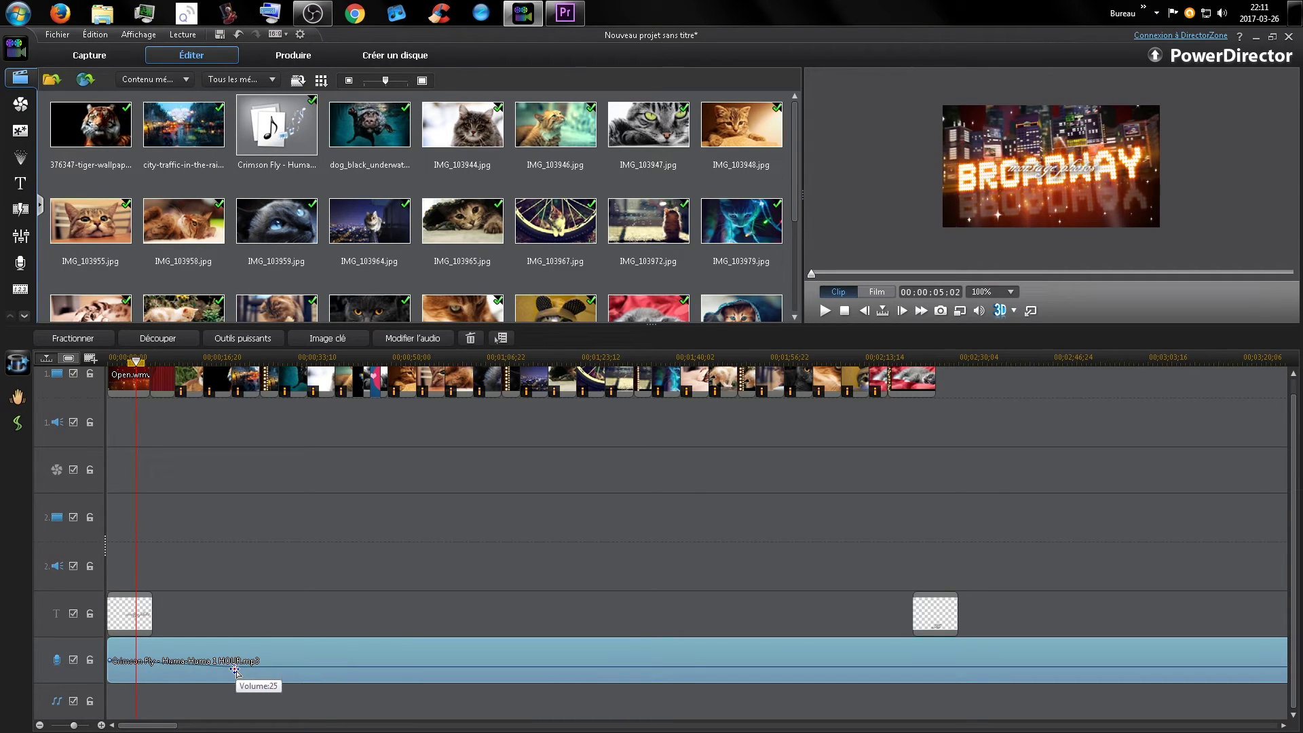
key("ctrl+z")
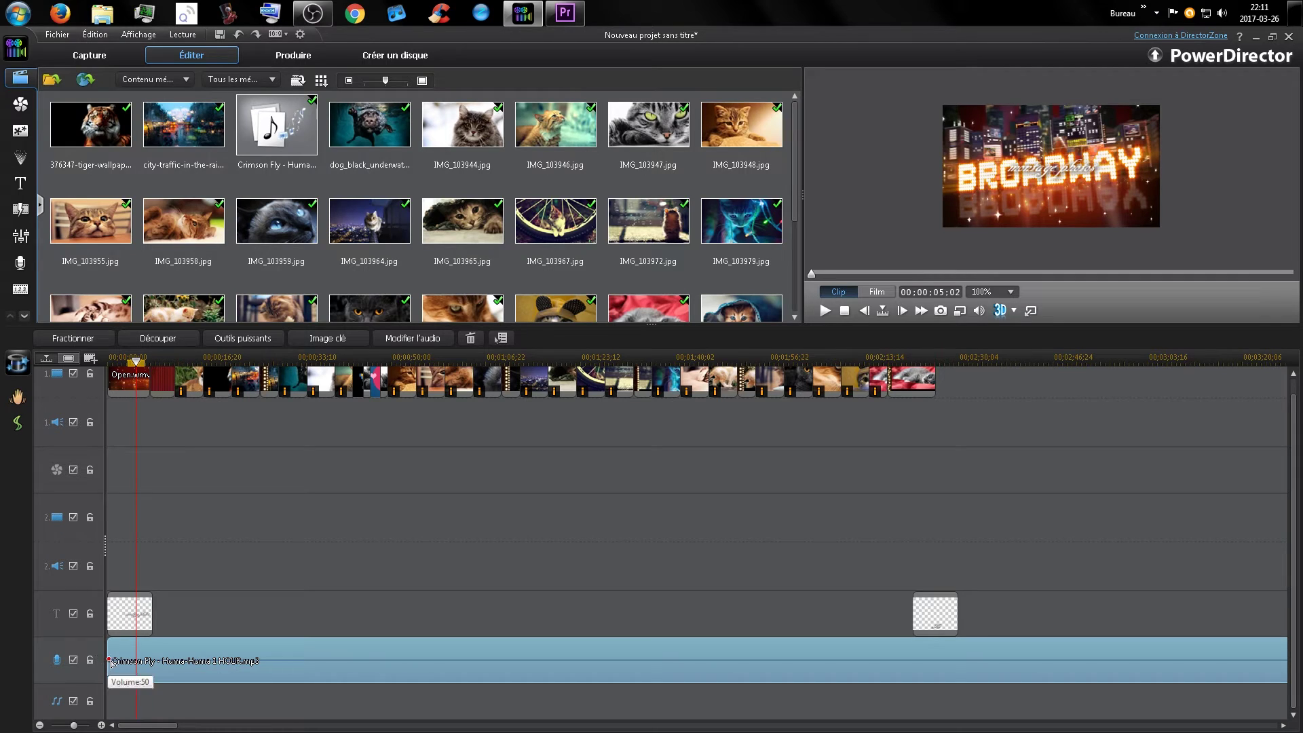
left_click_drag(109, 660, 131, 668)
key("space")
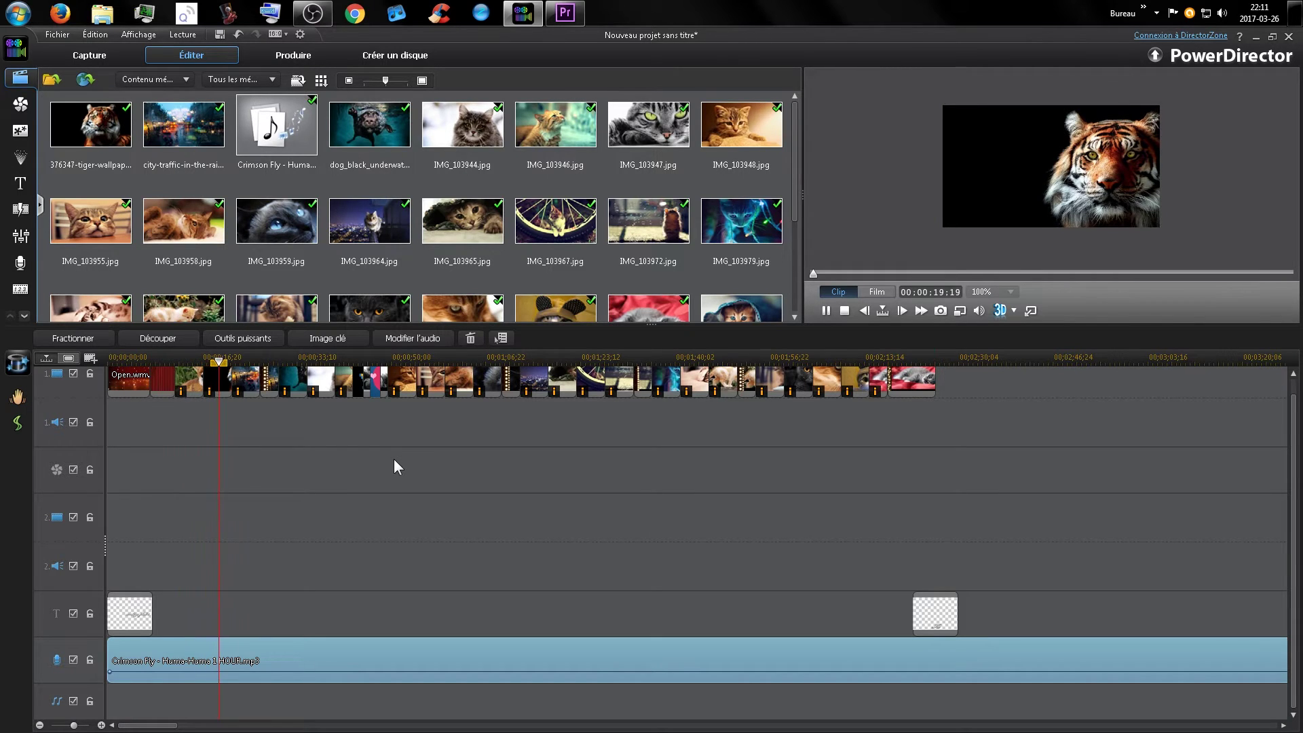
key("space")
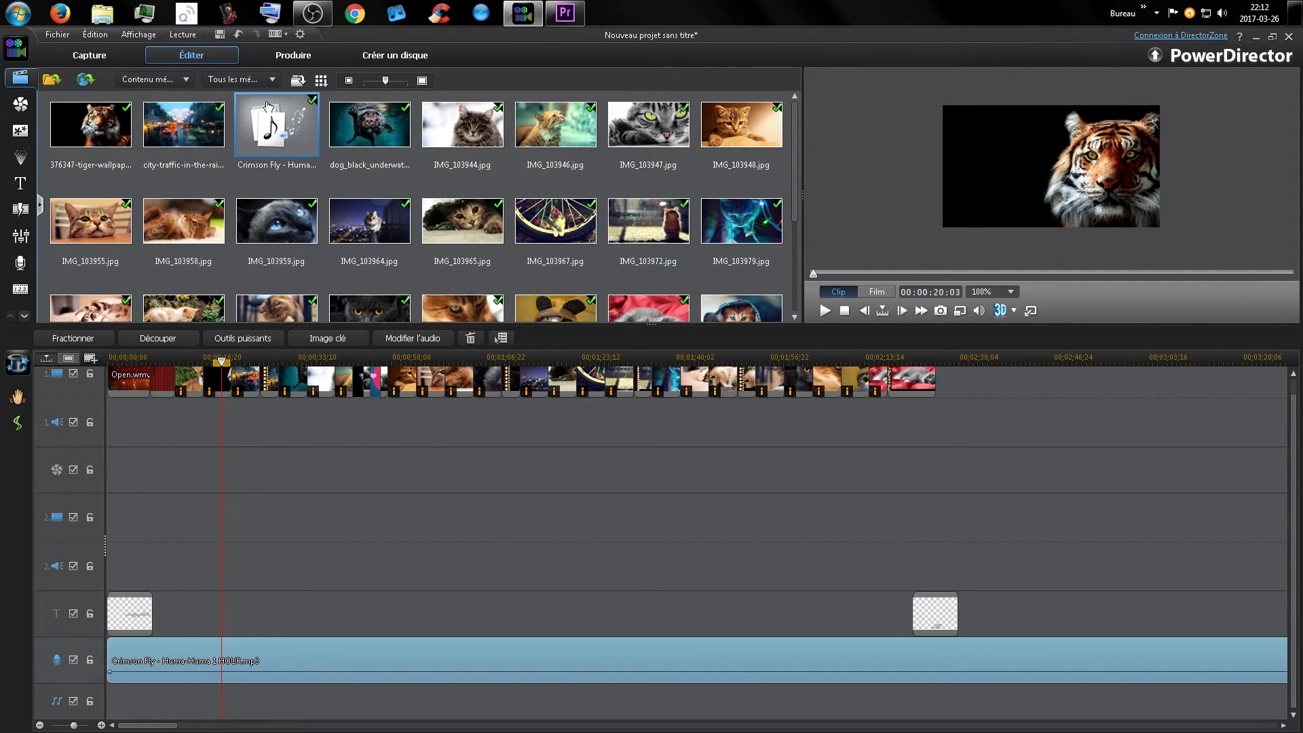
Choose MPEG-4 as the production format and begin a new custom quality profile with a frame rate of 30
left_click(290, 57)
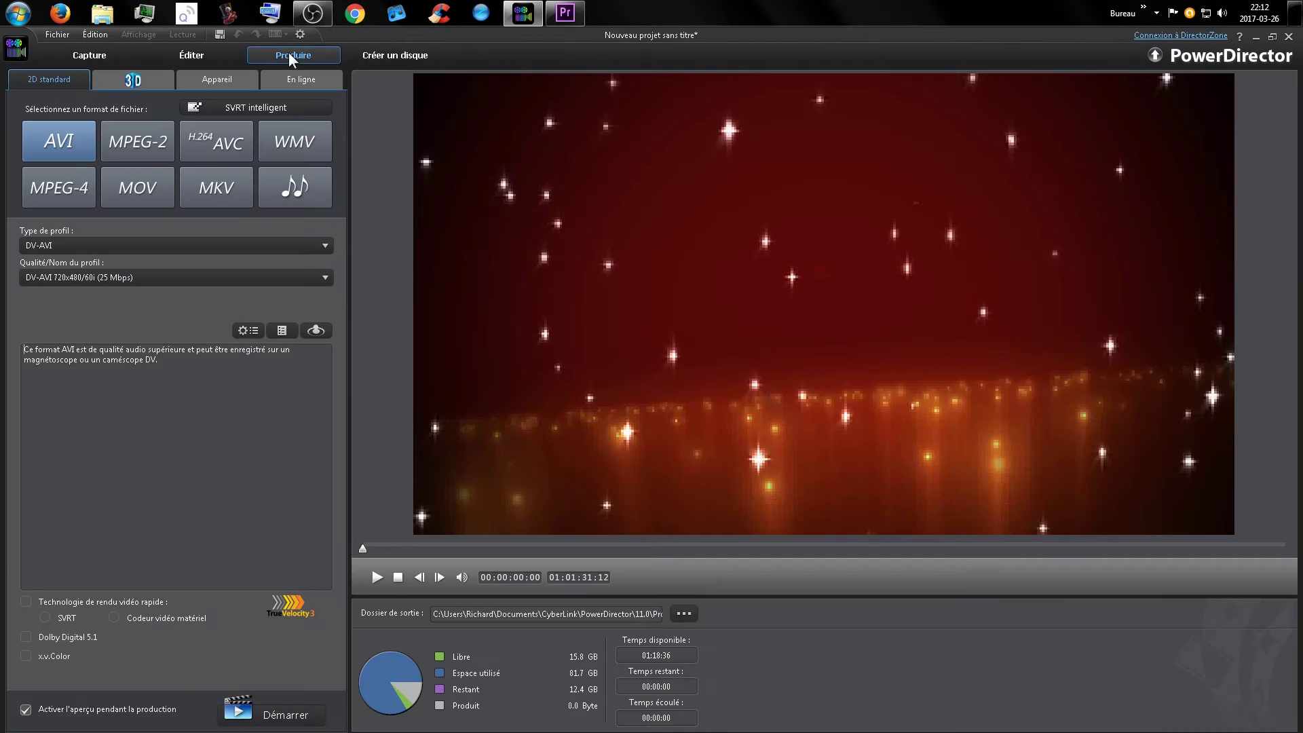
left_click(71, 197)
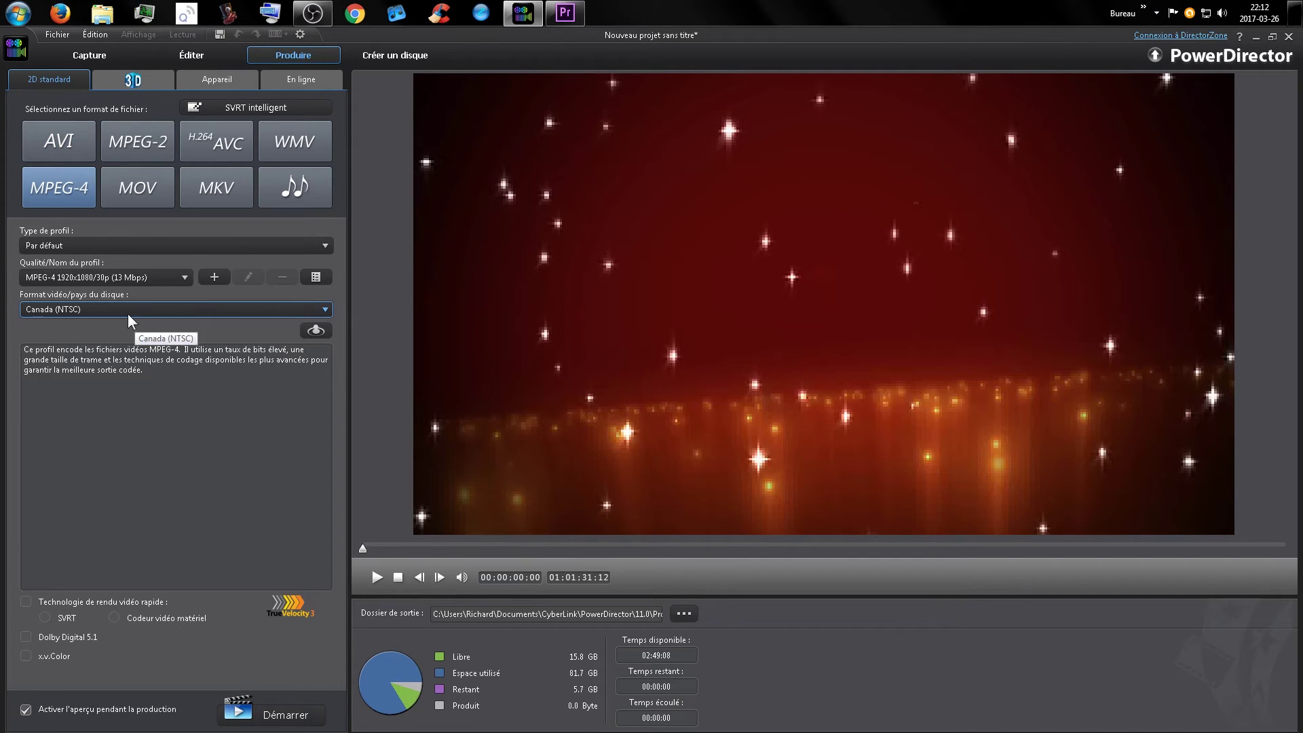
left_click(215, 277)
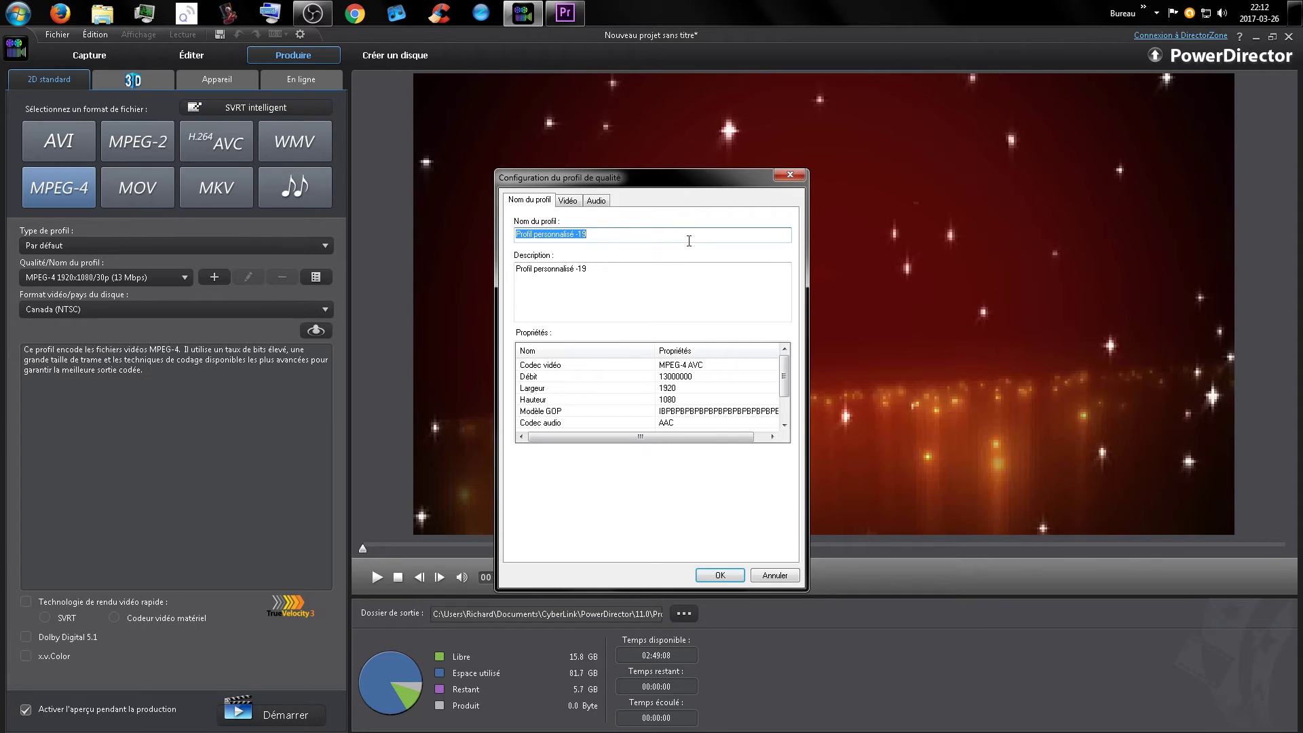
left_click(568, 202)
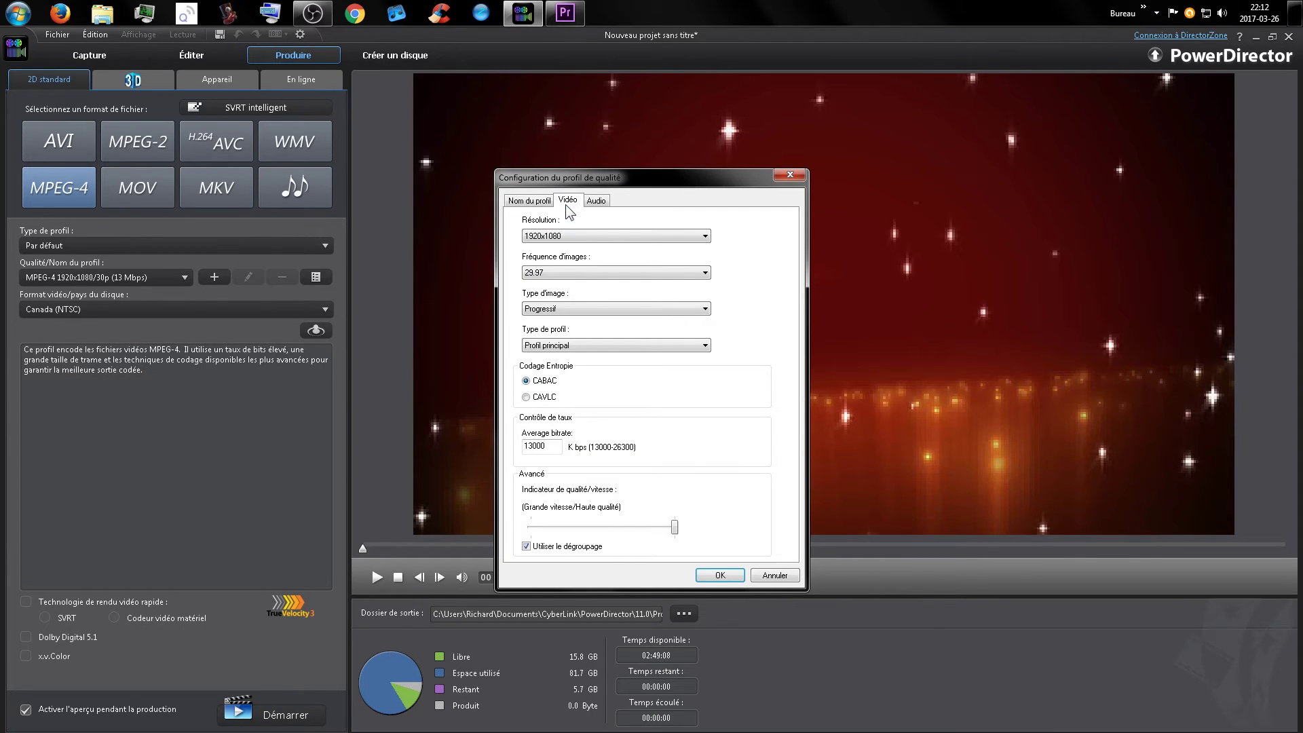
left_click(585, 272)
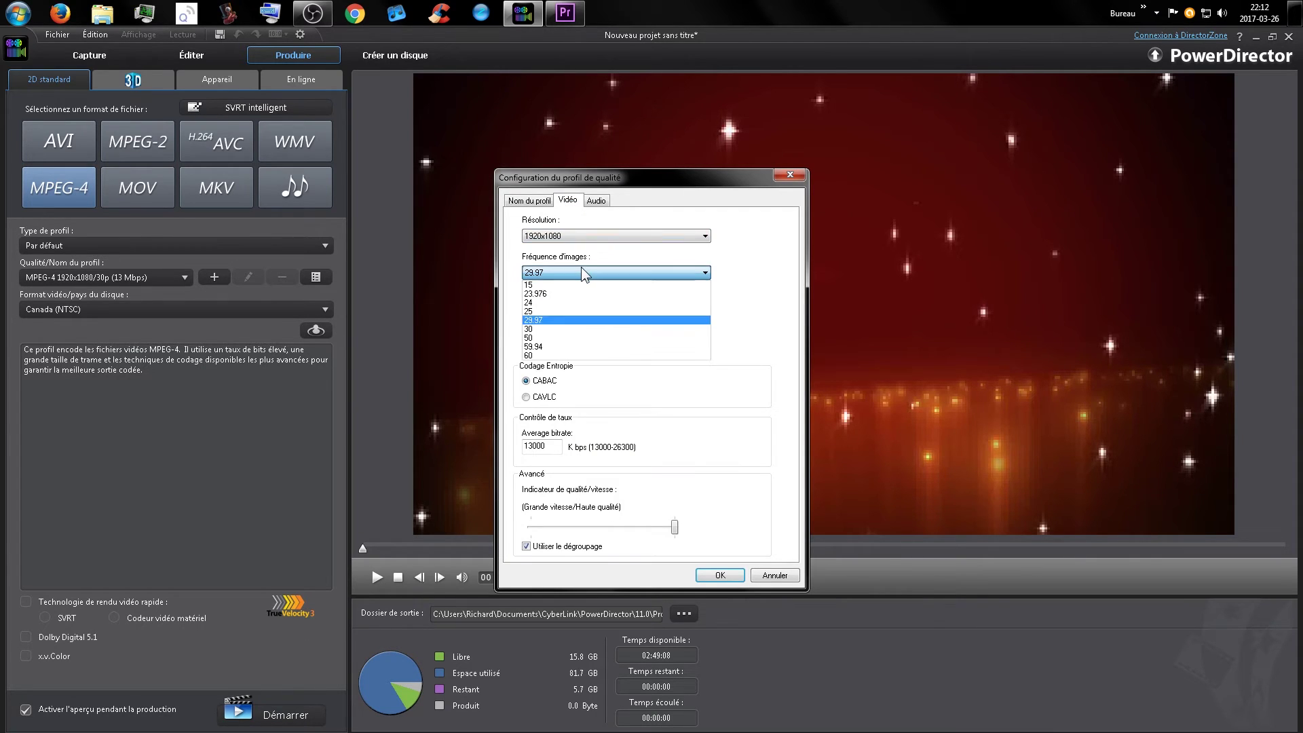
left_click(540, 330)
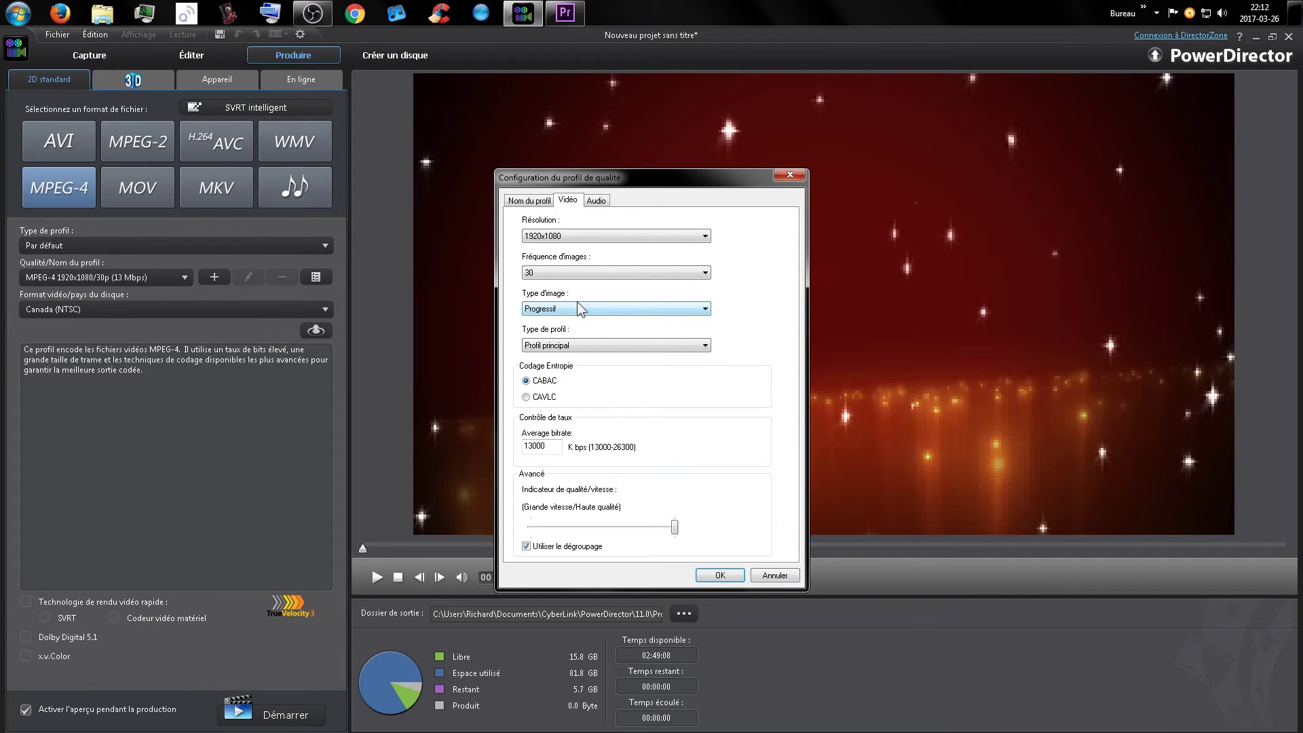
Keep the Progressif image type, set the profile type to Profil élevé, raise the average bitrate and save the custom profile
left_click(580, 309)
left_click(581, 310)
left_click(588, 347)
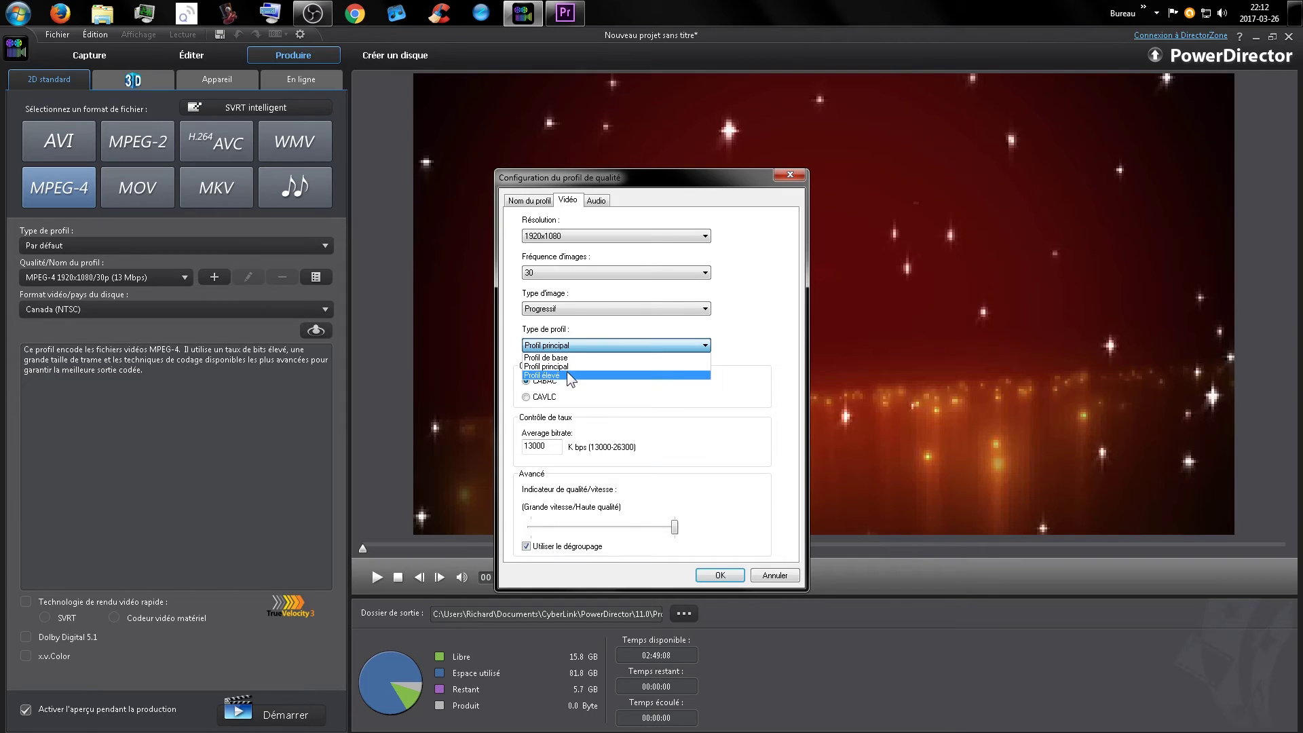
left_click(569, 374)
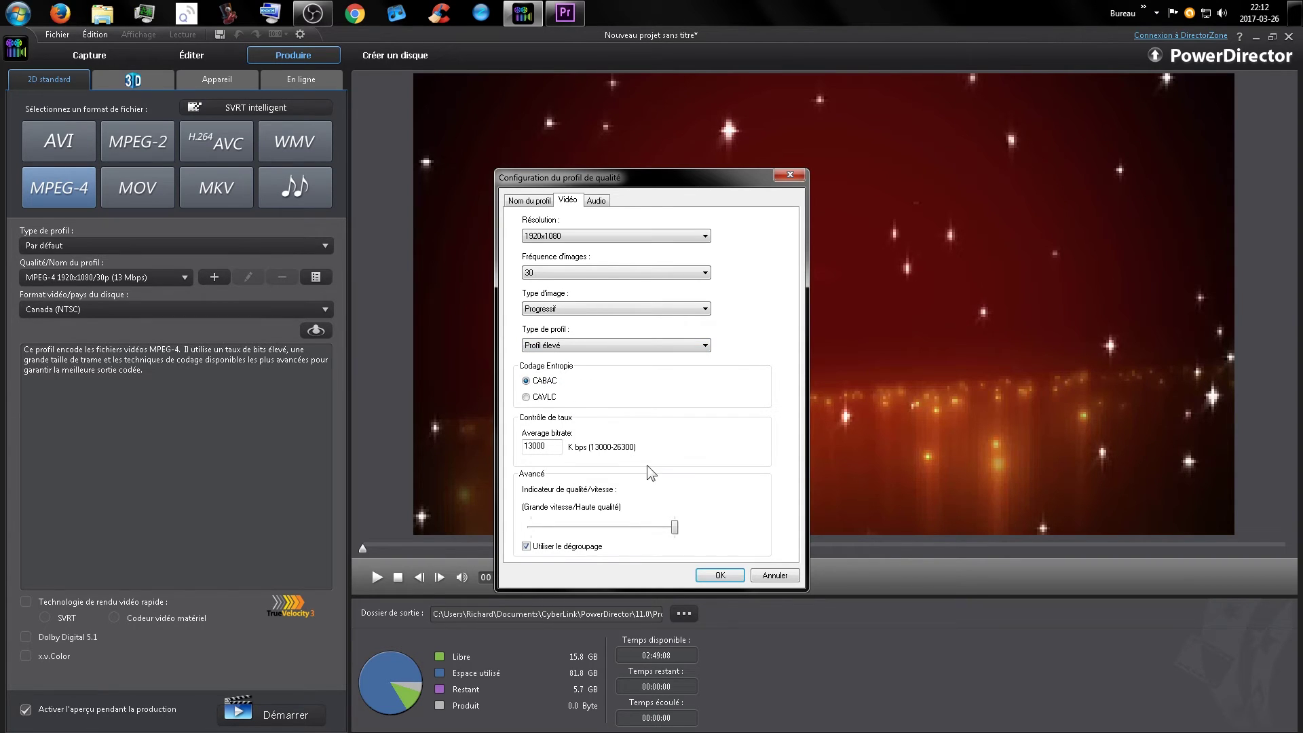
left_click_drag(553, 451, 481, 446)
type("26")
left_click(720, 575)
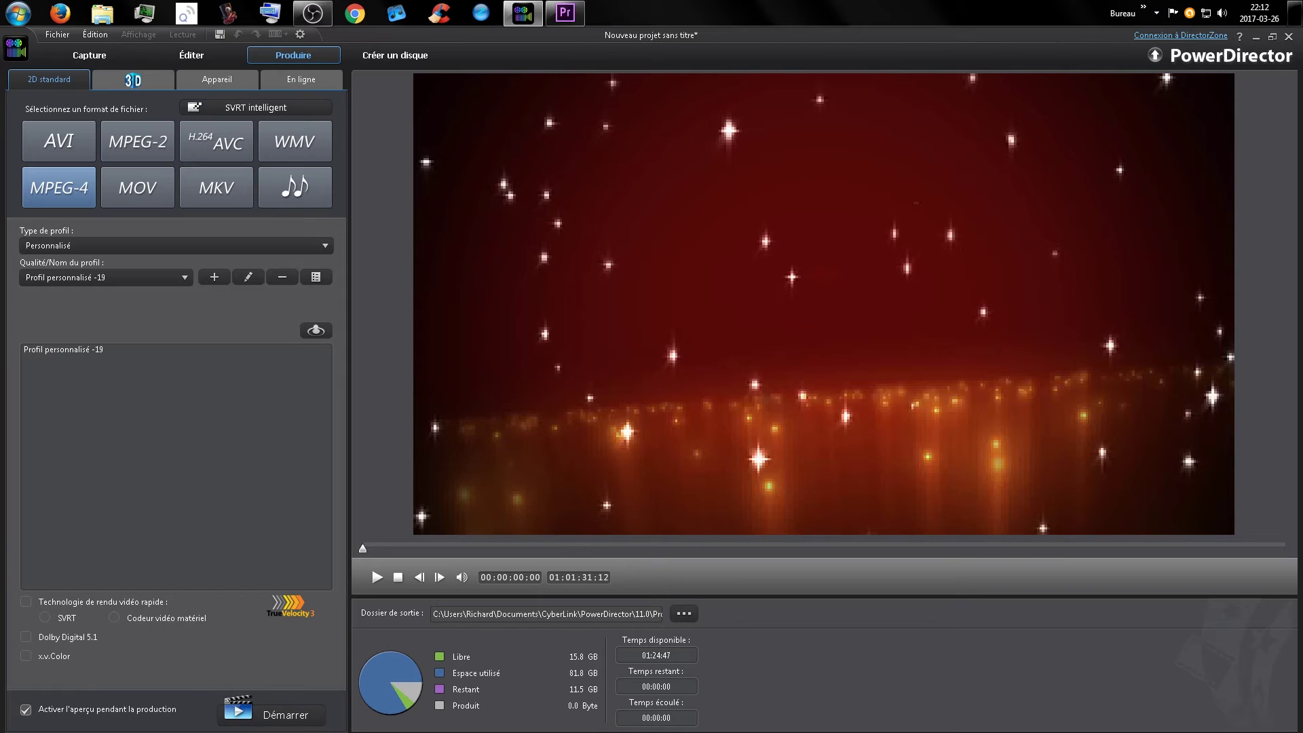
View the output file location without changing it, close PowerDirector and switch to Adobe Premiere Pro
left_click(684, 613)
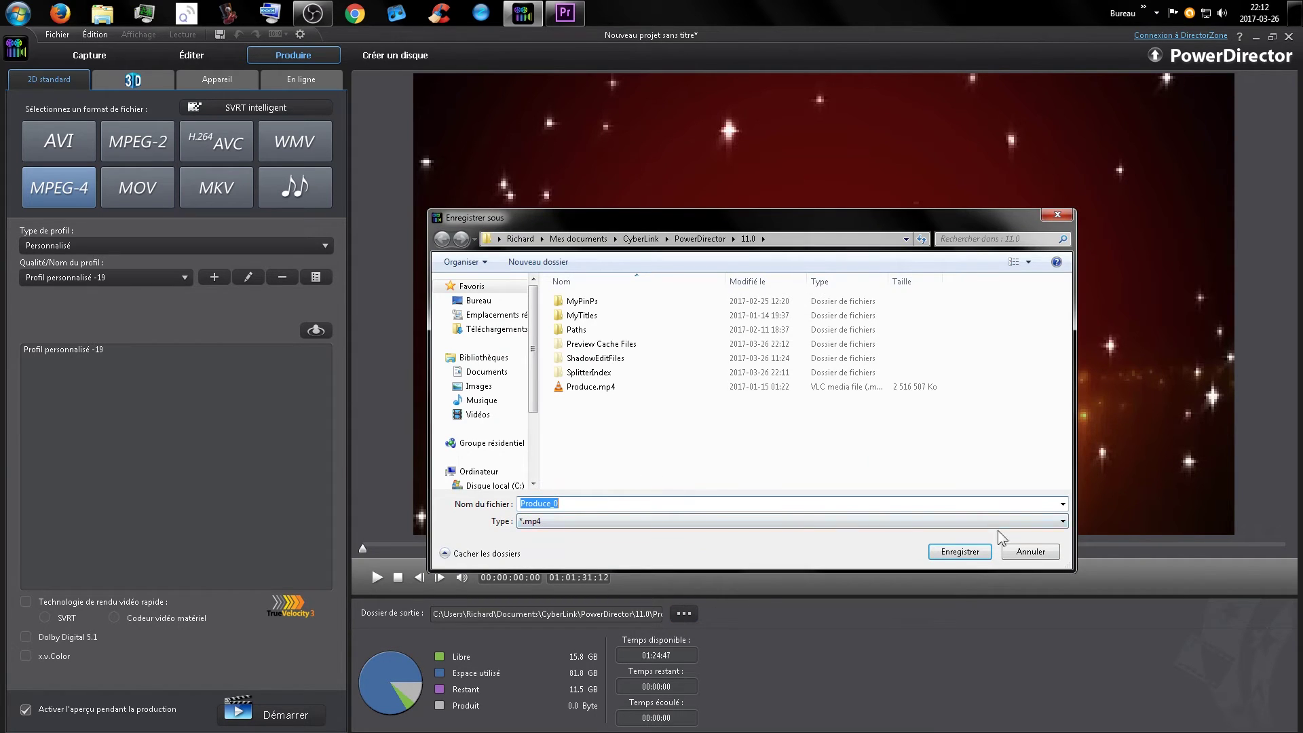
left_click(1028, 551)
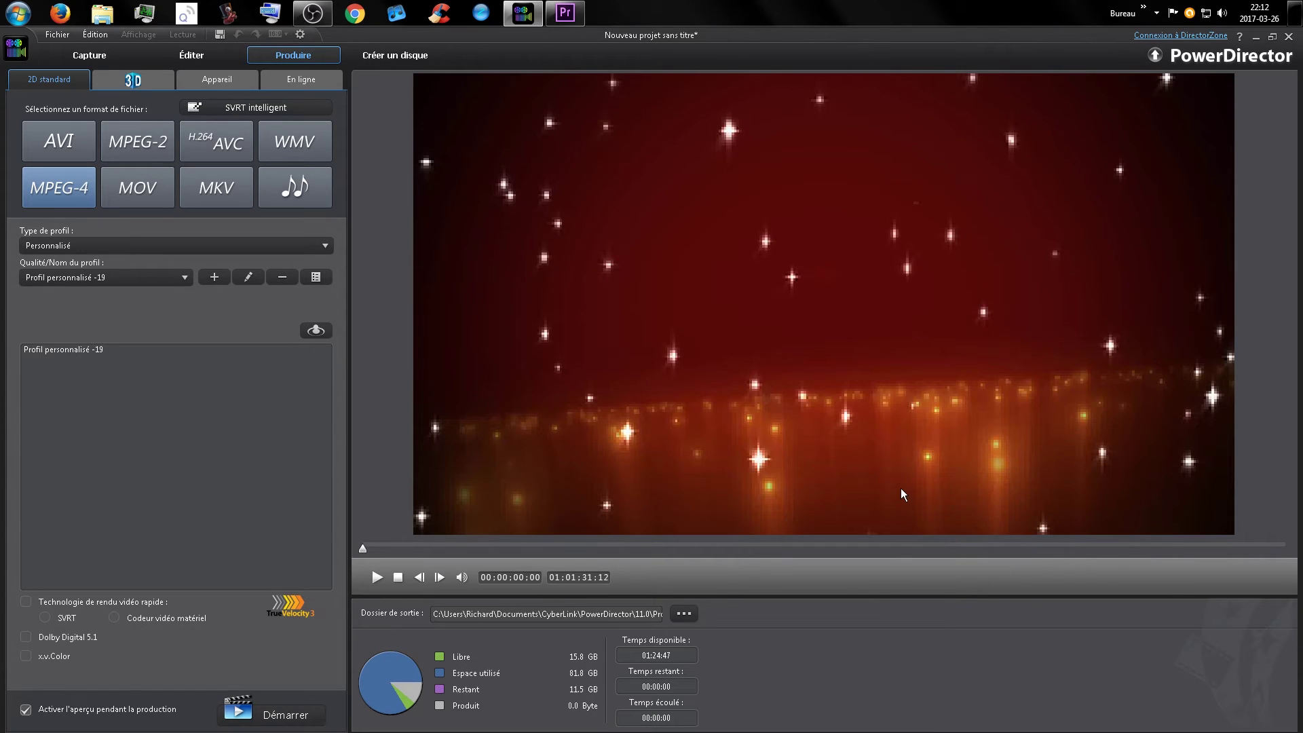
left_click(1288, 36)
left_click(699, 414)
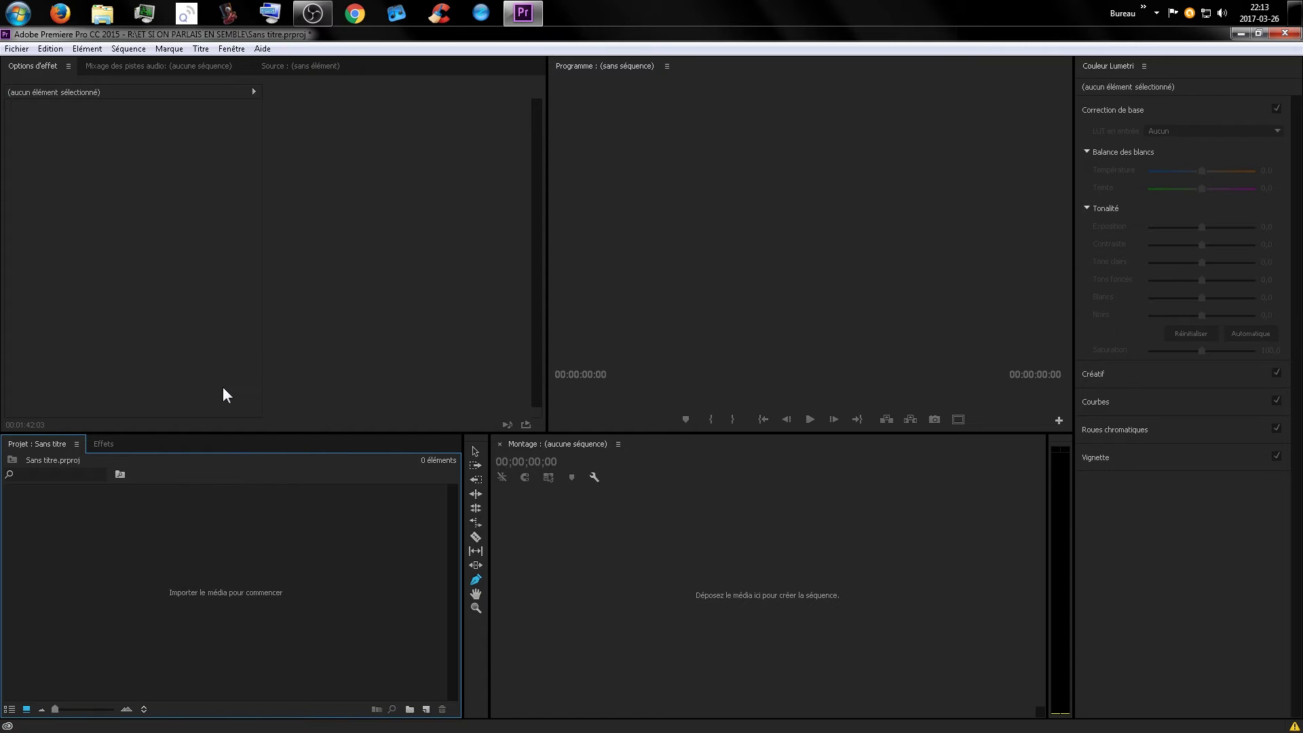
Import all the photos from the Nouveau dossier folder into the Premiere project and clear the selection
double_click(228, 579)
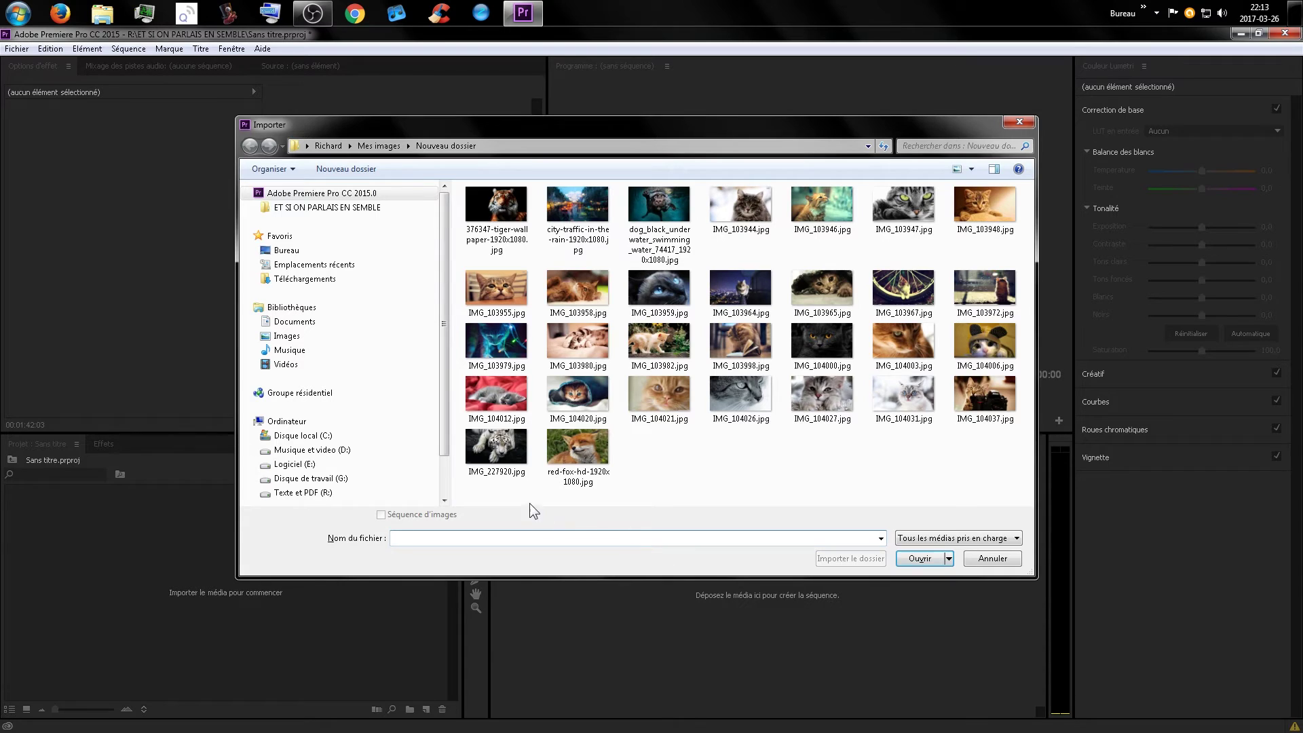
left_click_drag(479, 483, 1031, 182)
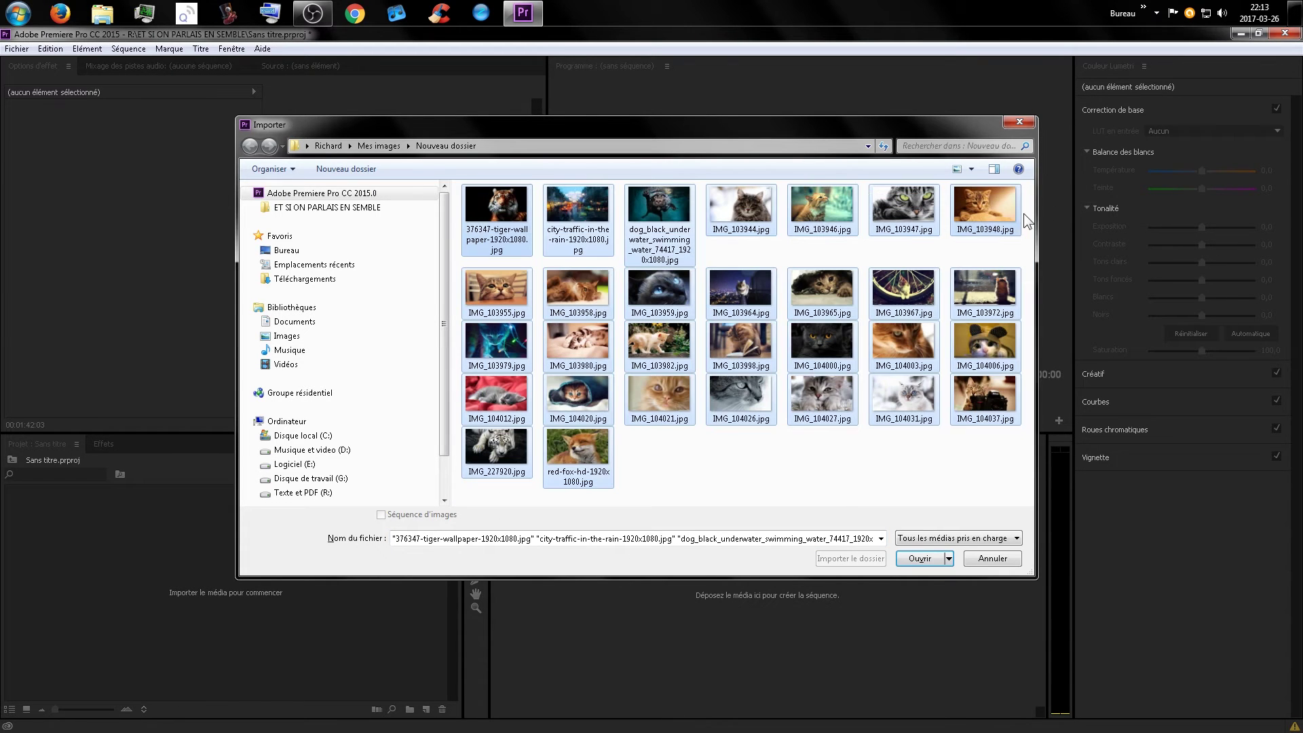
left_click_drag(484, 211, 283, 641)
left_click(924, 559)
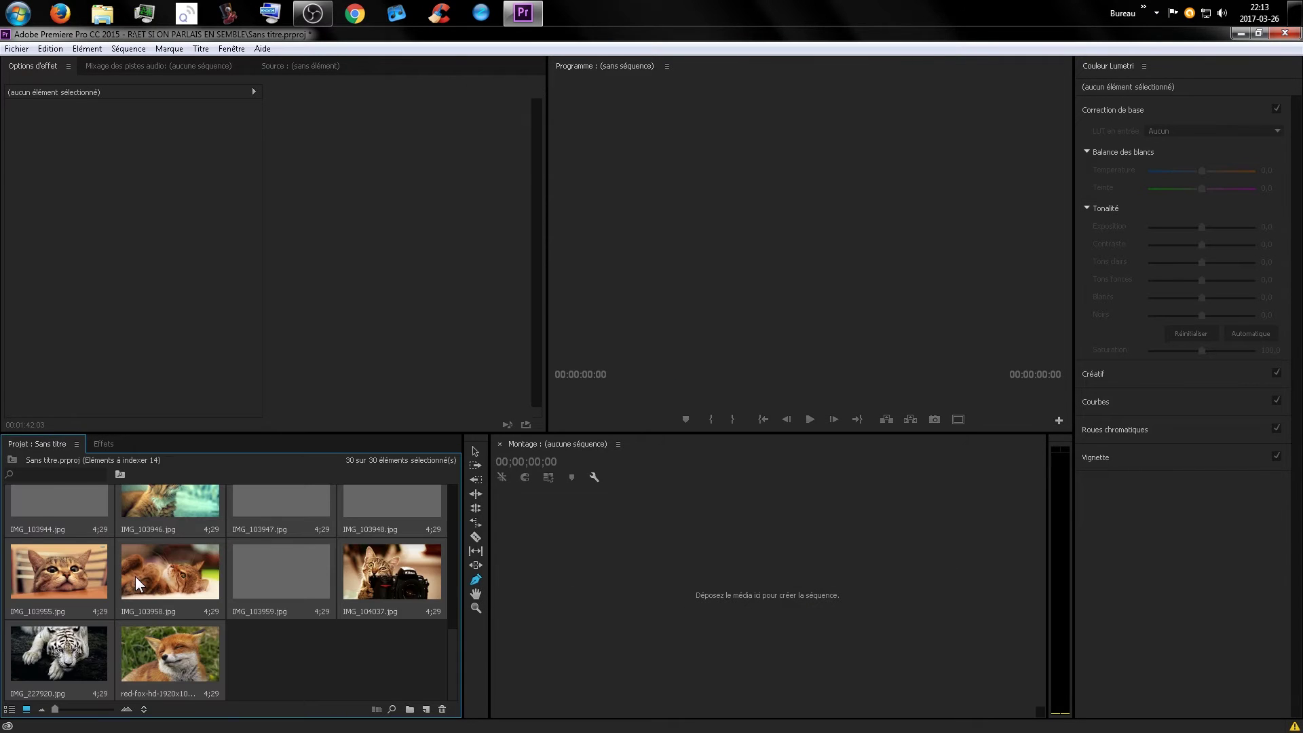
left_click(300, 663)
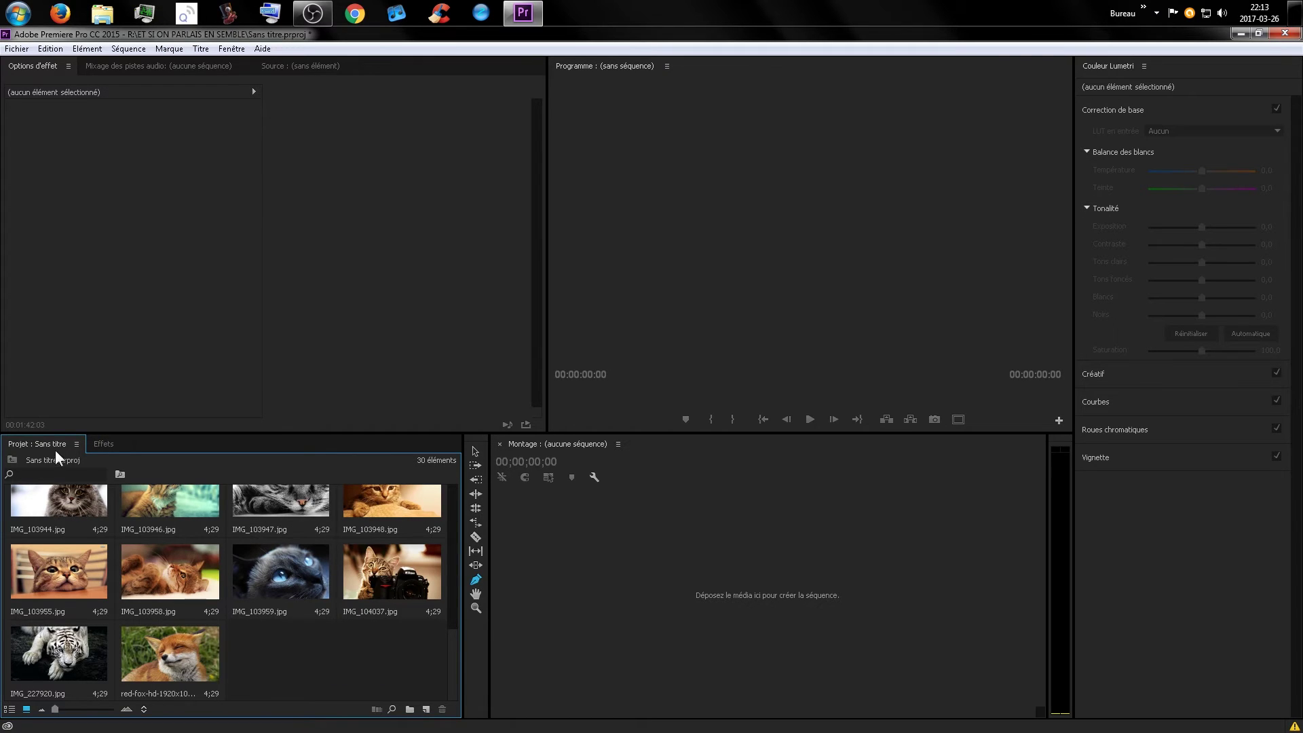
Set the Dégradé video transition from the Sens group as the default transition
left_click(101, 444)
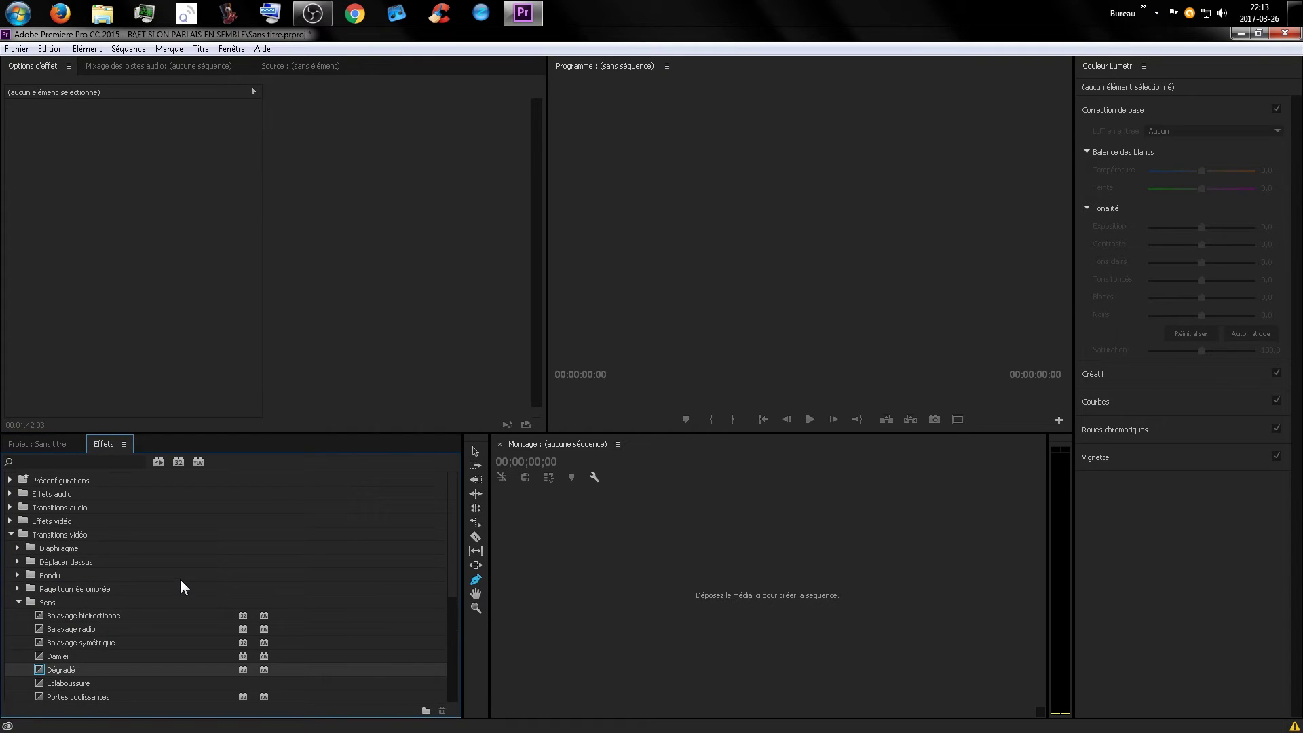
scroll(181, 579, "down", 4)
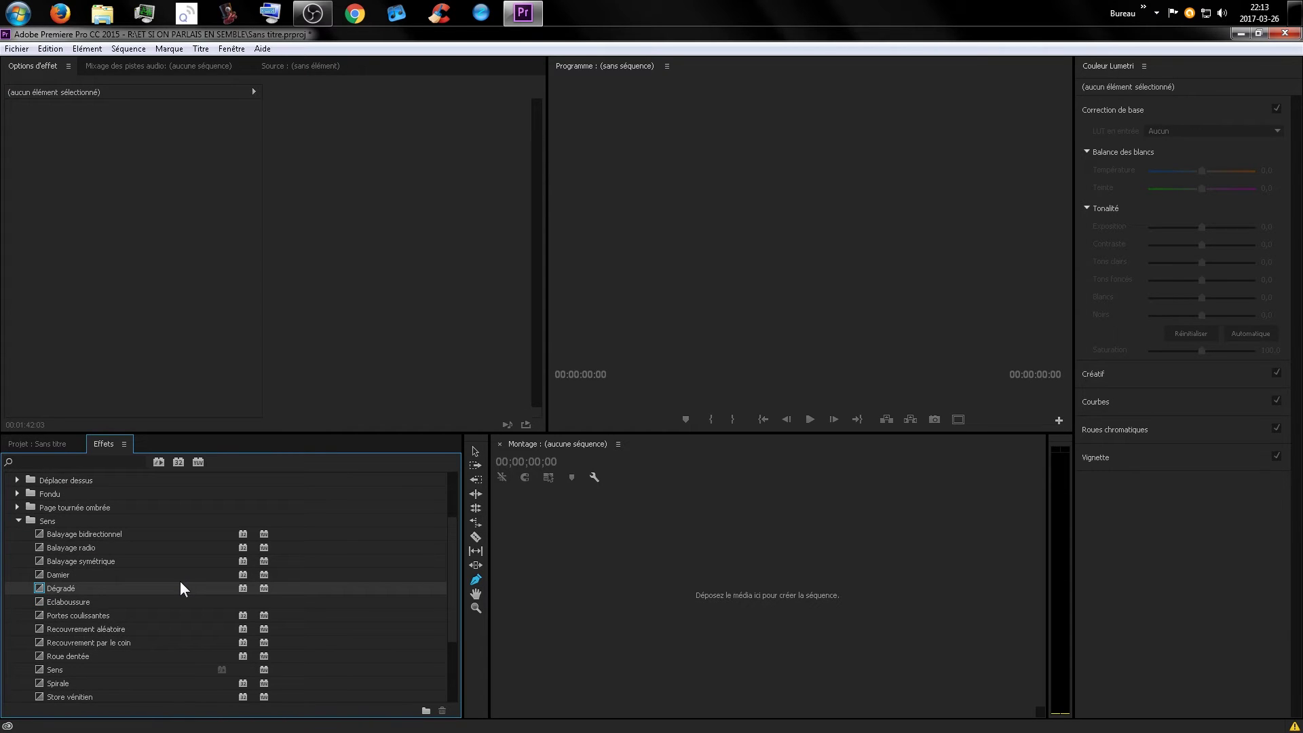
scroll(178, 582, "down", 1)
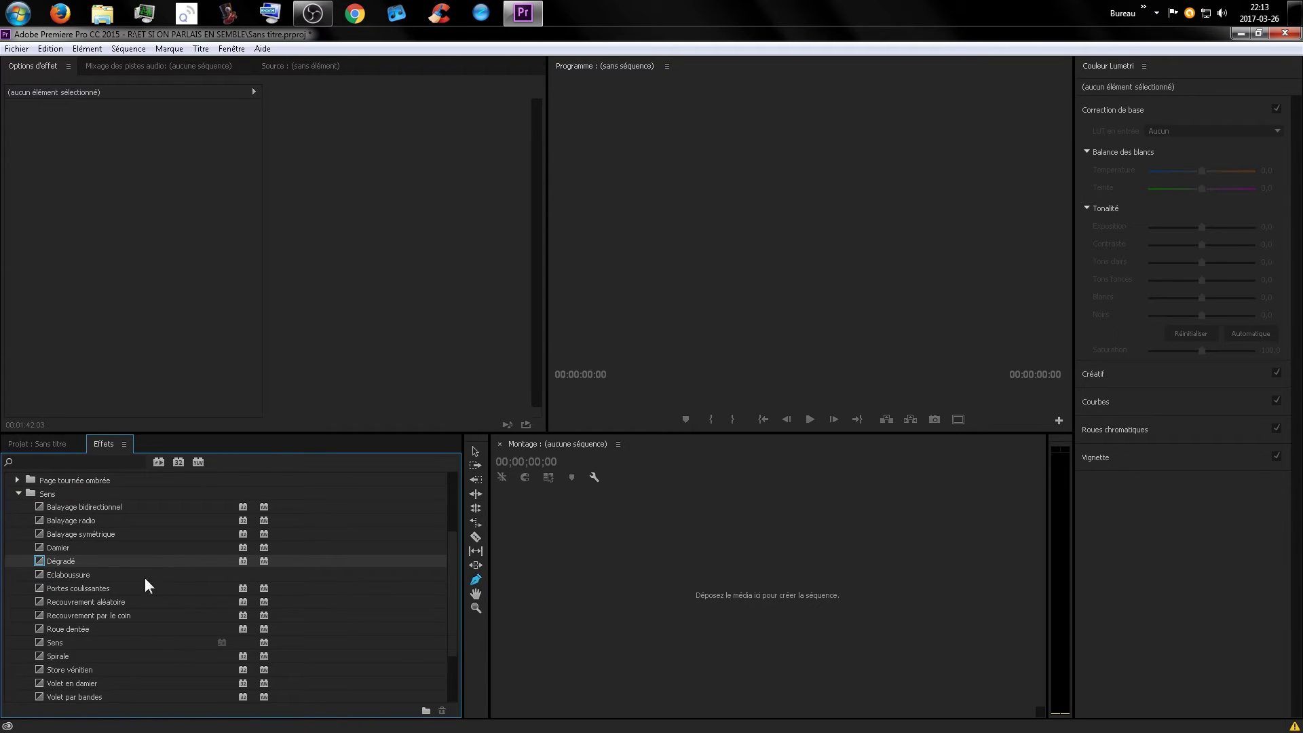
right_click(110, 560)
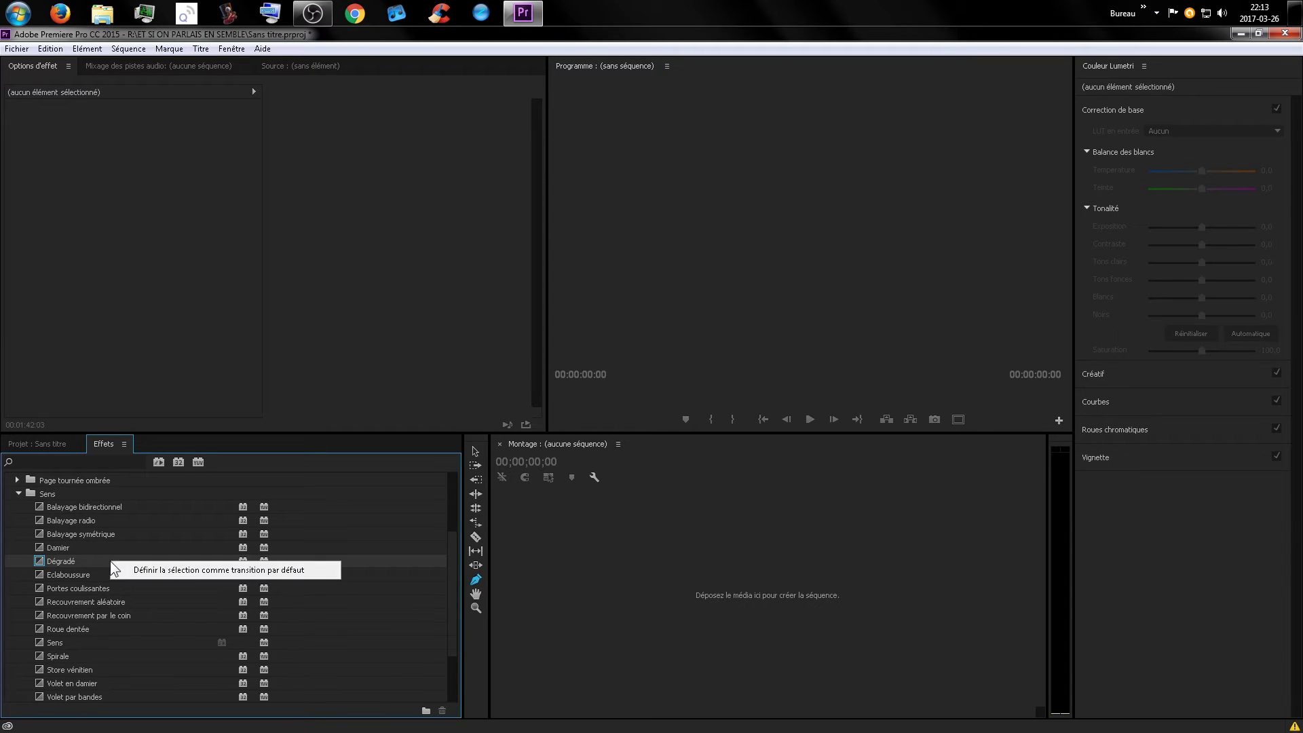
left_click(160, 572)
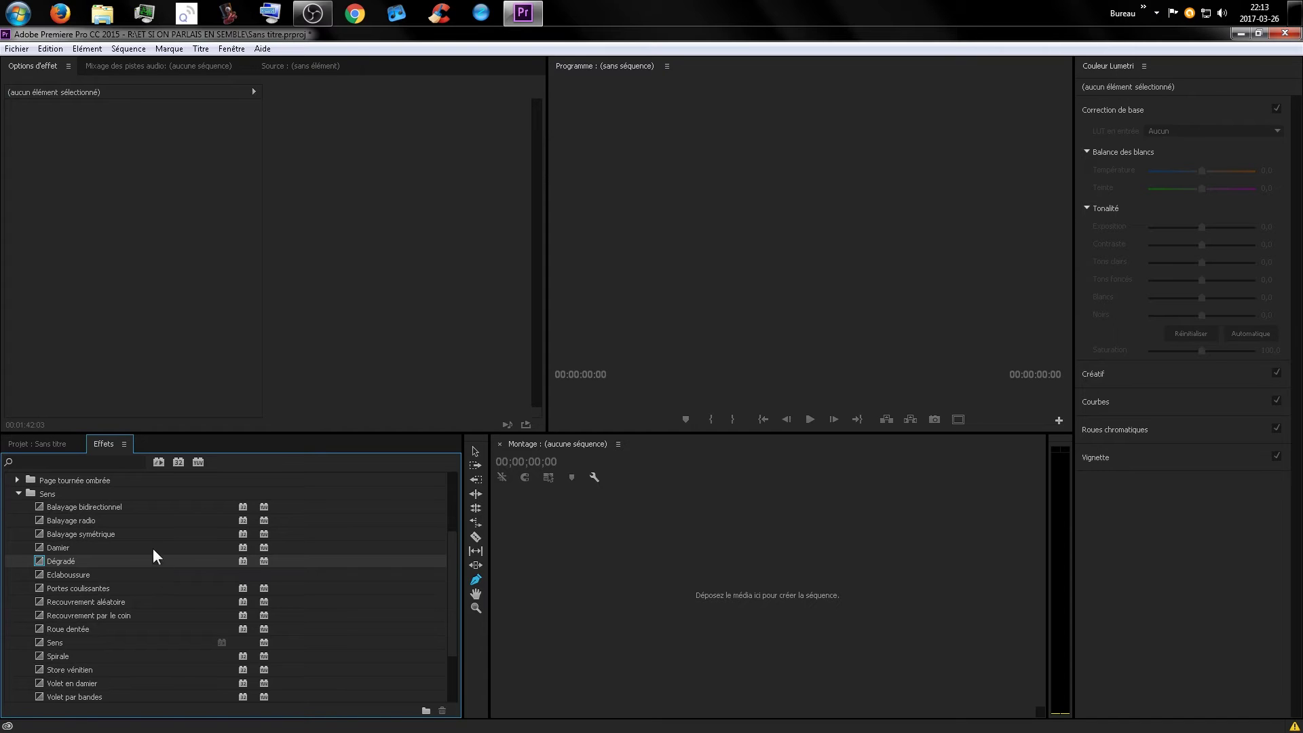
Select all the imported photos in the project
left_click(30, 444)
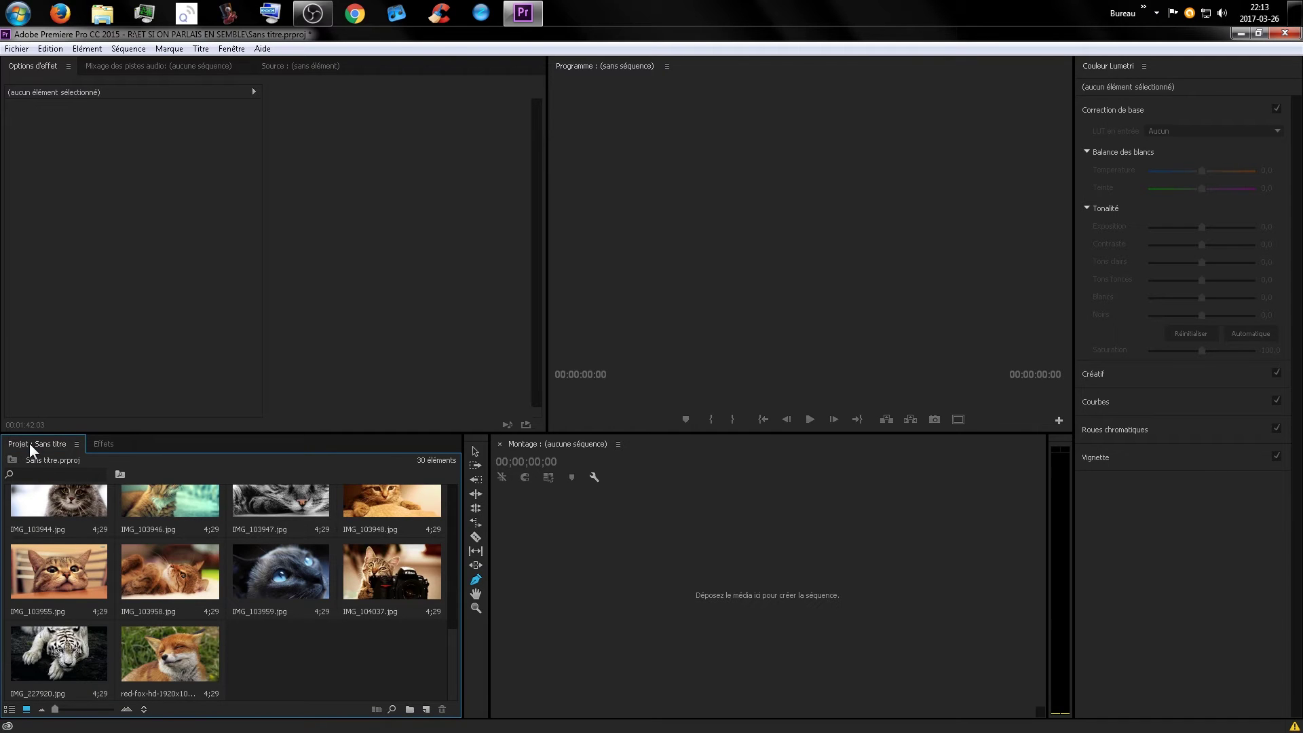
left_click_drag(430, 675, 166, 635)
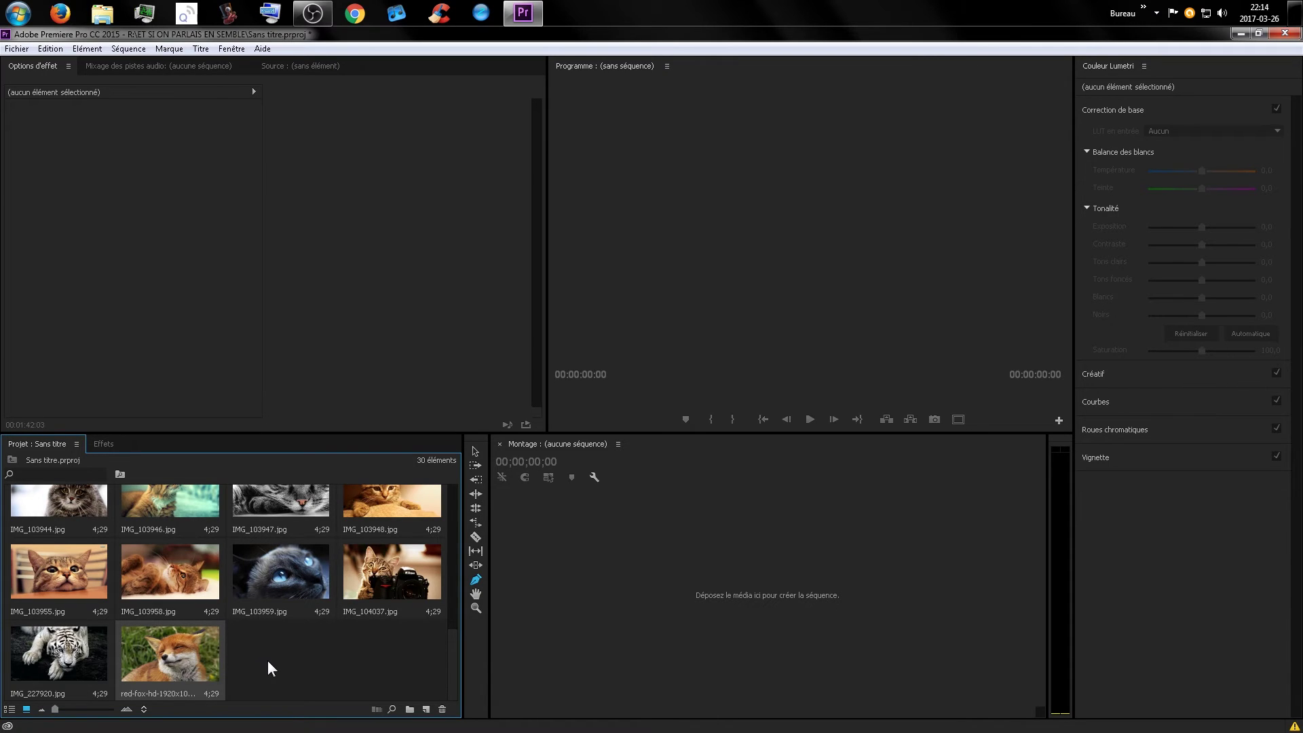
key("ctrl+a")
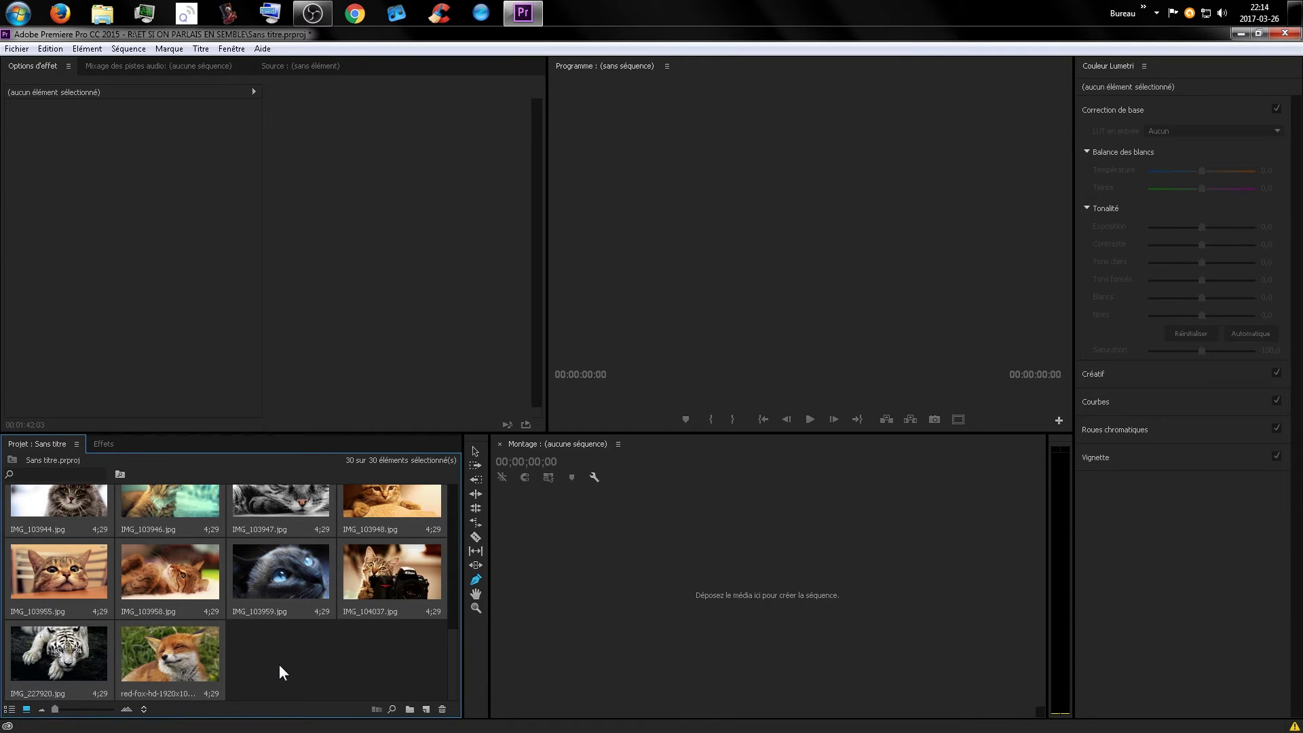
mouse_move(450, 662)
left_mouse_down()
mouse_move(457, 494)
mouse_move(449, 665)
left_mouse_up()
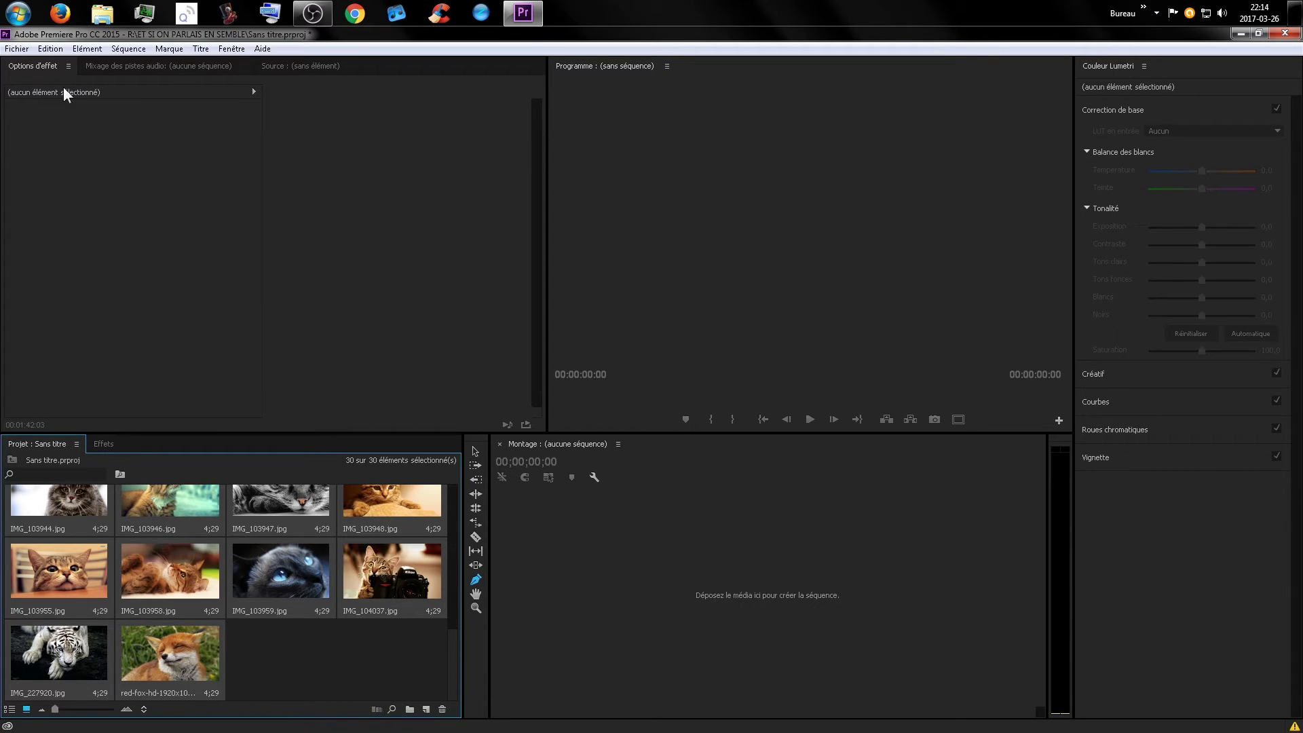
Create a new sequence using the HDV 1080p30 preset and keep its suggested name
left_click(21, 51)
mouse_move(35, 64)
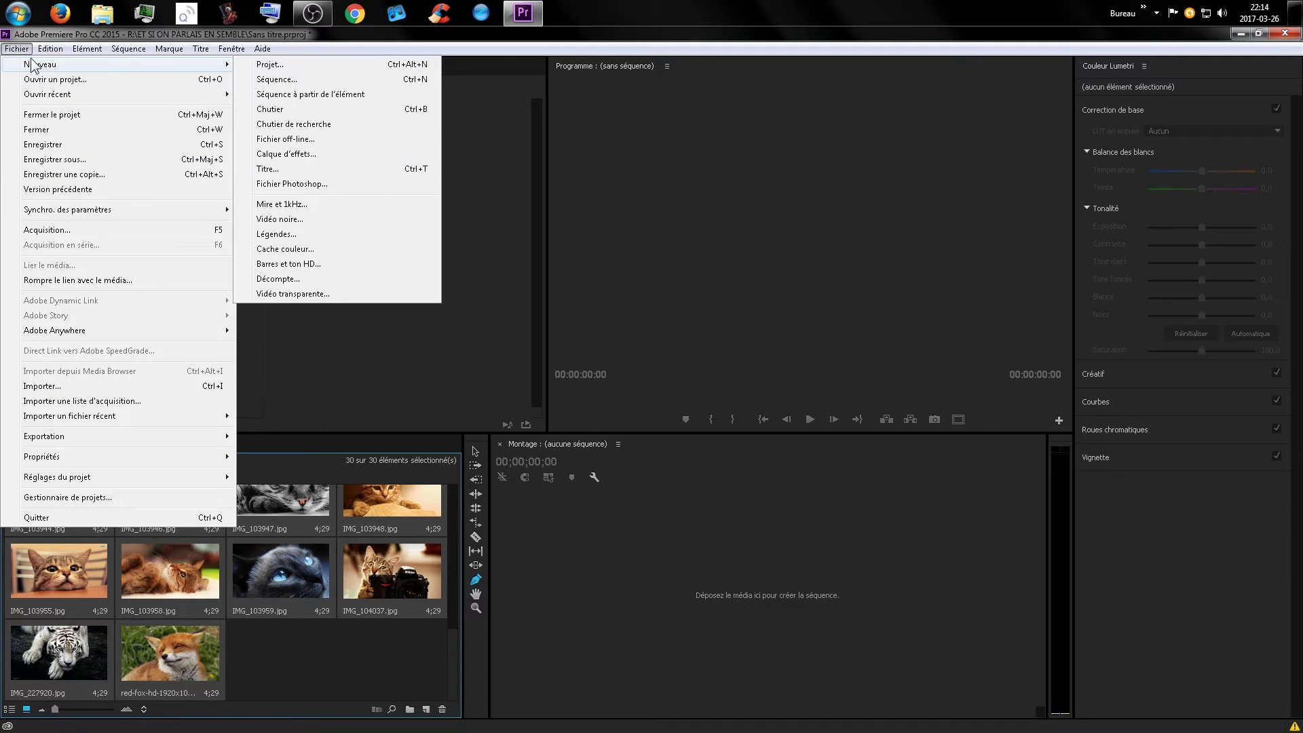
left_click(277, 80)
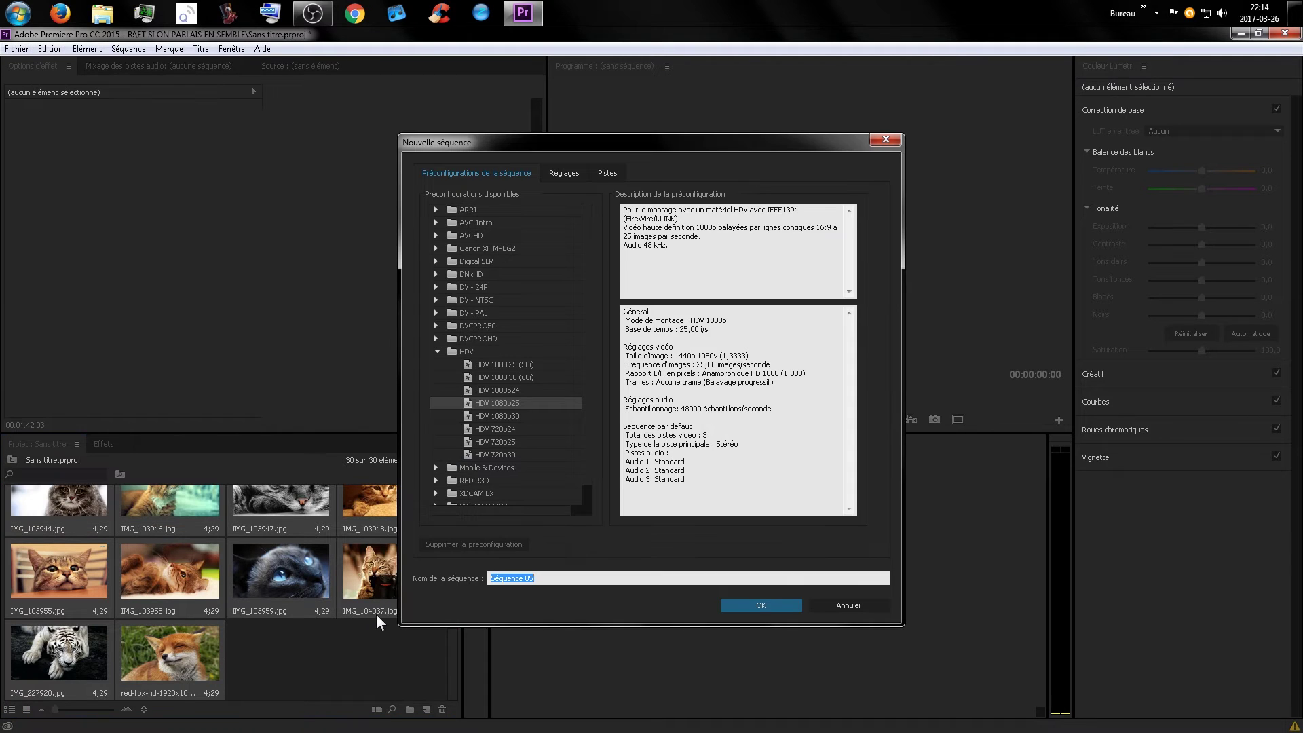
left_click(520, 415)
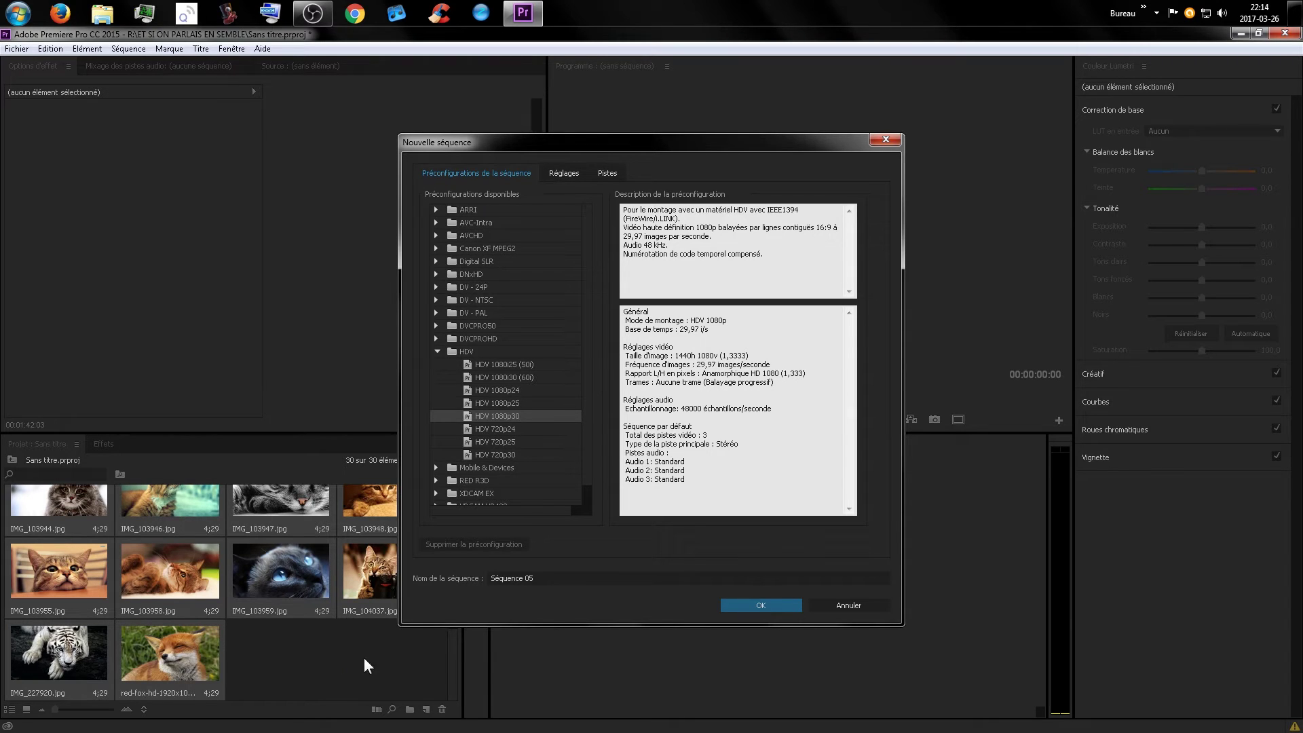
left_click(755, 601)
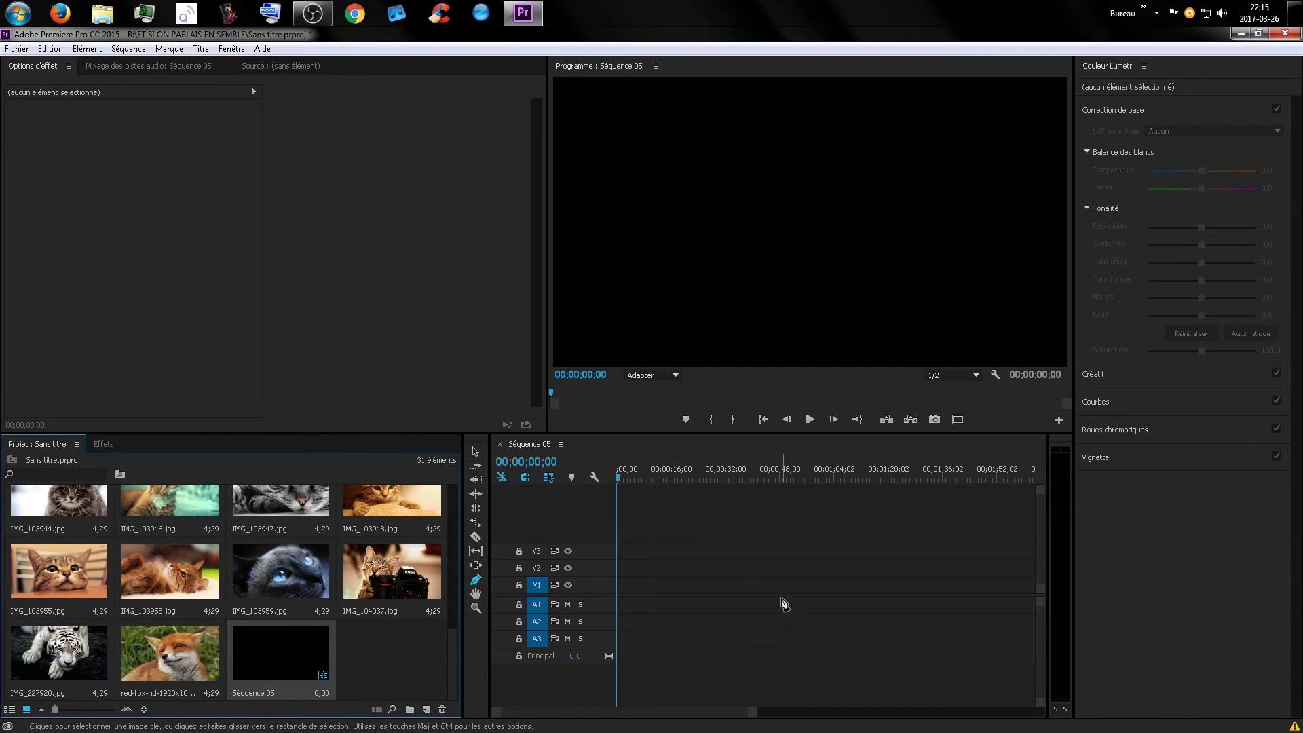
Move the black underwater dog photo to the first place among the project's photos
left_click(188, 673)
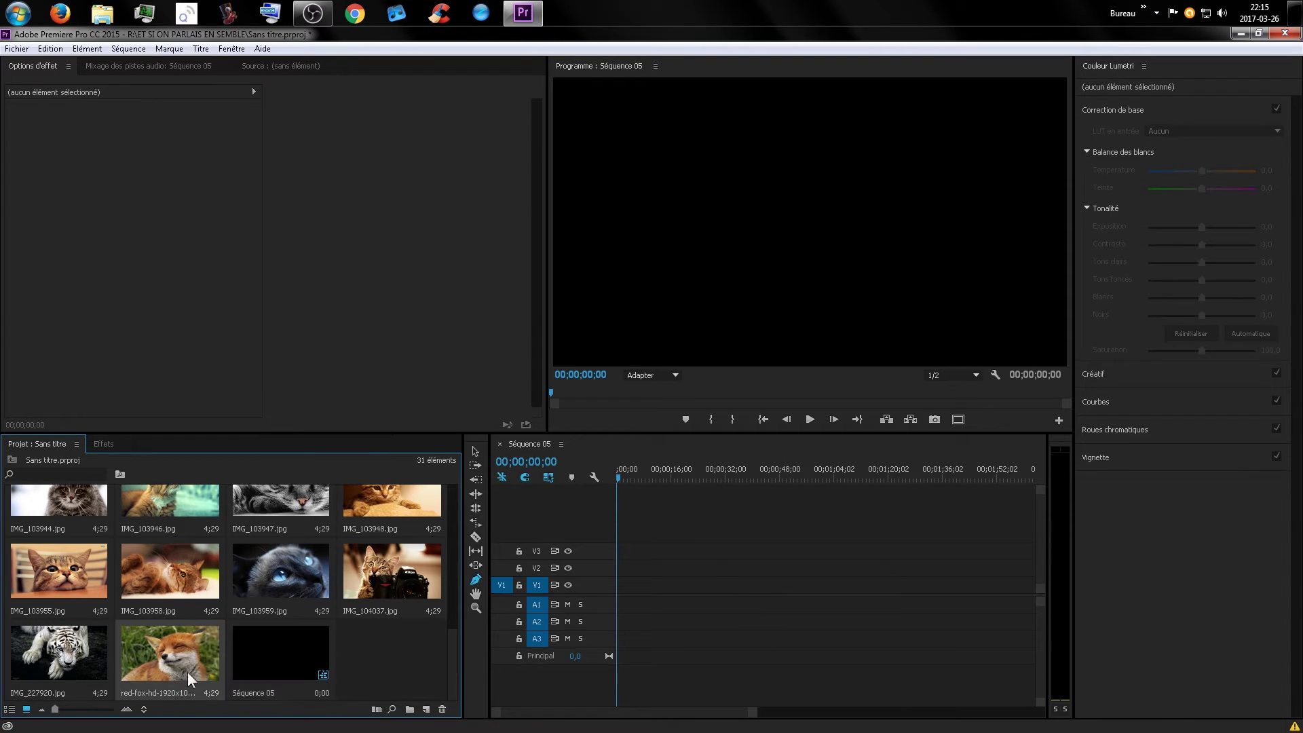
scroll(183, 665, "up", 5)
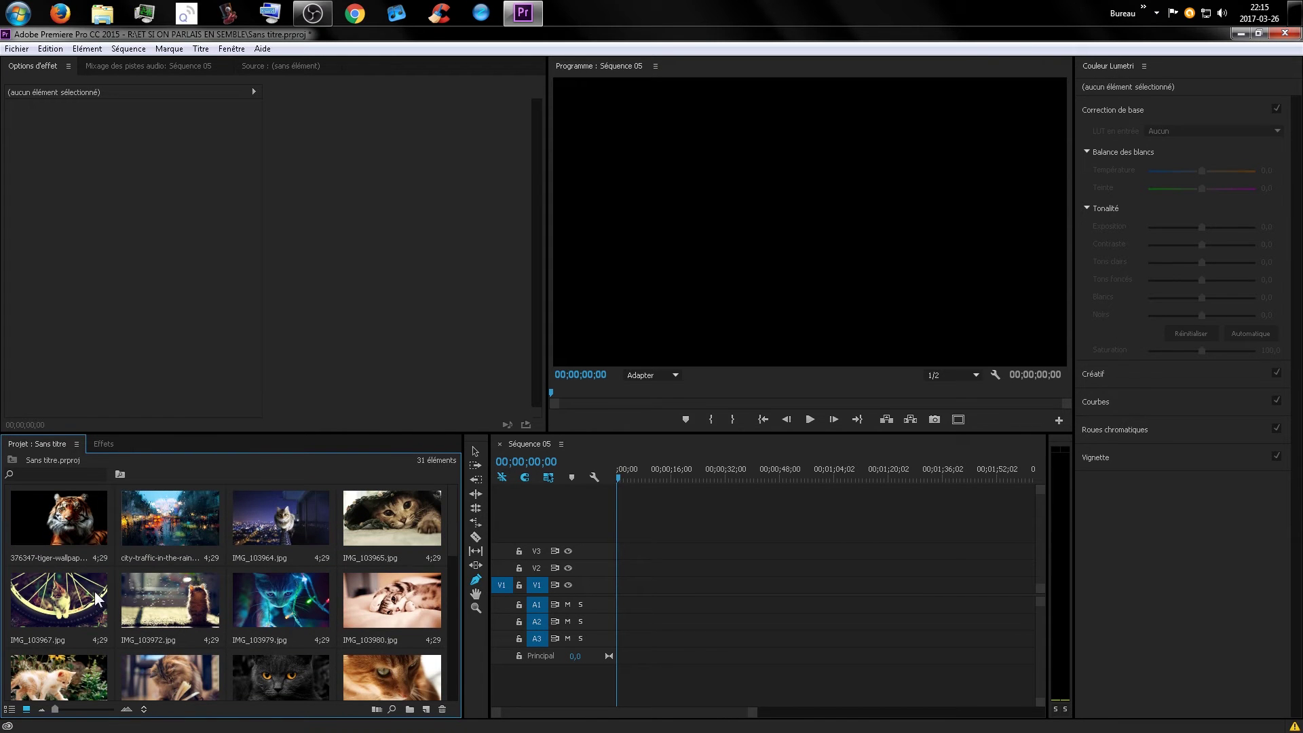
left_click(67, 535)
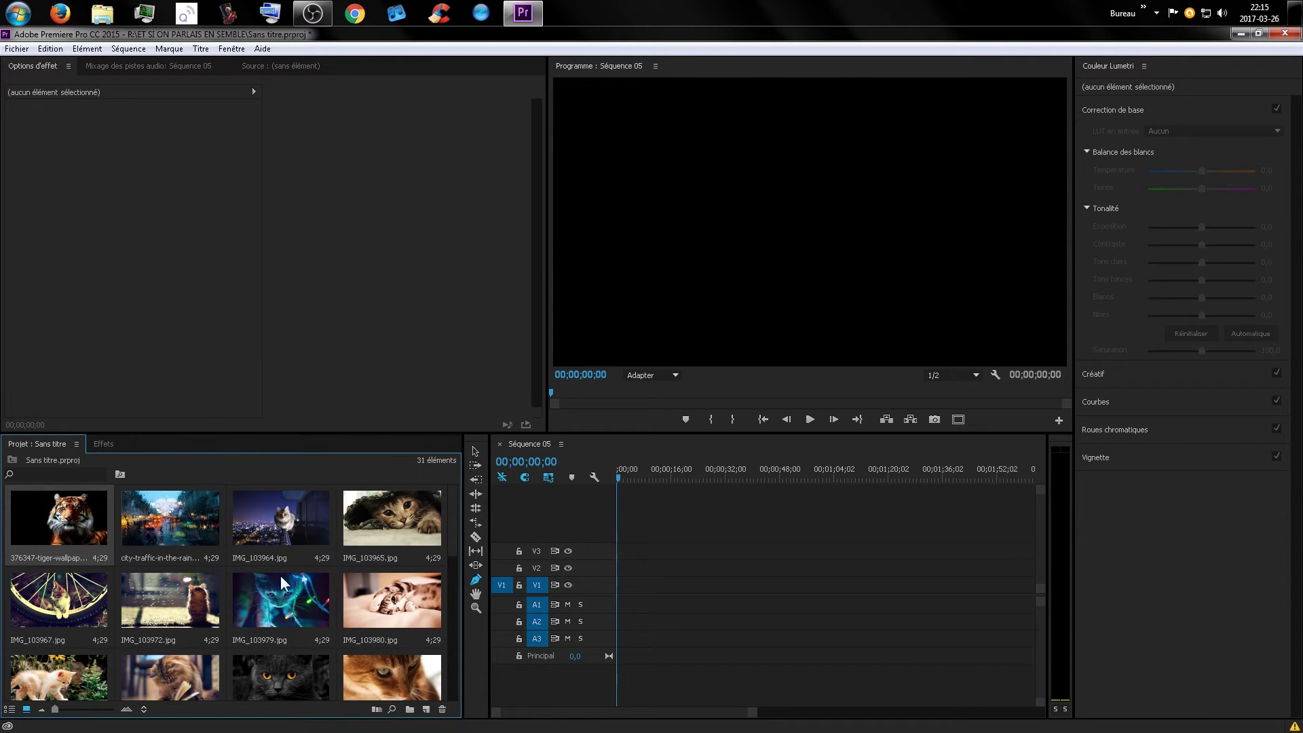
scroll(308, 571, "down", 2)
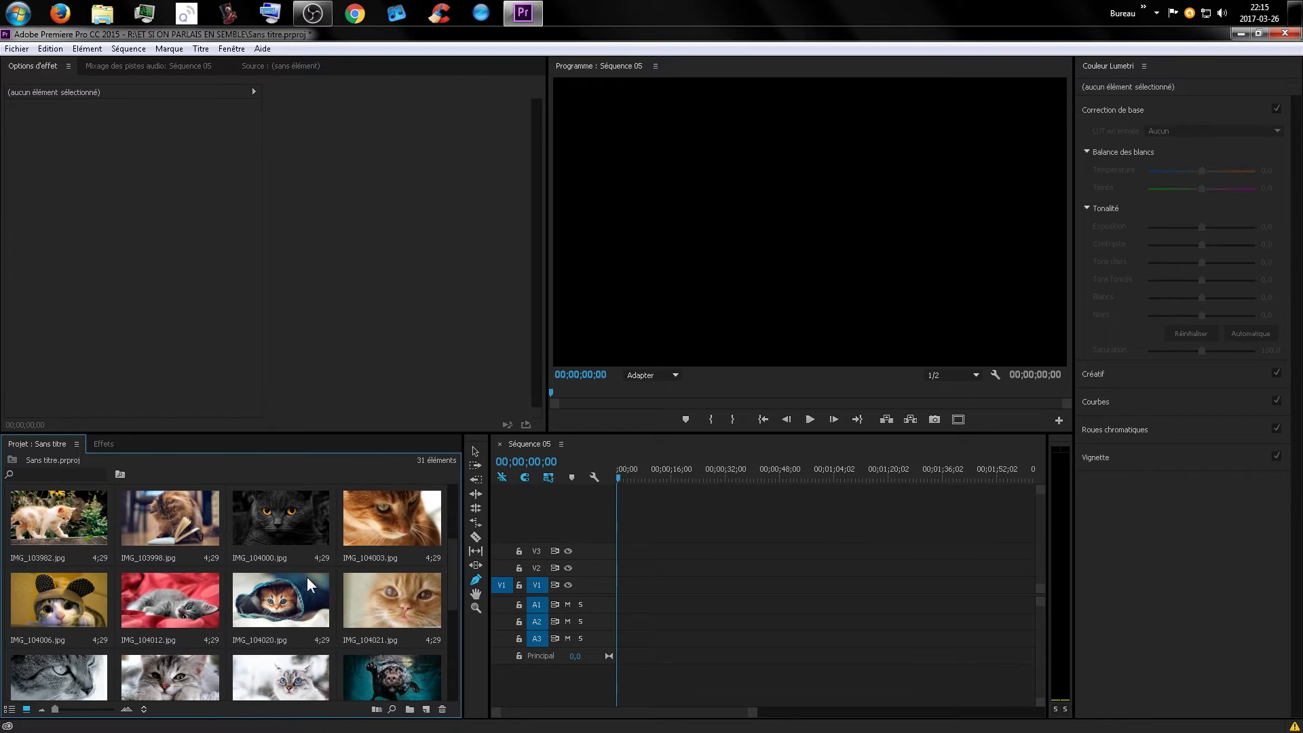
left_click_drag(399, 676, 144, 548)
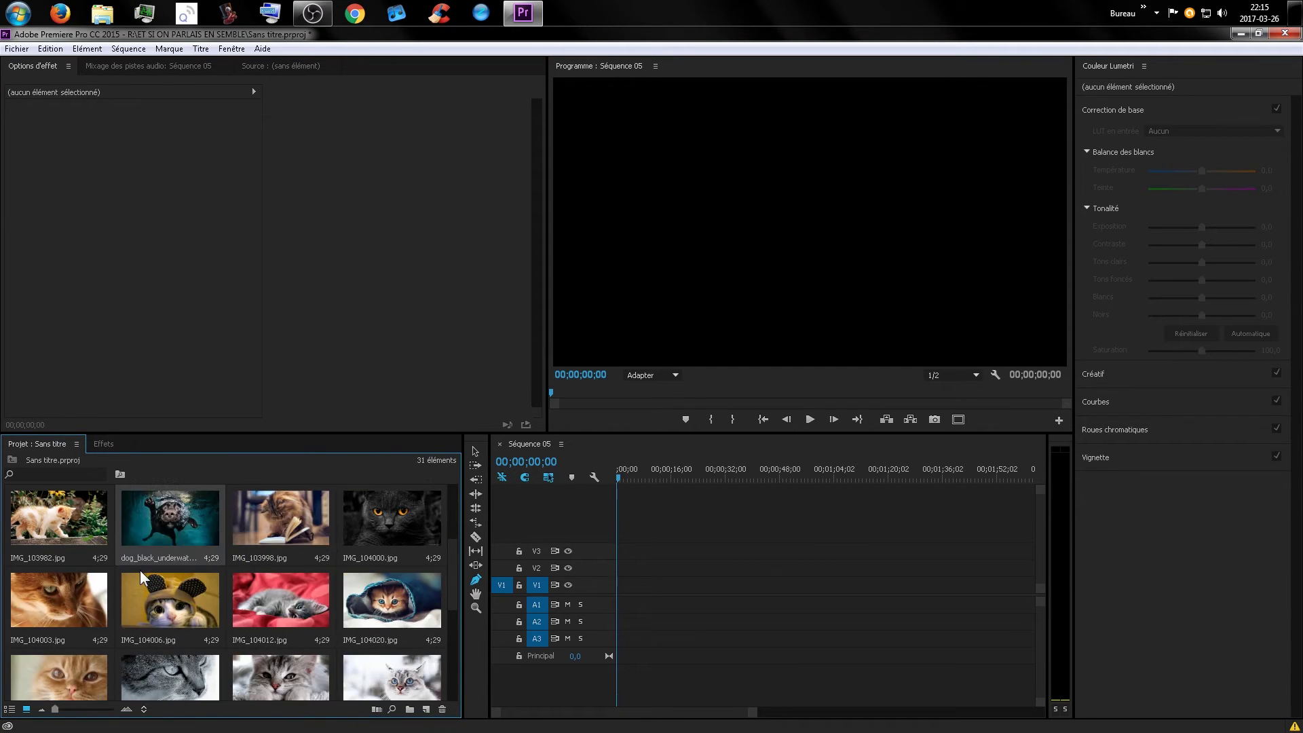
scroll(140, 569, "up", 2)
left_click_drag(163, 677, 30, 524)
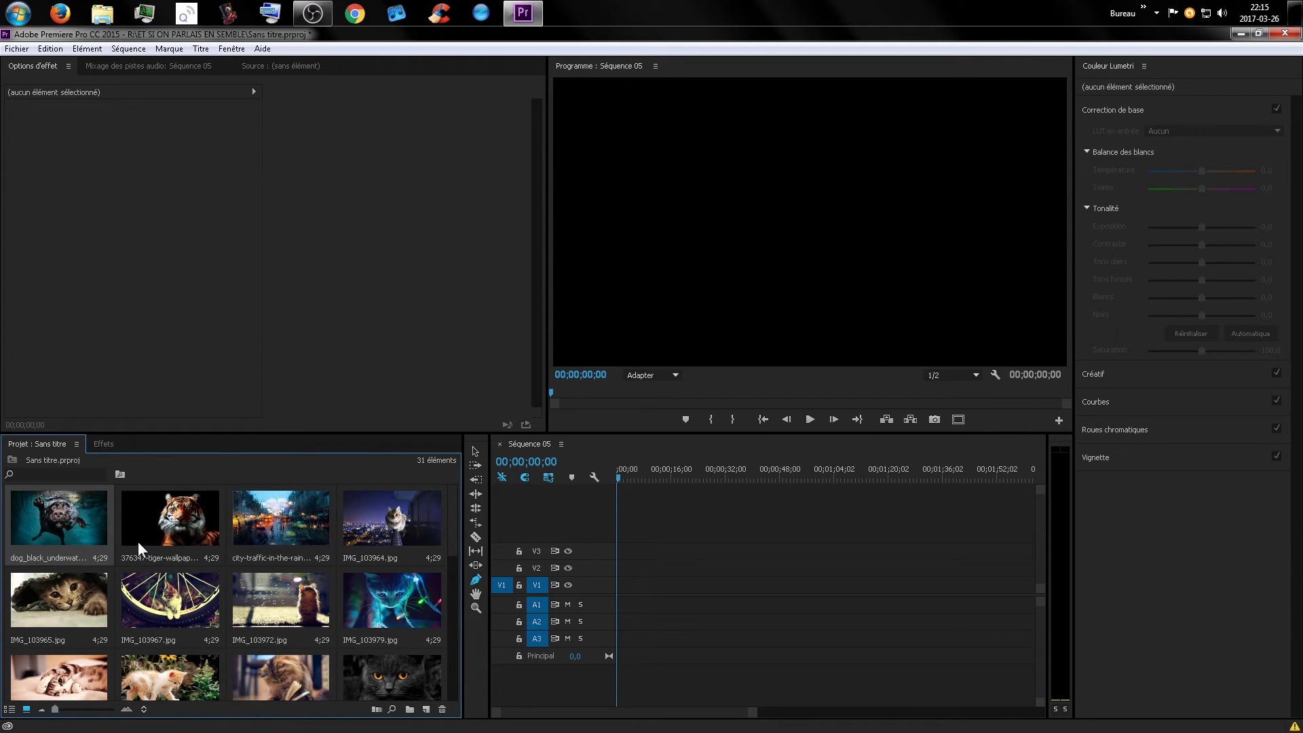
Open the underwater dog photo in the source monitor and rename it image 1
double_click(56, 556)
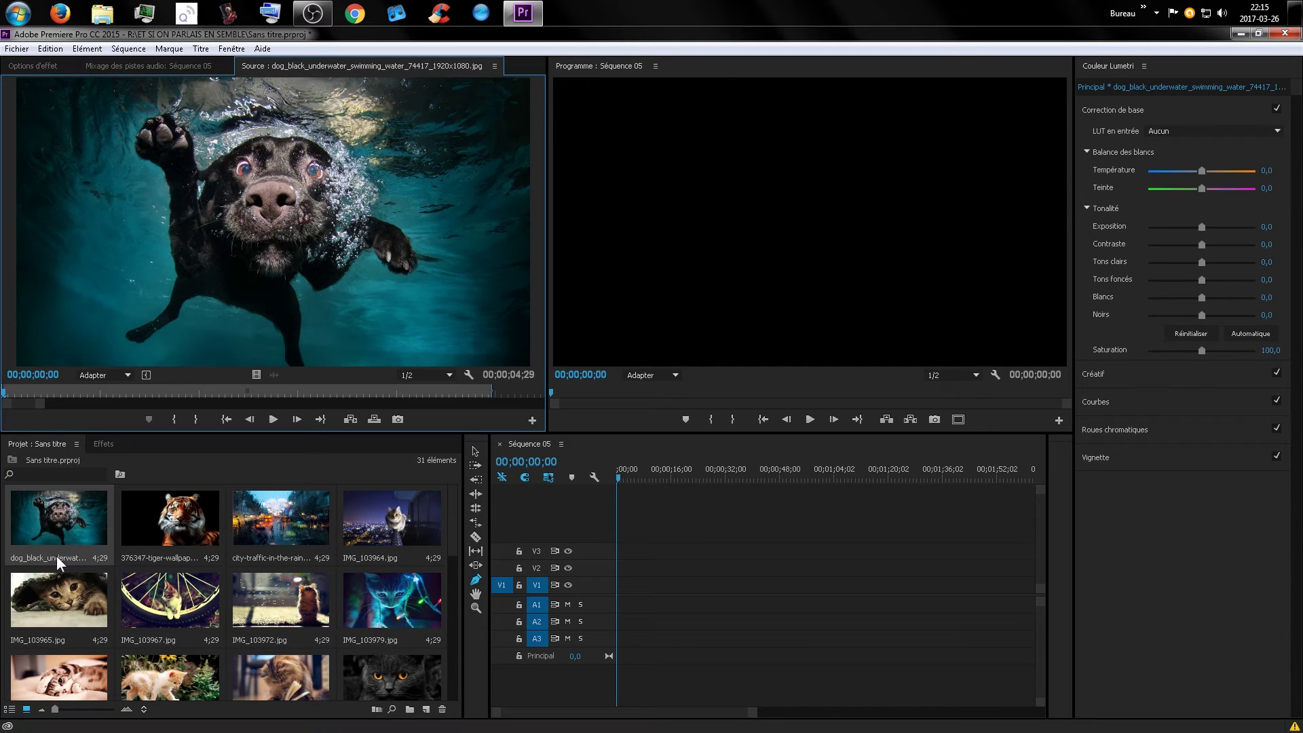
right_click(56, 556)
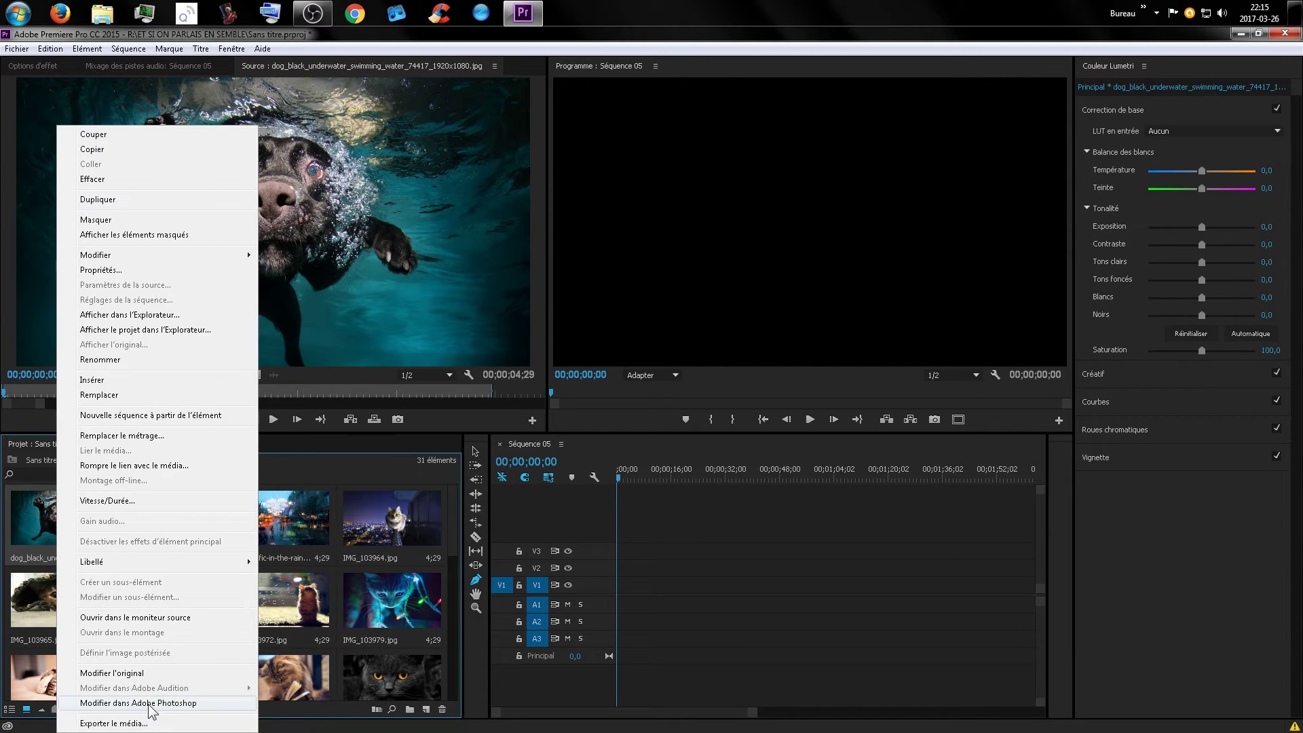
left_click(29, 555)
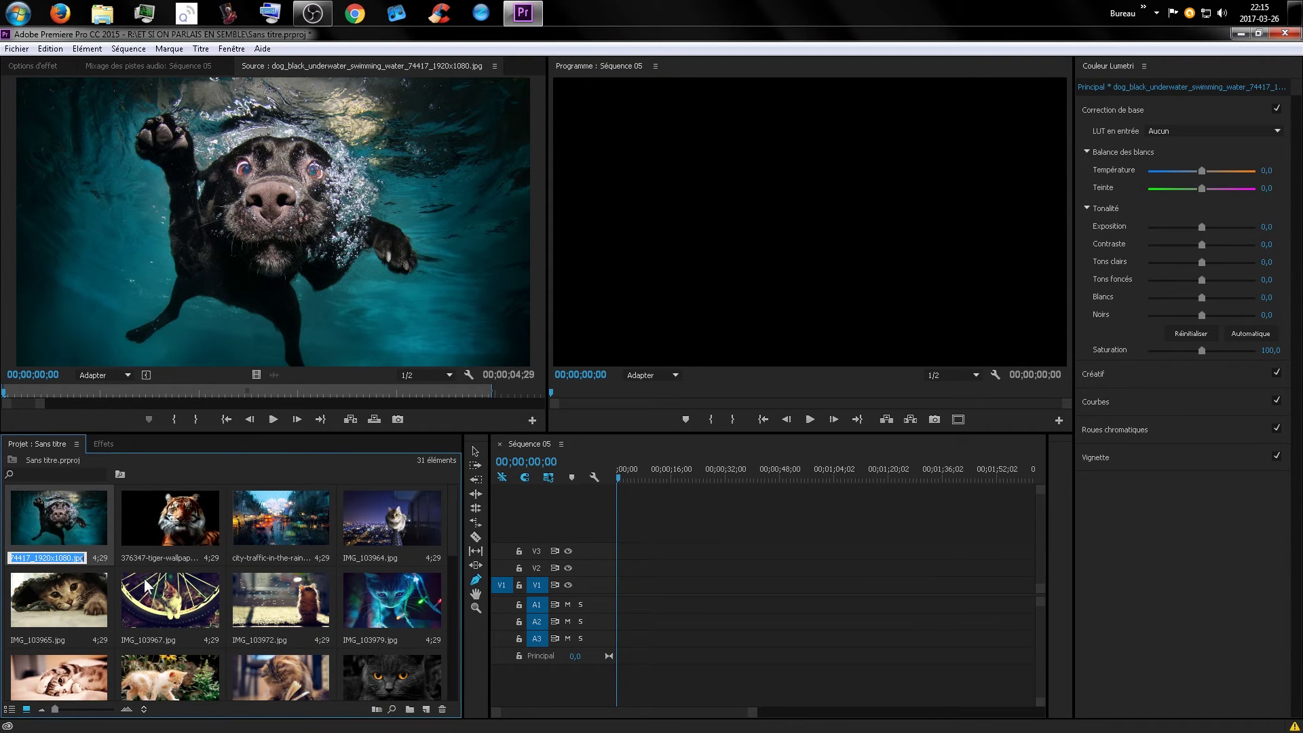
type("image 1")
key("Tab")
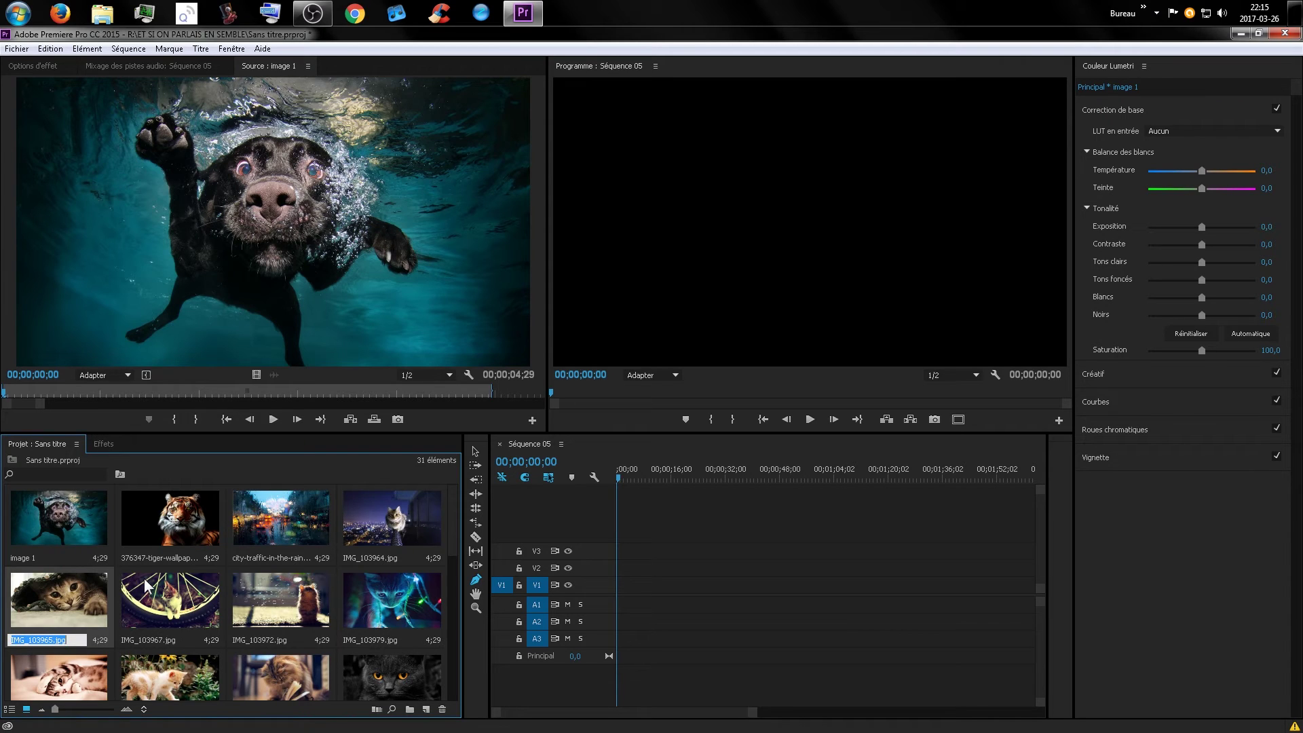
left_click(62, 519)
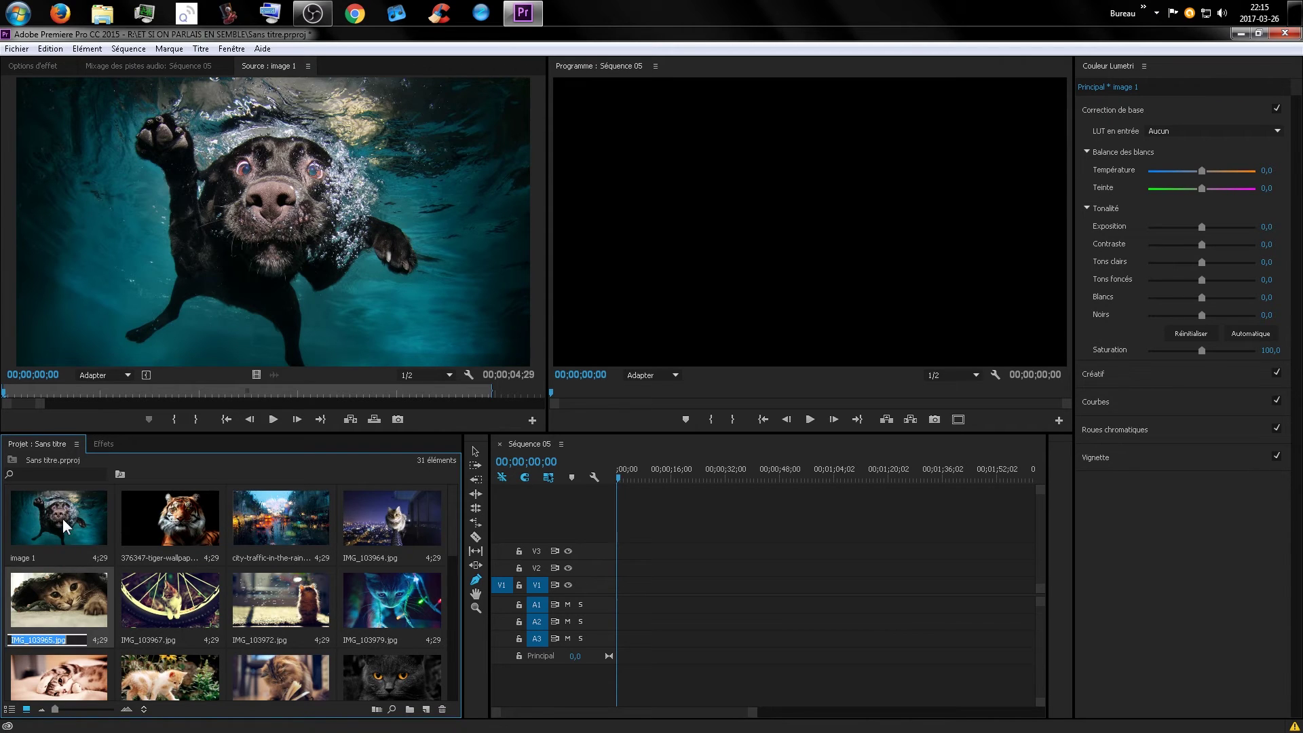
Reorder the photos by moving IMG_103979.jpg to third place, IMG_103964.jpg to fourth and IMG_103972.jpg to sixth
left_click(210, 508)
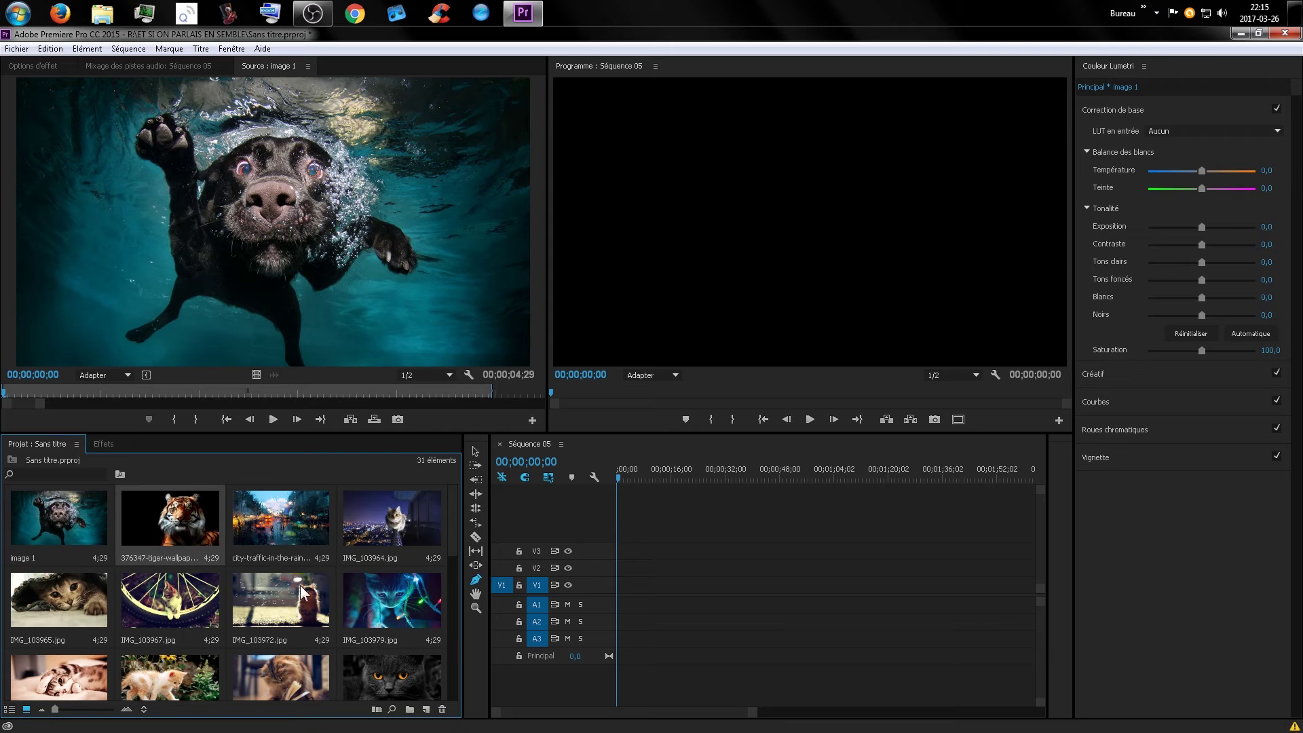
left_click(313, 609)
left_click_drag(398, 629, 238, 528)
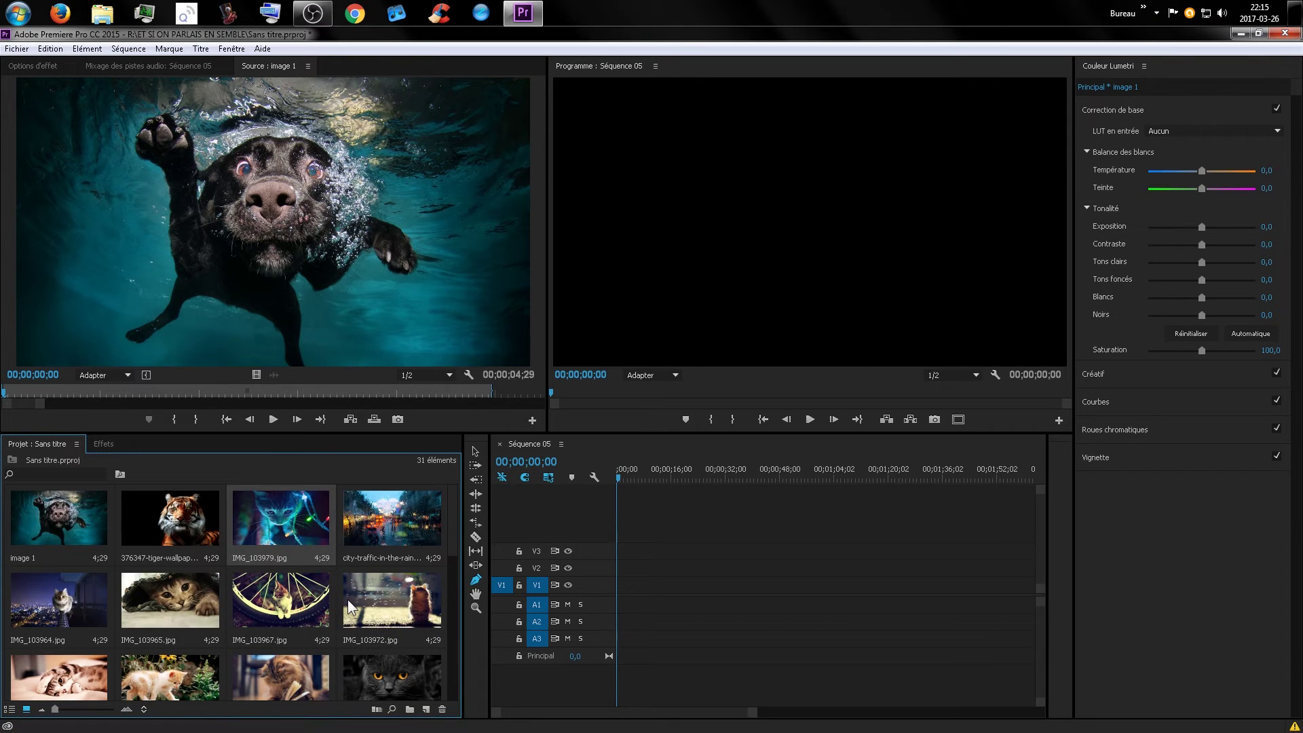
left_click_drag(67, 617, 381, 547)
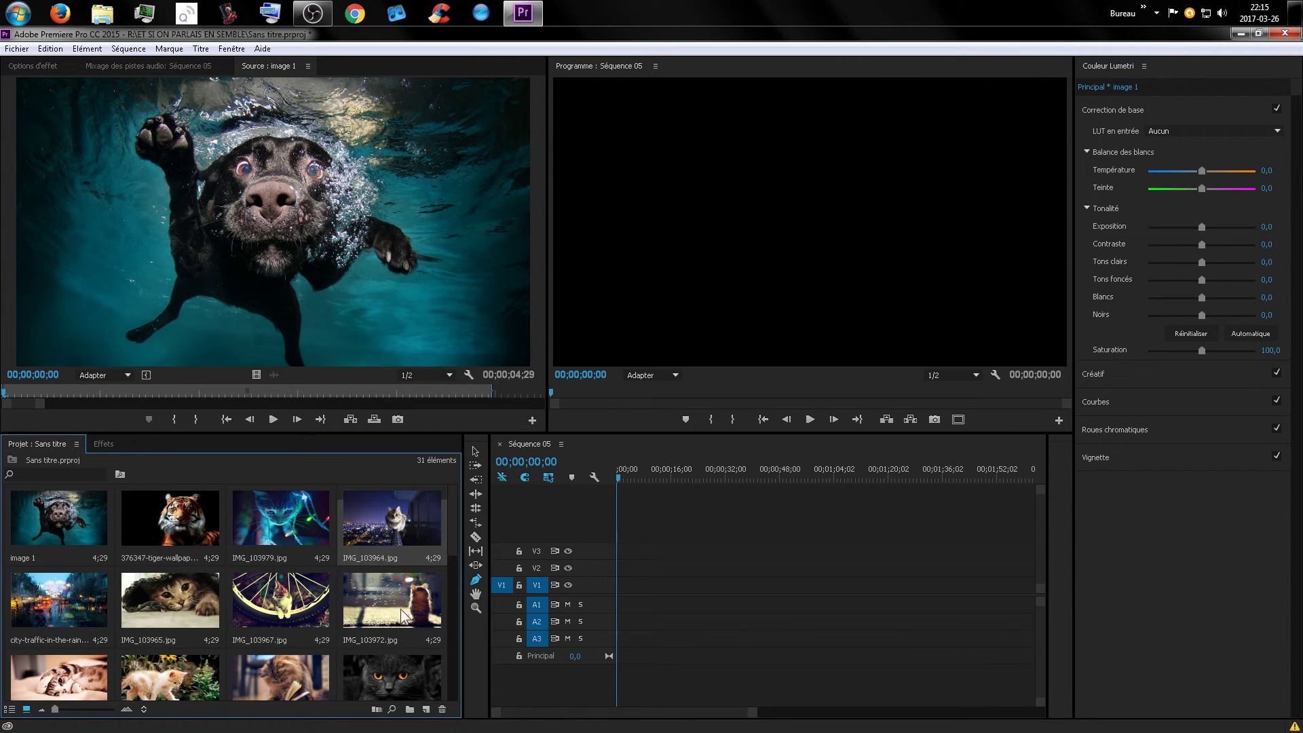
left_click_drag(400, 609, 112, 612)
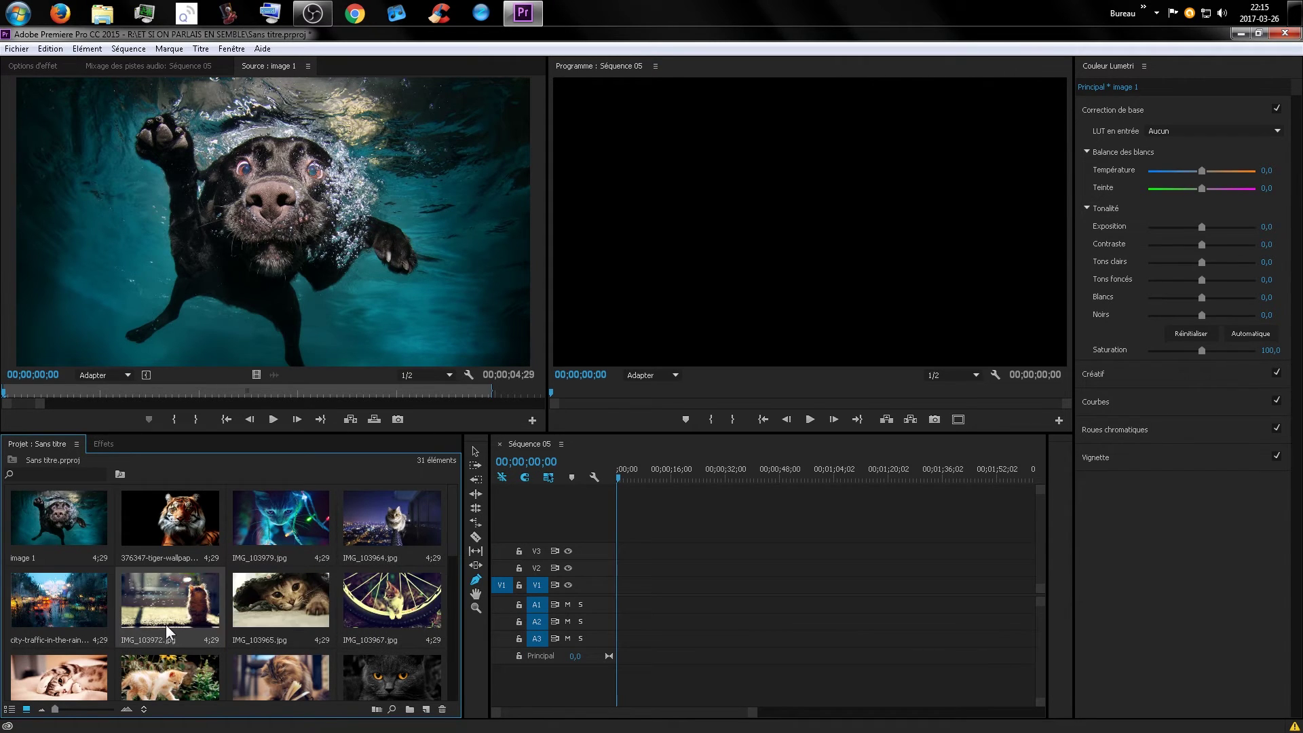
Select all photos from image 1 through the red fox, excluding the sequence, and open Automatiser à la séquence for them
left_click(63, 514)
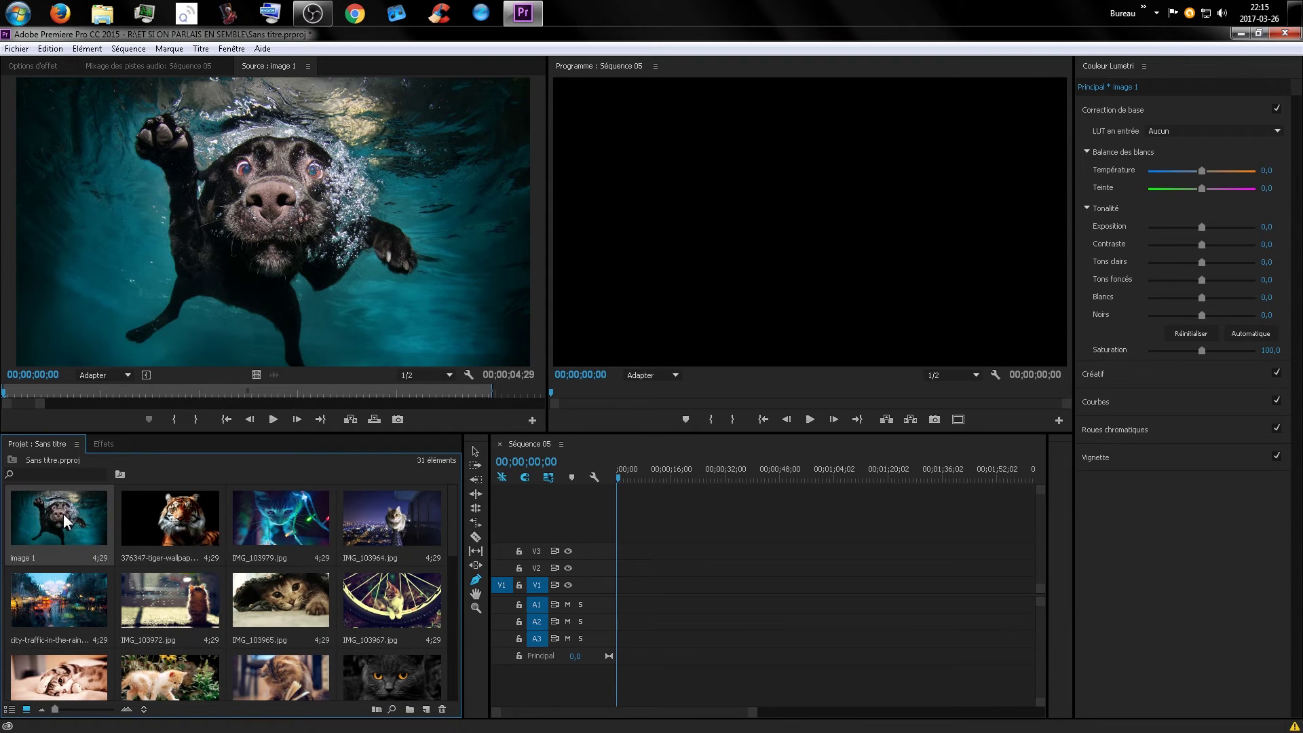
scroll(342, 604, "down", 5)
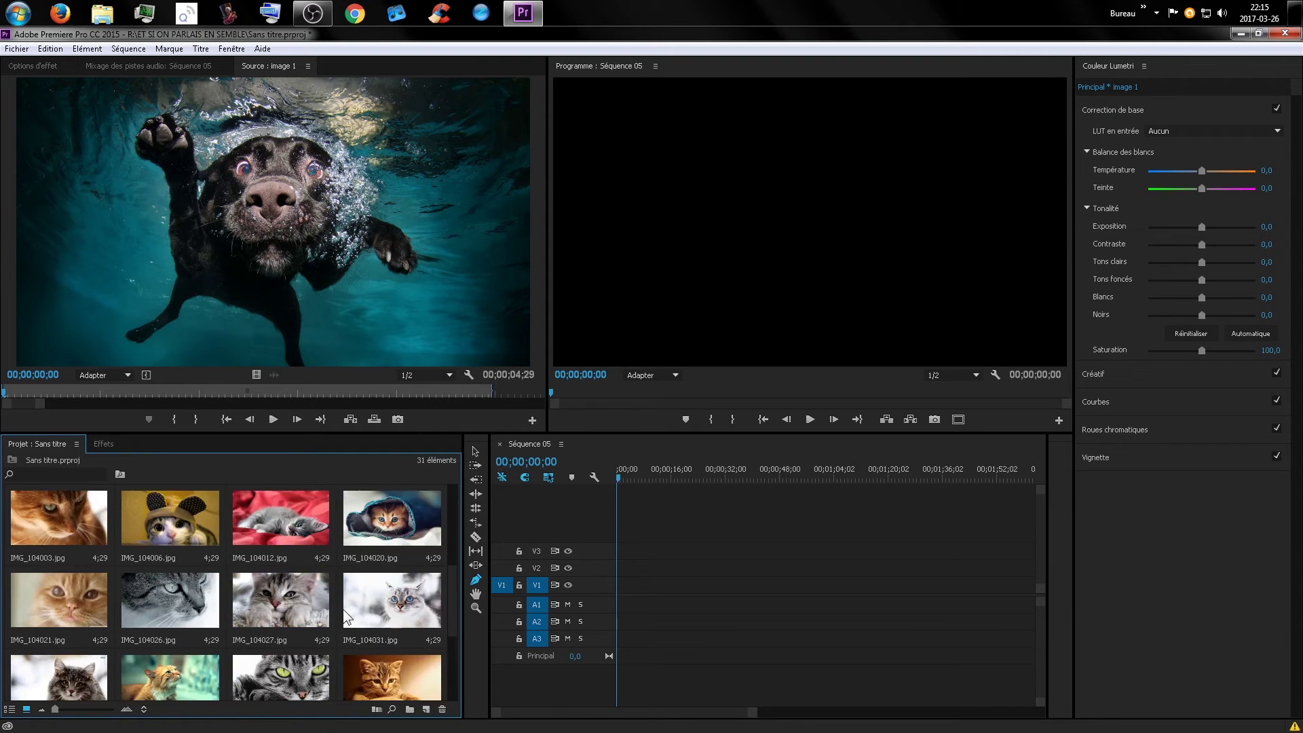
left_click(215, 658, "shift")
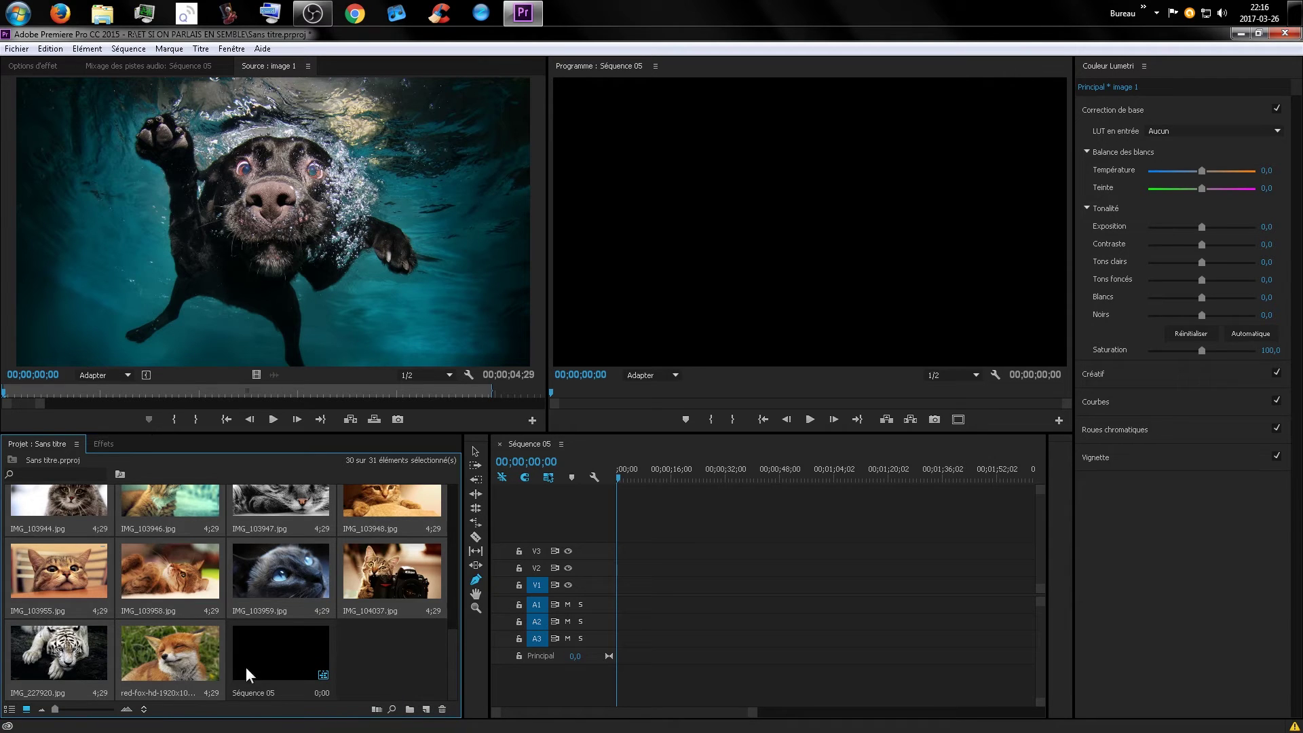
left_click(377, 709)
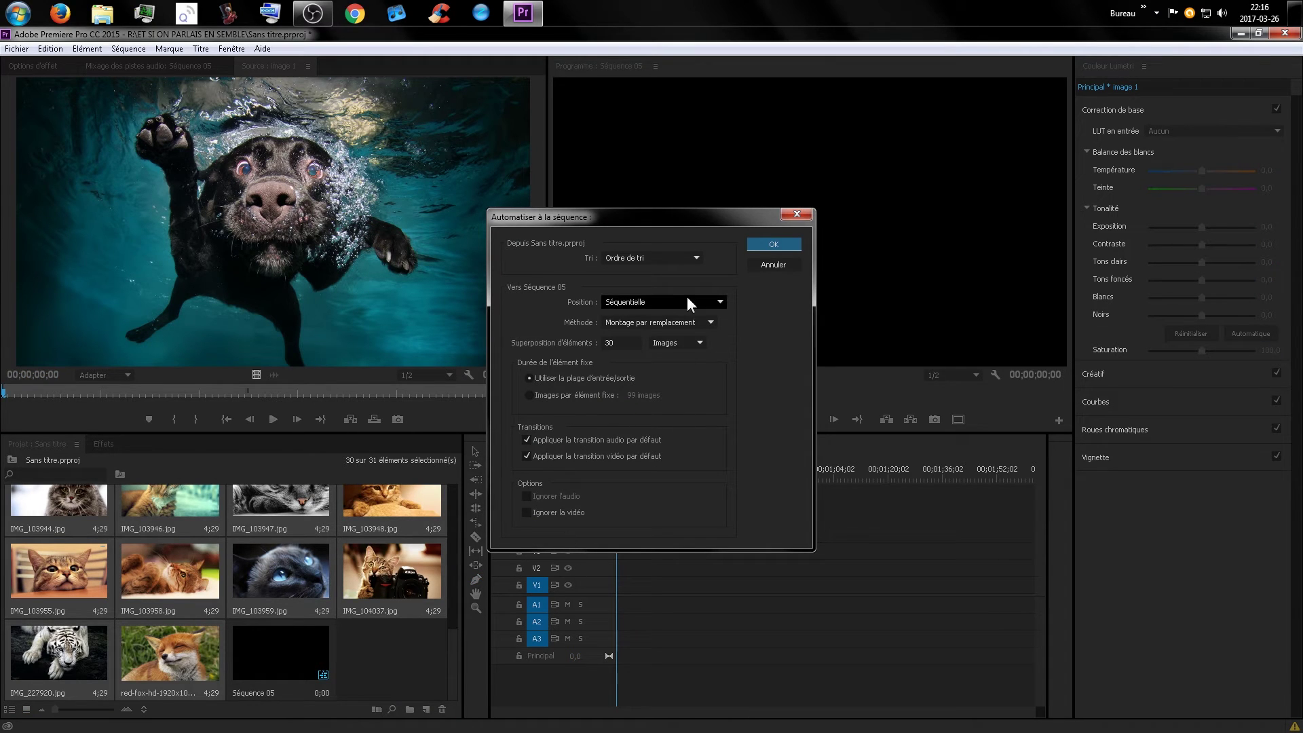
Examine the available sort order, position, method and overlap unit choices for the automated sequence without changing them
left_click(660, 258)
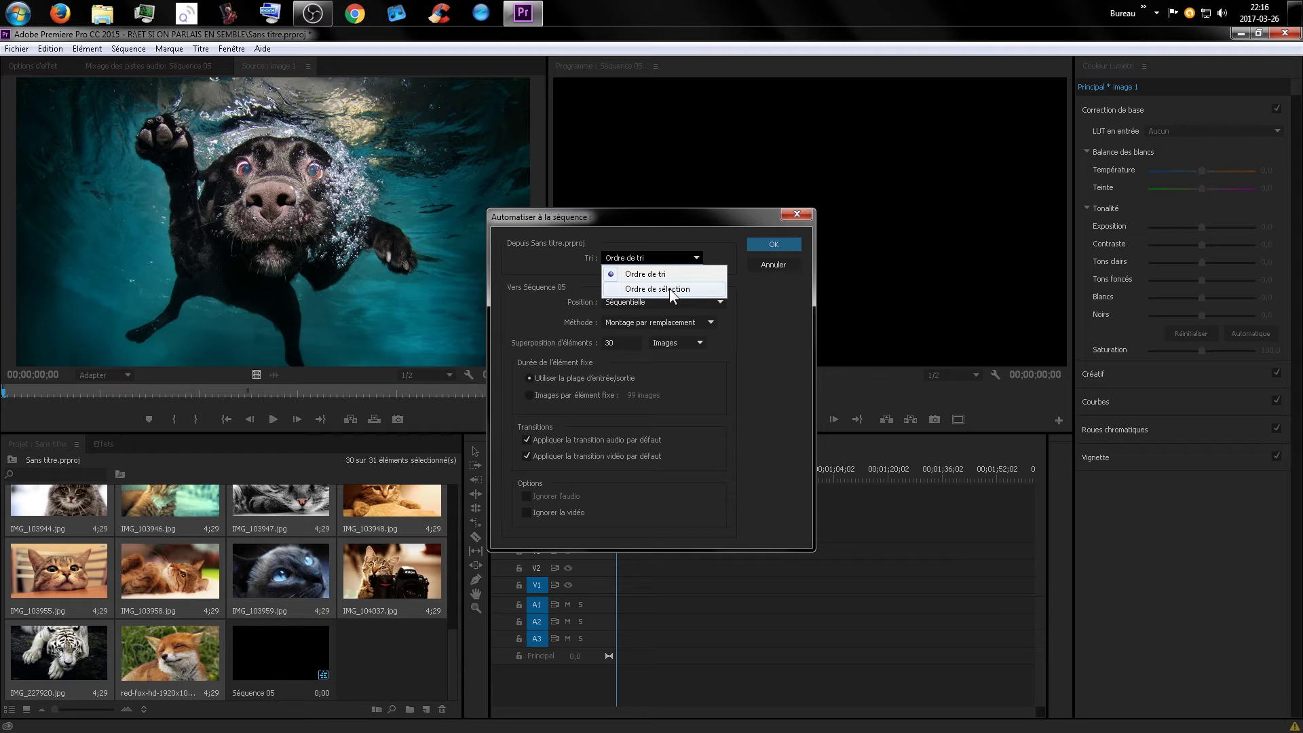
left_click(662, 271)
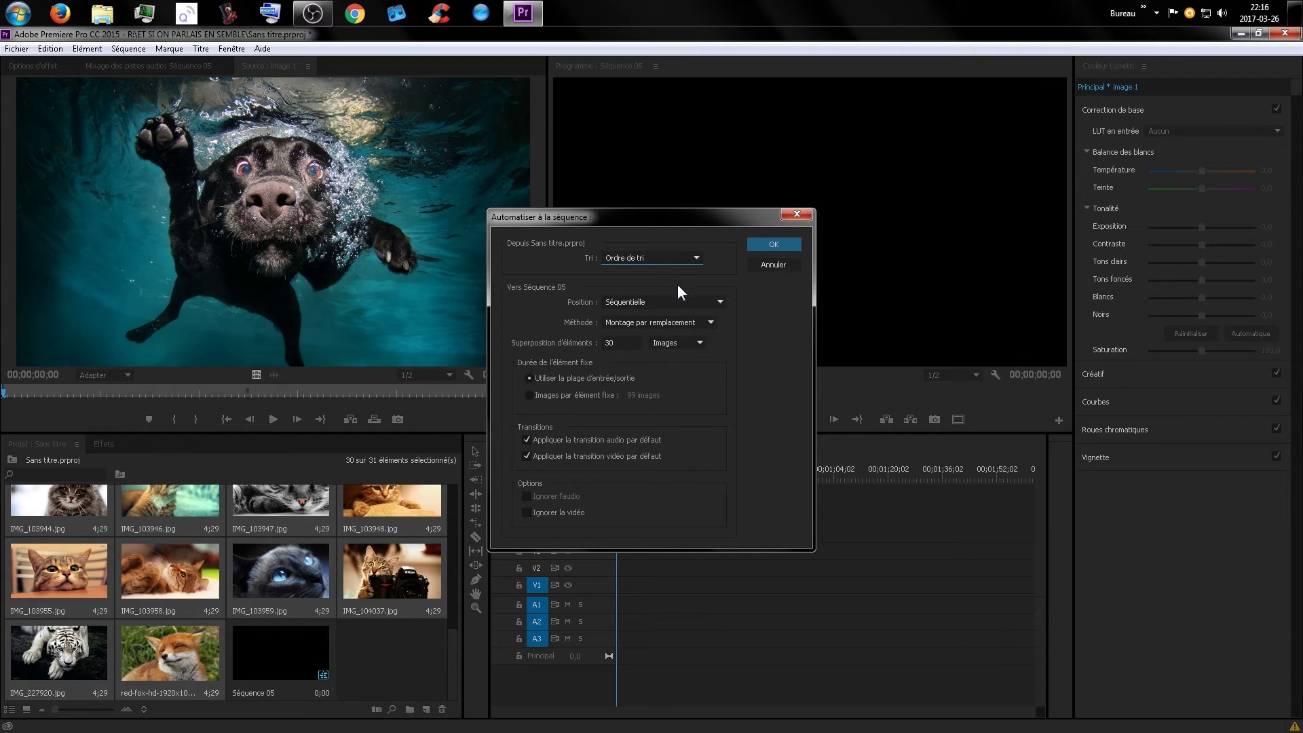
left_click(702, 301)
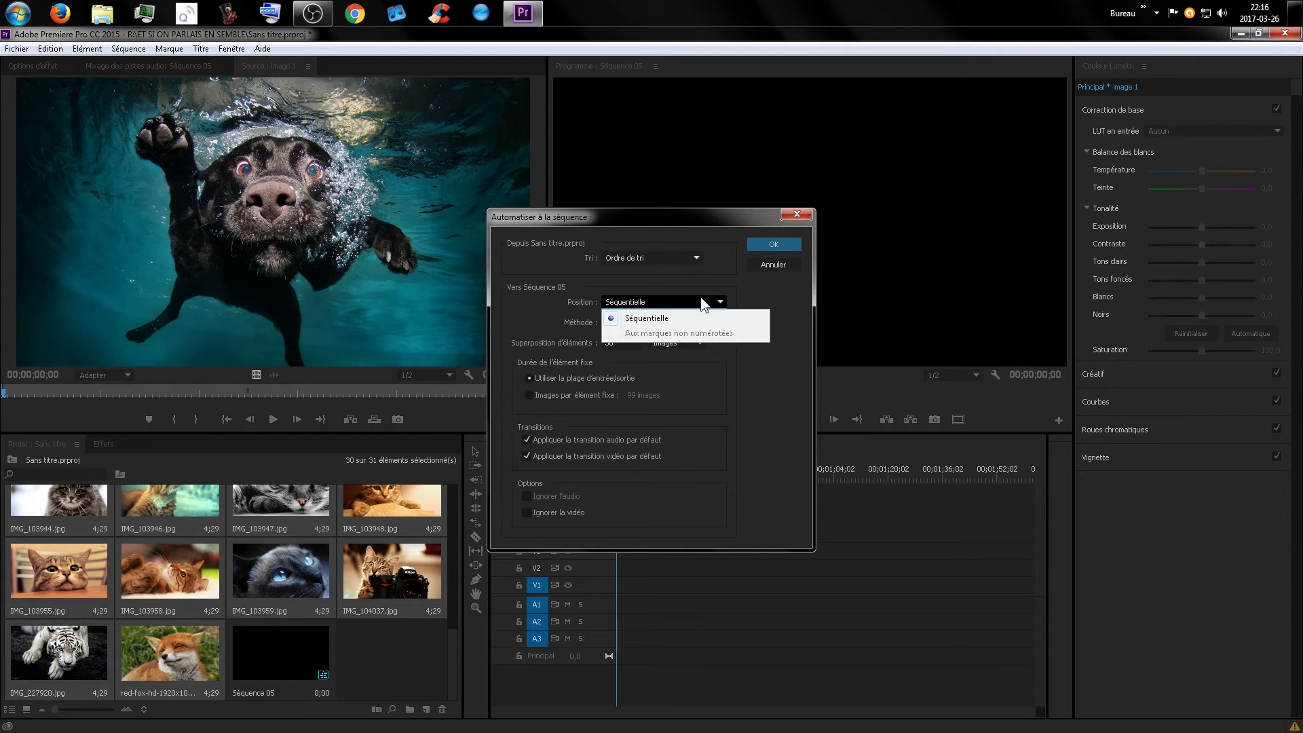
left_click(702, 303)
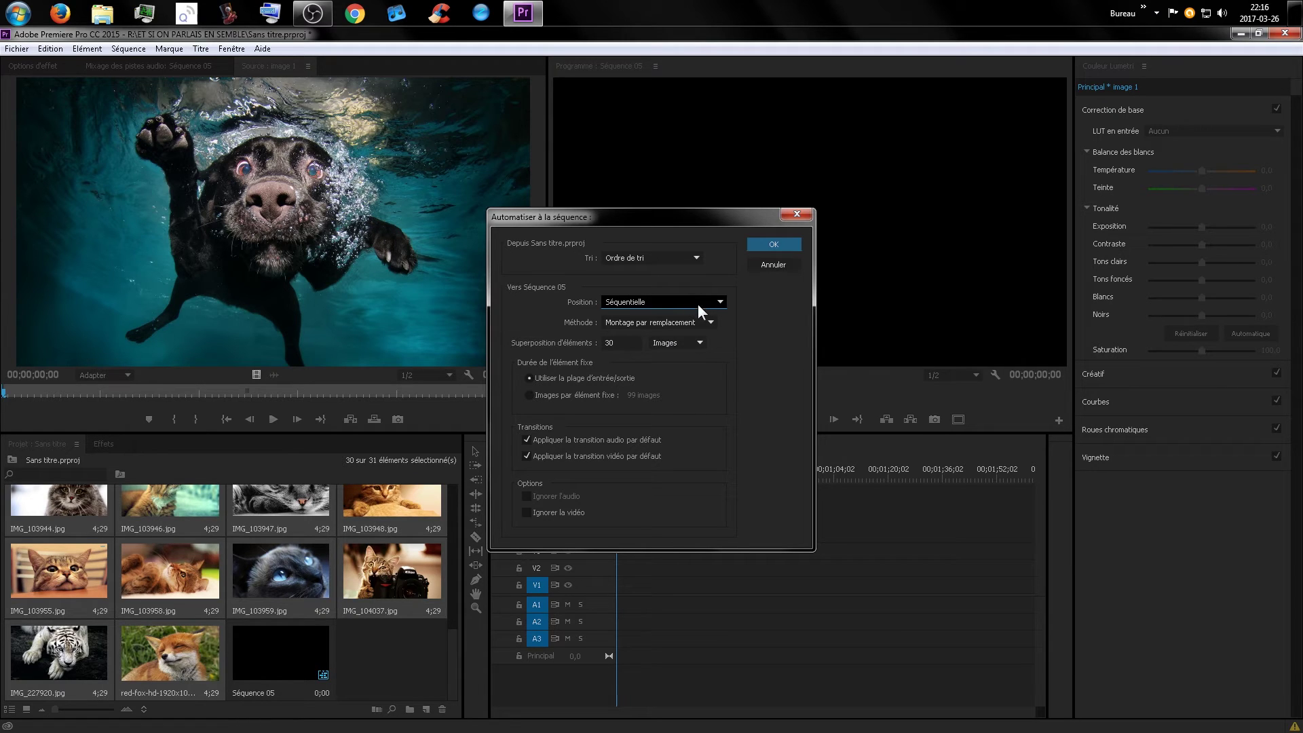
left_click(691, 323)
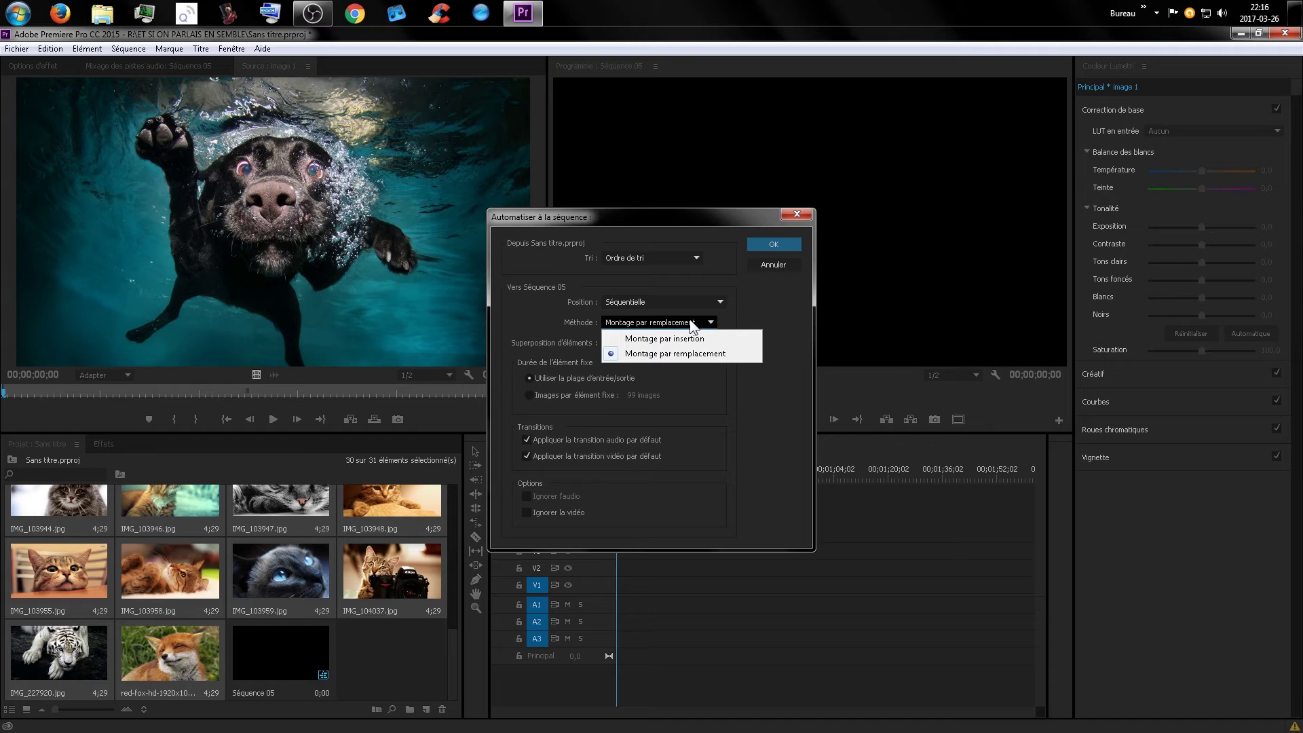
left_click(776, 321)
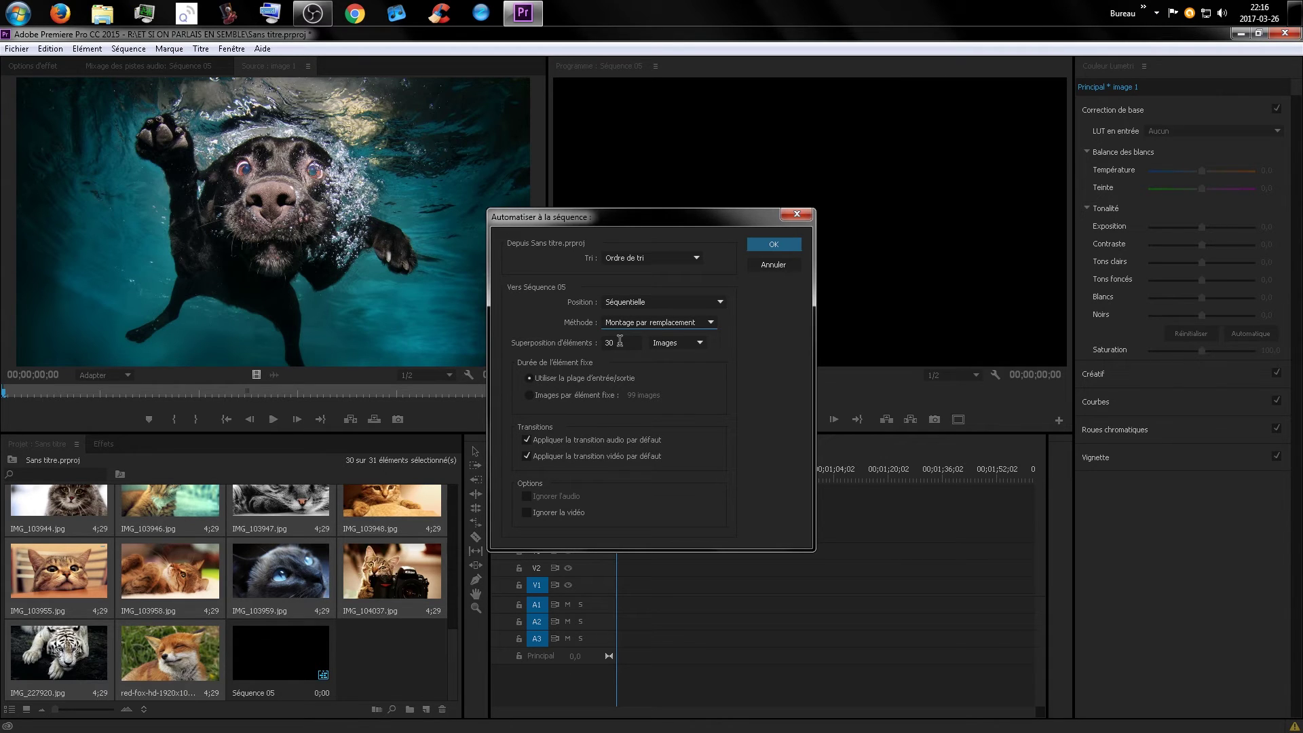
left_click(701, 343)
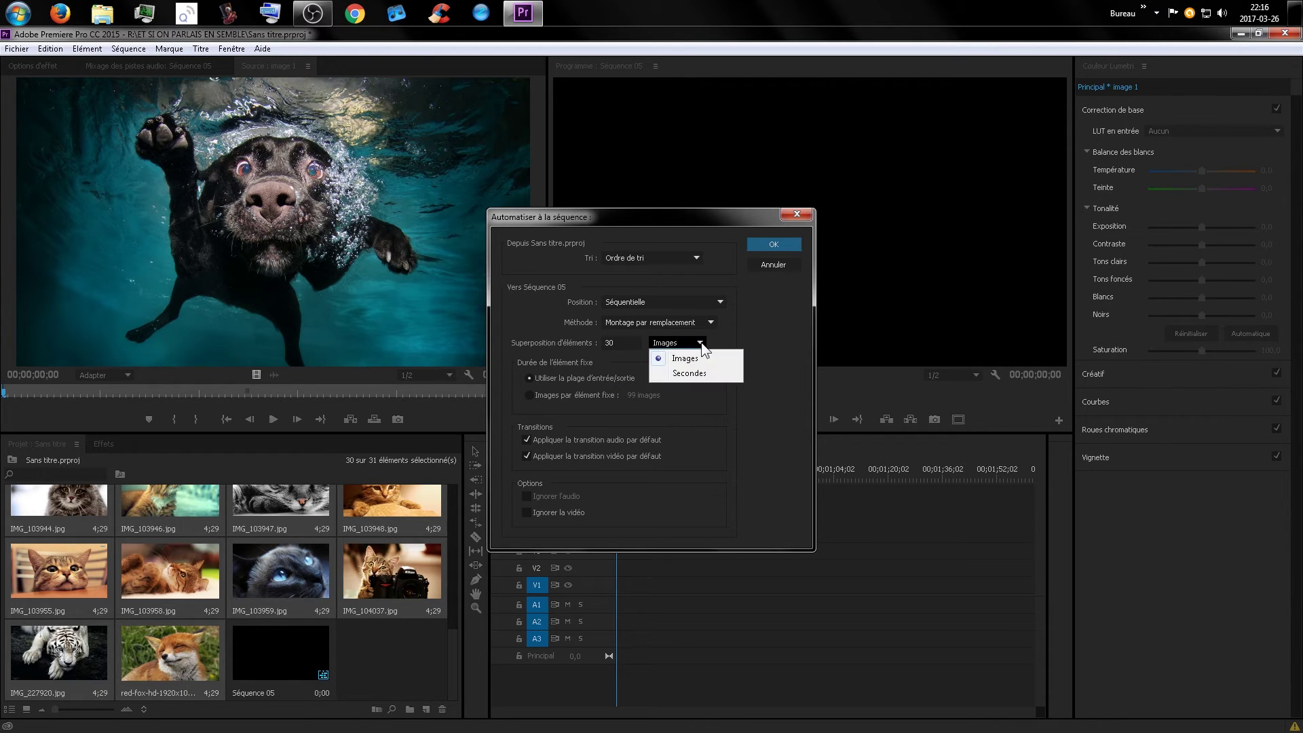
left_click(701, 344)
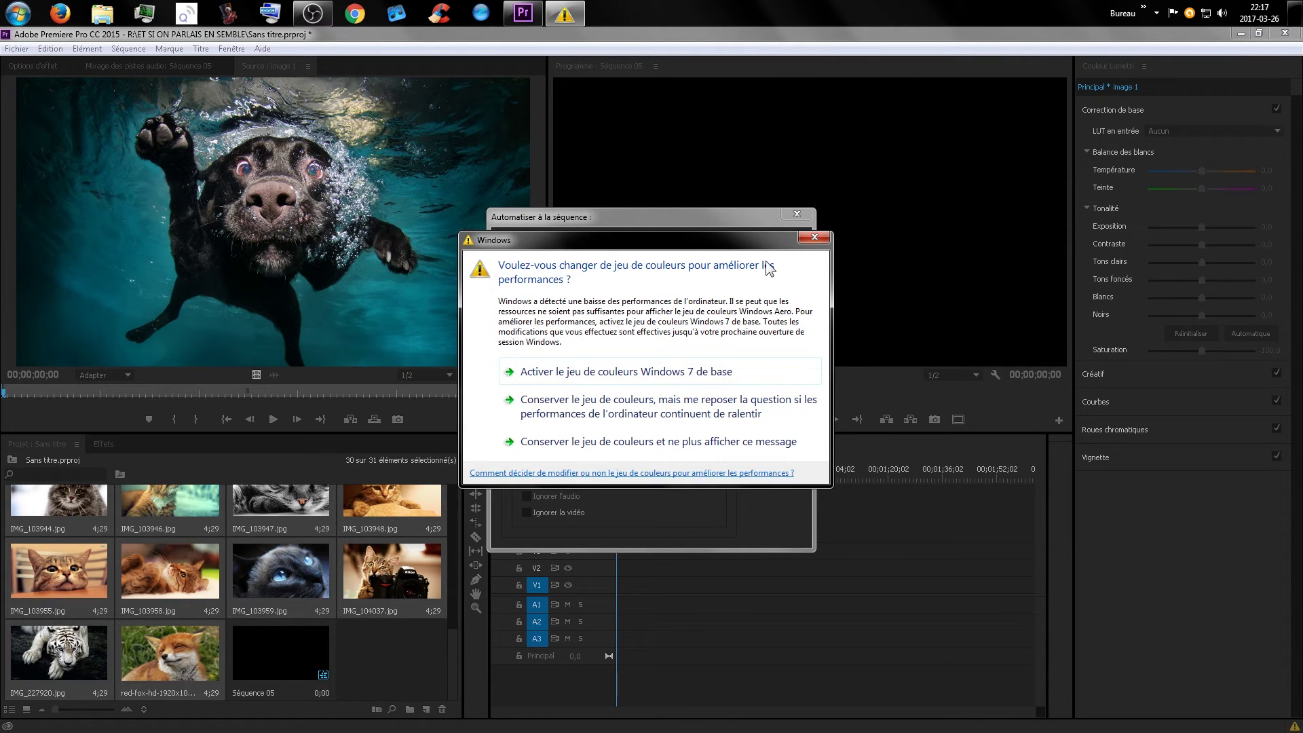
Keep the Windows colour scheme and automate the photos to Séquence 05 using Montage par remplacement, a 30-image overlap and default transitions
left_click(553, 407)
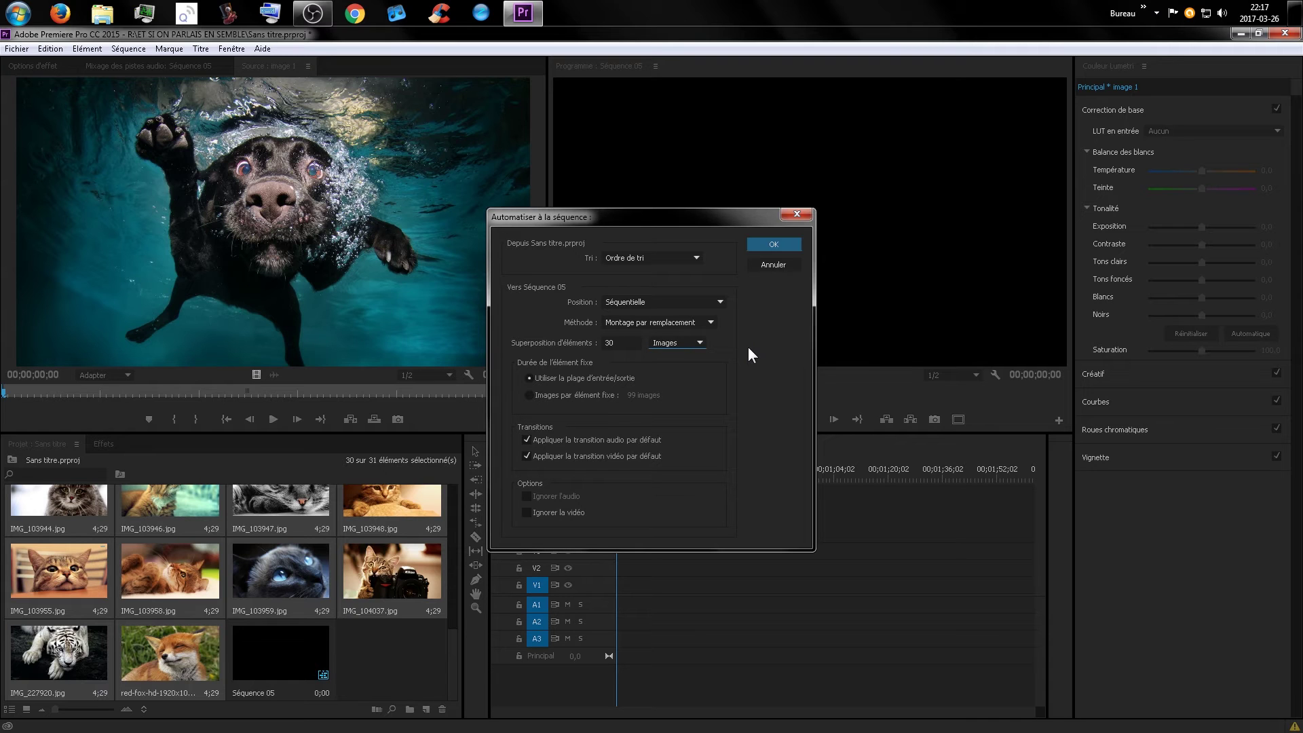
left_click(772, 243)
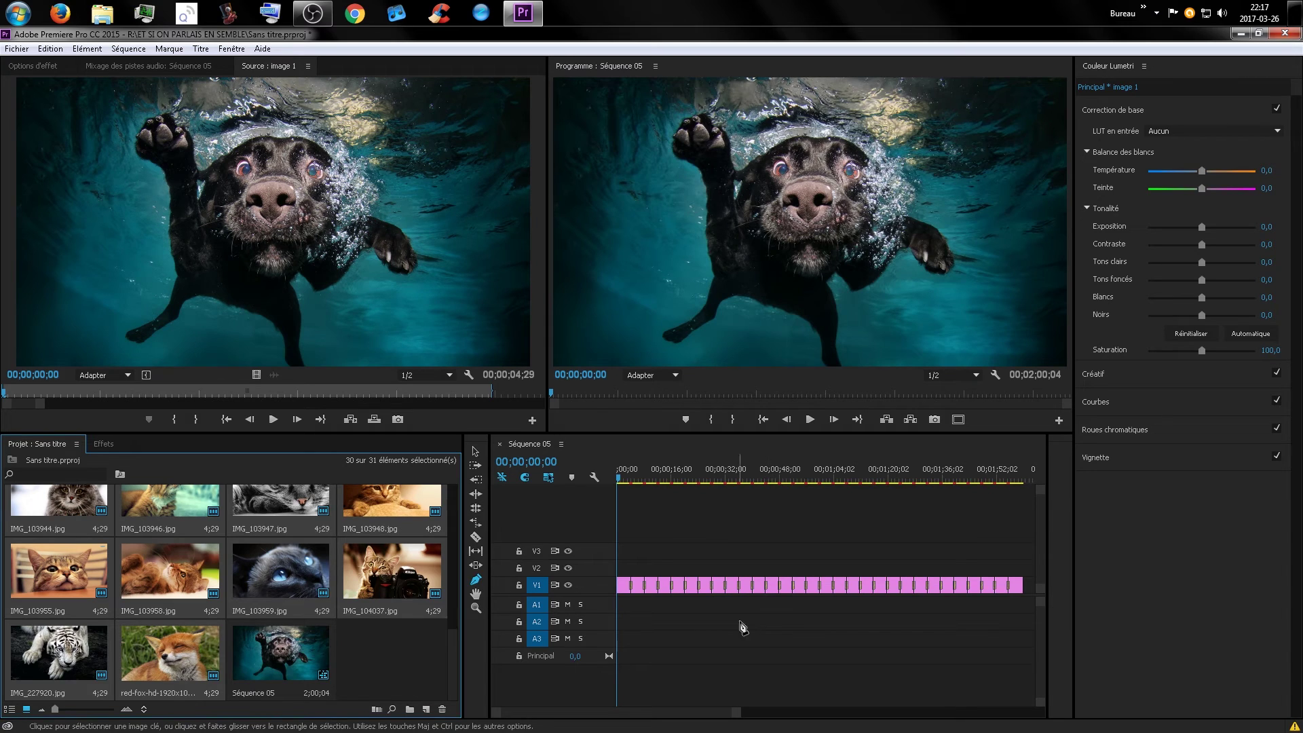
left_click(614, 712)
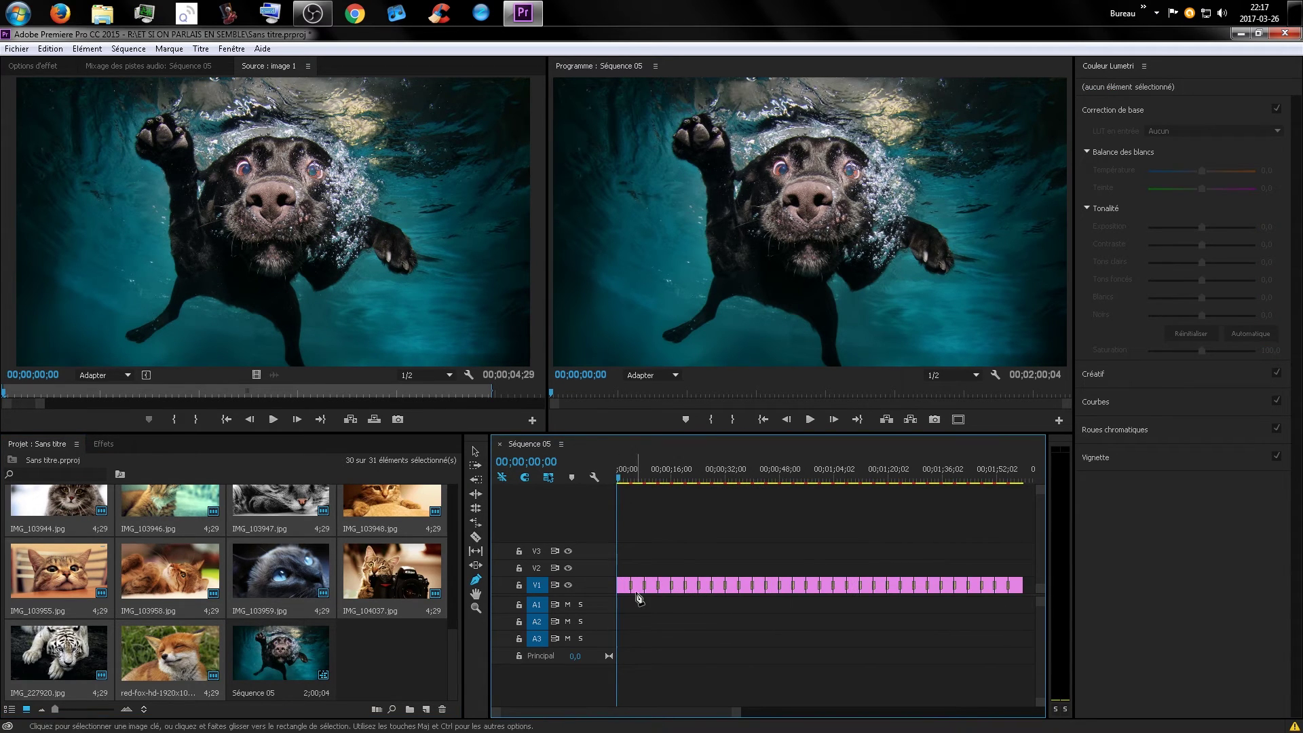
scroll(634, 597, "up", 3)
scroll(628, 599, "up", 4)
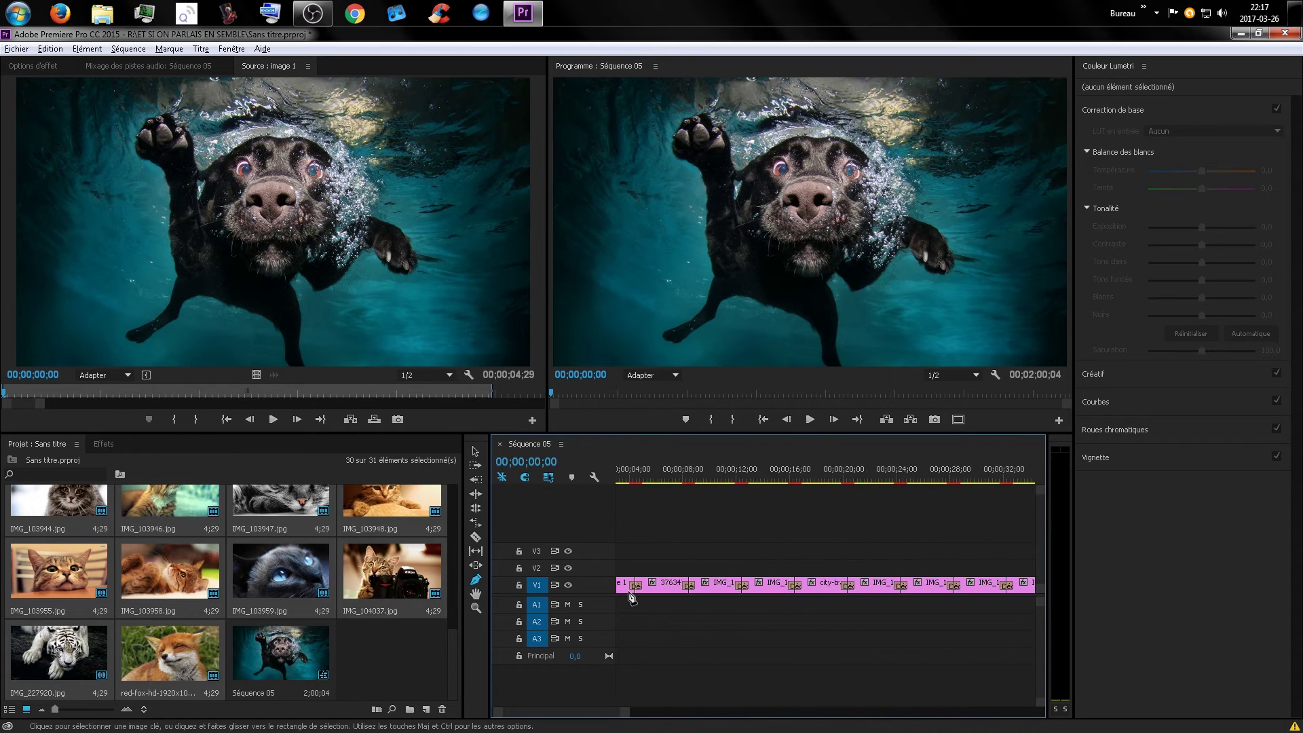
left_click_drag(572, 715, 544, 715)
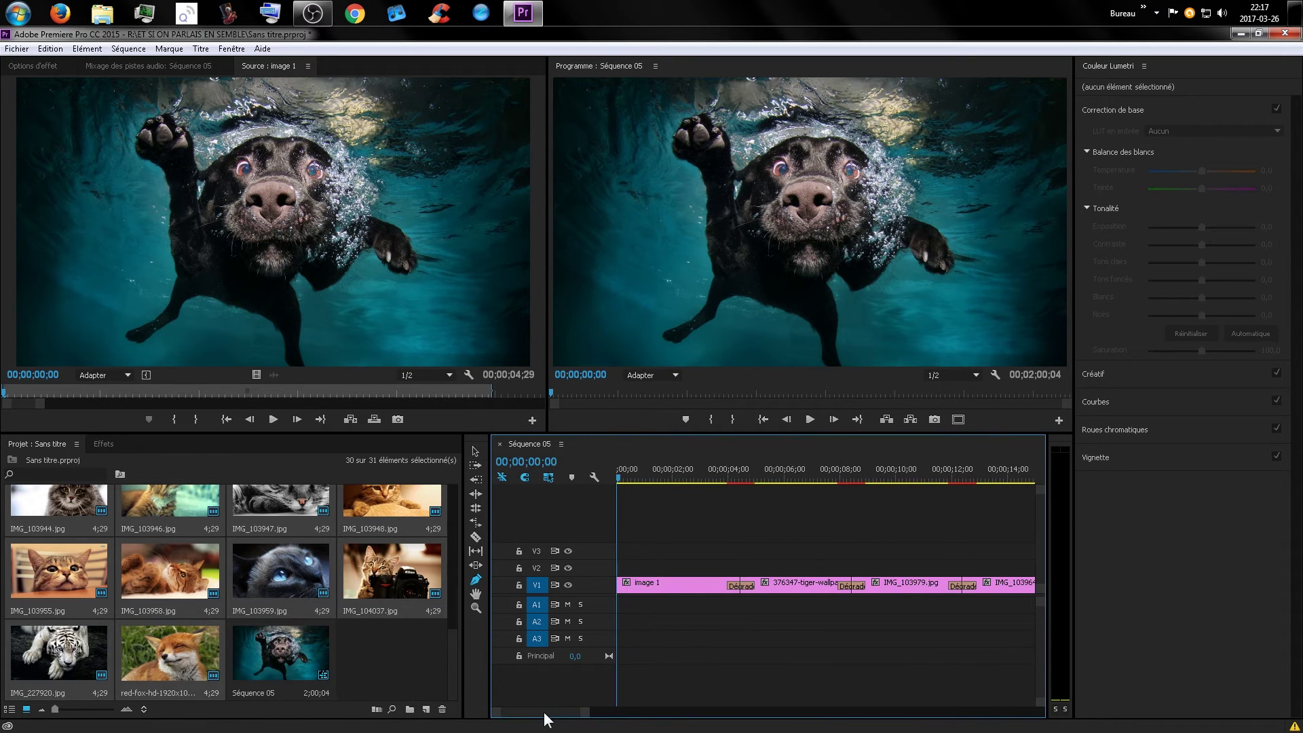
Select the first transition in the montage and check the default-transition option for Dégradé in the video transitions
left_click(737, 591)
left_click(103, 444)
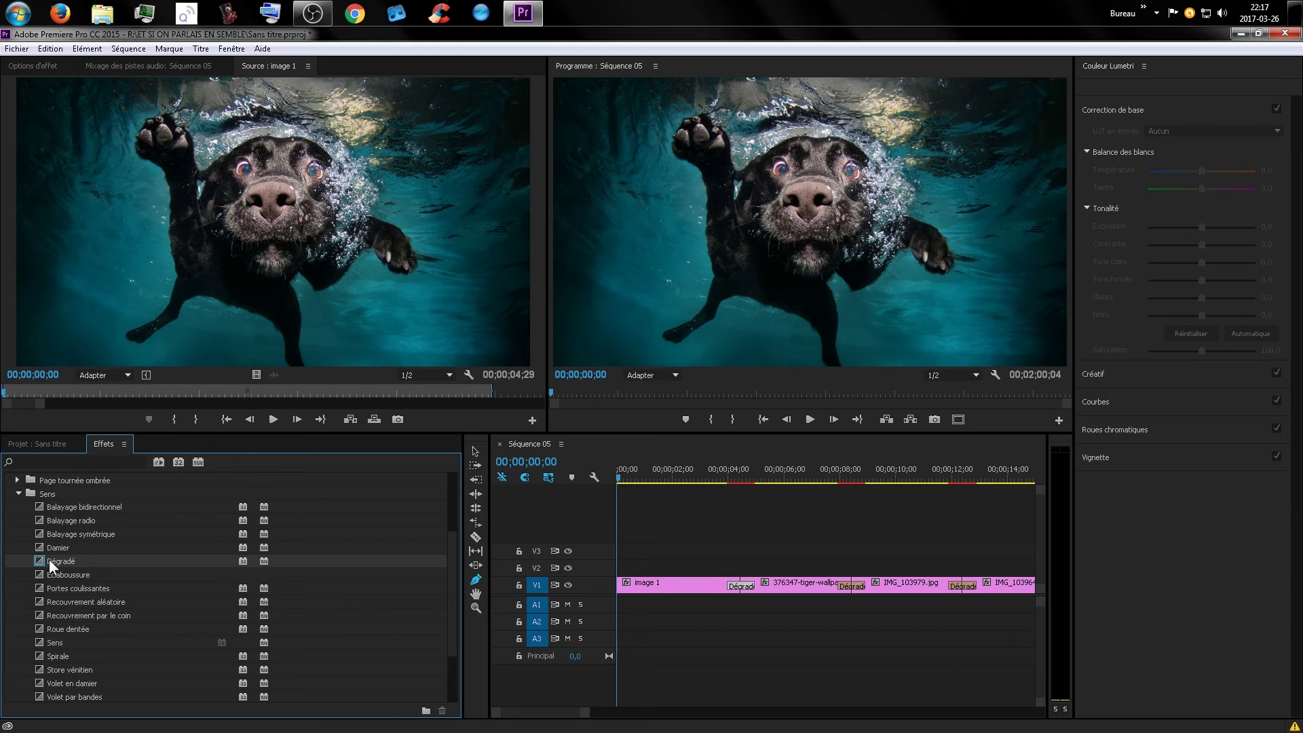
right_click(63, 559)
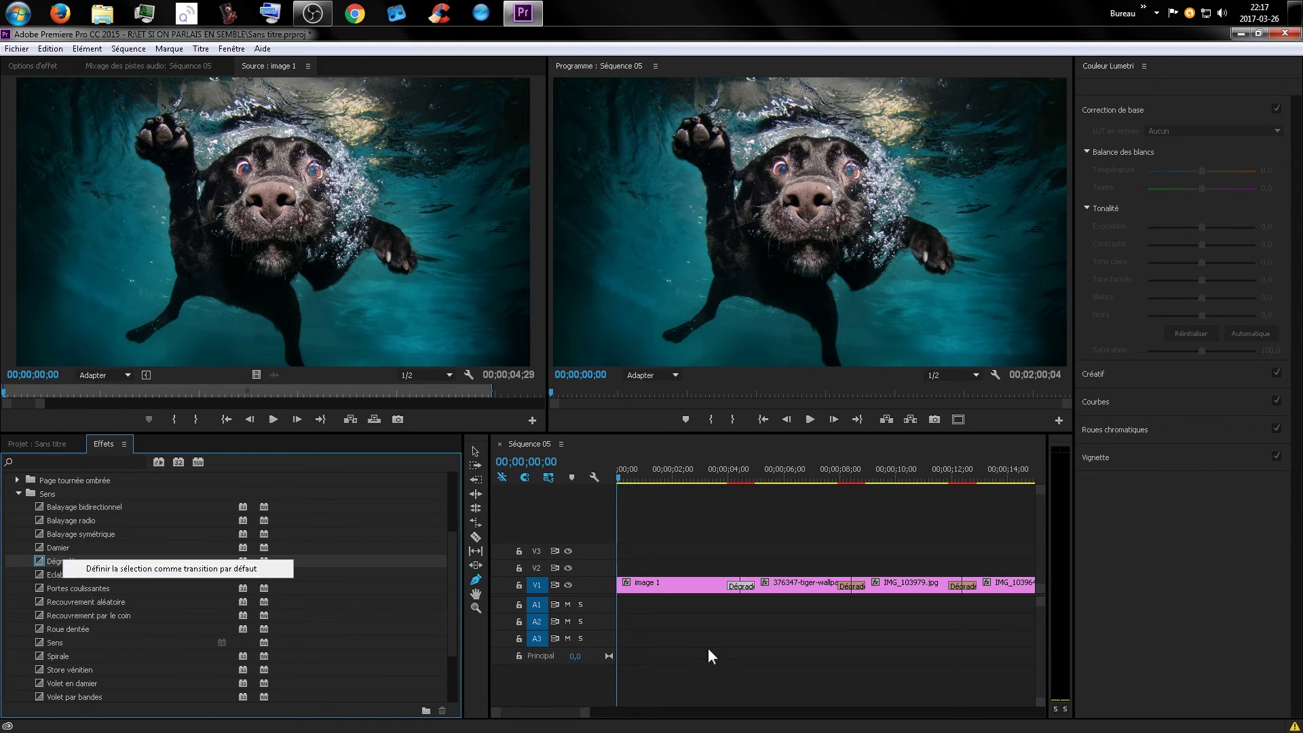
left_click(47, 560)
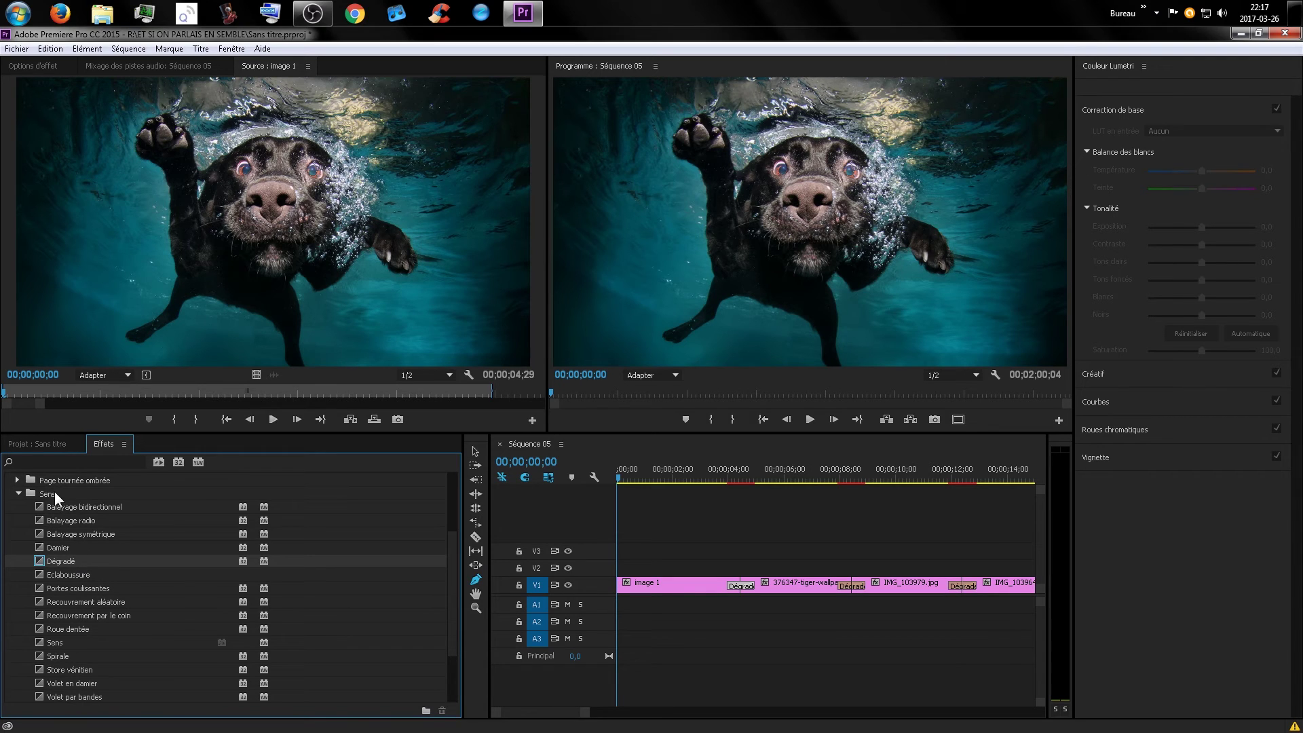
Play the montage from its start through the IMG_103964.jpg and city traffic photos to preview the Dégradé transitions
key("space")
left_click(739, 612)
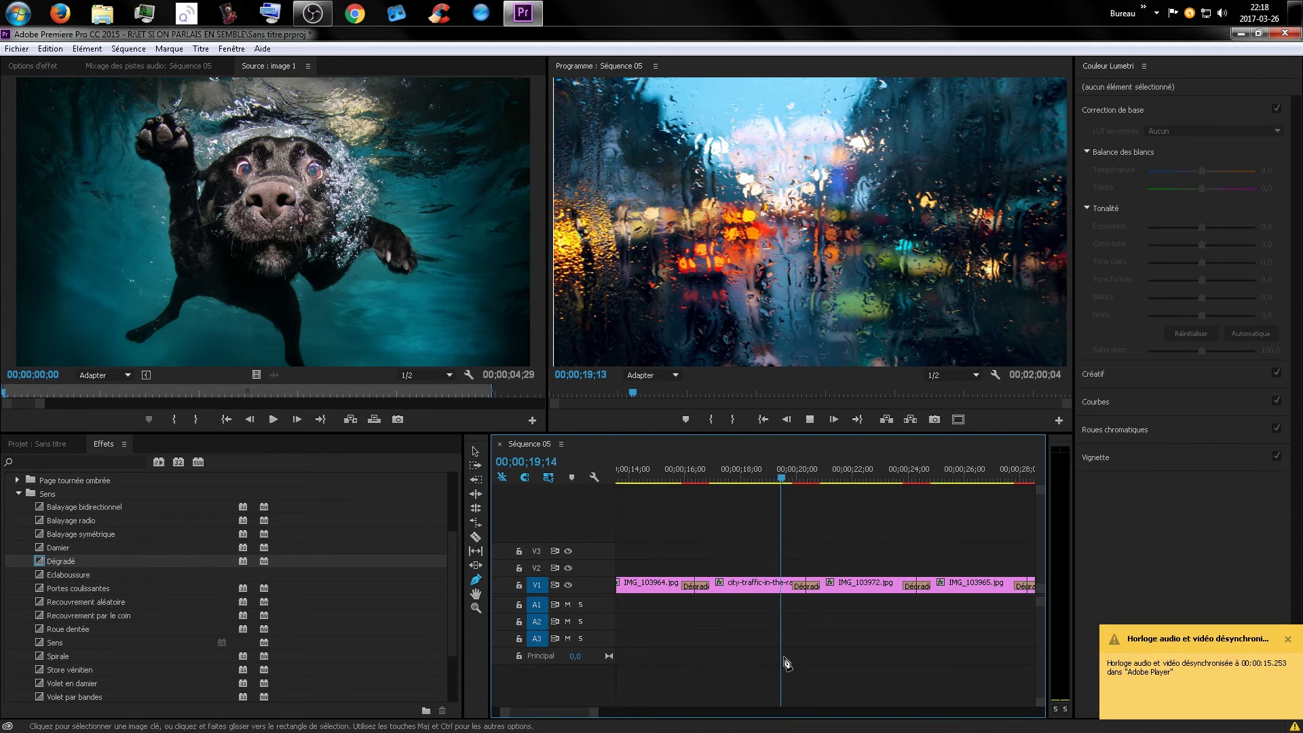
key("space")
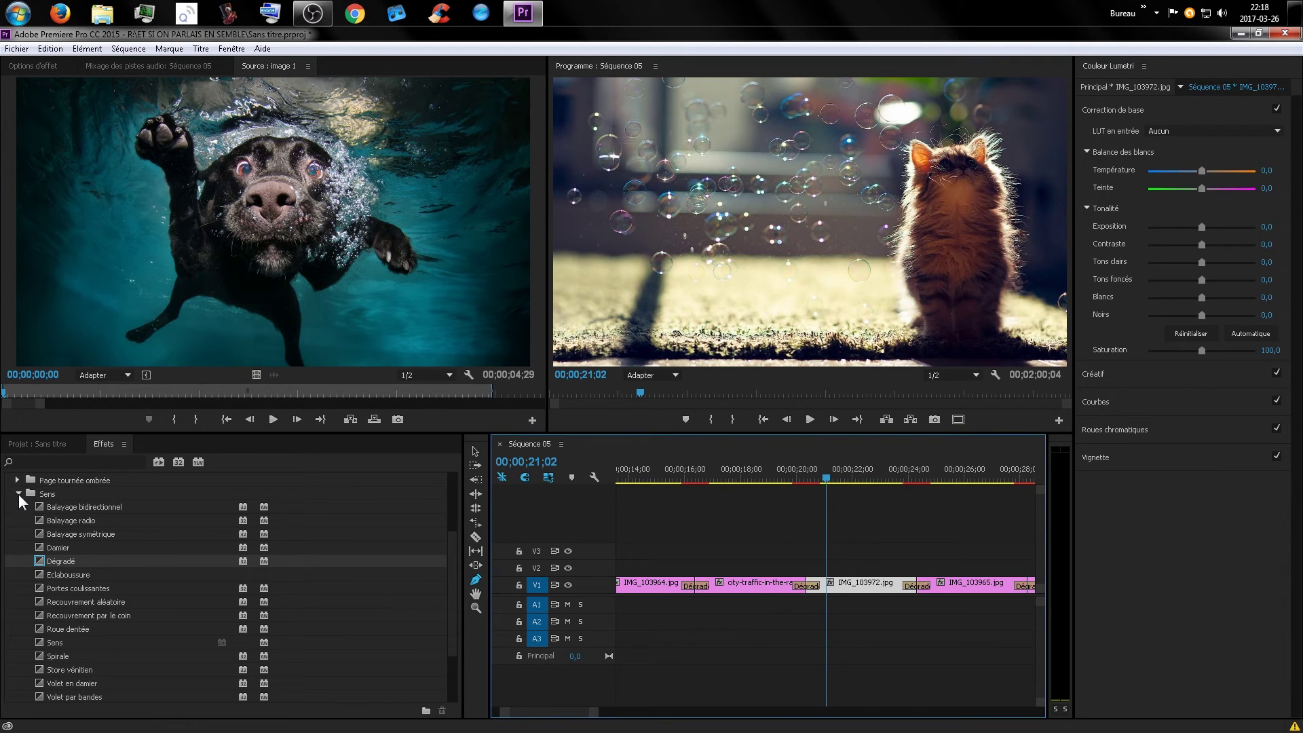
Replace the transition between IMG_103972.jpg and IMG_103965.jpg with Recouvrement par le coin and play it back
left_click(72, 618)
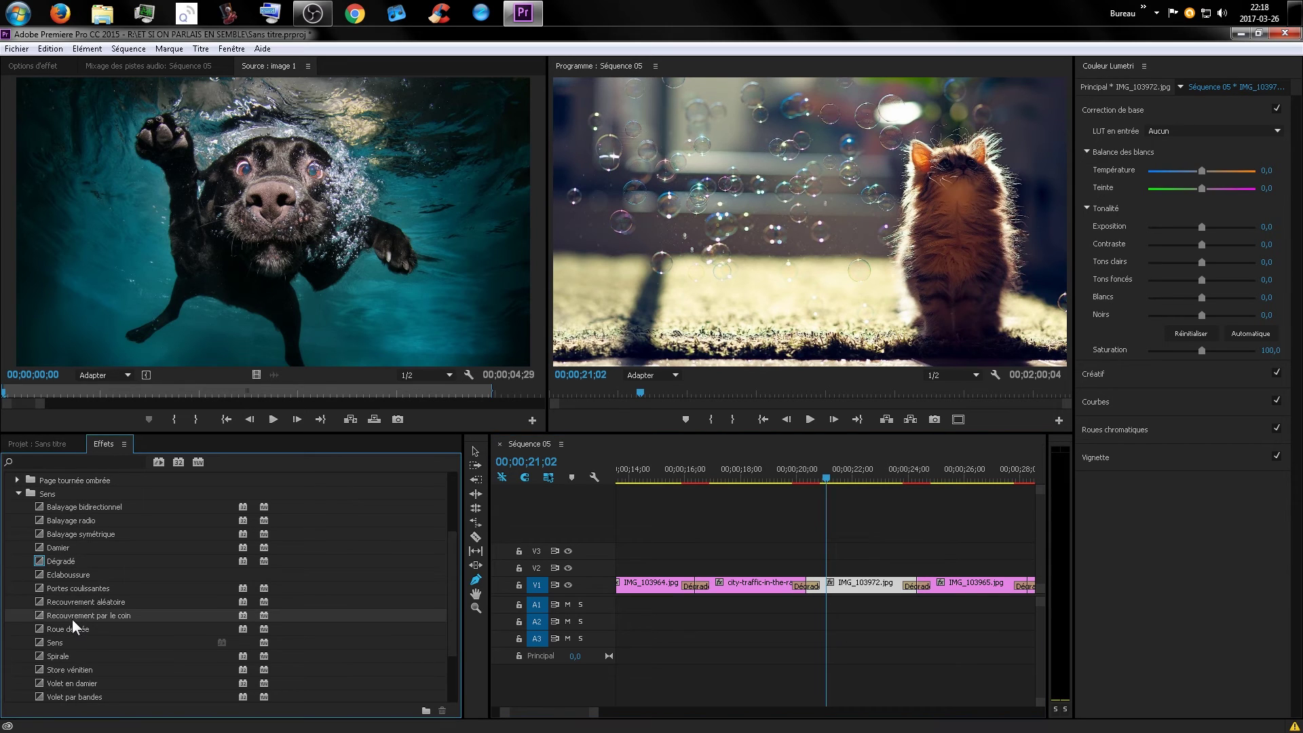
left_click_drag(72, 619, 982, 588)
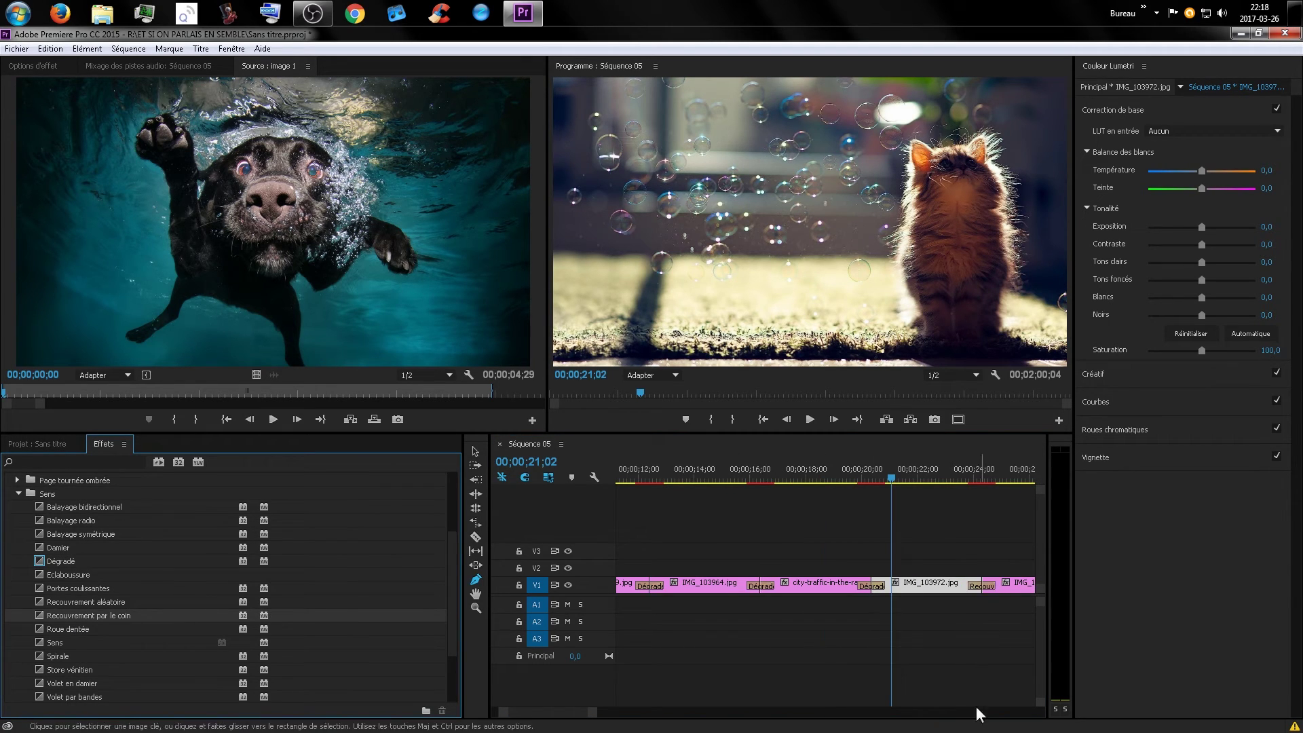
key("space")
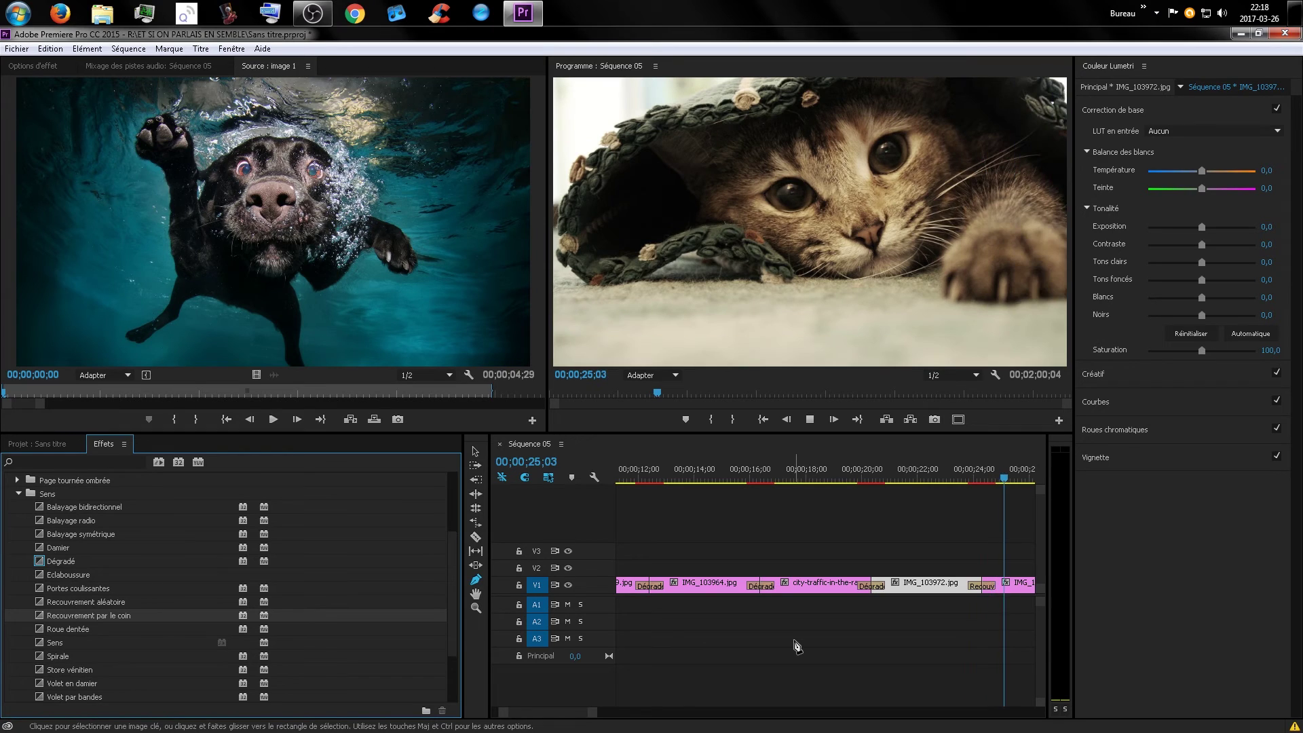
key("space")
Delete all photos and transitions from the Séquence 05 timeline
key("minus")
key("minus")
key("minus")
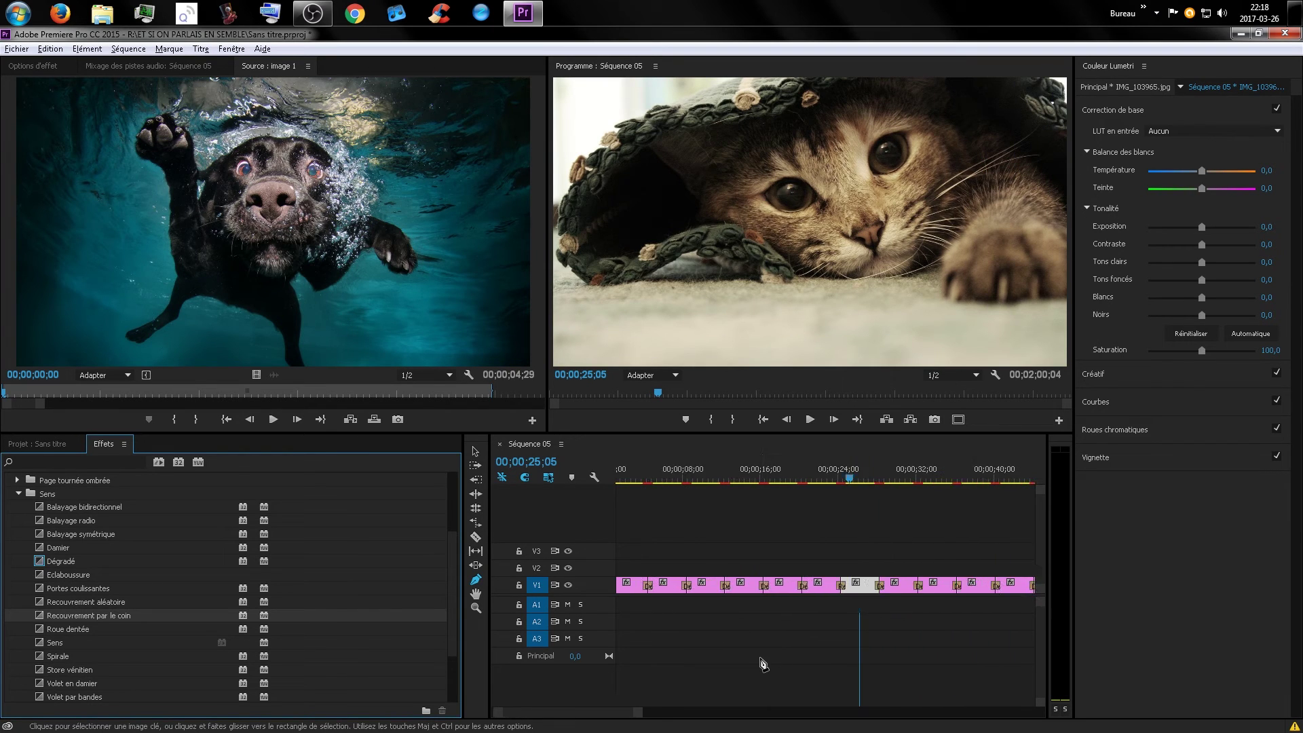
key("minus")
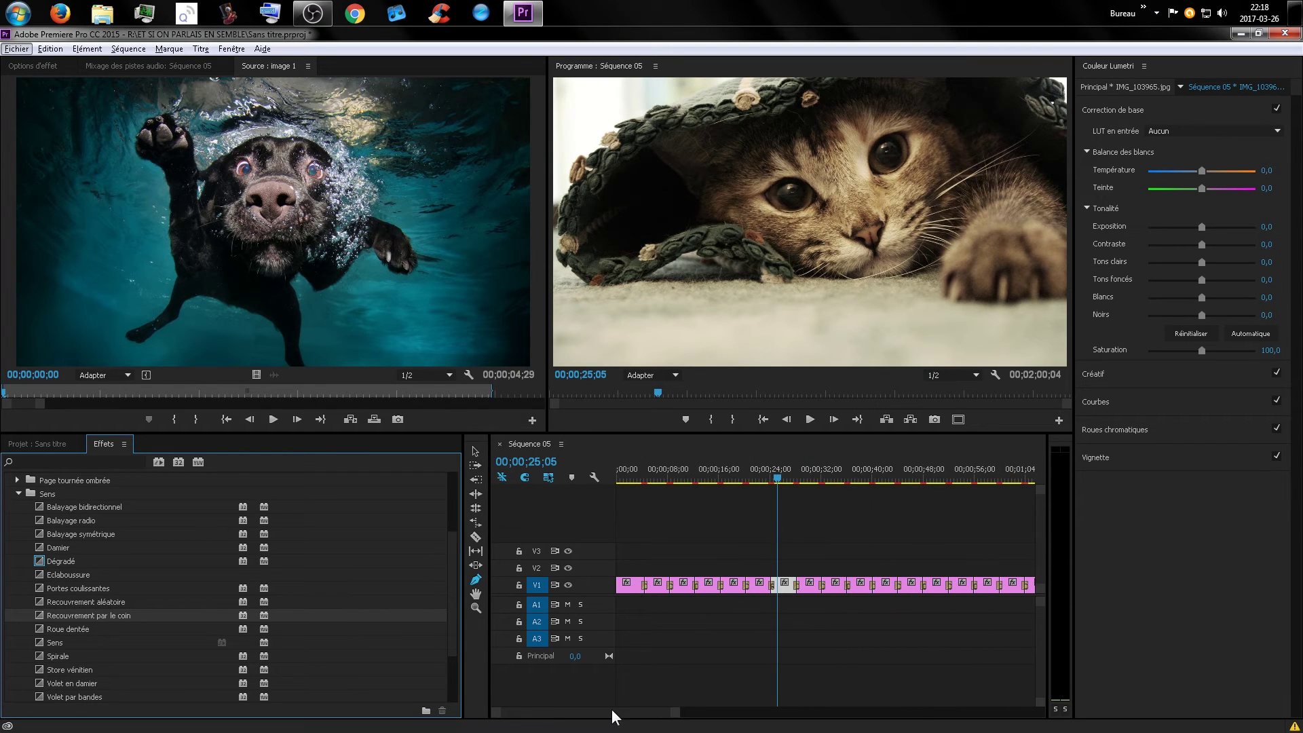
left_click(612, 710)
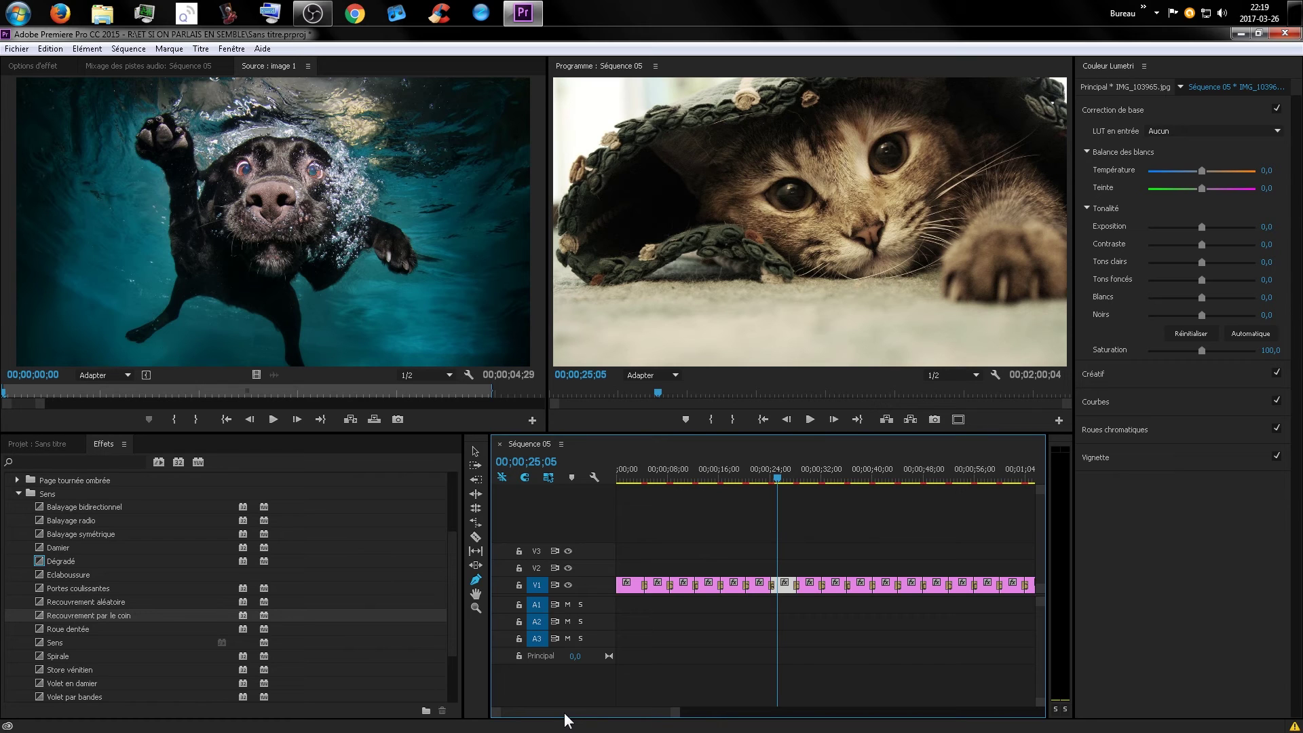
key("ctrl+a")
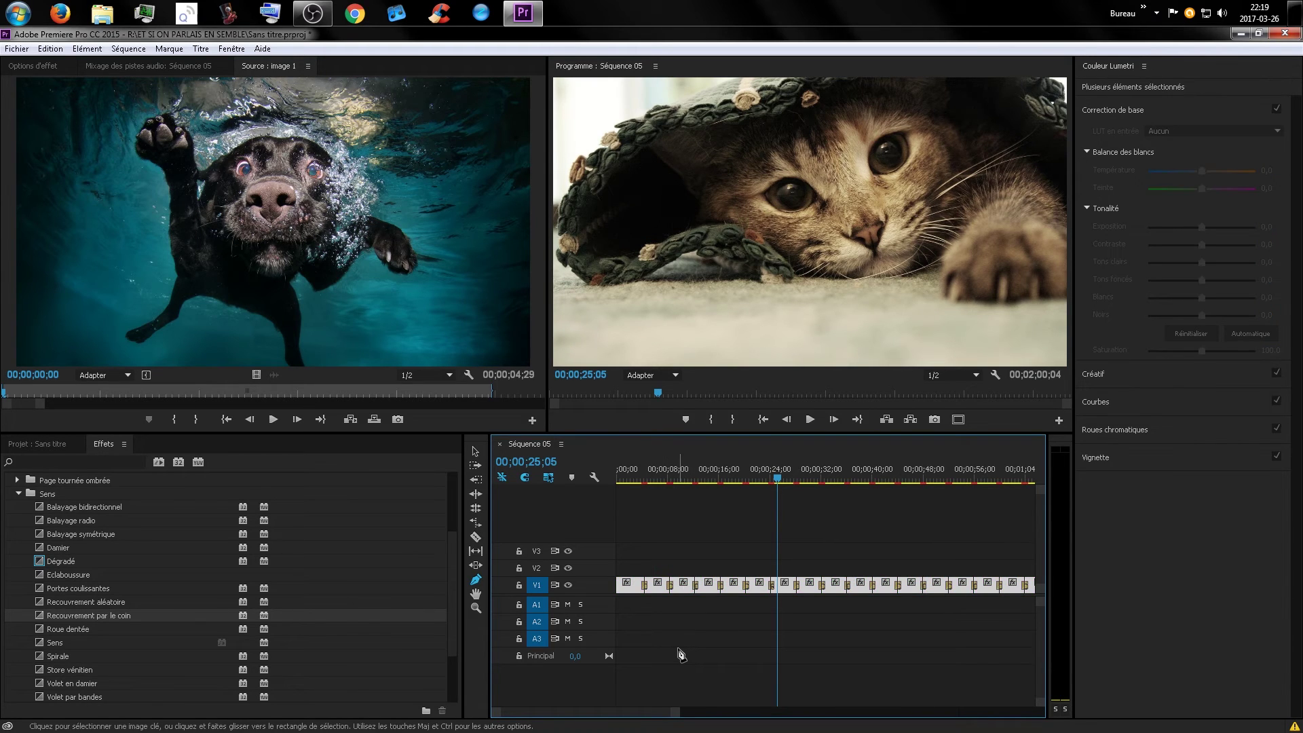
key("Delete")
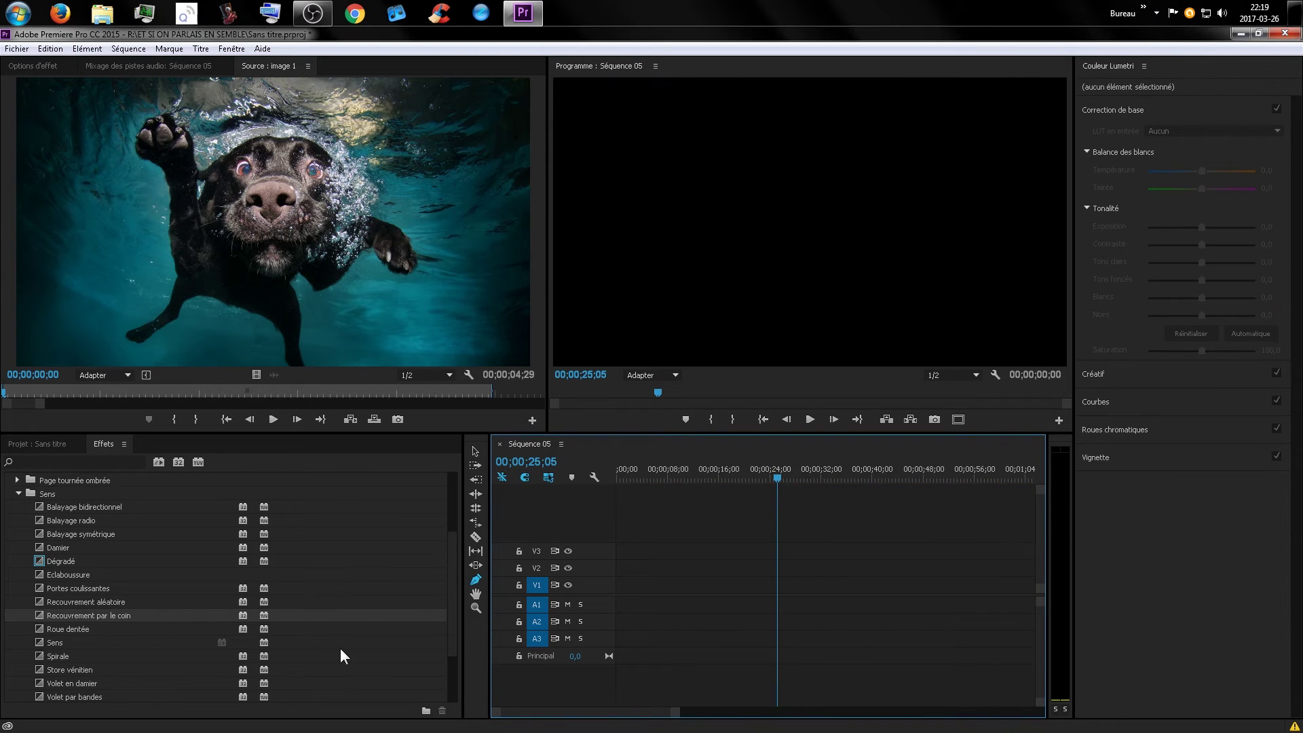
Set Diaphragme rond from the Diaphragme video transitions as the default transition
left_click(15, 493)
left_click(17, 575)
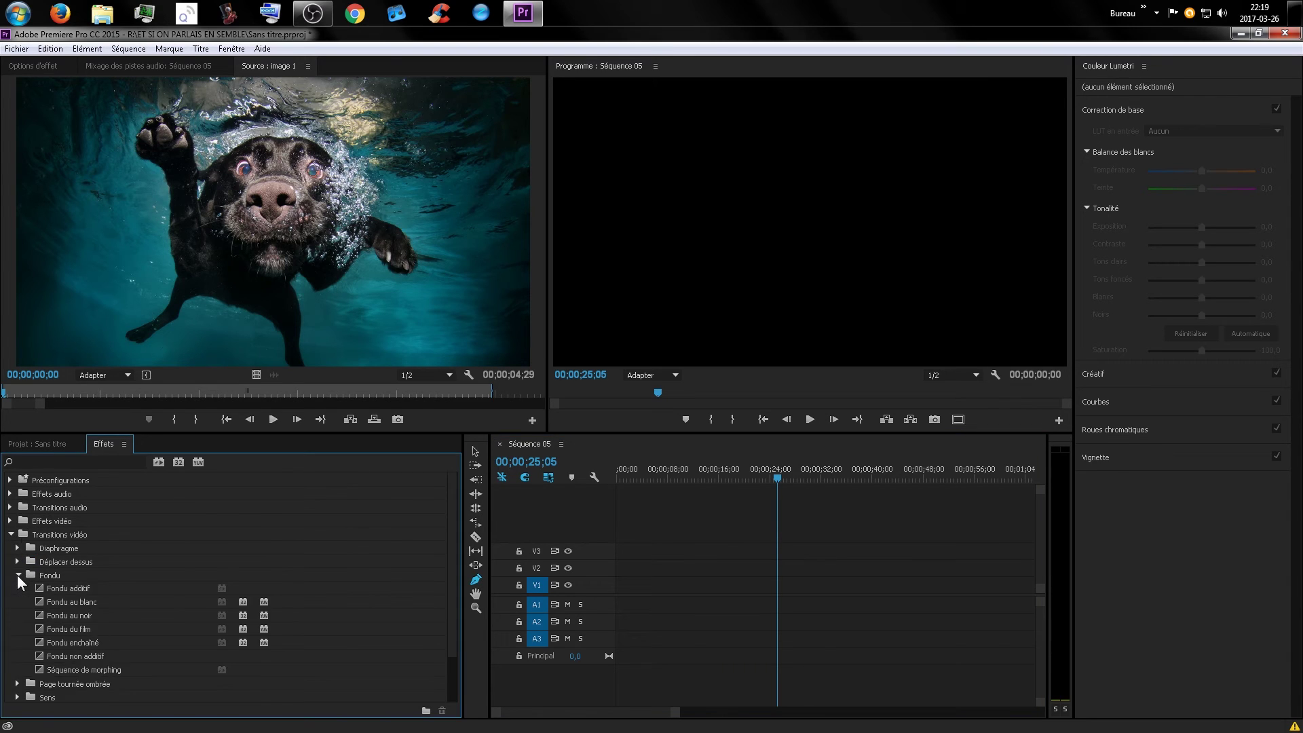
left_click(18, 575)
left_click(16, 548)
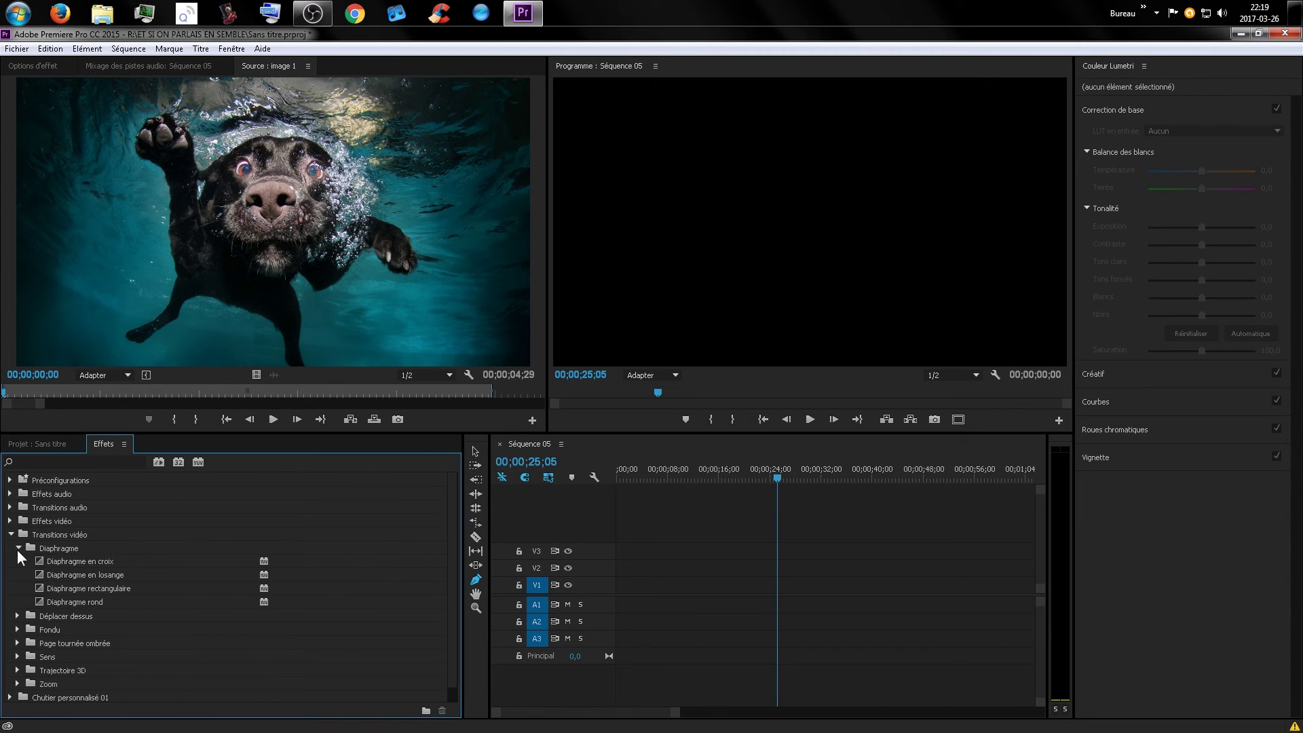
right_click(62, 603)
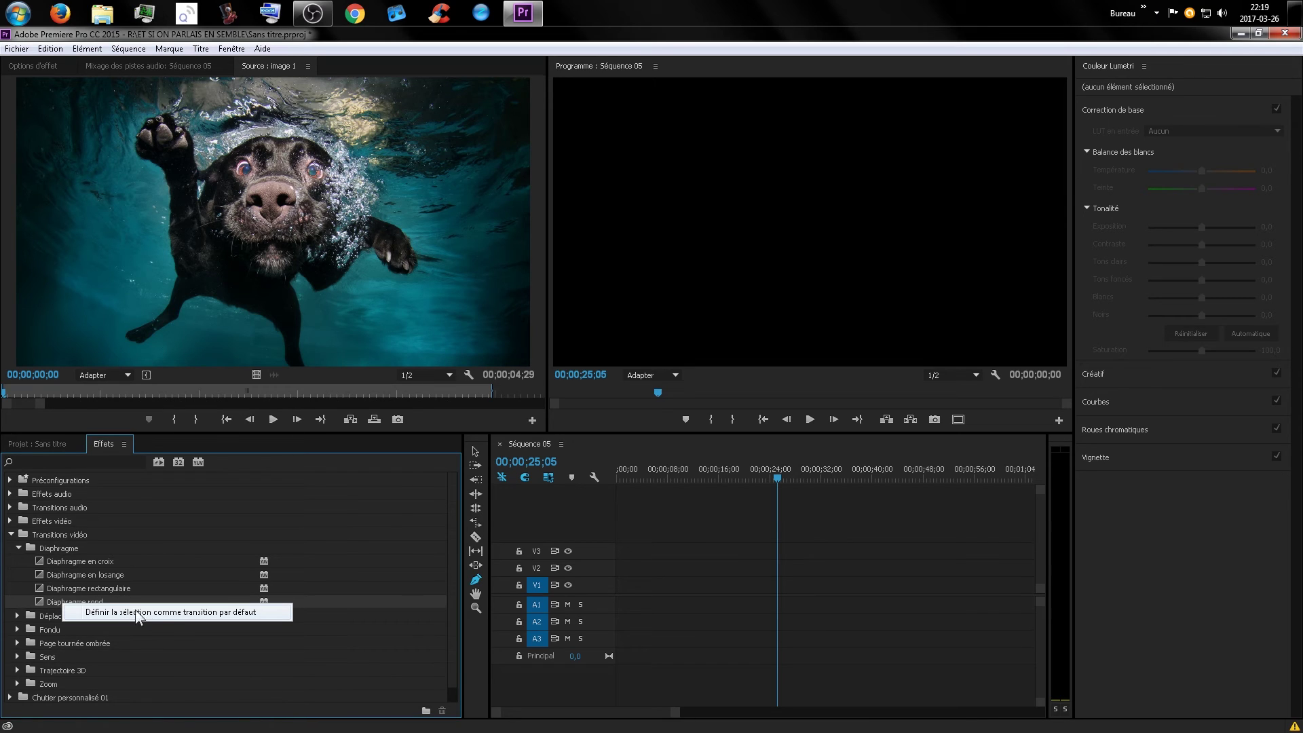
left_click(52, 597)
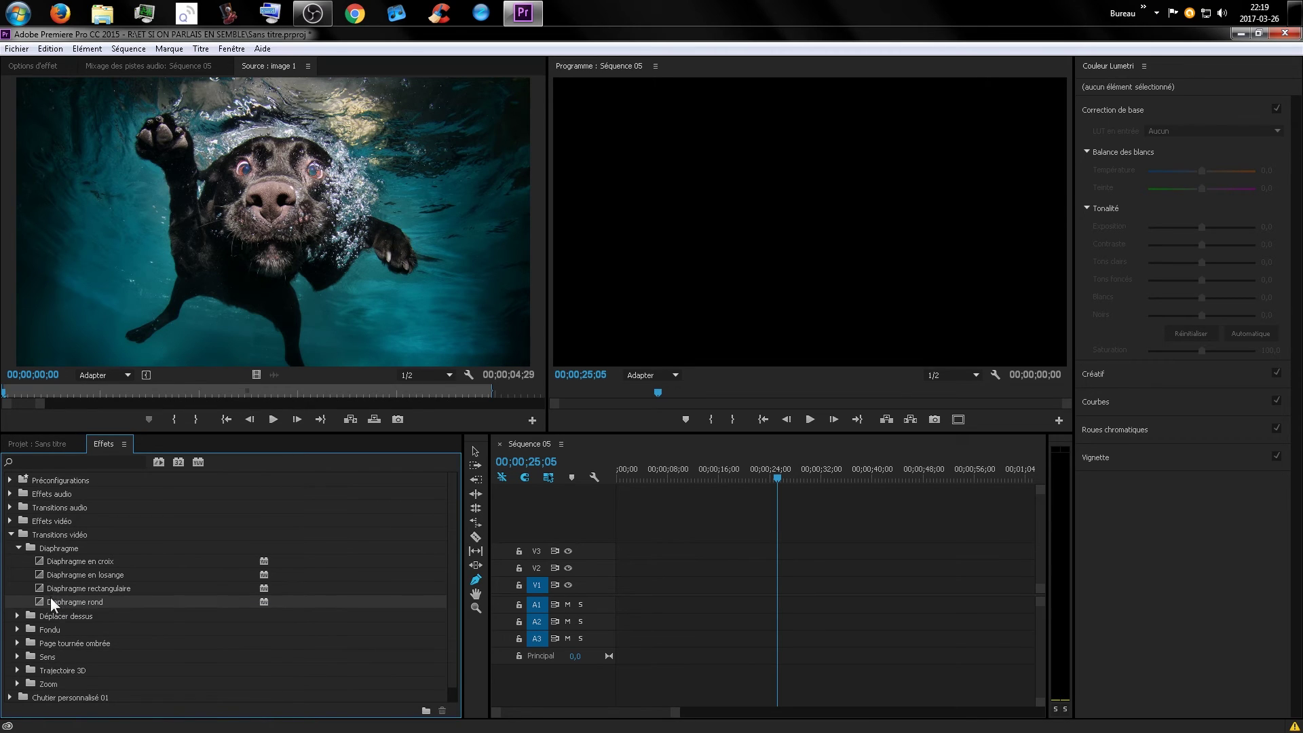
right_click(57, 601)
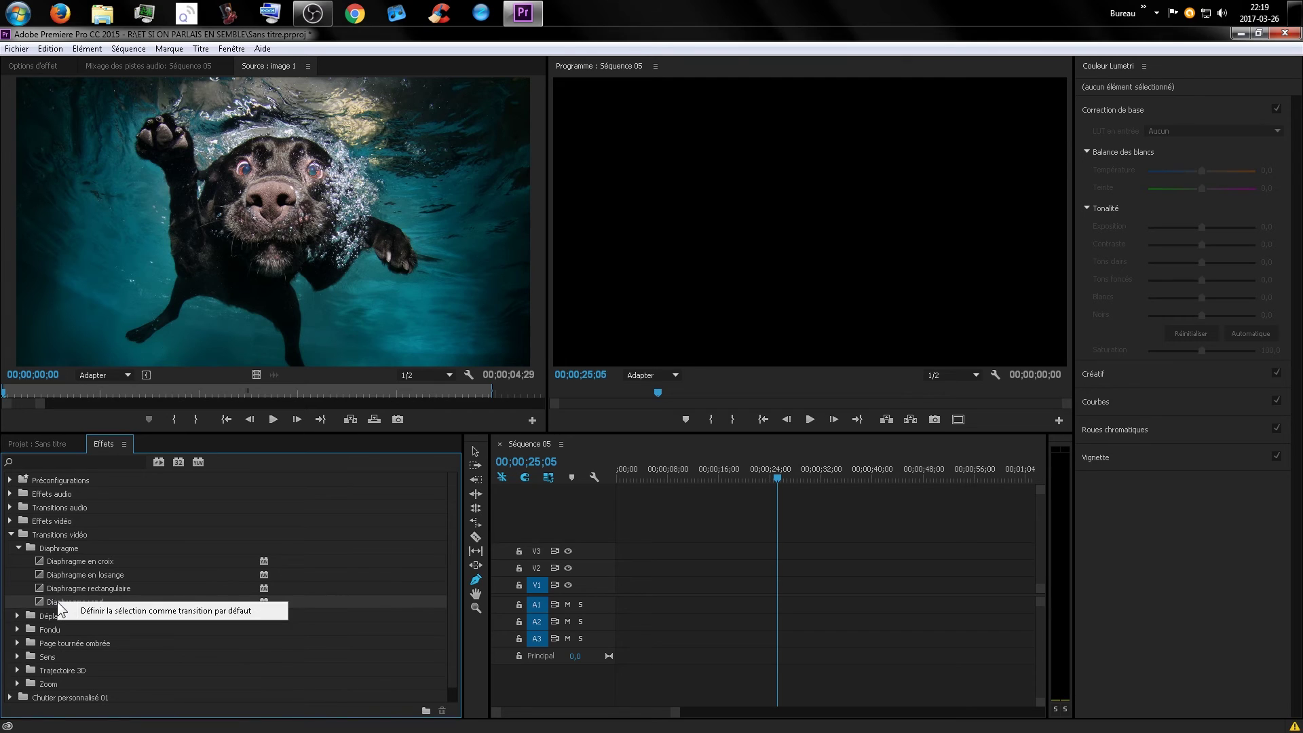
left_click(127, 610)
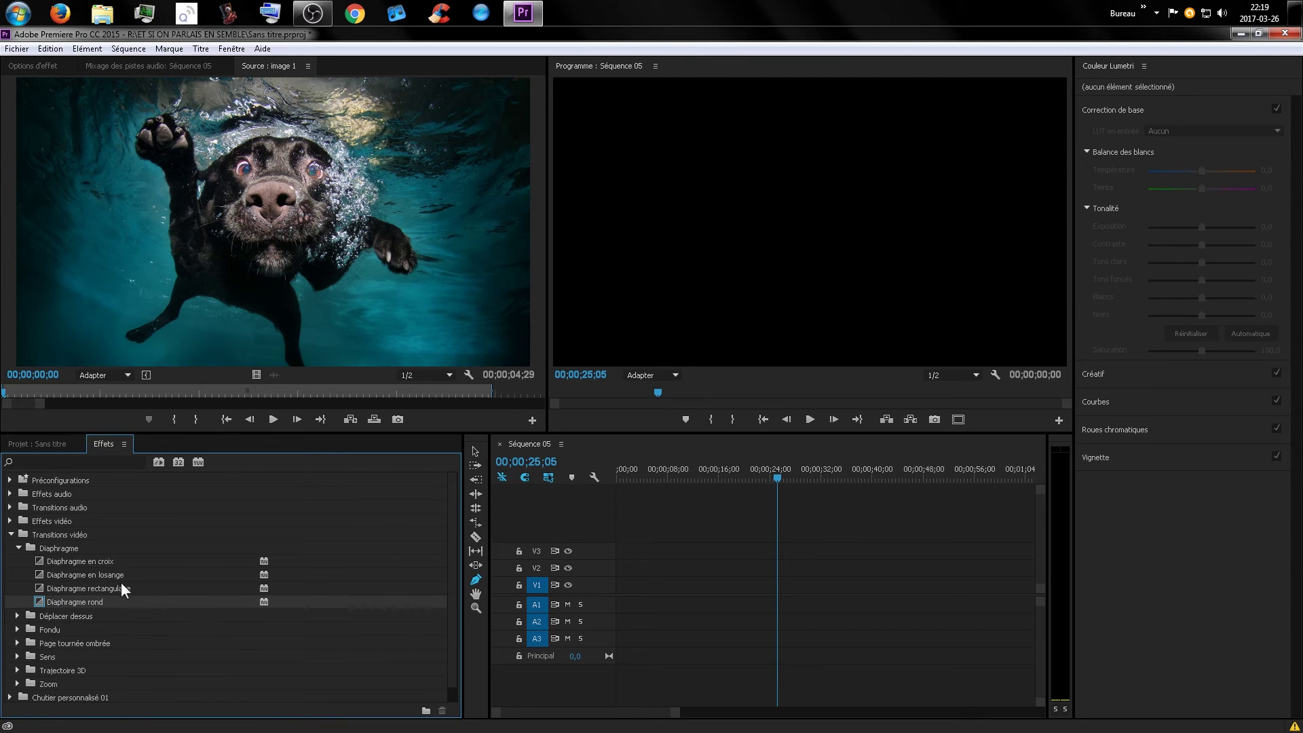
Automate the selected project photos to Séquence 05 at the current playhead with the method set to Montage par insertion
left_click(27, 442)
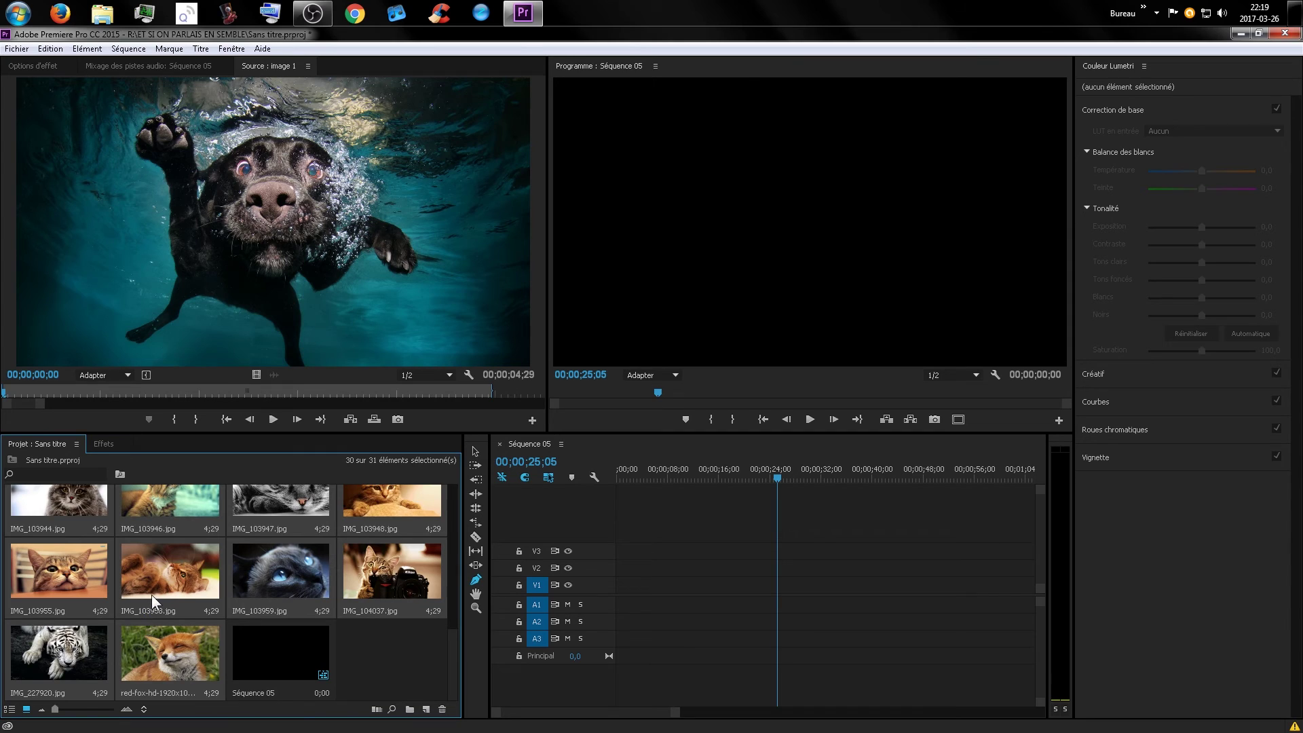
left_click(375, 709)
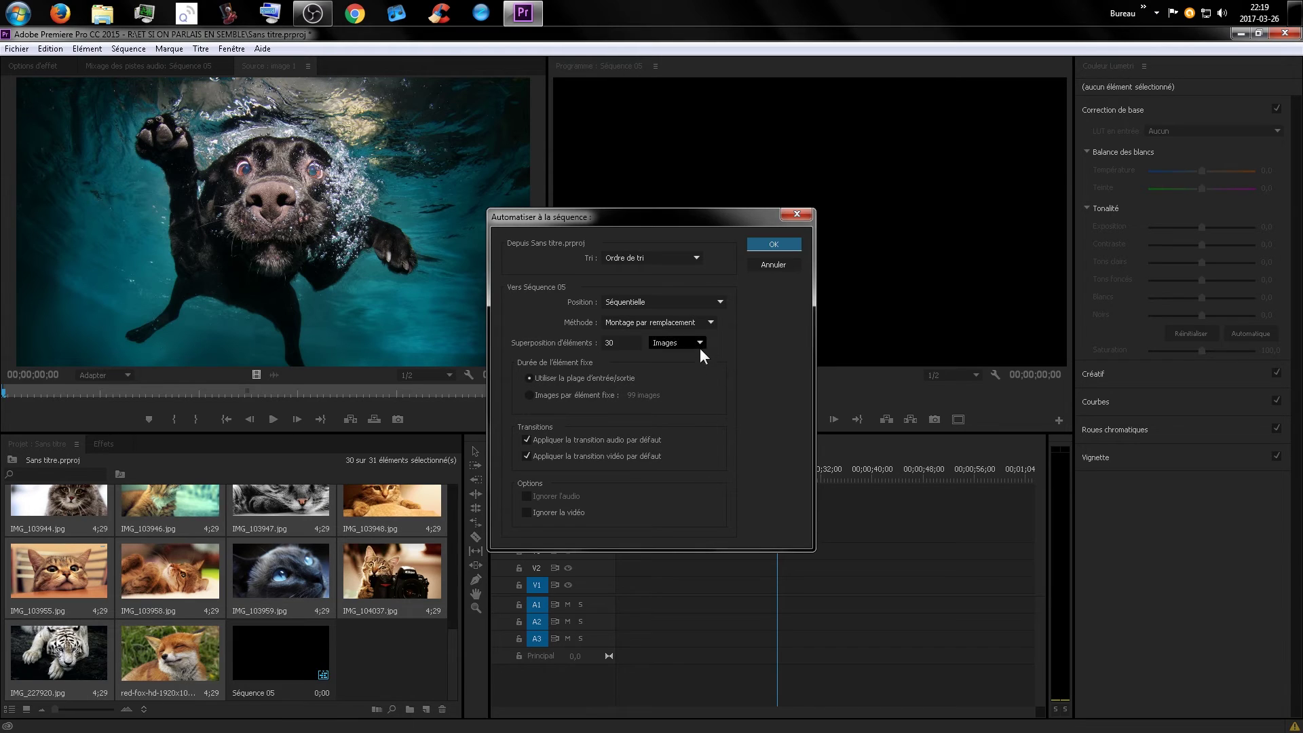
left_click(686, 318)
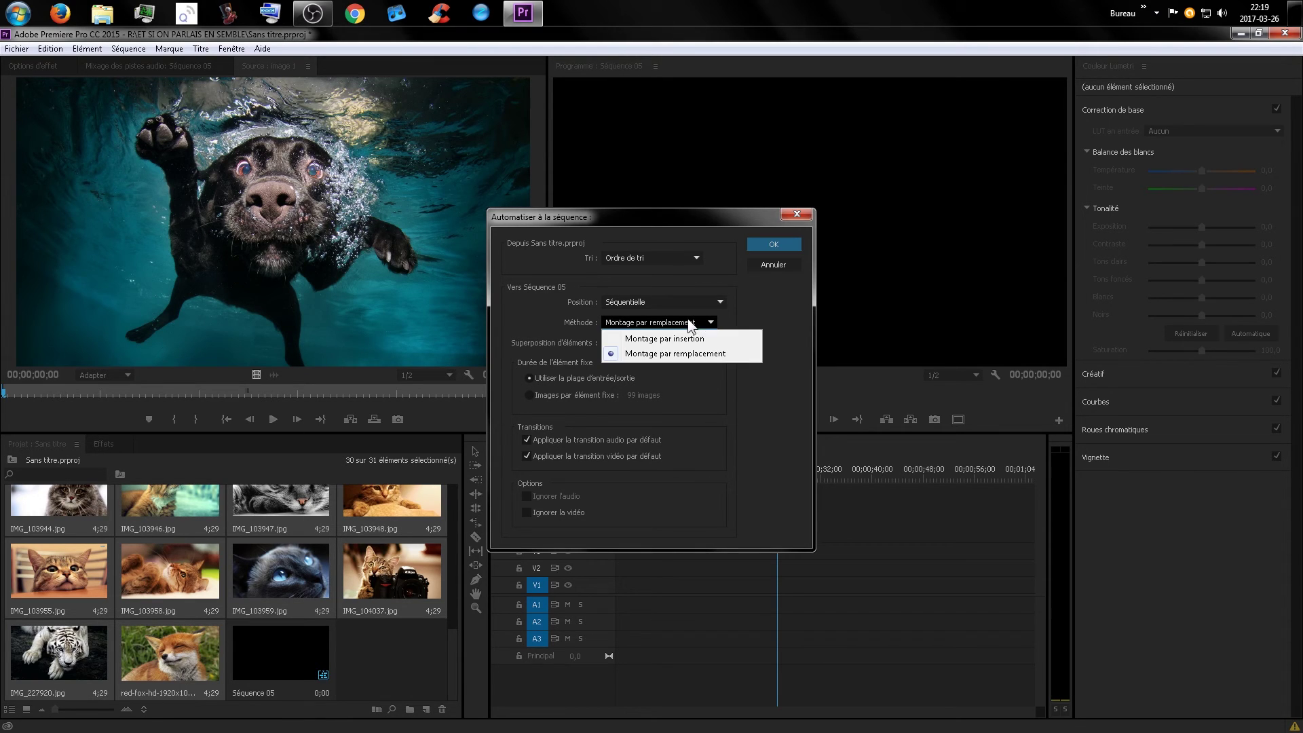
left_click(687, 339)
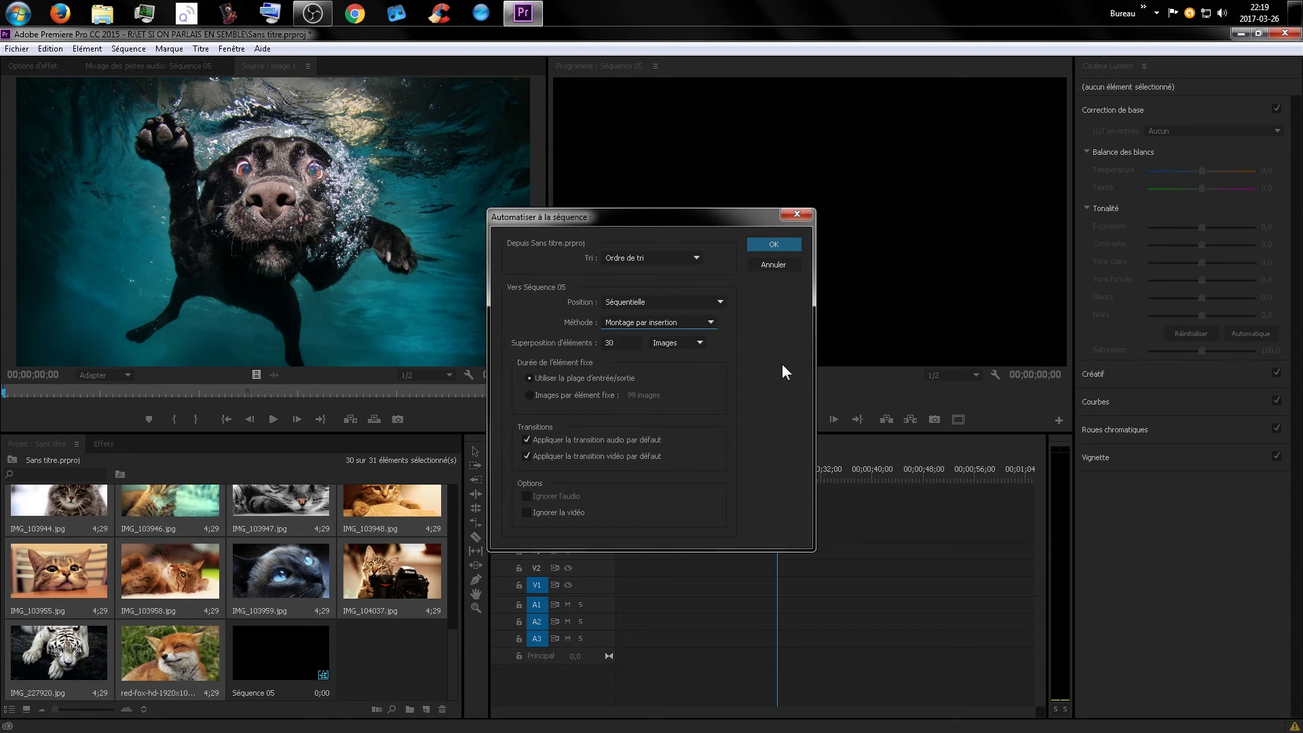
left_click(690, 326)
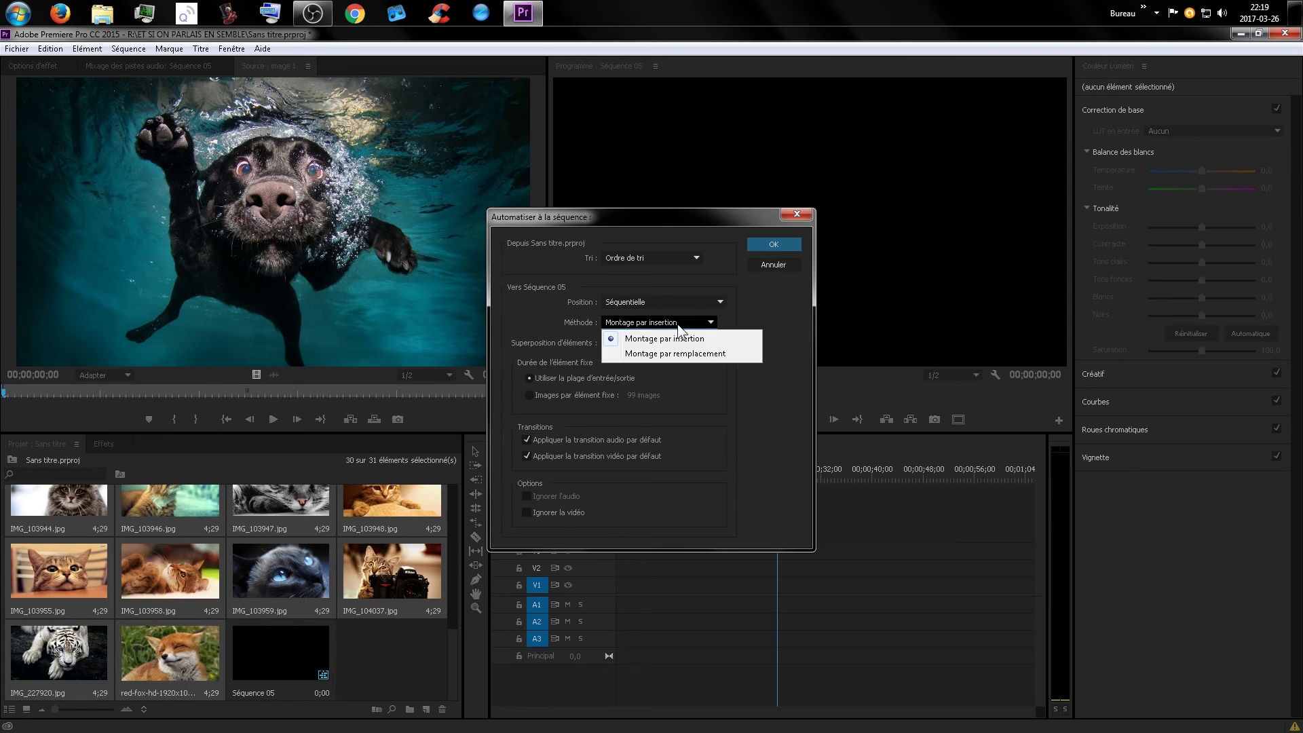
left_click(777, 316)
left_click(771, 246)
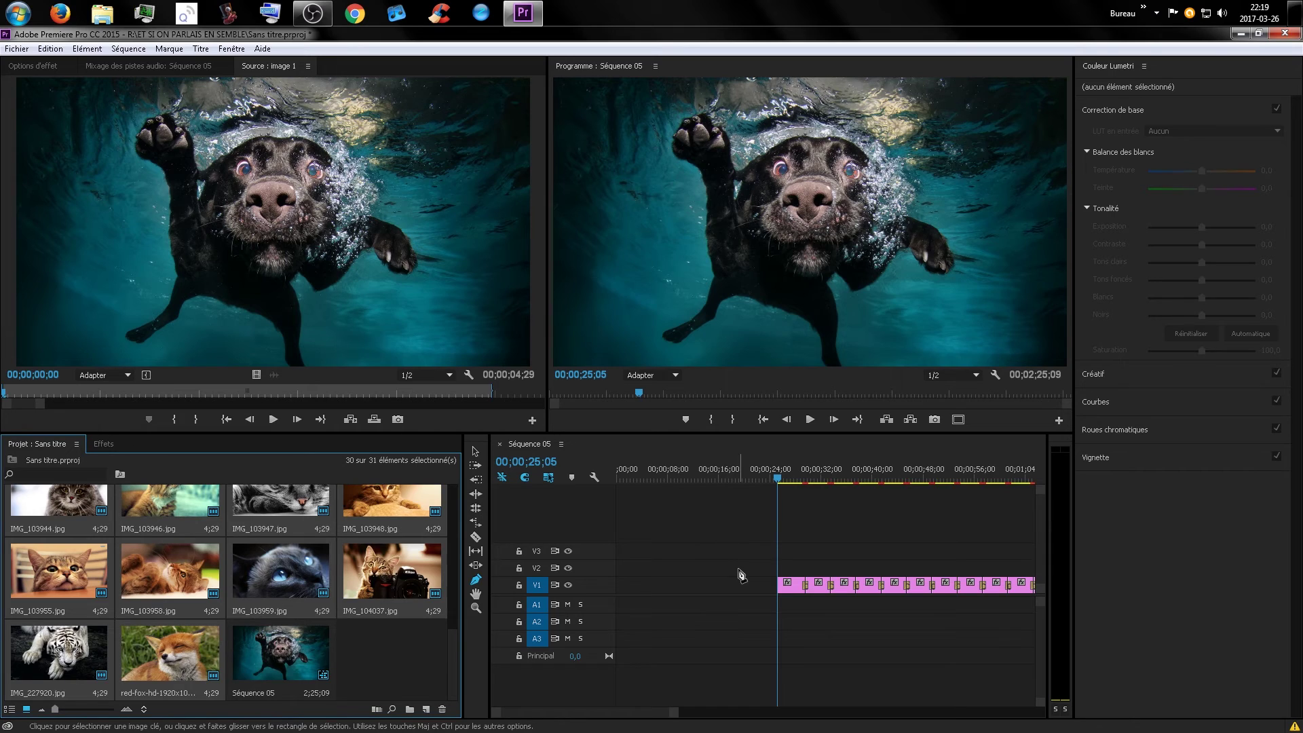
Undo the montage placed mid-sequence and return the playhead to the start of Séquence 05
key("ctrl+z")
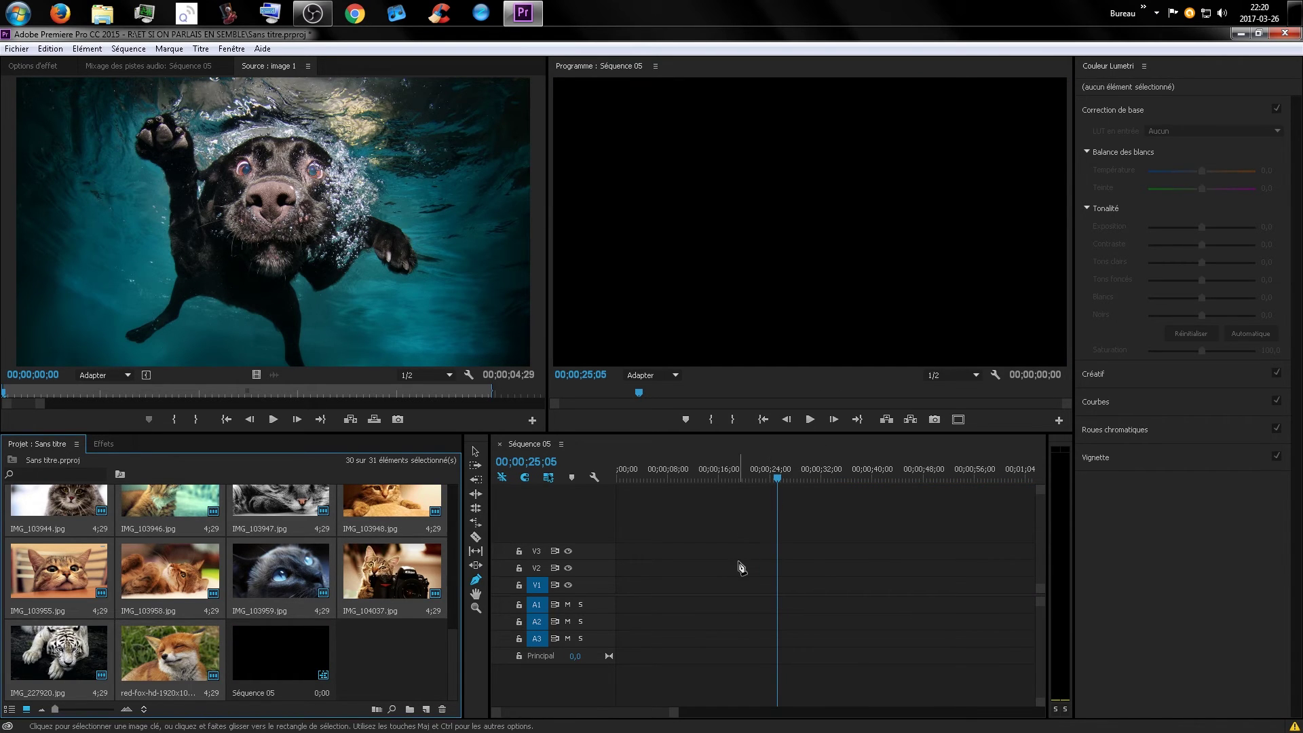
left_click(762, 419)
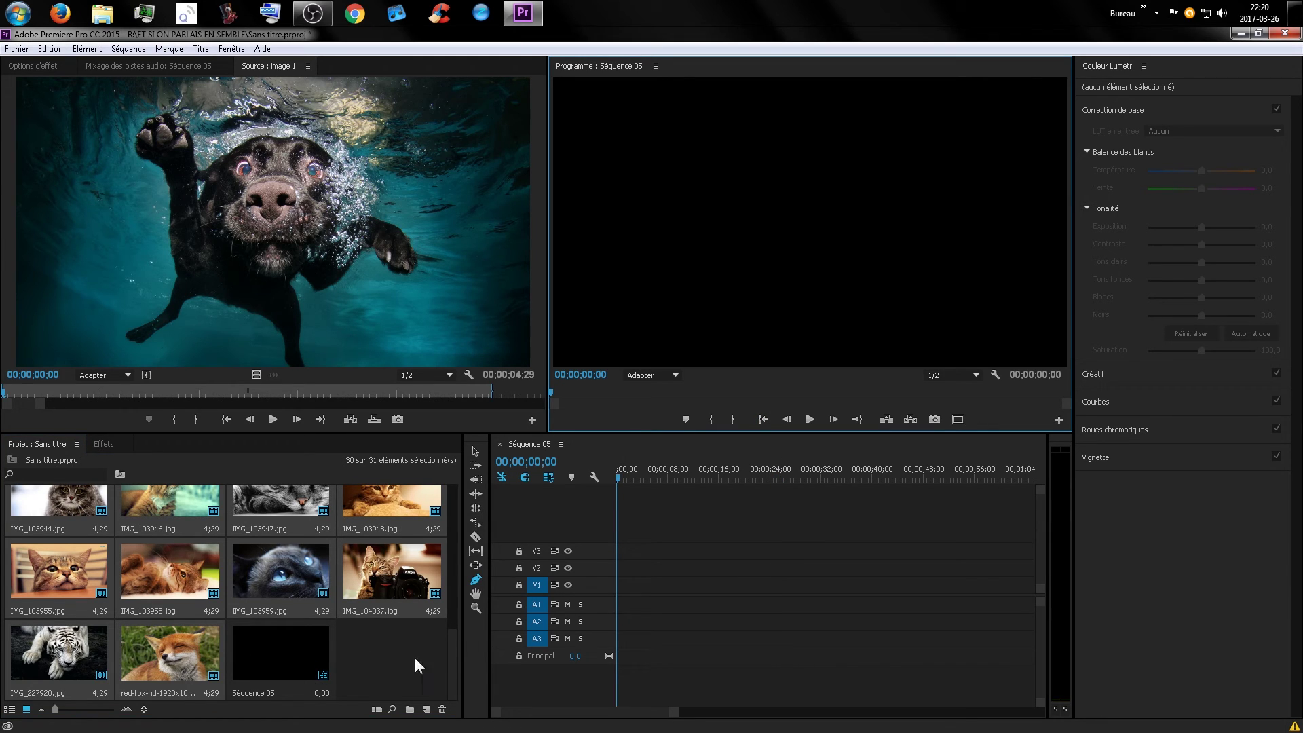
Automate the selected photos to Séquence 05 from its start, using Montage par insertion, a 30-image overlap and default transitions
left_click(376, 708)
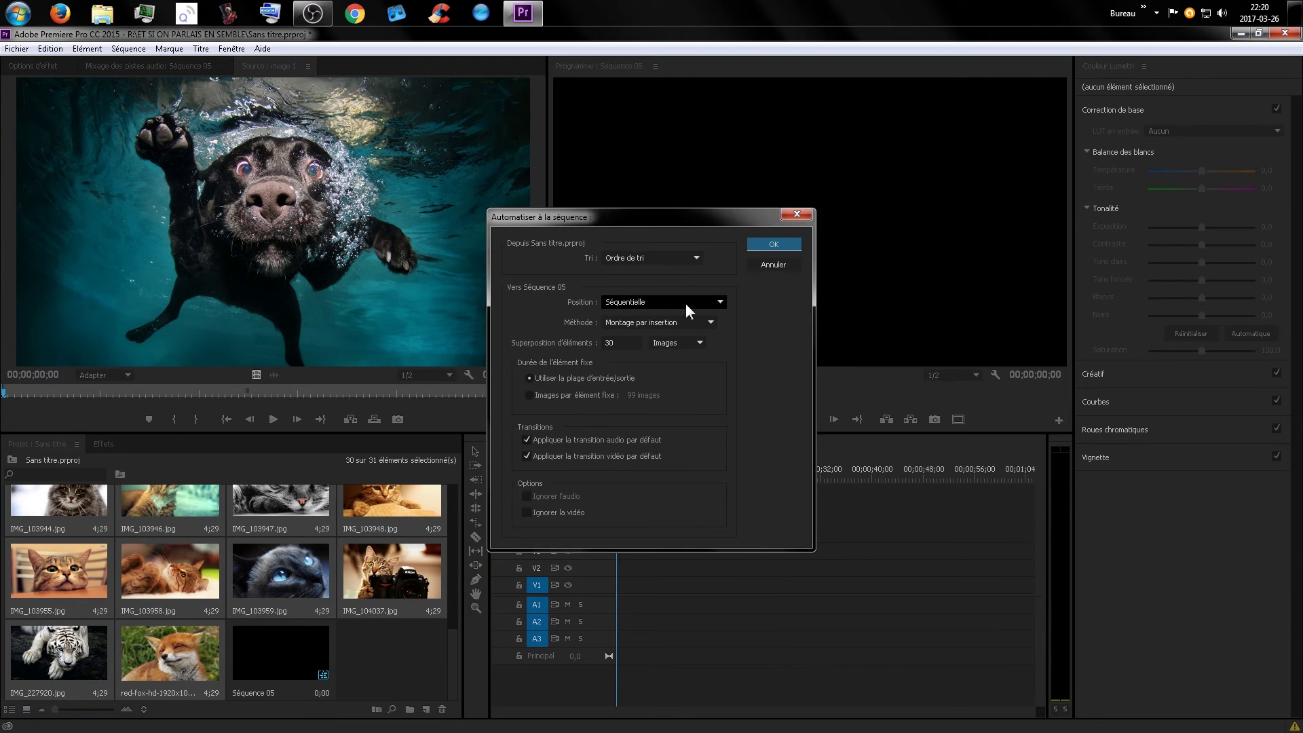
left_click(684, 303)
left_click(680, 303)
left_click(689, 323)
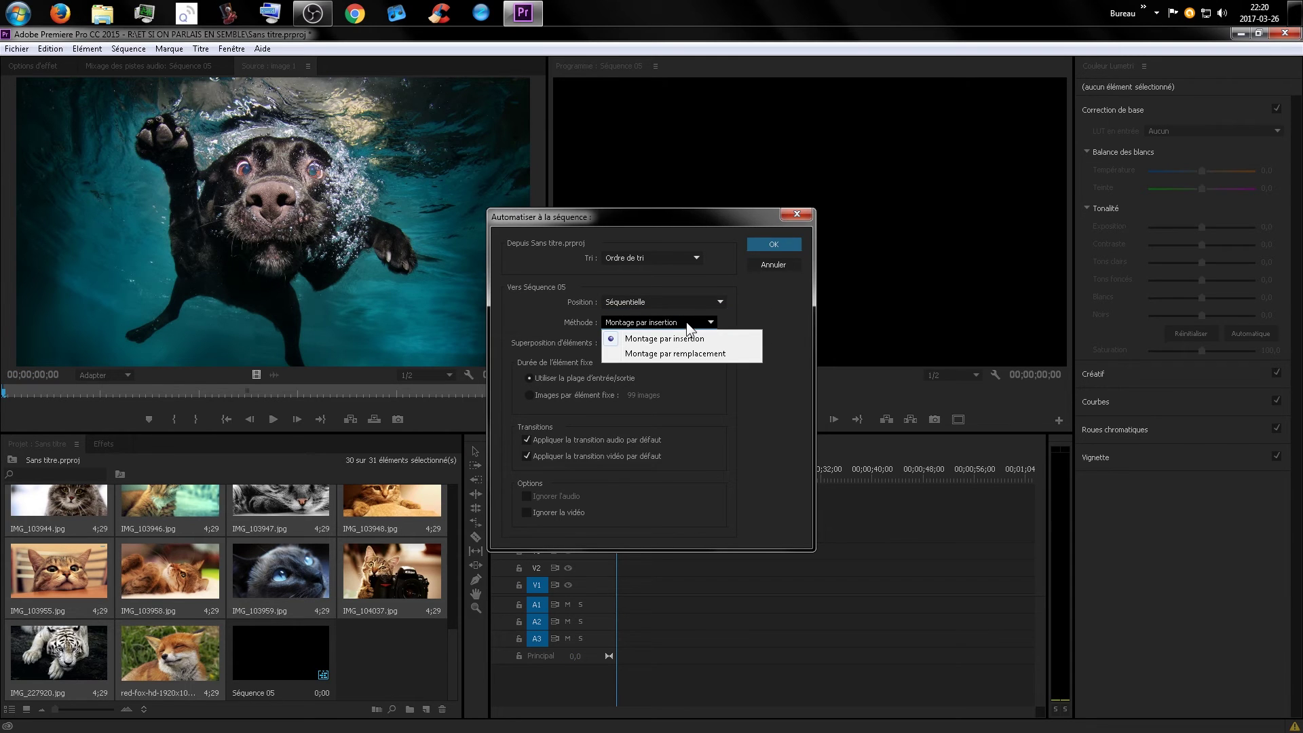
left_click(774, 246)
left_click(773, 245)
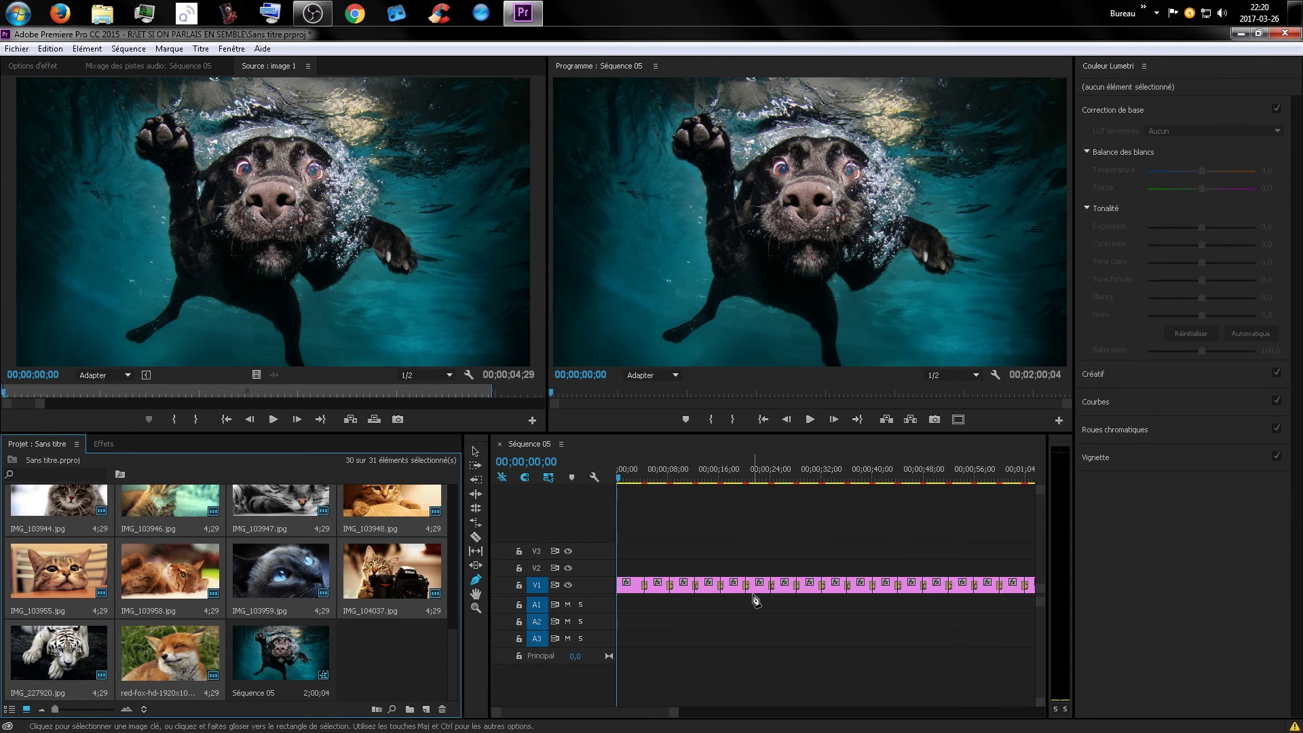
Play back the beginning of the montage in Séquence 05 to check its transitions
left_click(753, 648)
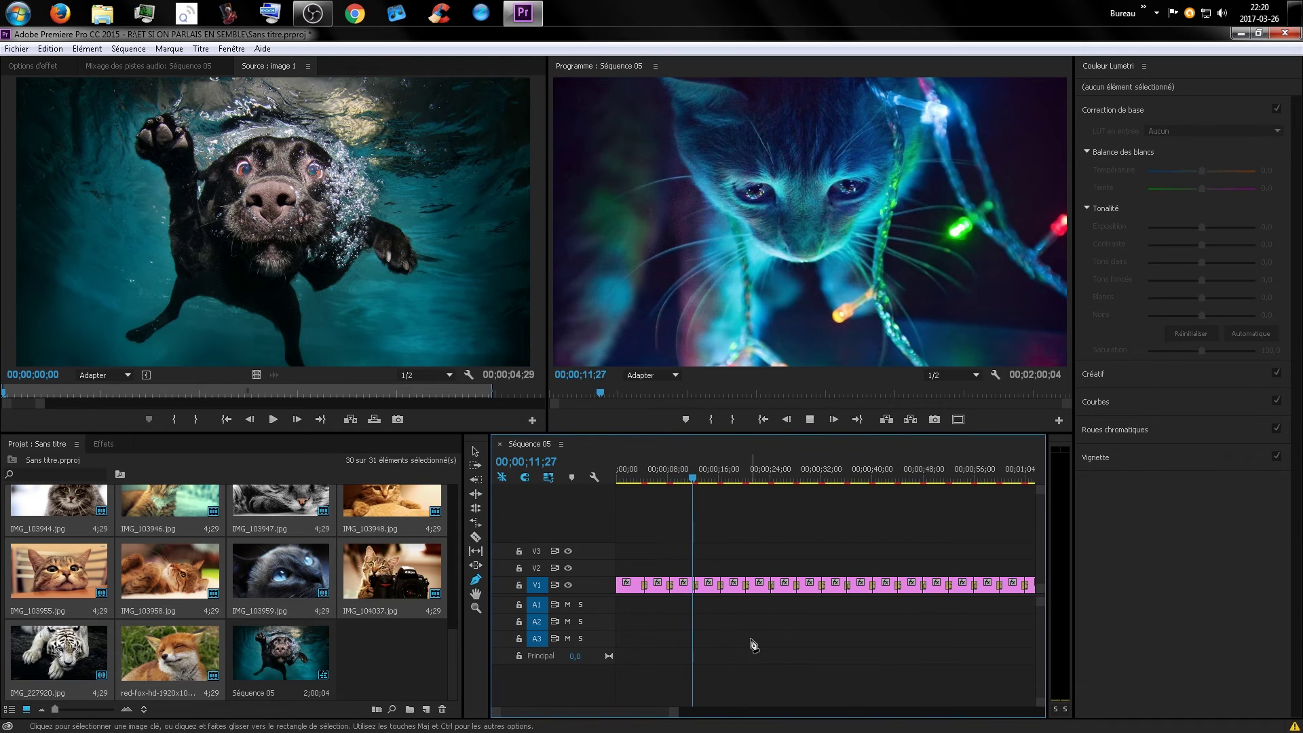
key("space")
Set Diaphragme rond as the default video transition again and collapse the Diaphragme group
left_click(96, 449)
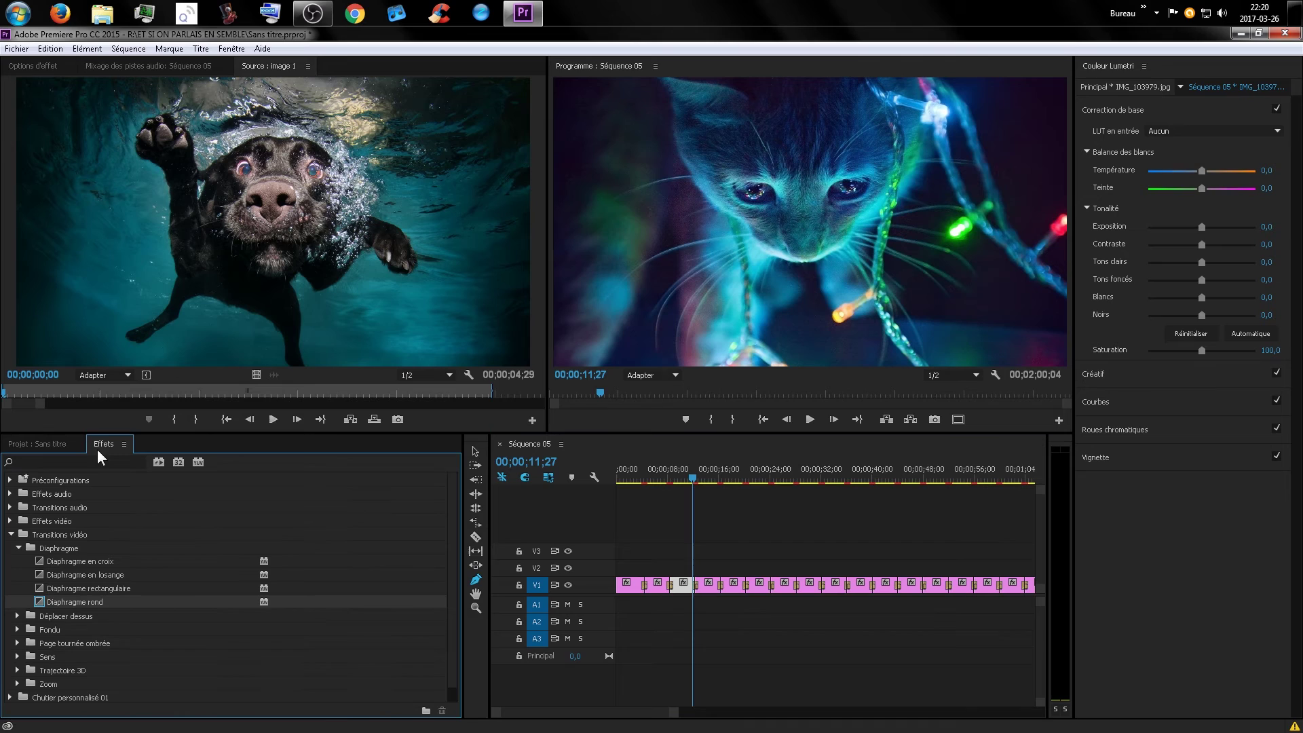
right_click(71, 601)
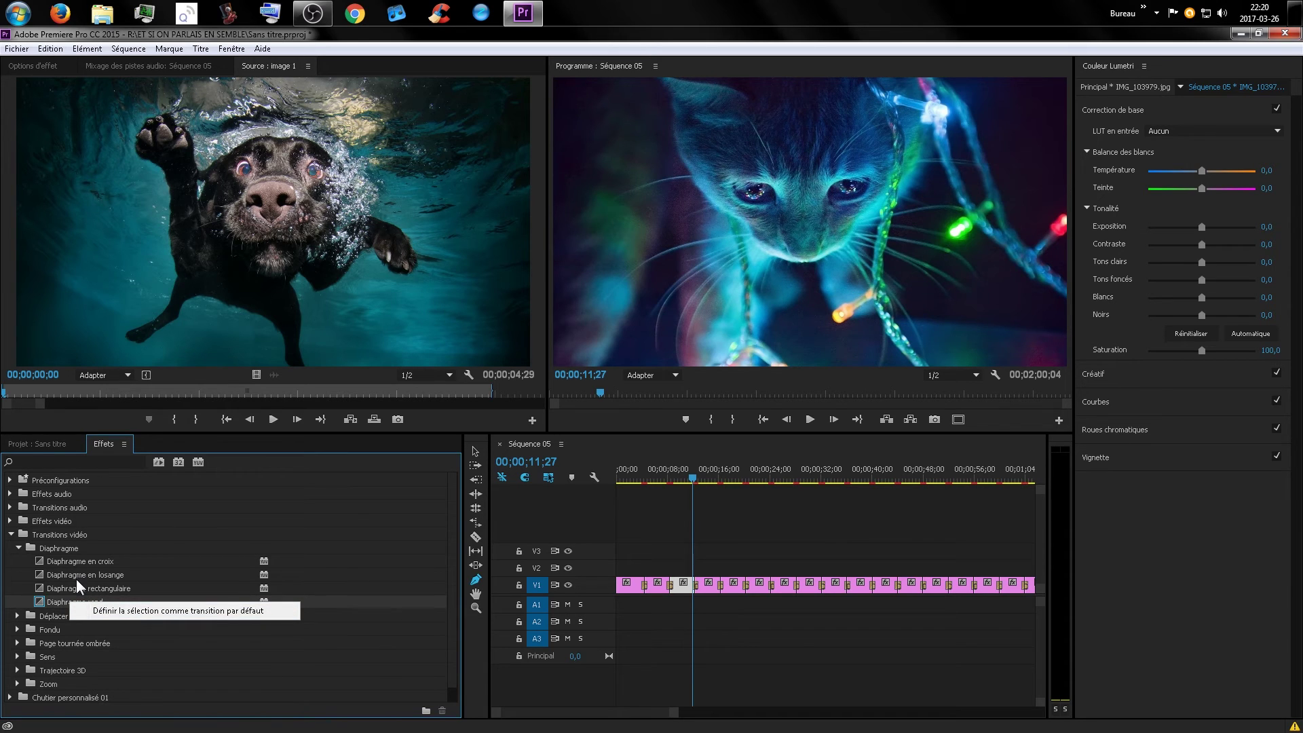
left_click(49, 603)
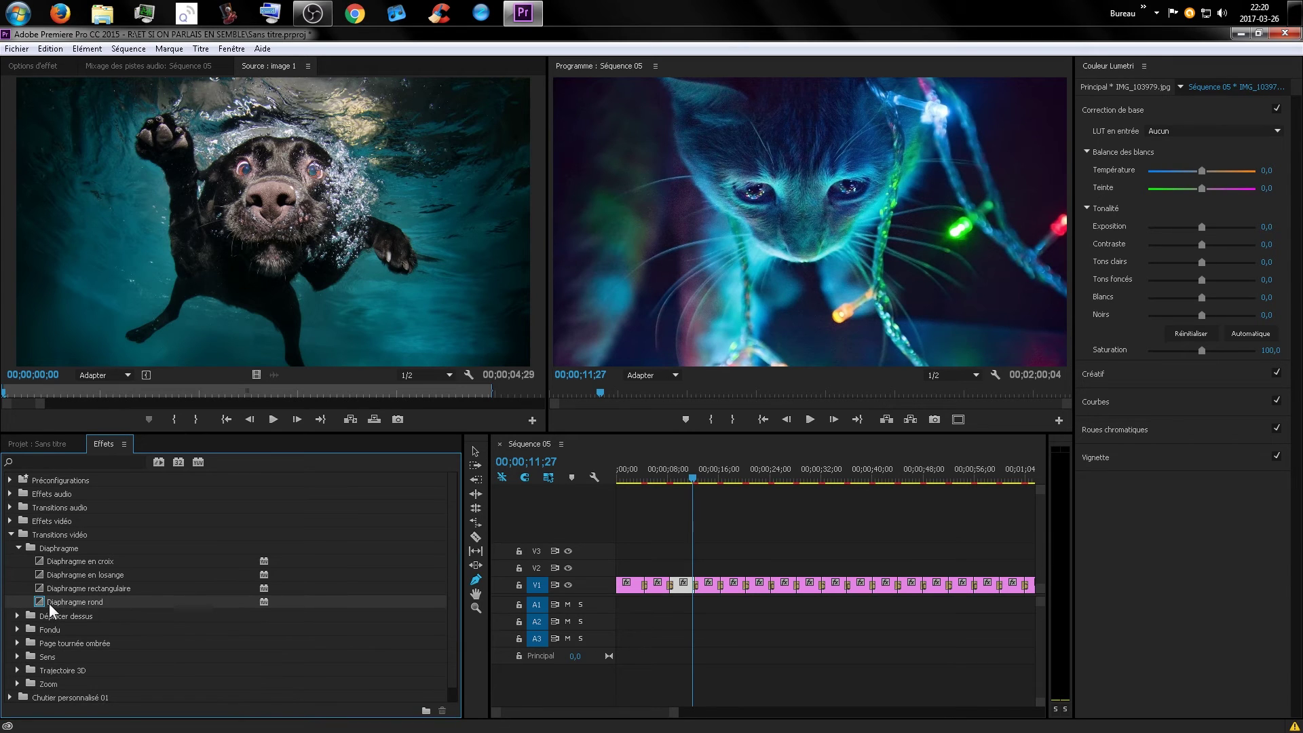
scroll(49, 602, "down", 1)
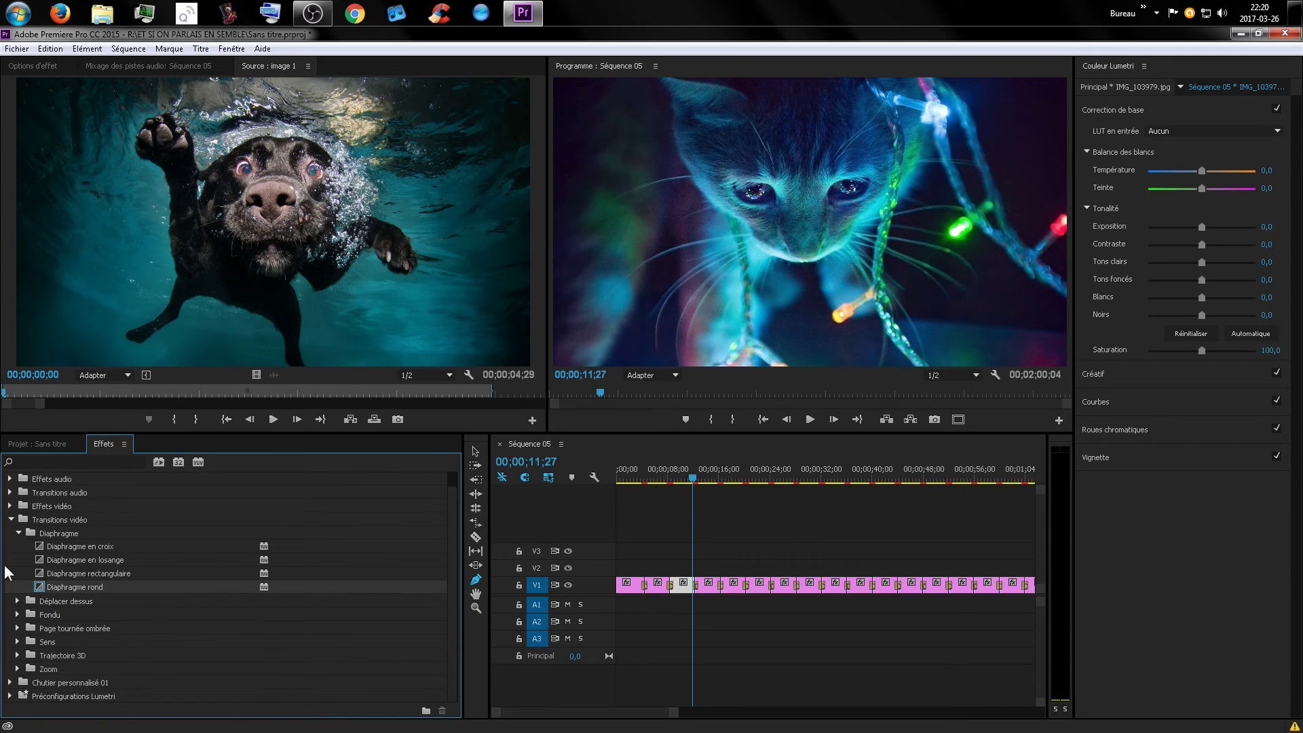
right_click(71, 587)
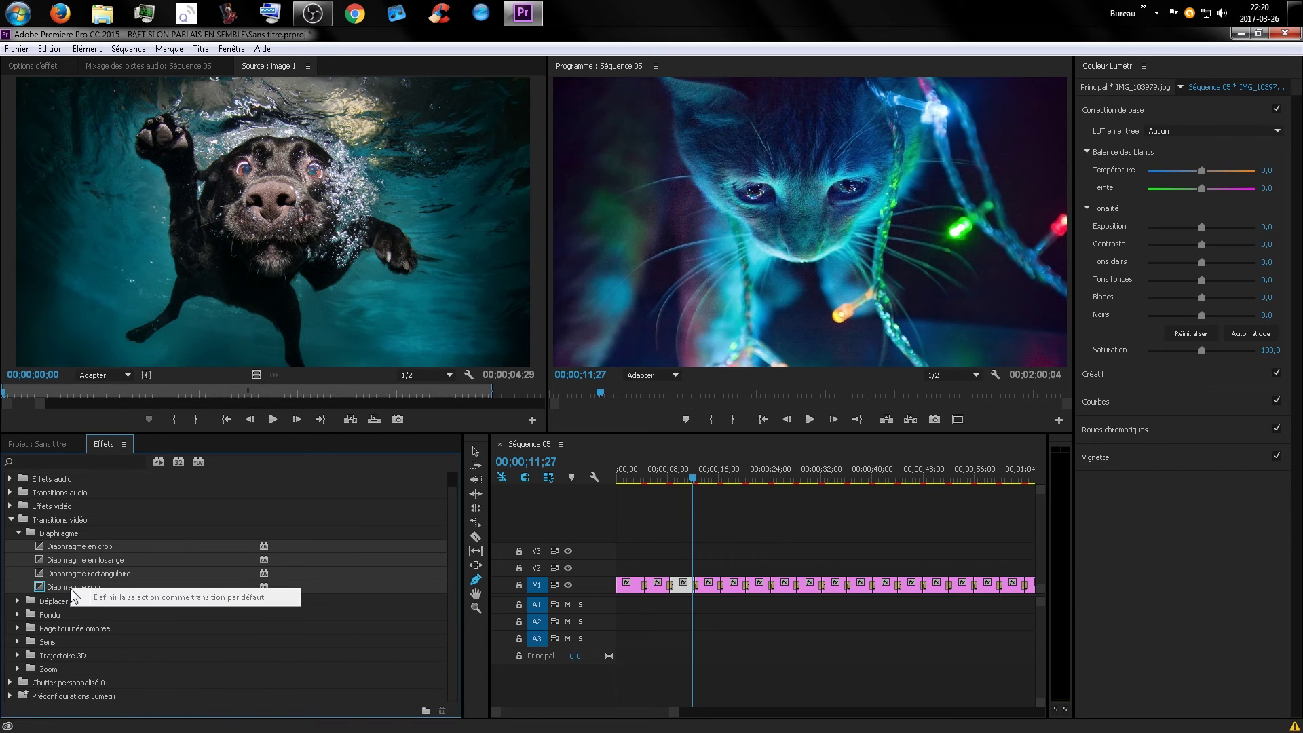
left_click(152, 597)
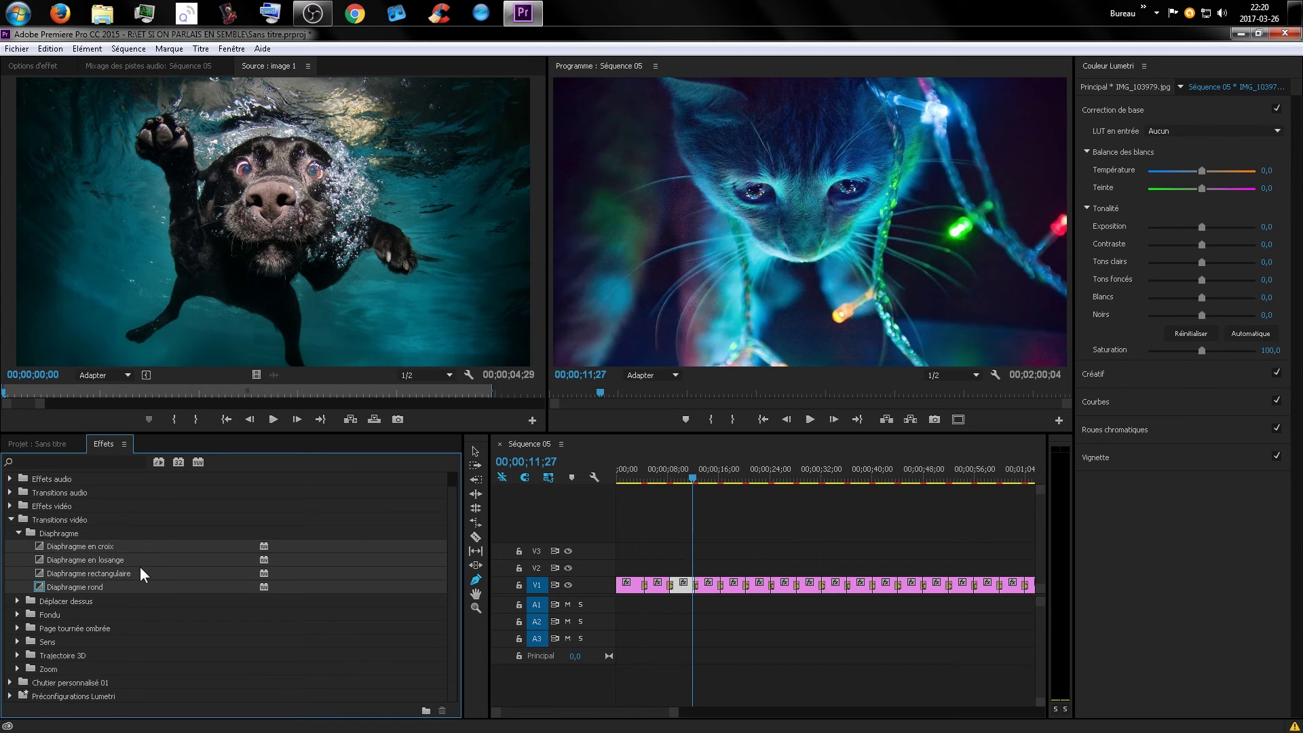
left_click(19, 531)
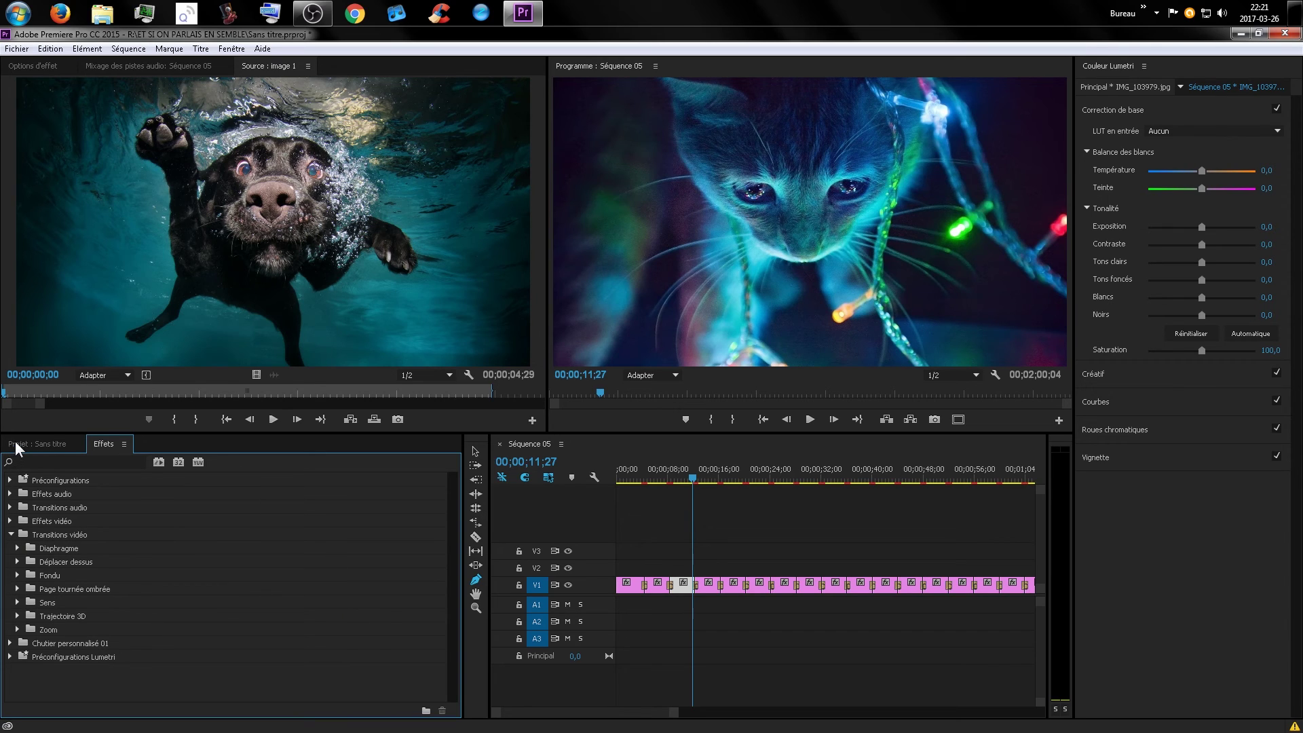
Delete all the photo clips and transitions from Séquence 05
left_click(746, 587)
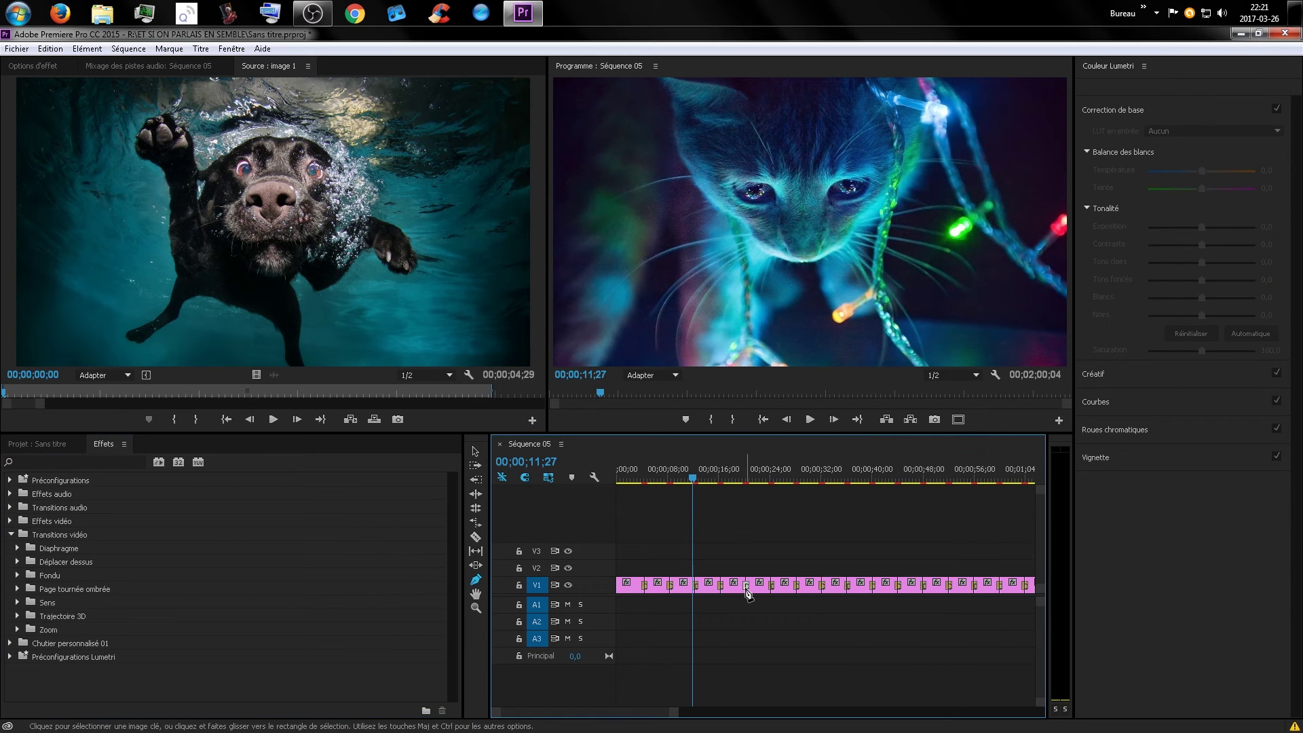
key("ctrl+a")
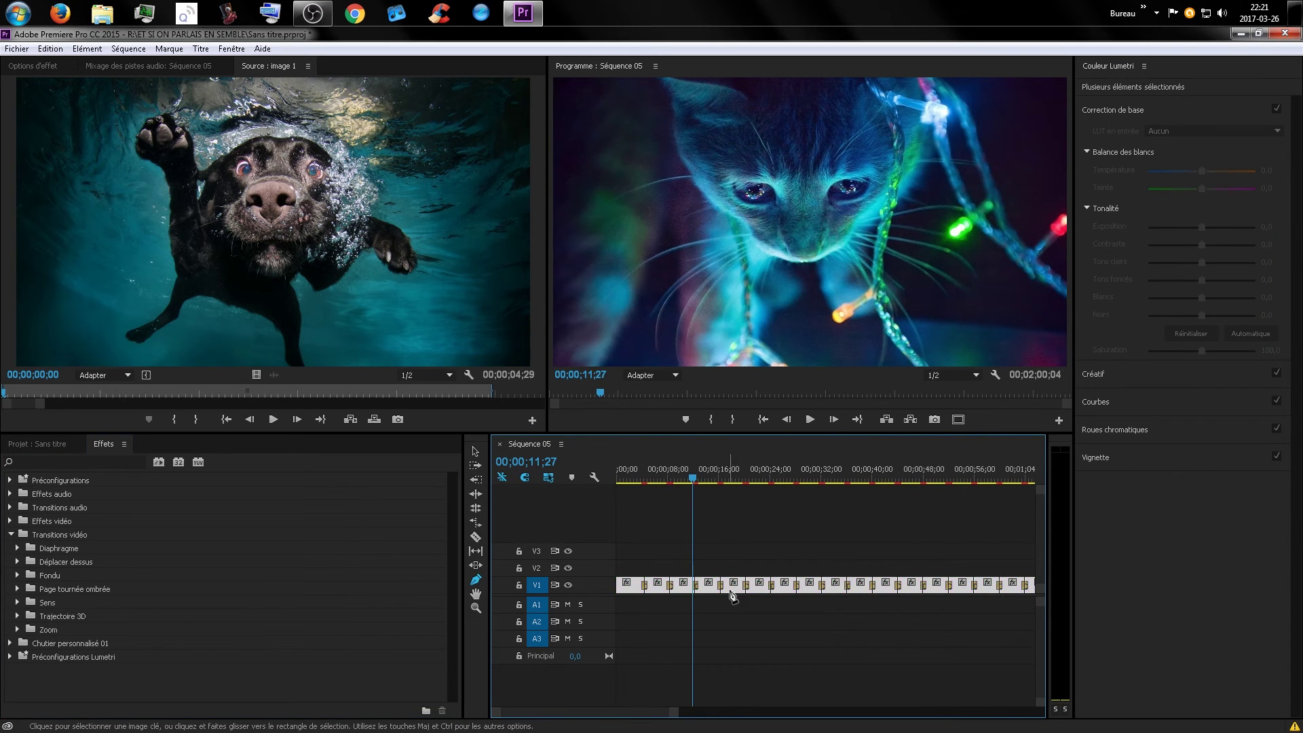
key("Delete")
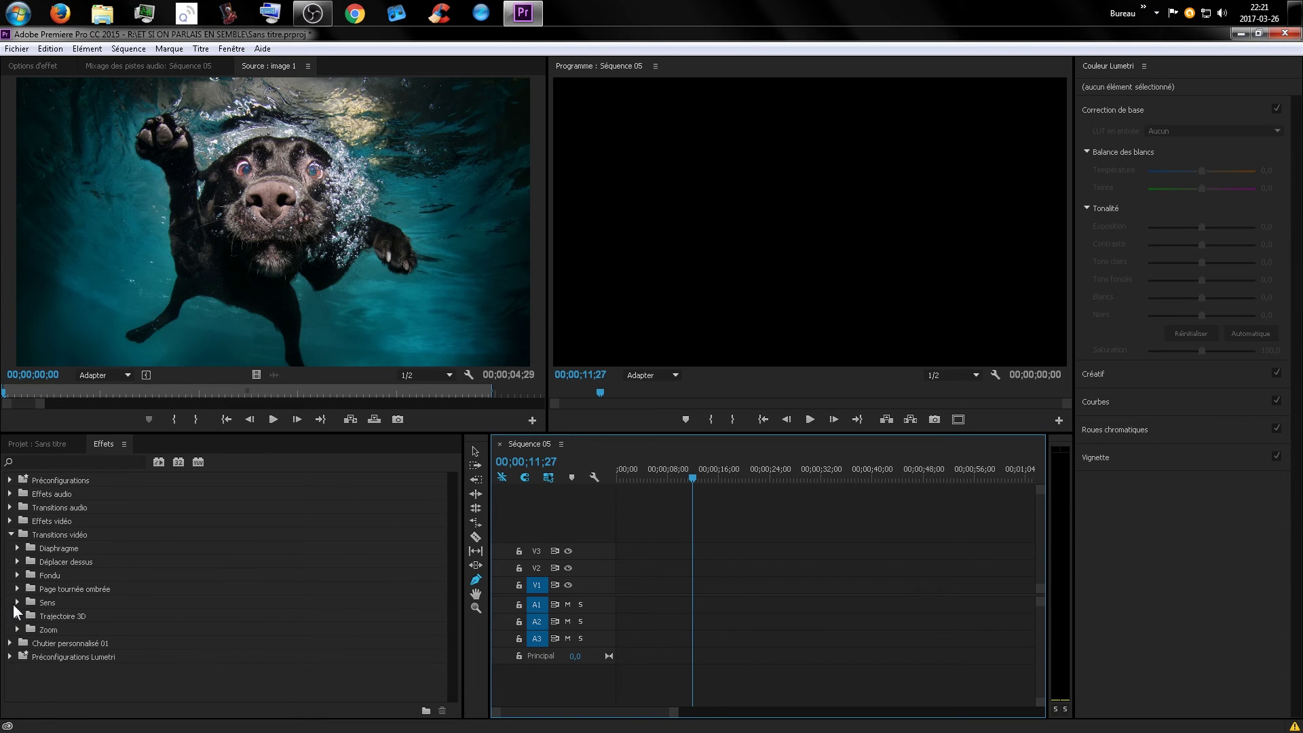
Set Dégradé from the Sens video transitions as the default transition
left_click(13, 603)
scroll(14, 604, "down", 3)
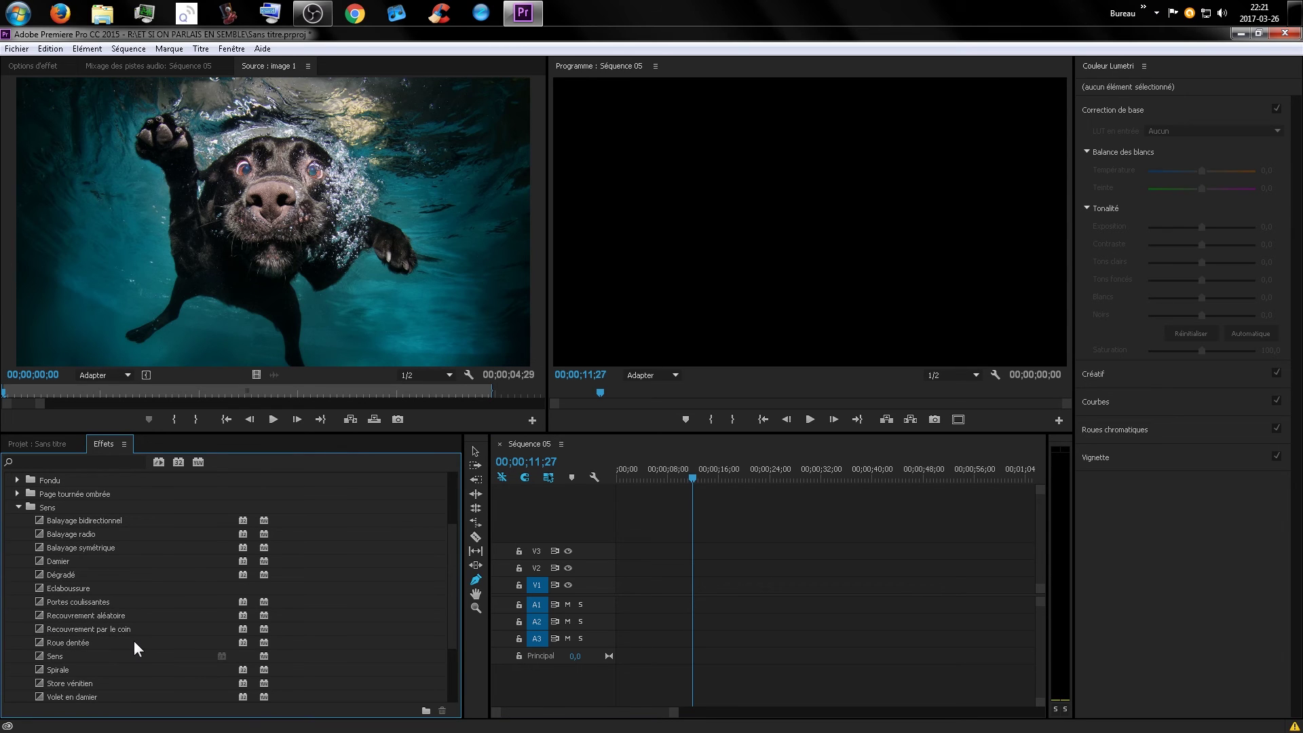
left_click(60, 576)
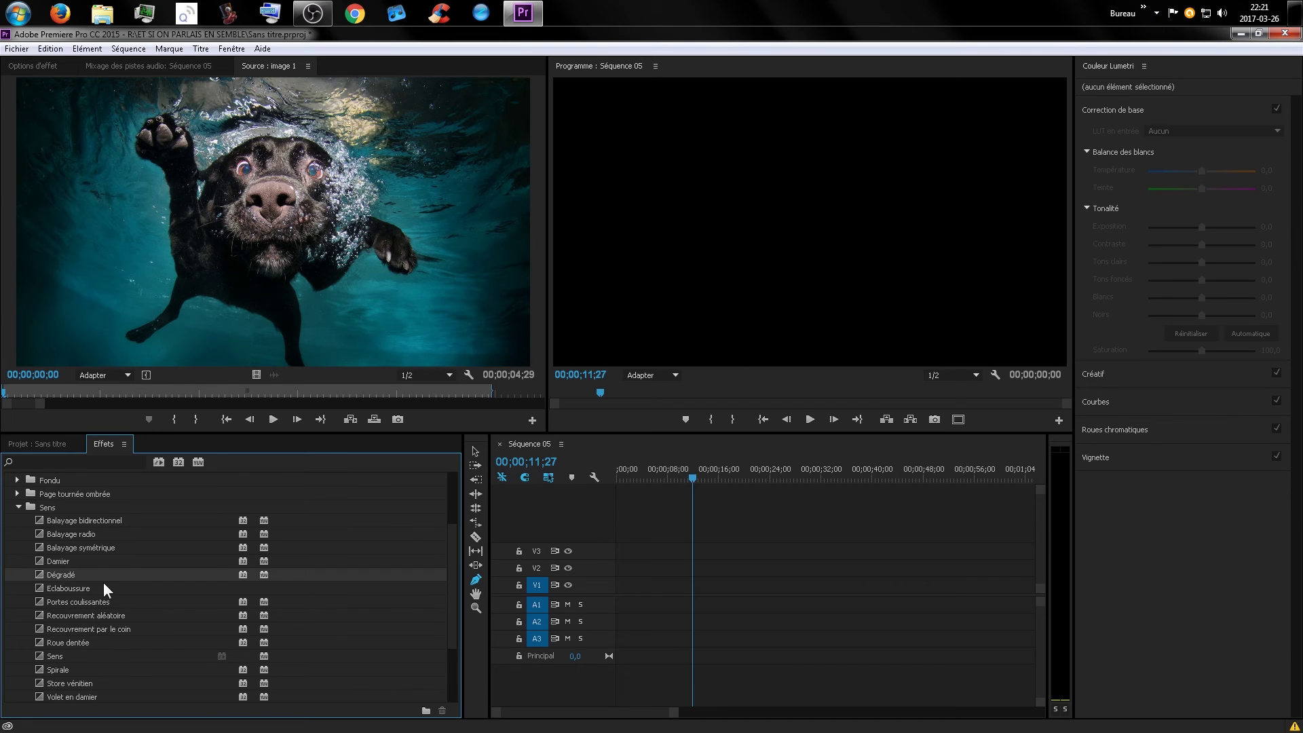
right_click(104, 578)
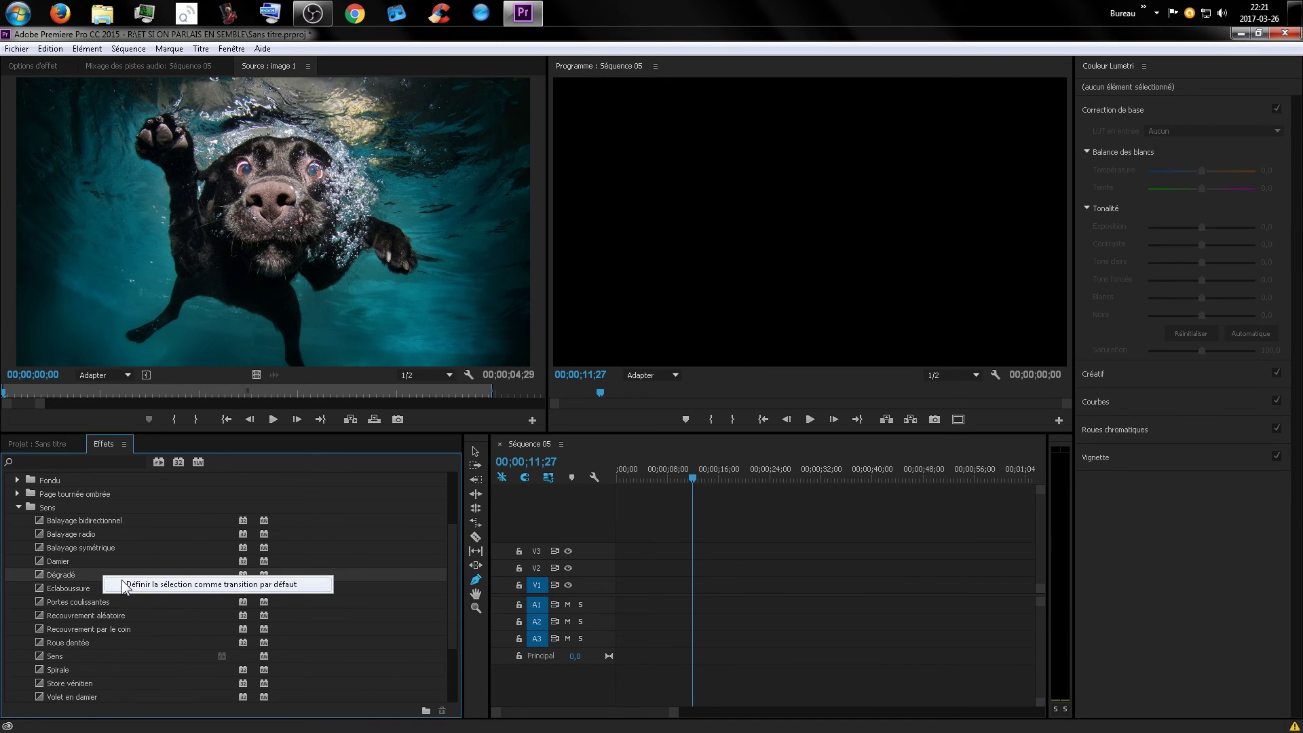
left_click(115, 584)
left_click(24, 445)
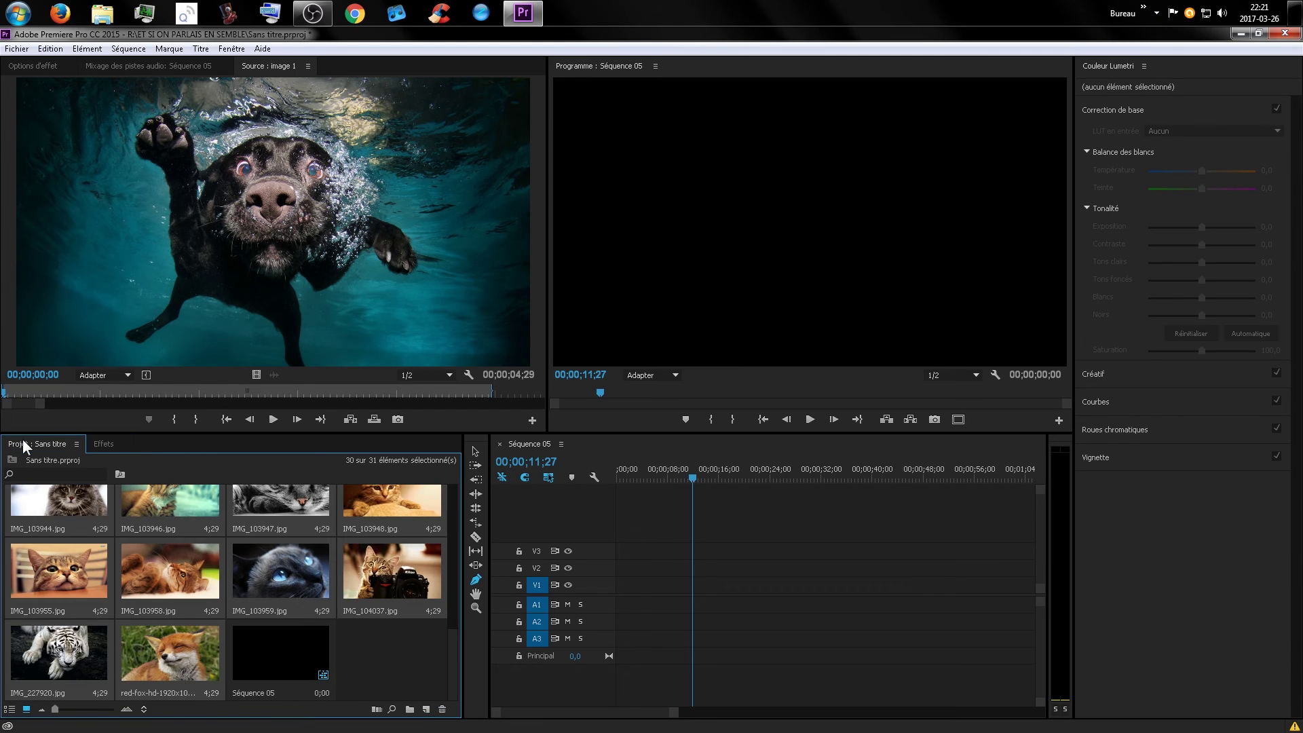
left_click(101, 444)
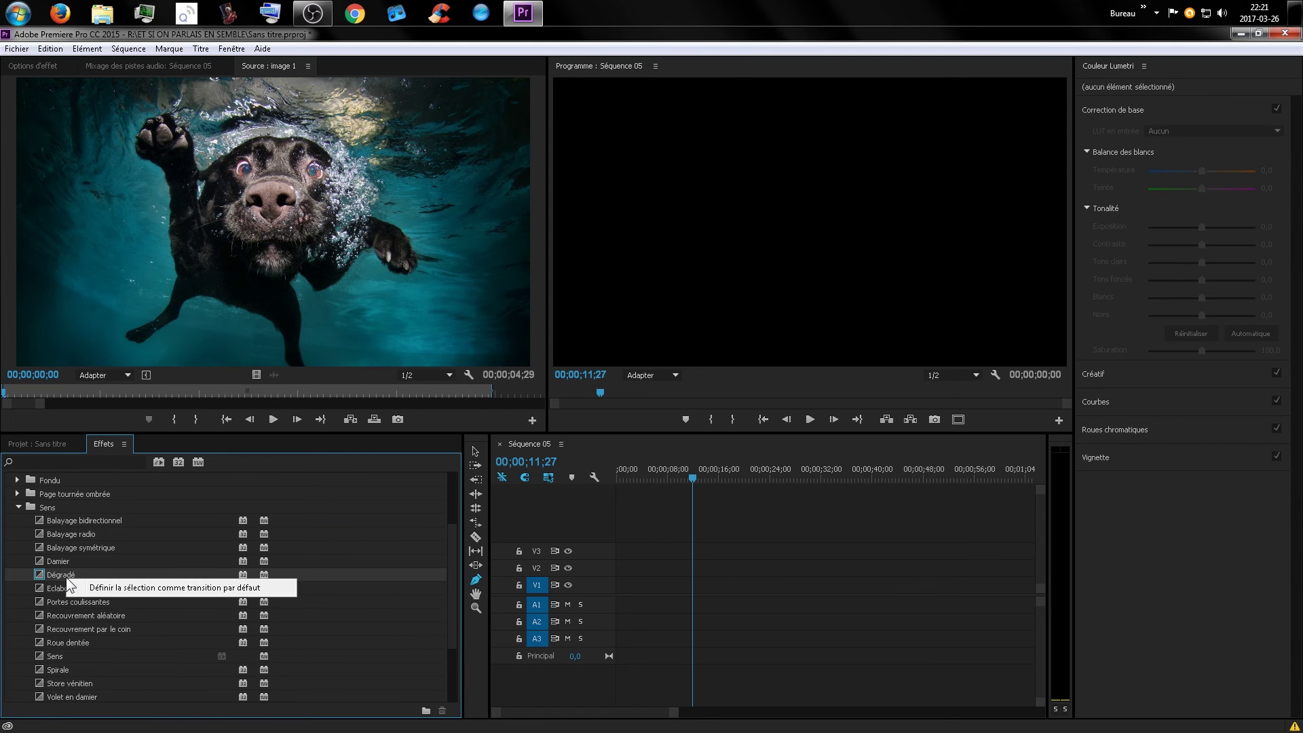
Automate the selected project photos to Séquence 05 with a 30-image overlap and the default transitions applied
left_click(33, 451)
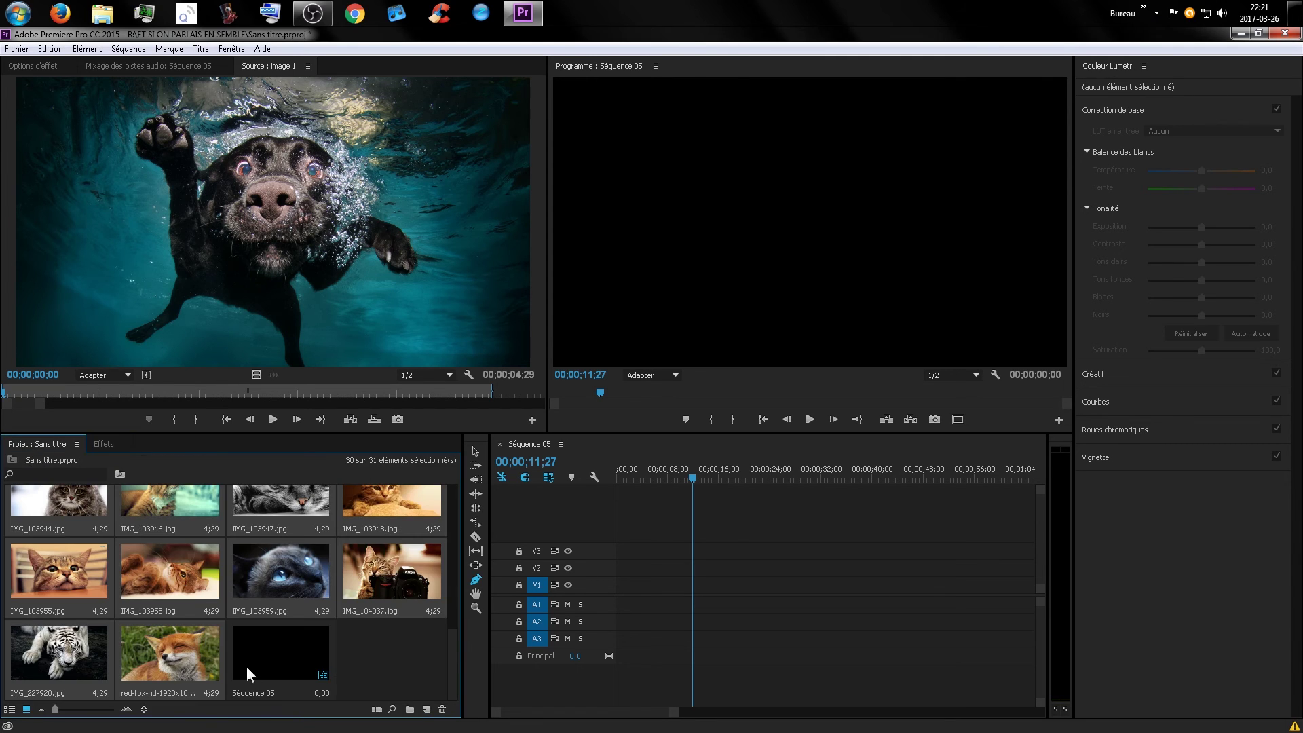
left_click(376, 709)
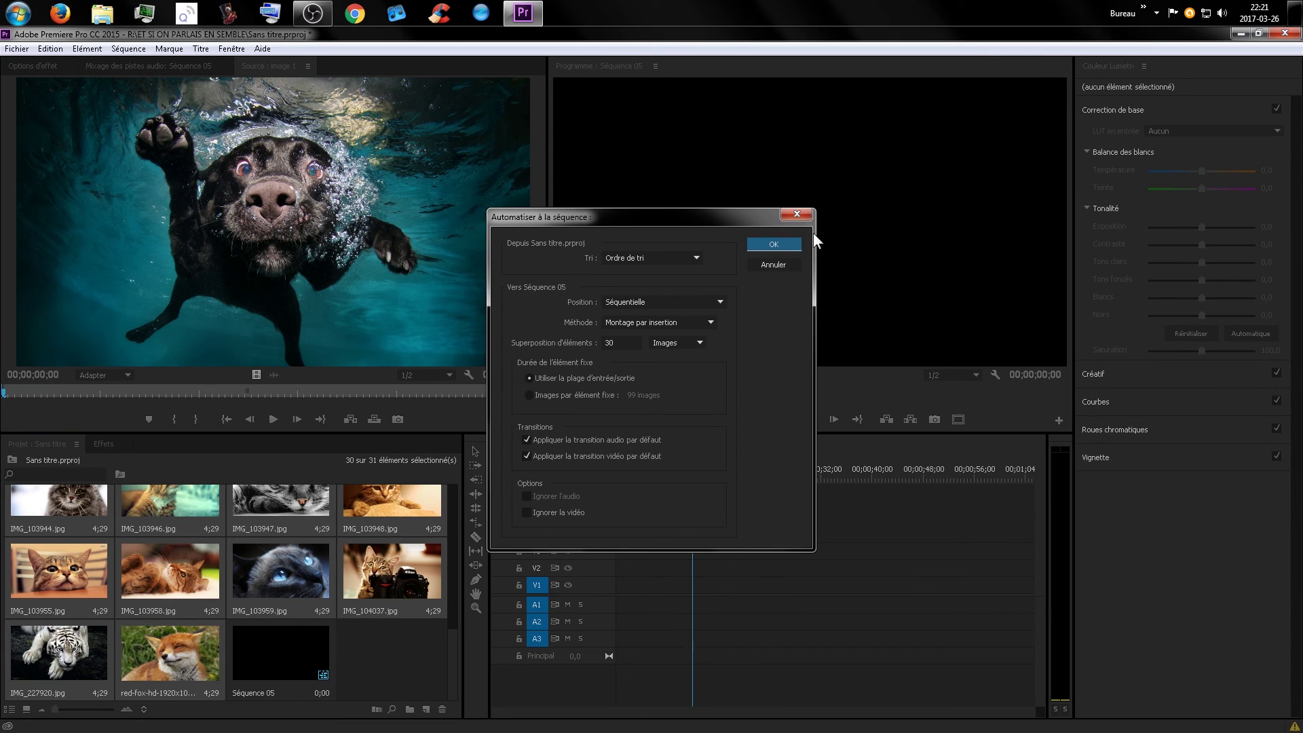
left_click(688, 321)
left_click(689, 352)
left_click(758, 246)
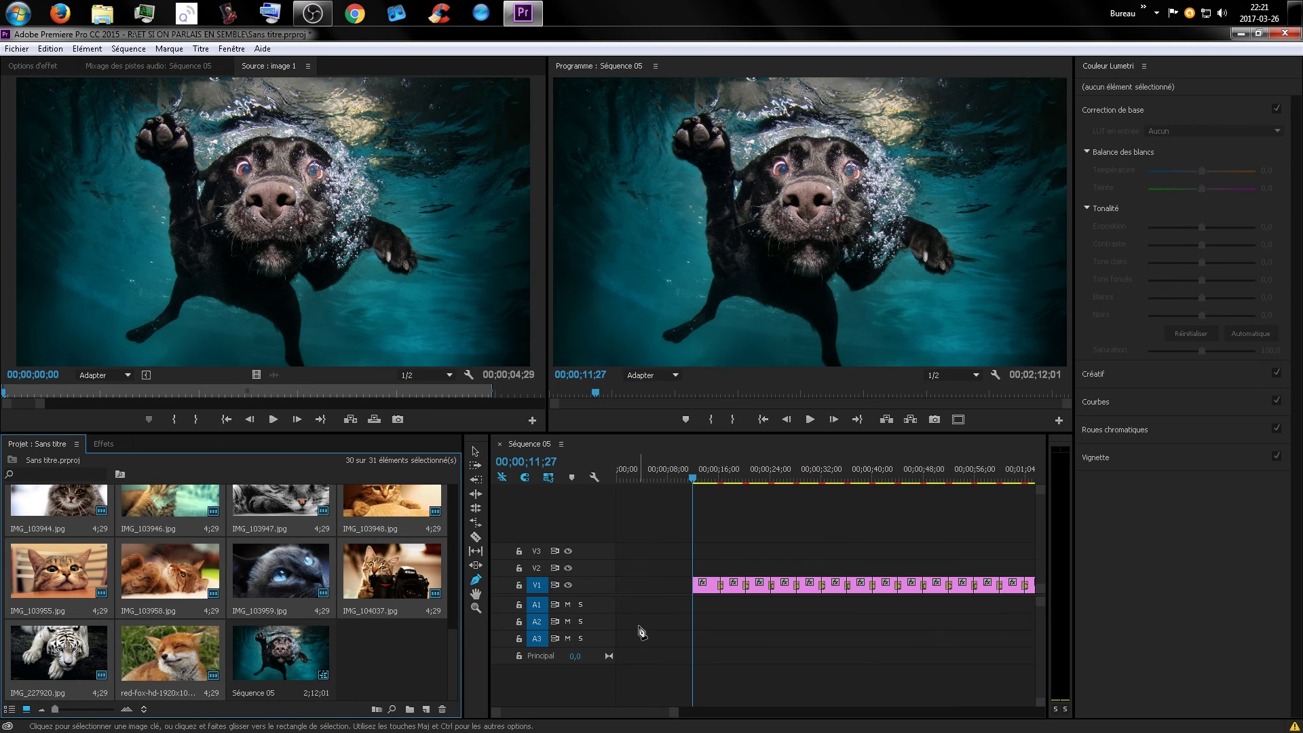
Ripple-delete the empty gap before the first photo on V1 and play back the opening of the montage
right_click(655, 589)
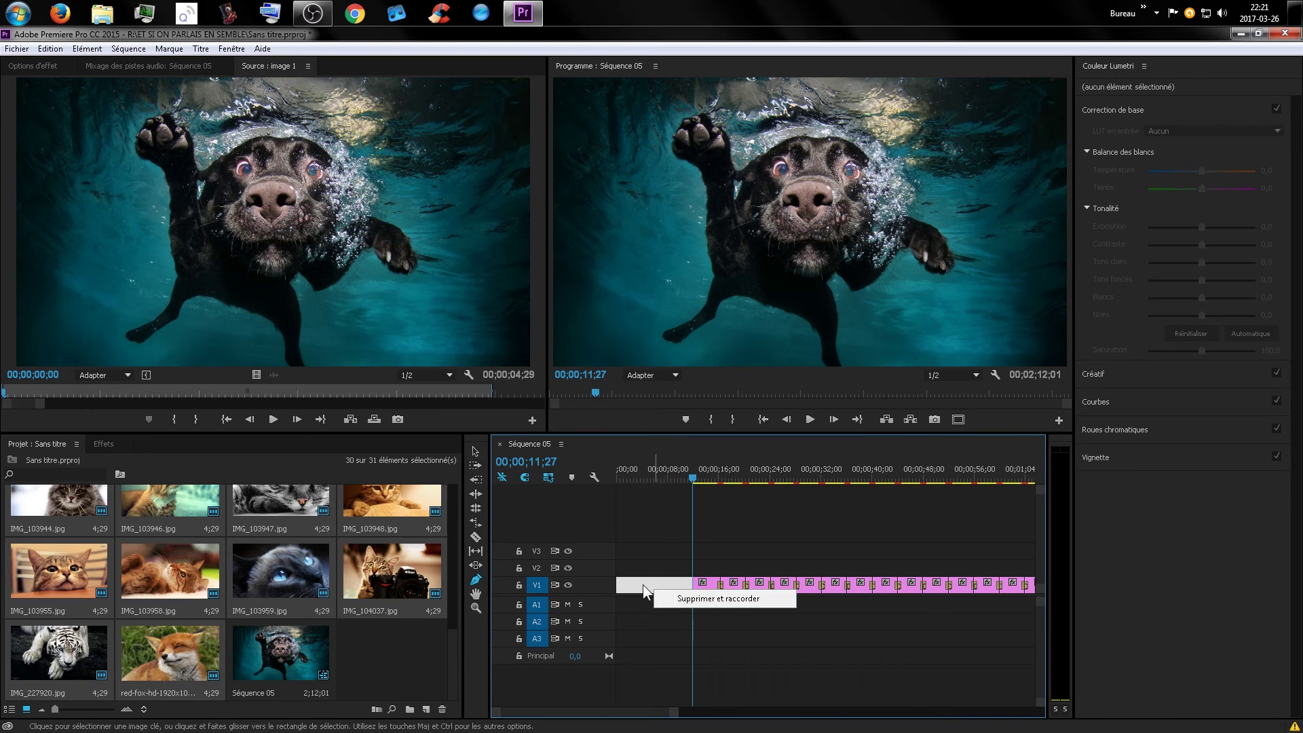
left_click(681, 601)
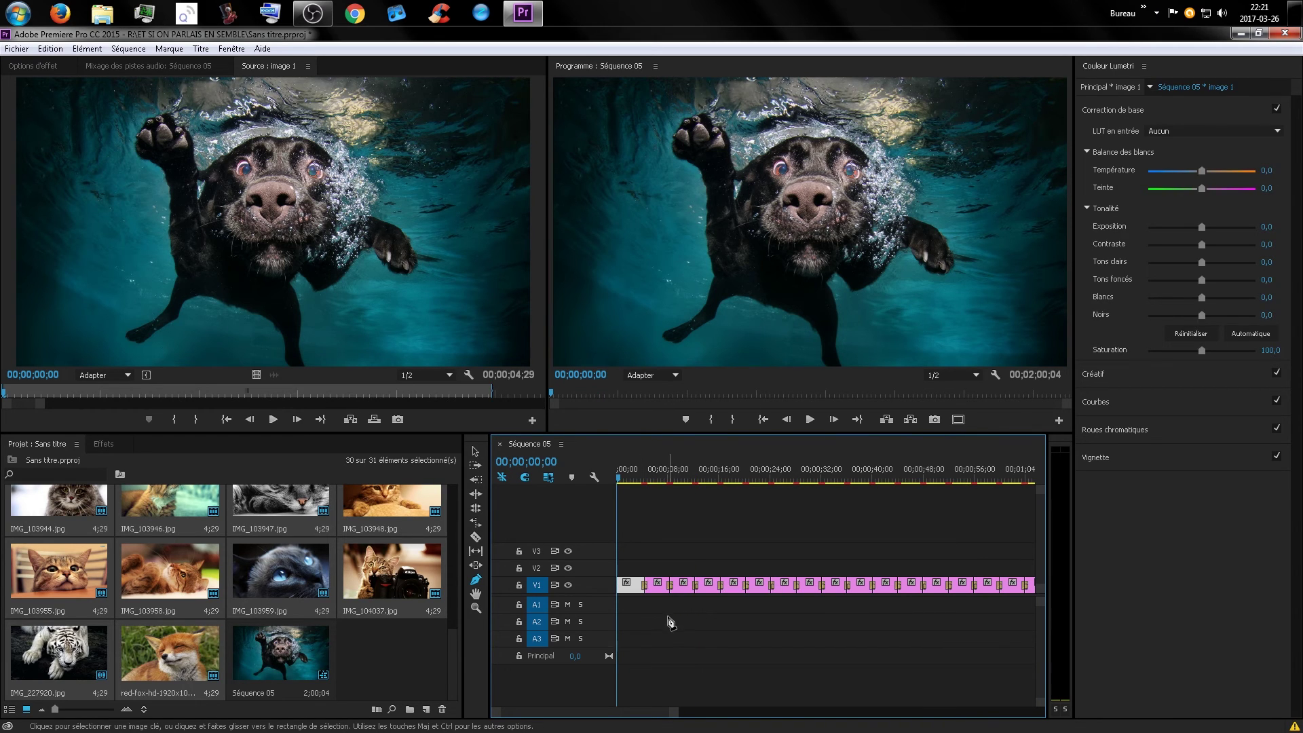
left_click(672, 630)
key("space")
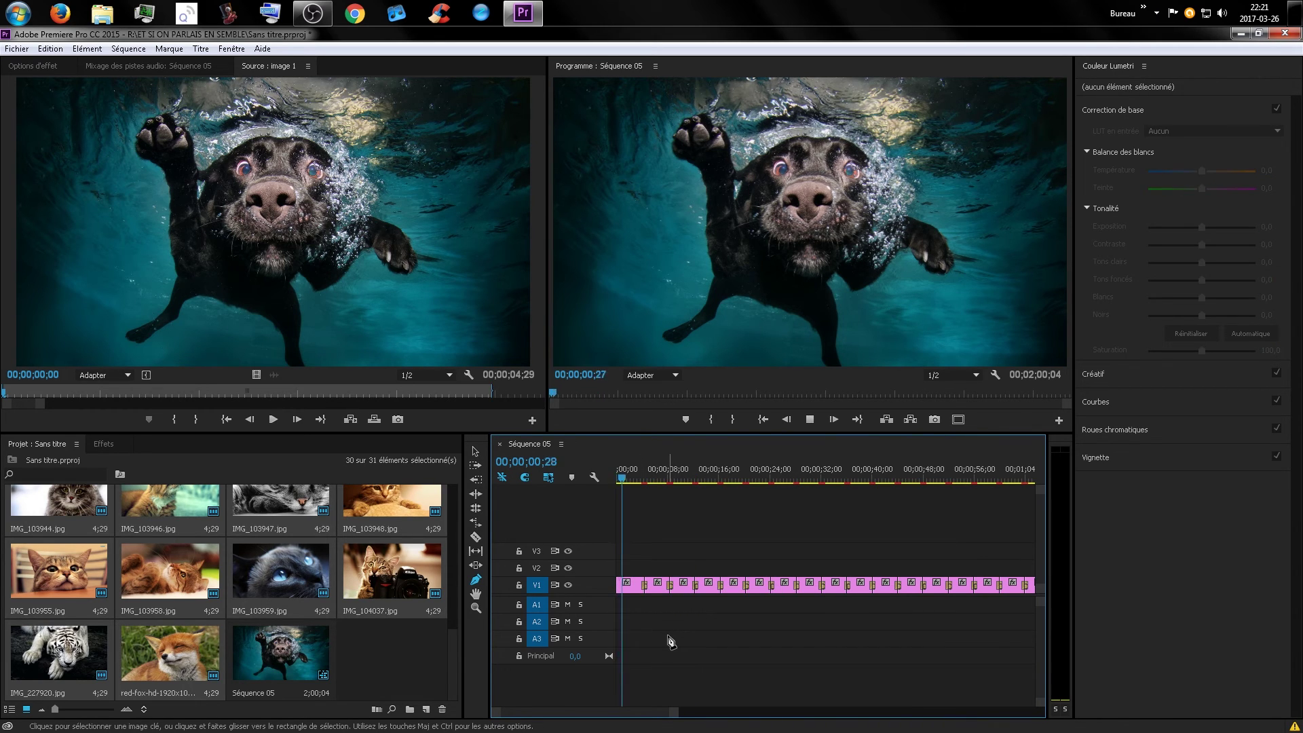
key("space")
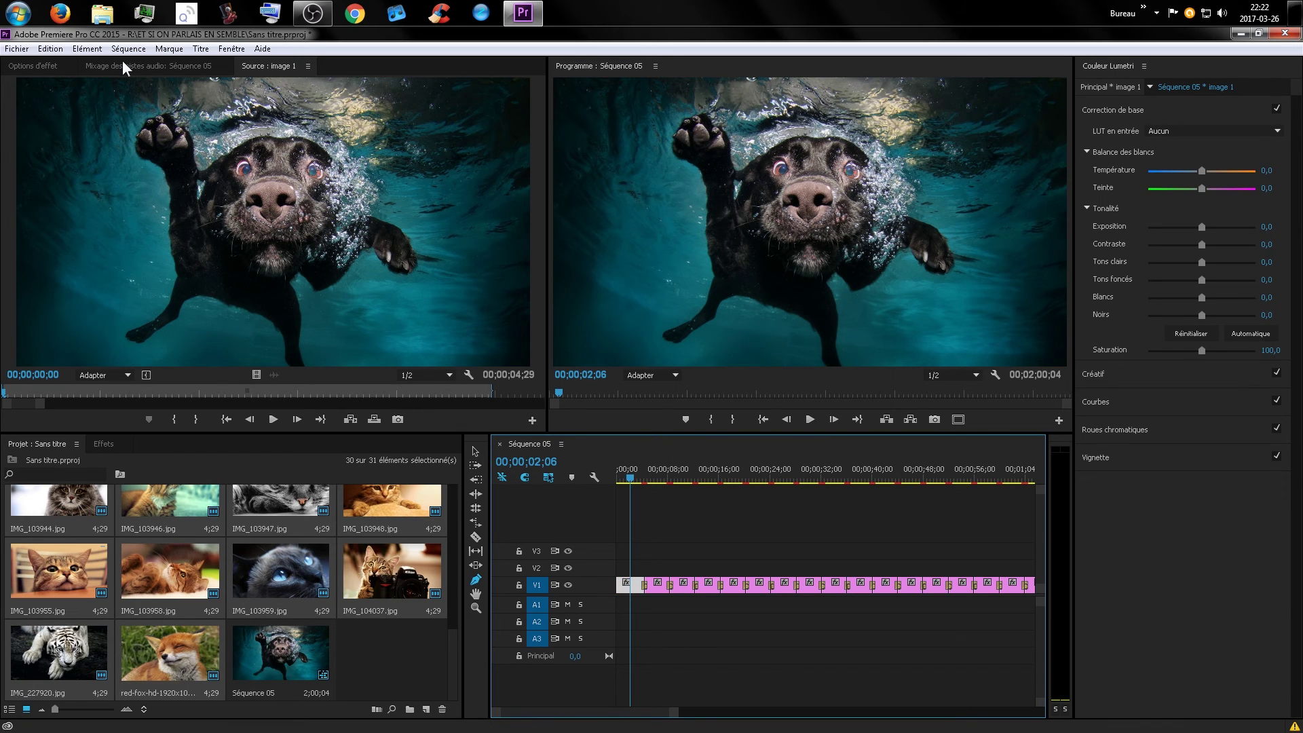
Add Cute - Bensound (Royalty Free Music).mp3 from the Texte et PDF (R:) drive to track A2 at the start of Séquence 05
left_click(102, 14)
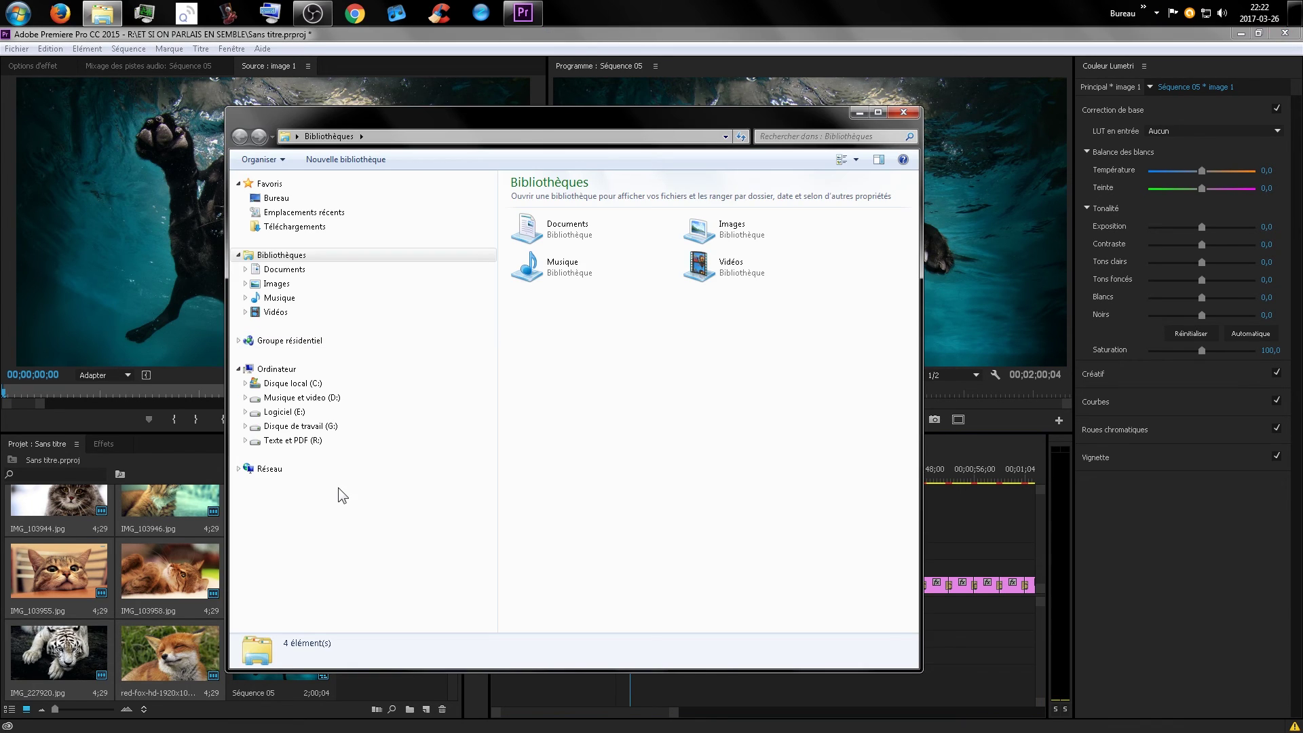
left_click(295, 441)
left_click(706, 515)
scroll(706, 516, "down", 3)
scroll(705, 516, "down", 10)
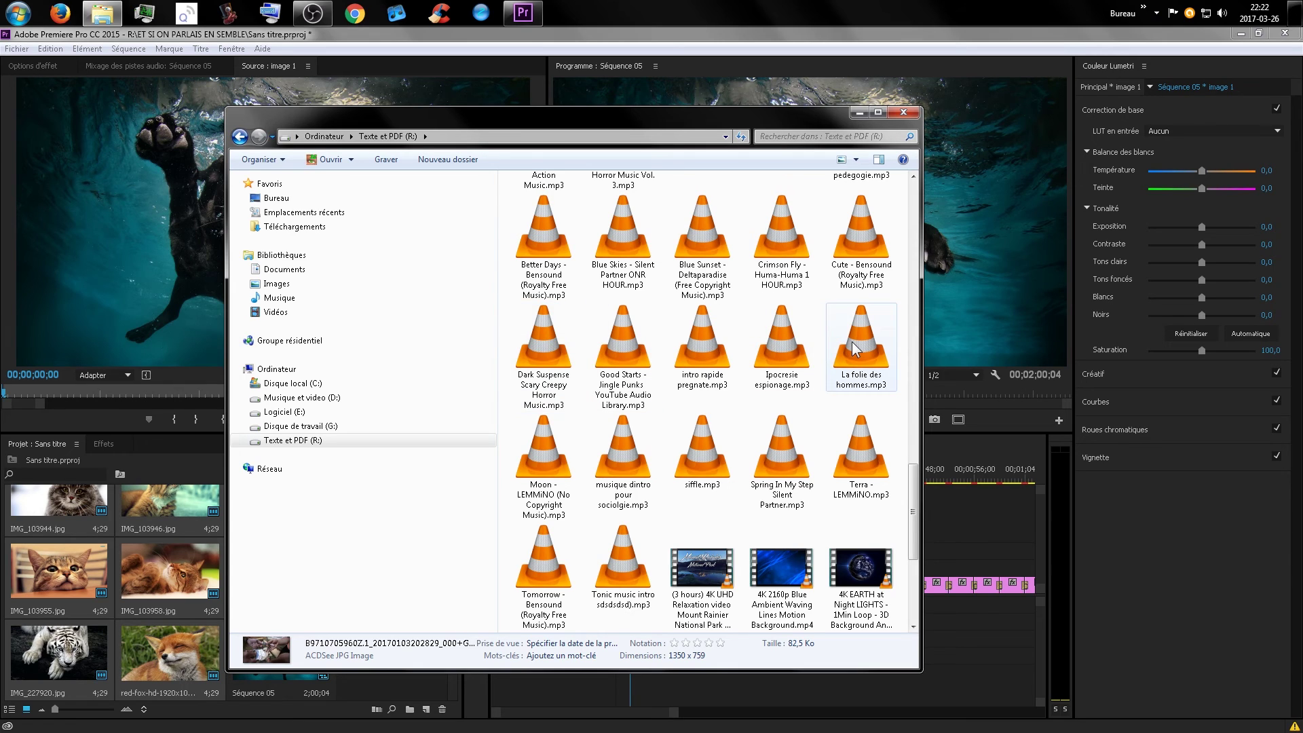
left_click(855, 244)
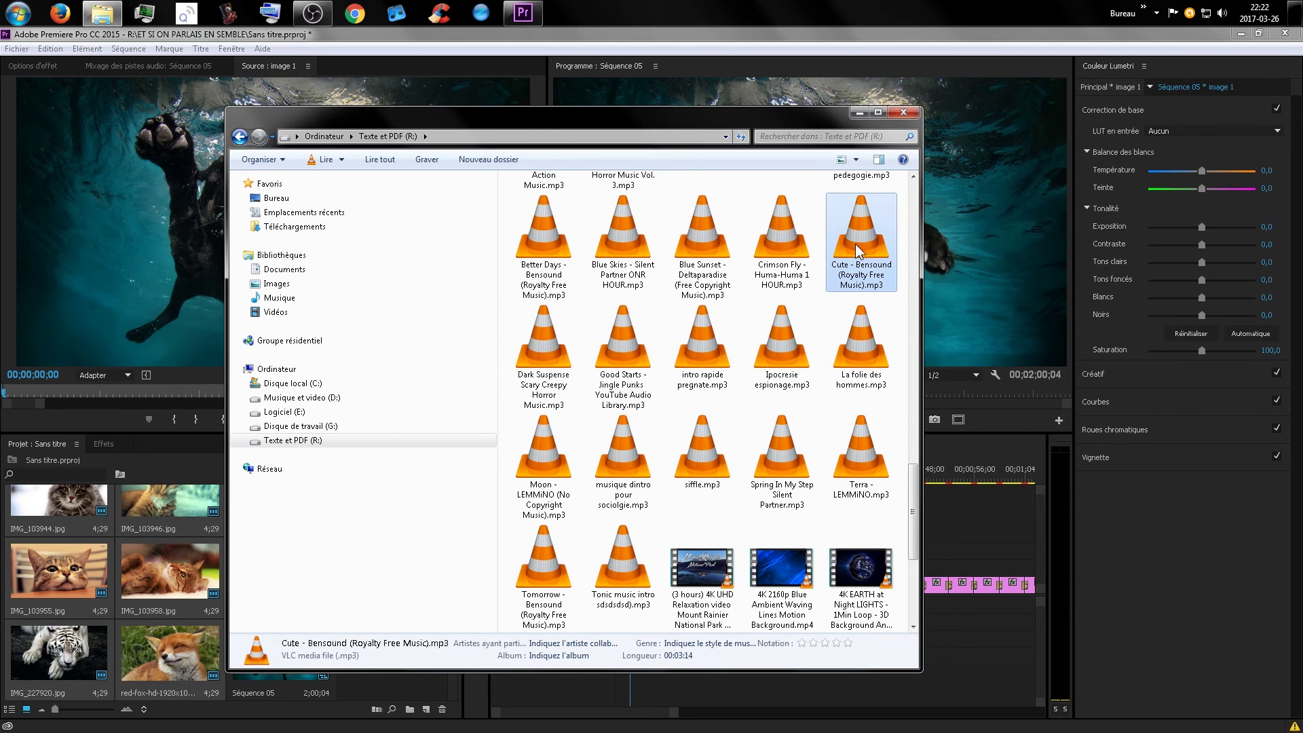
left_click_drag(855, 243, 620, 628)
left_click(902, 112)
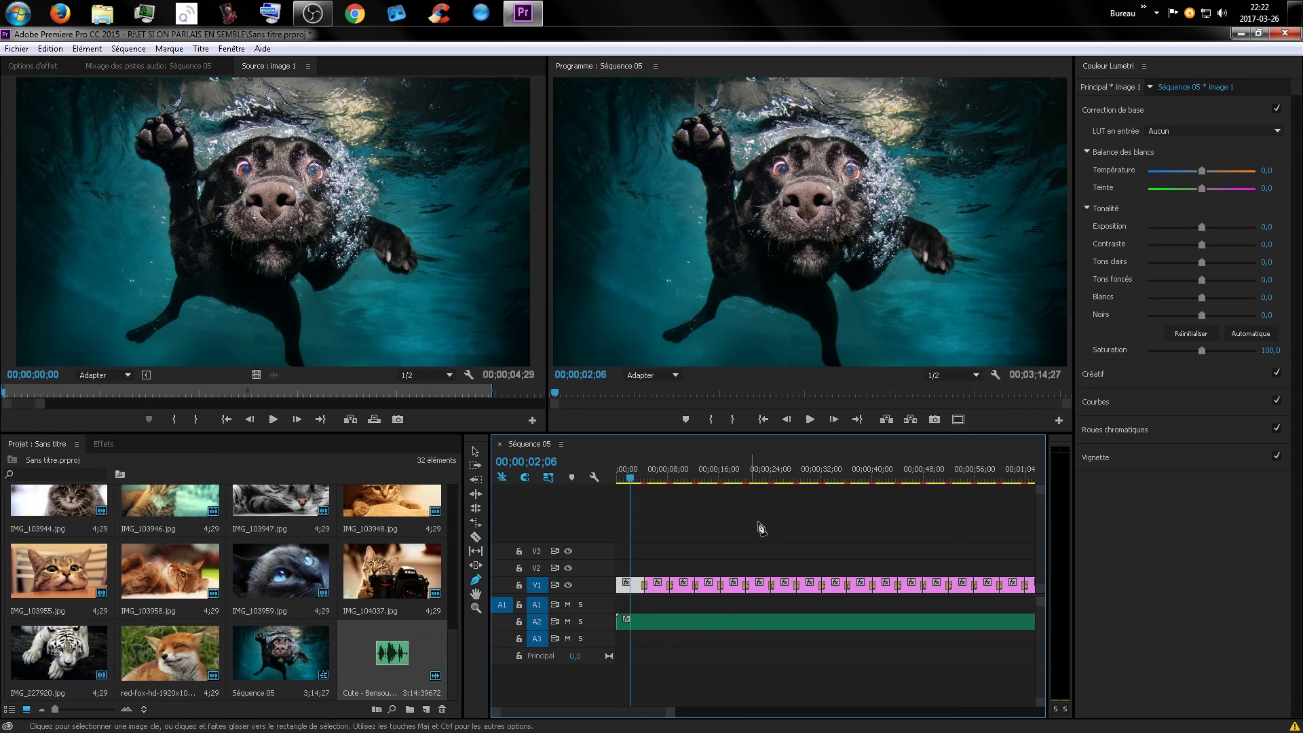
Lower the Audio 2 track to -16.0 dB and the Principal track to -12.5 dB in the audio track mixer during playback
left_click(129, 66)
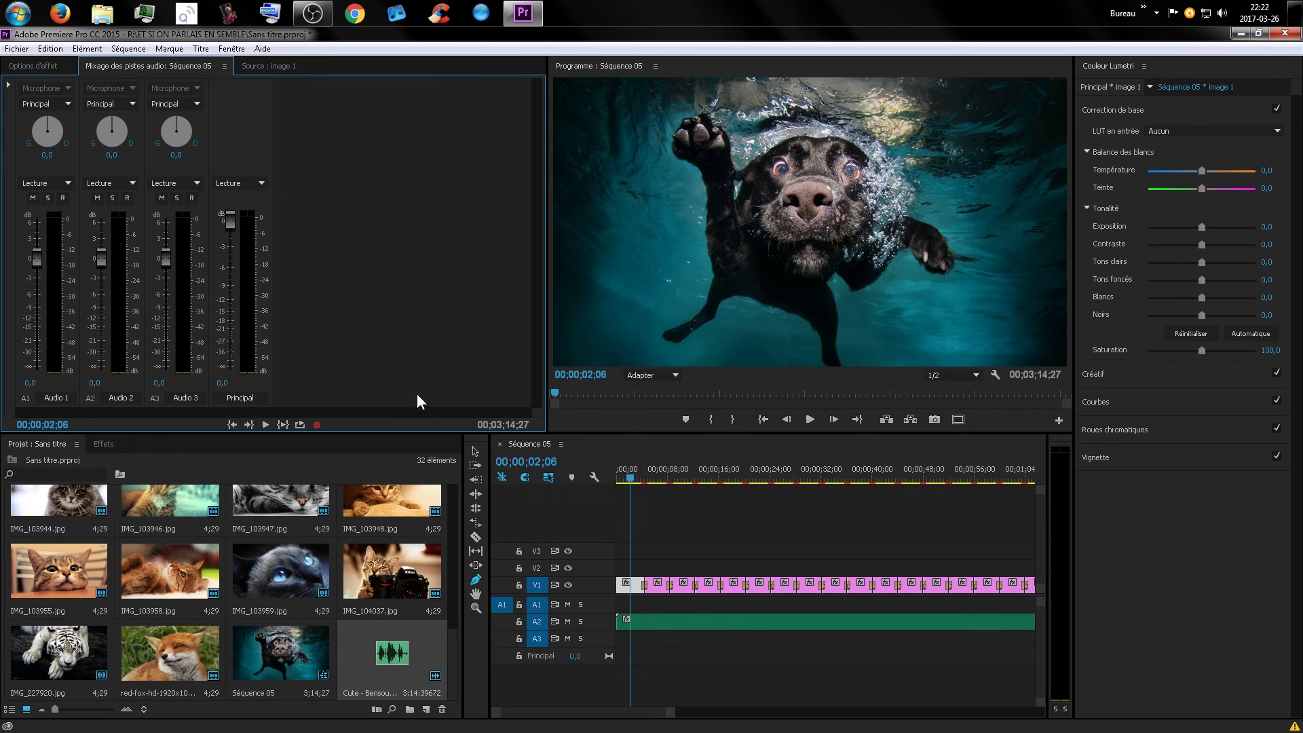
key("space")
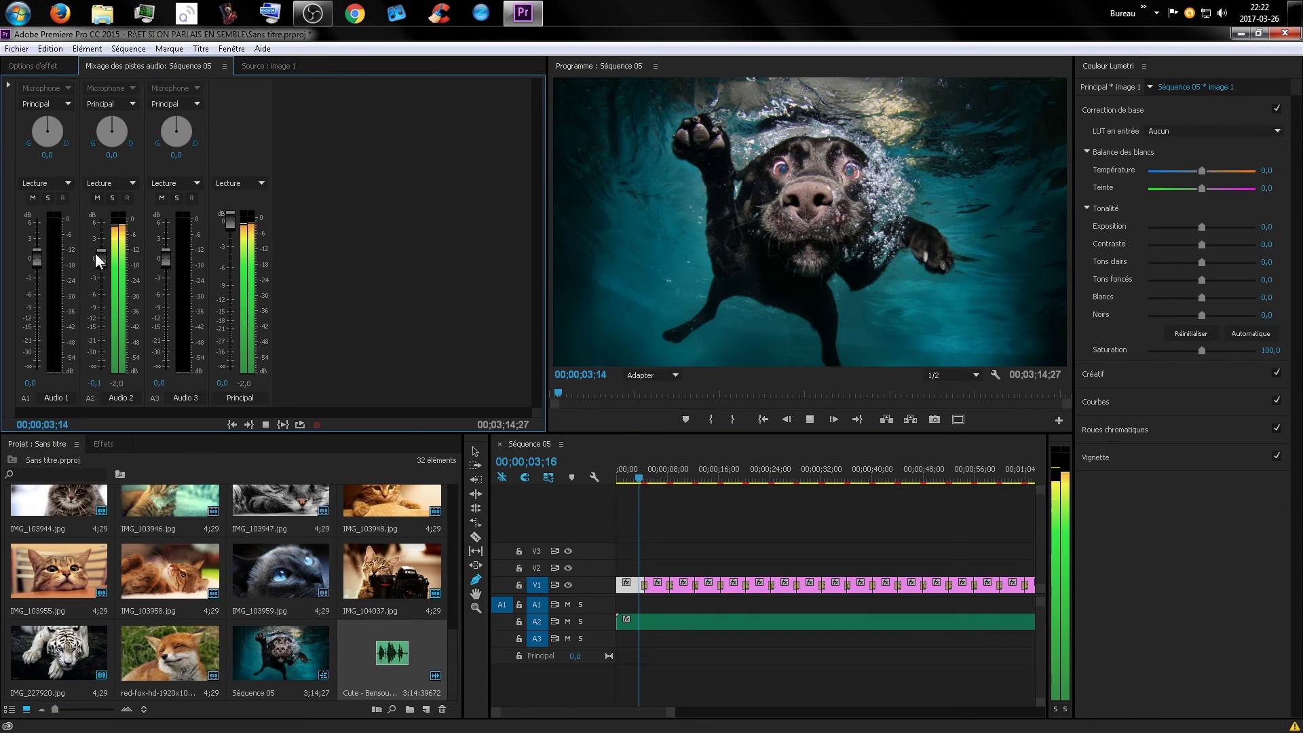
left_click_drag(95, 254, 99, 312)
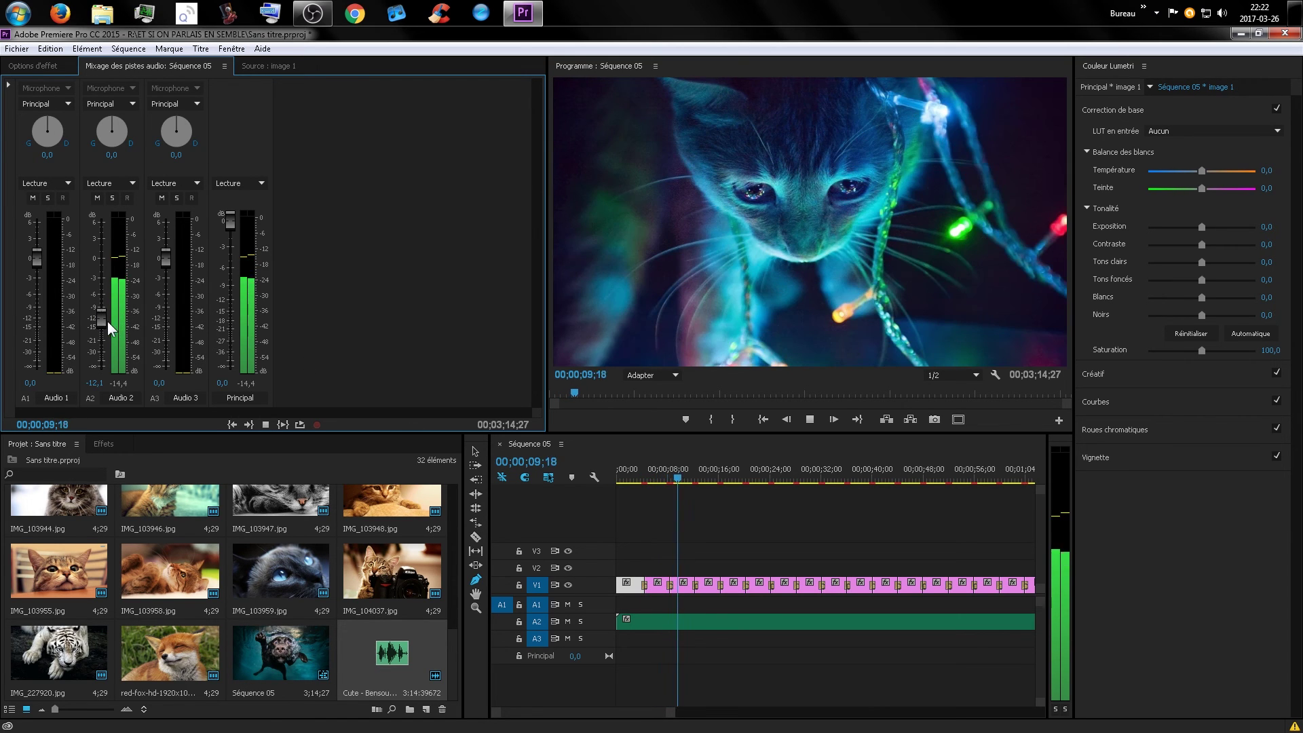
left_click_drag(101, 314, 103, 334)
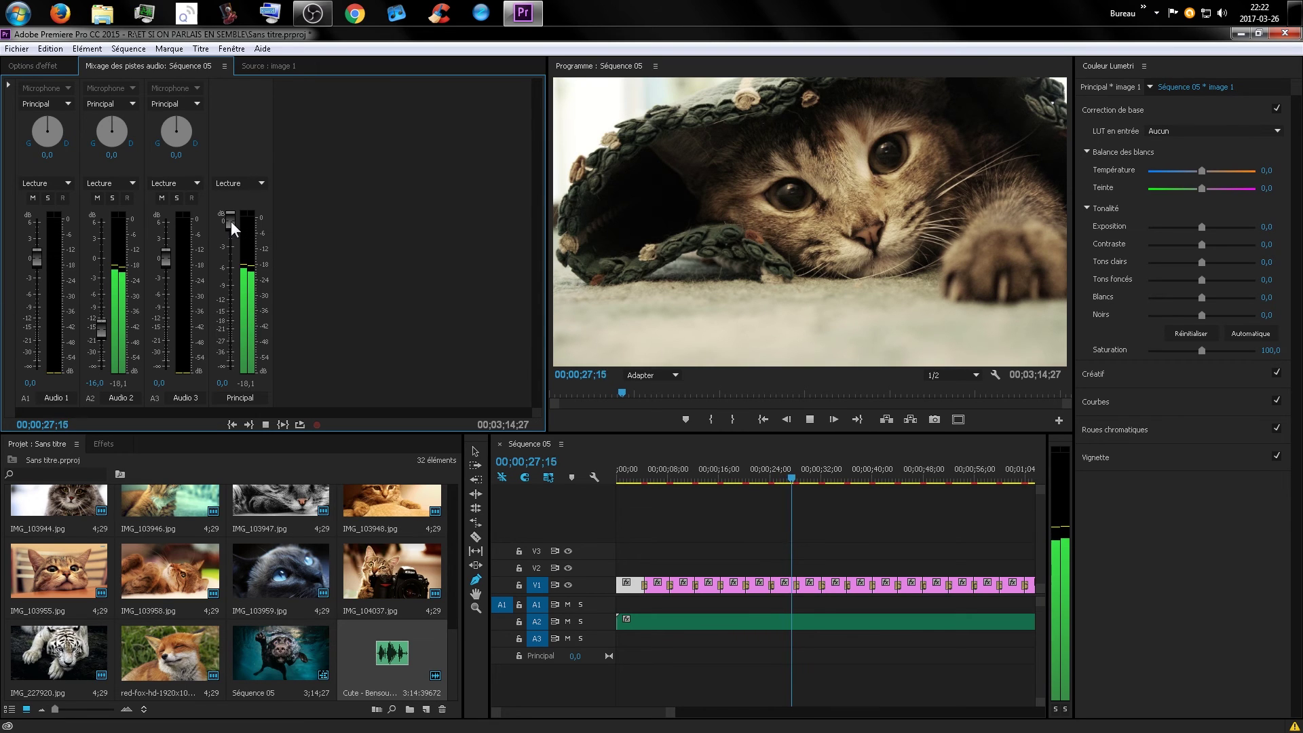
left_click_drag(230, 221, 221, 302)
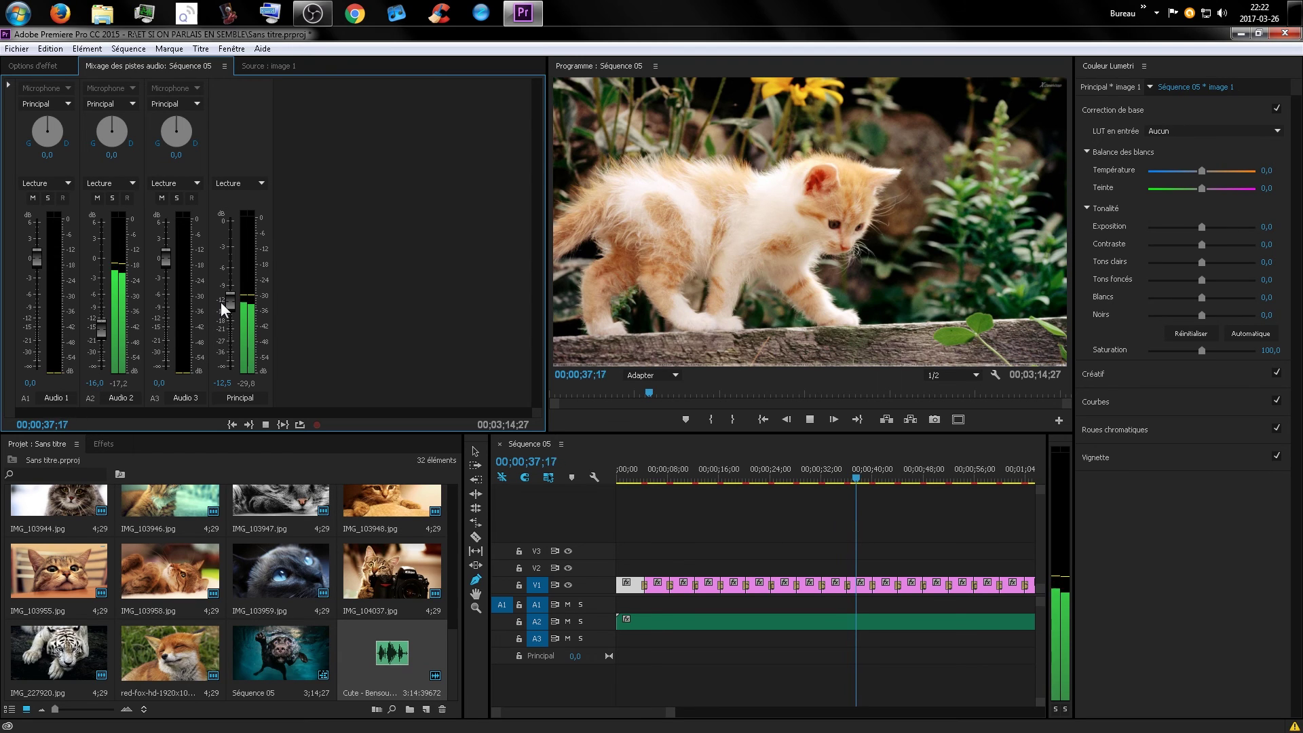
key("space")
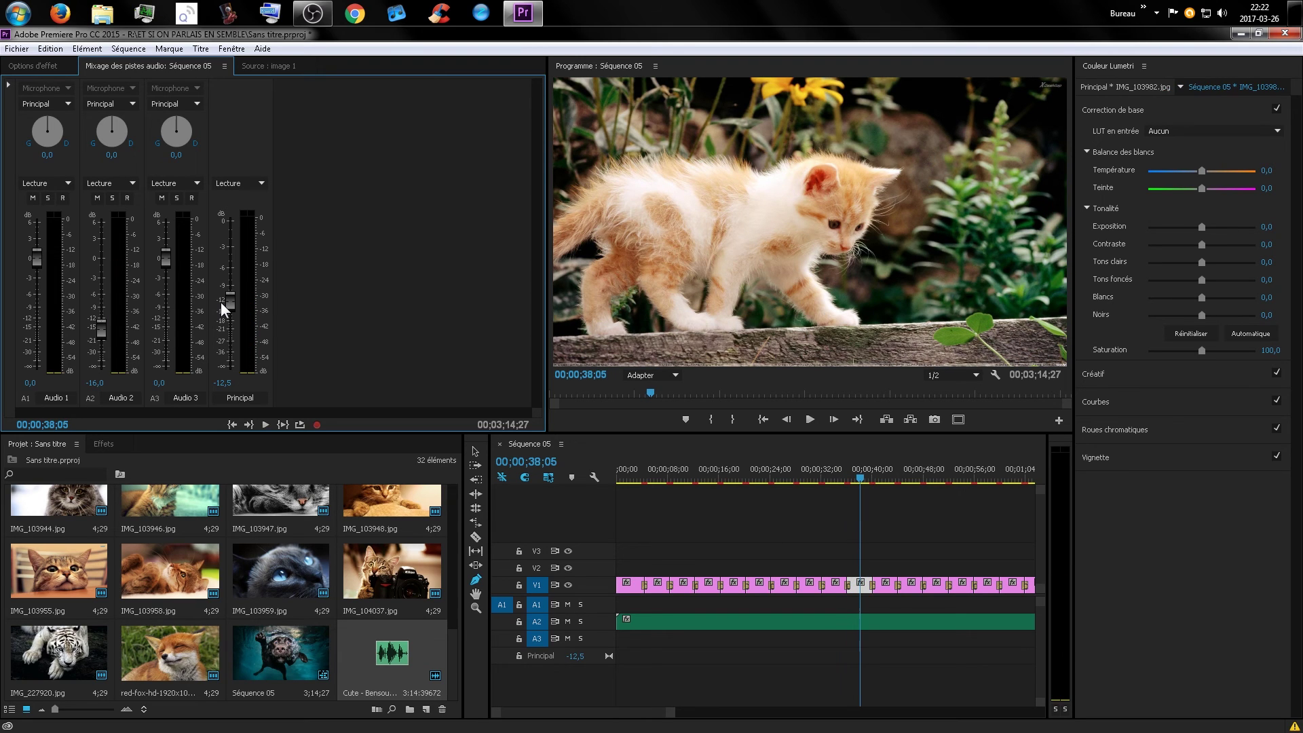
Open the media export settings for Séquence 05 and apply the YouTube 1080p 30 image seconde preset in H.264 format
left_click(4, 51)
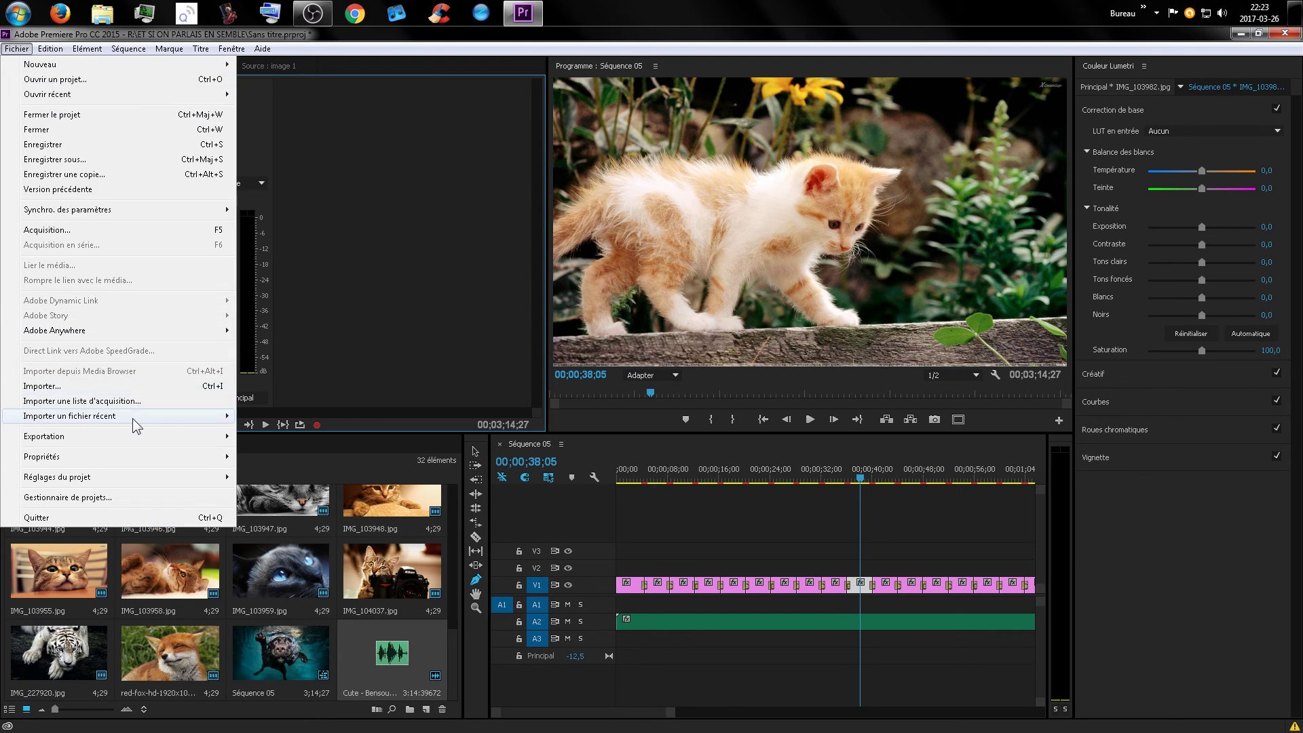
mouse_move(132, 418)
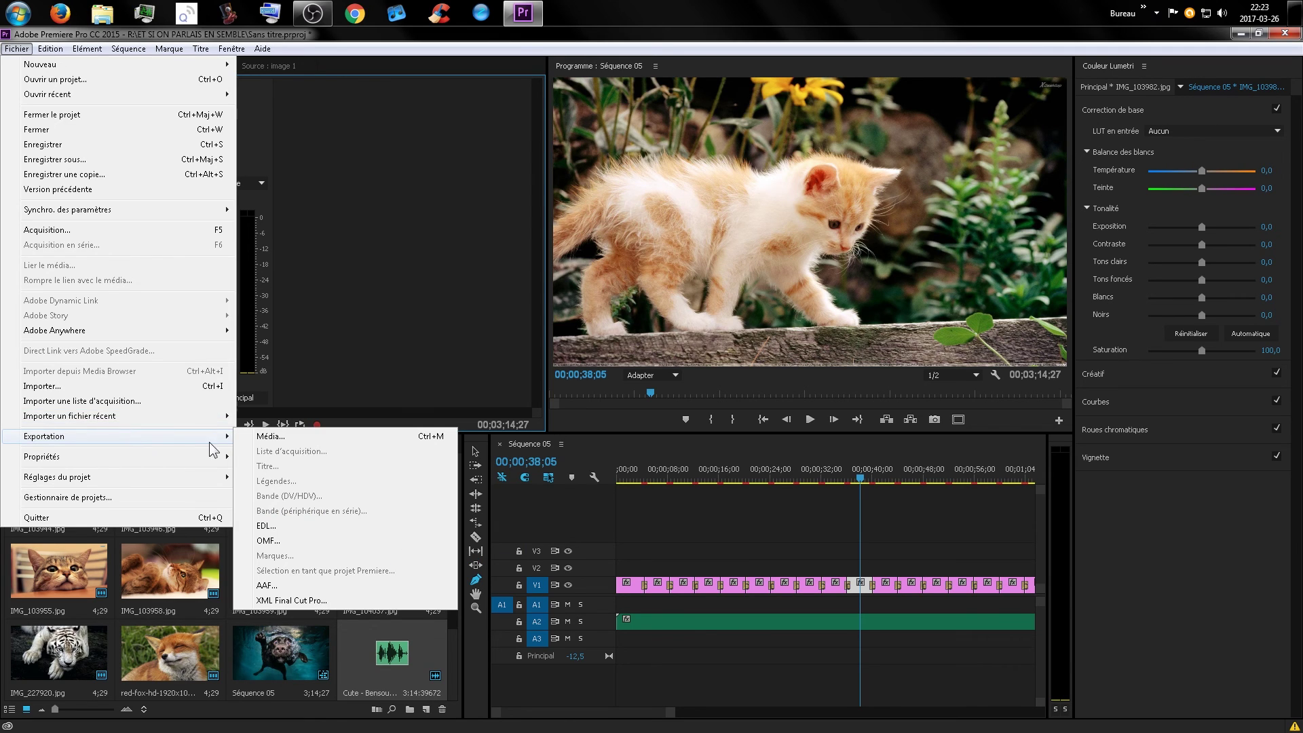
left_click(830, 673)
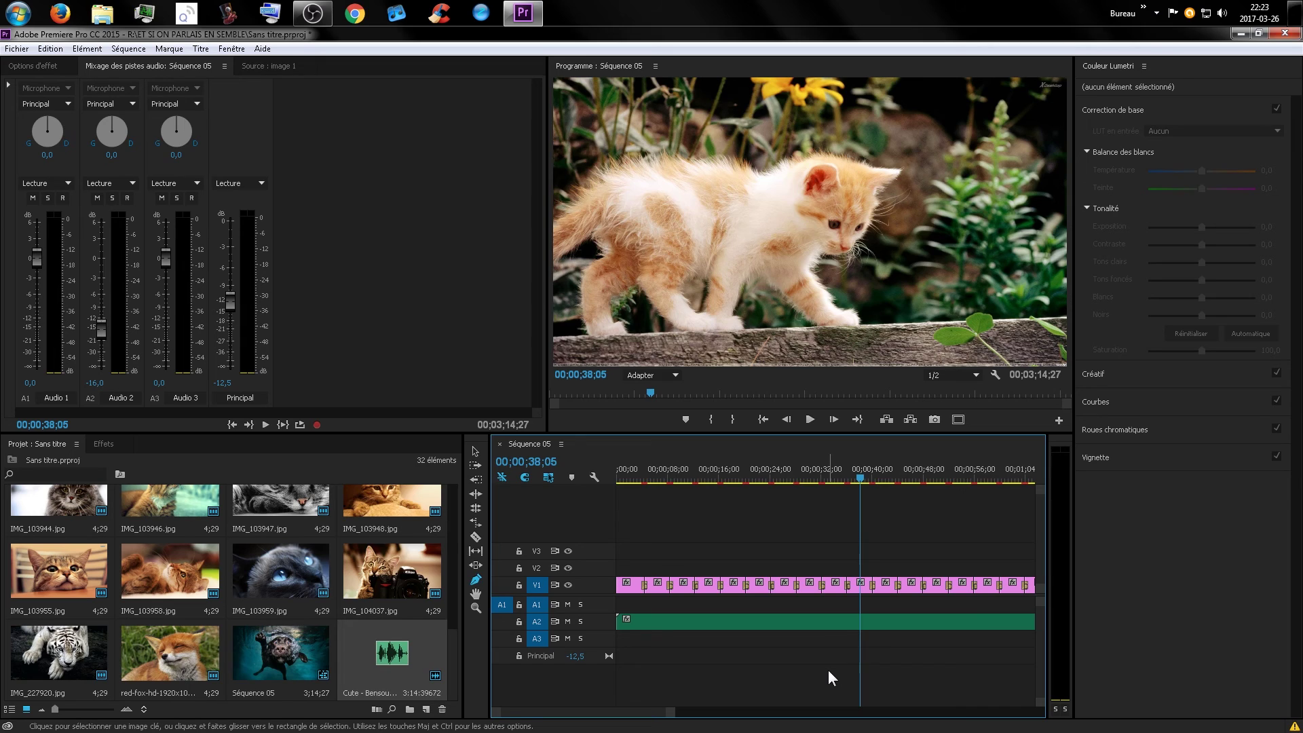
key("ctrl+m")
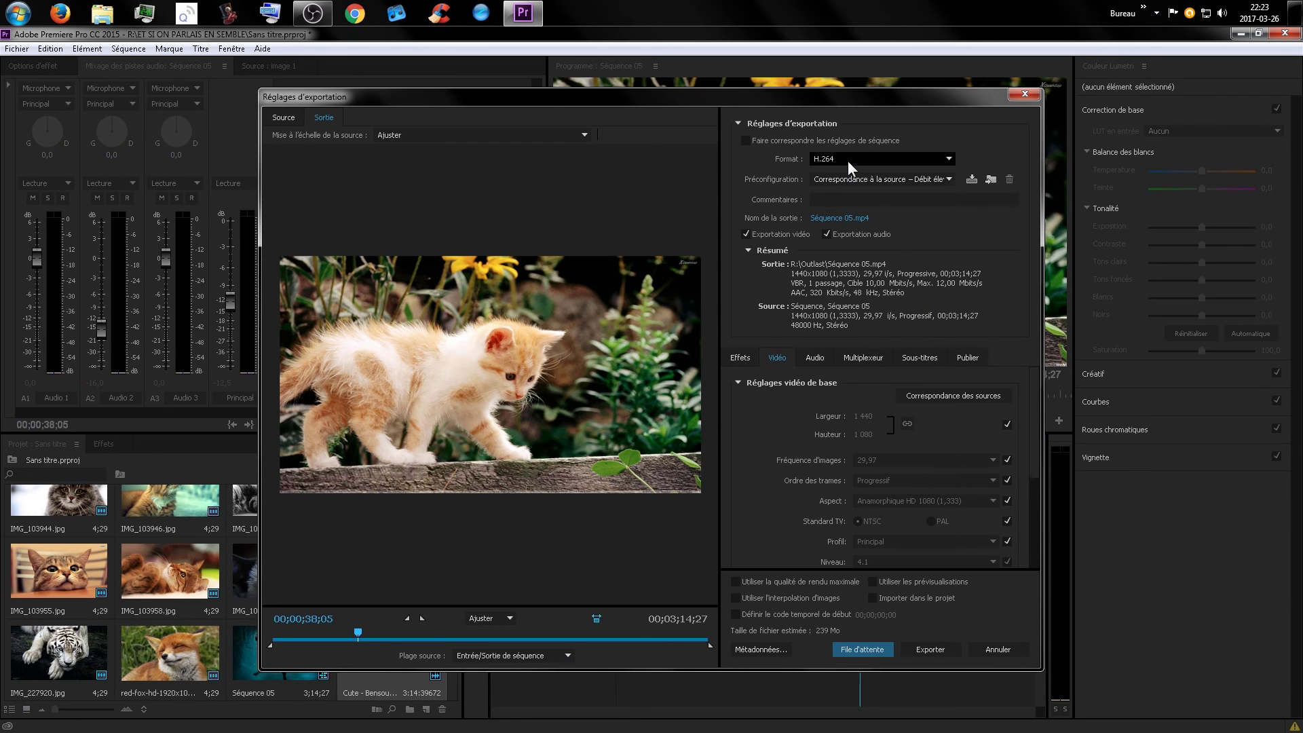
left_click(854, 178)
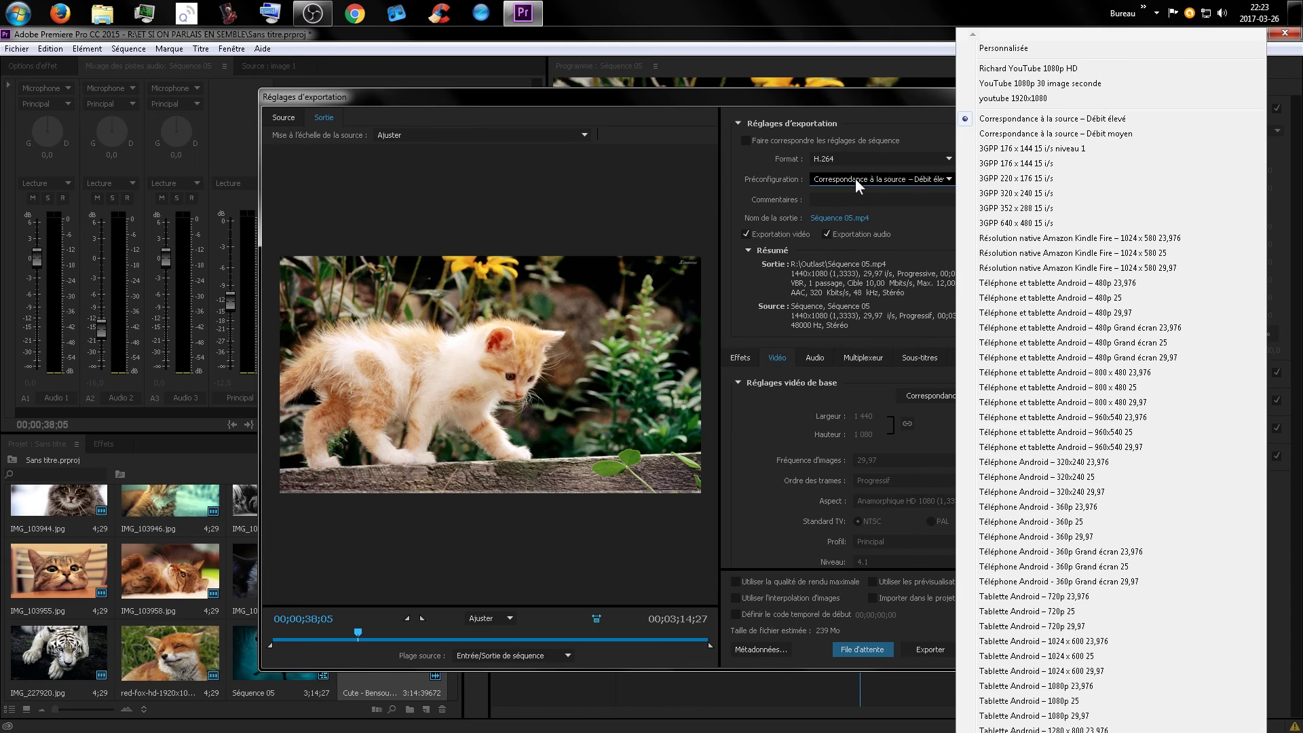
left_click(1045, 83)
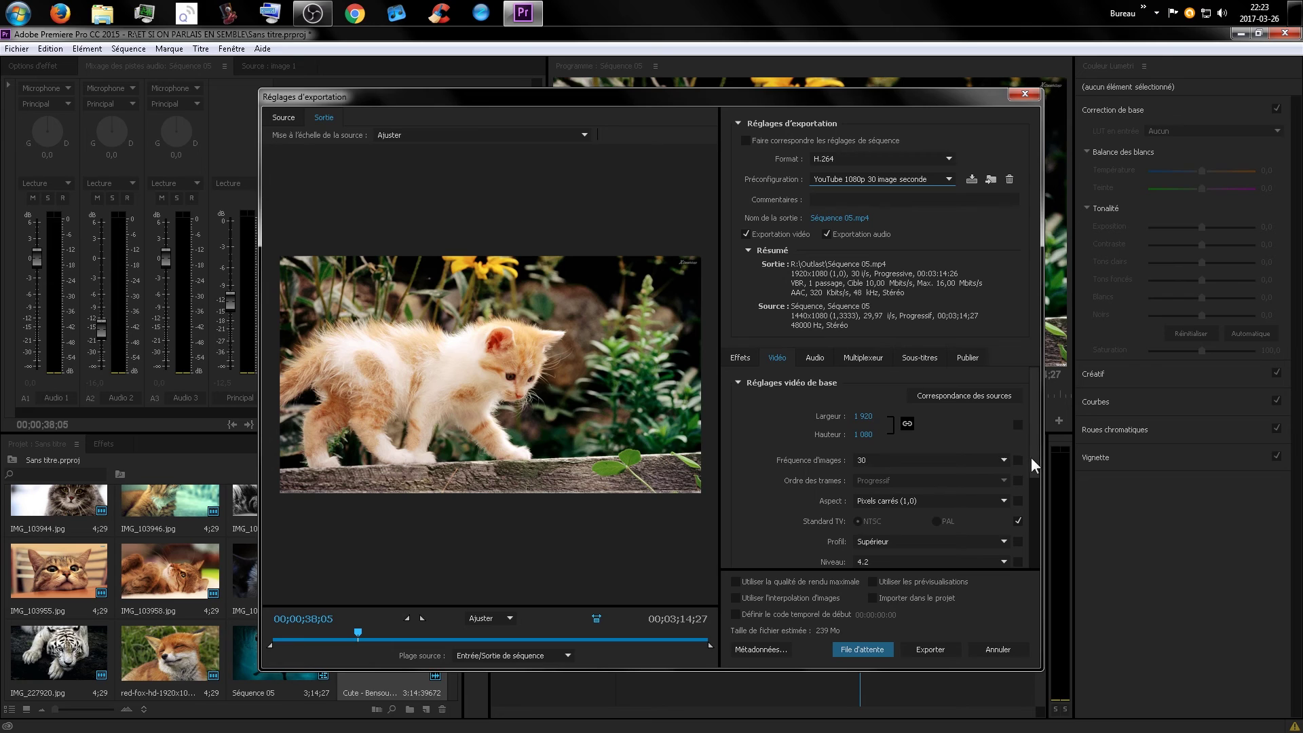
Review the basic video and bitrate settings, and start exporting the montage as Séquence 05.mp4
left_click_drag(1031, 451, 1034, 483)
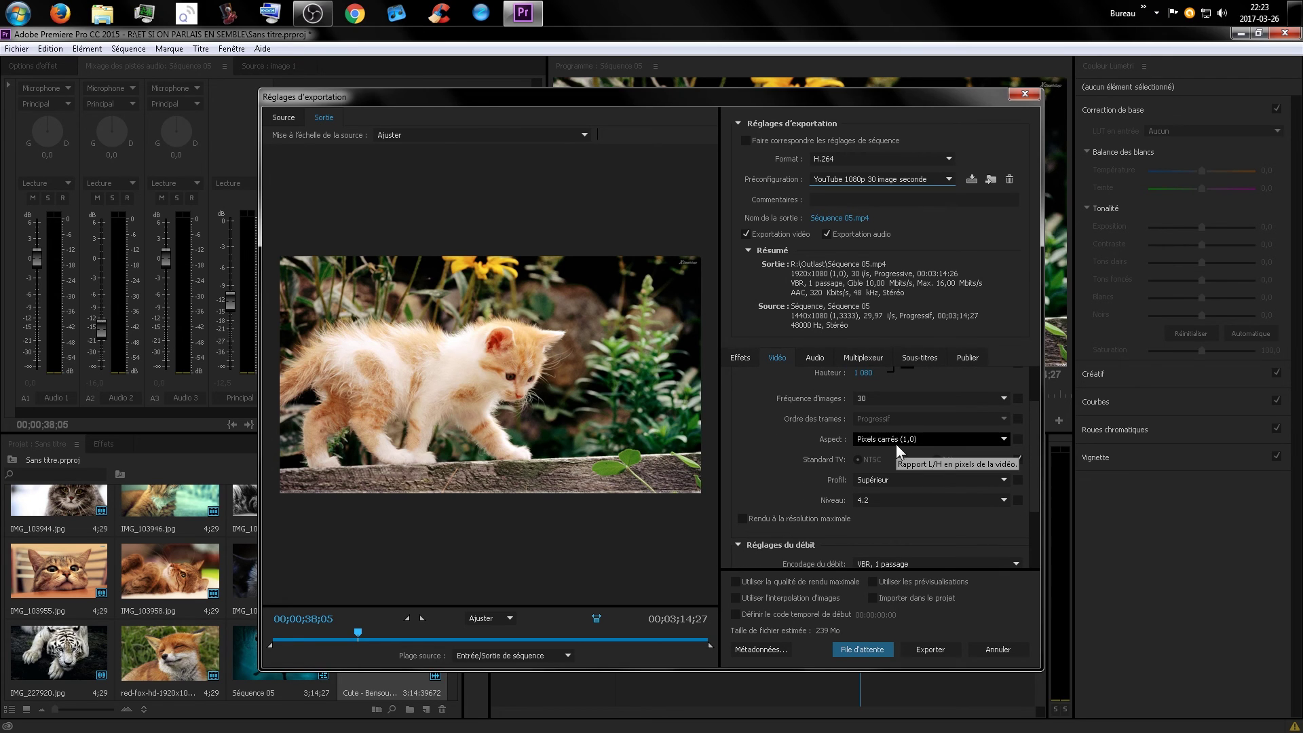
left_click_drag(1033, 441, 1037, 493)
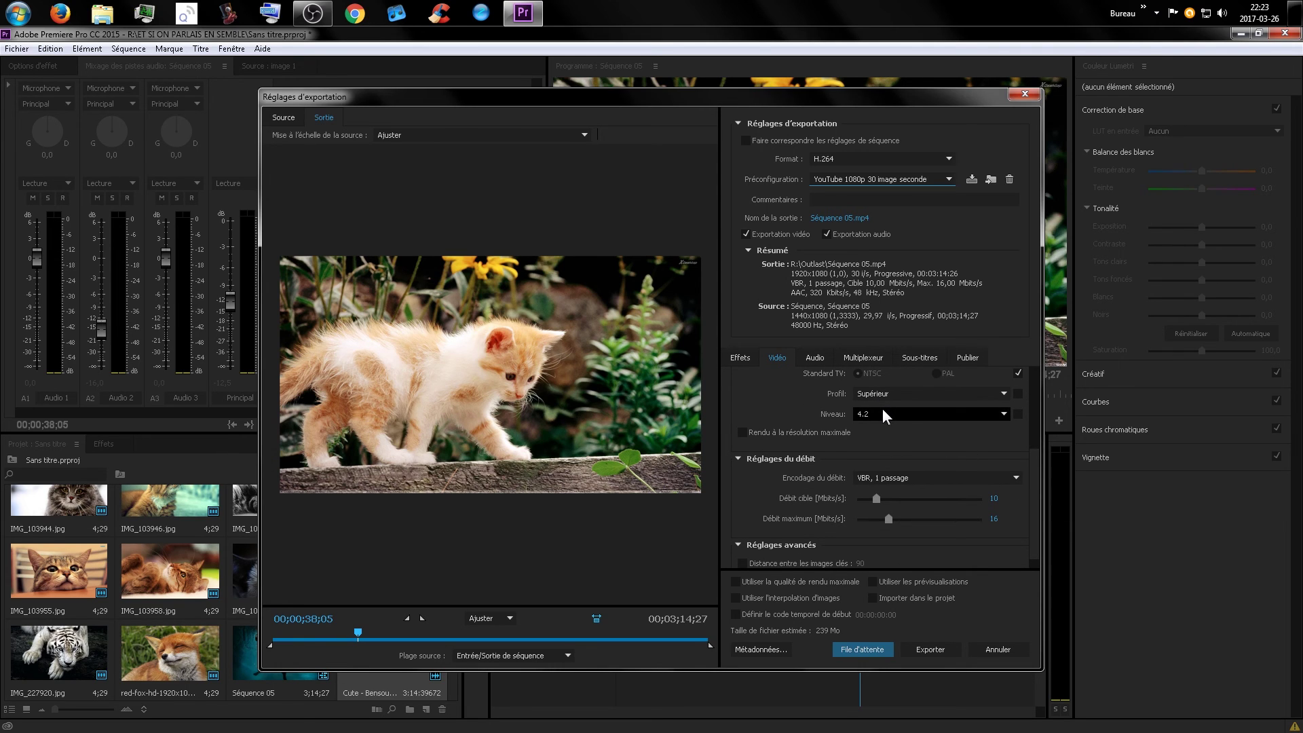
left_click_drag(1034, 468, 1033, 477)
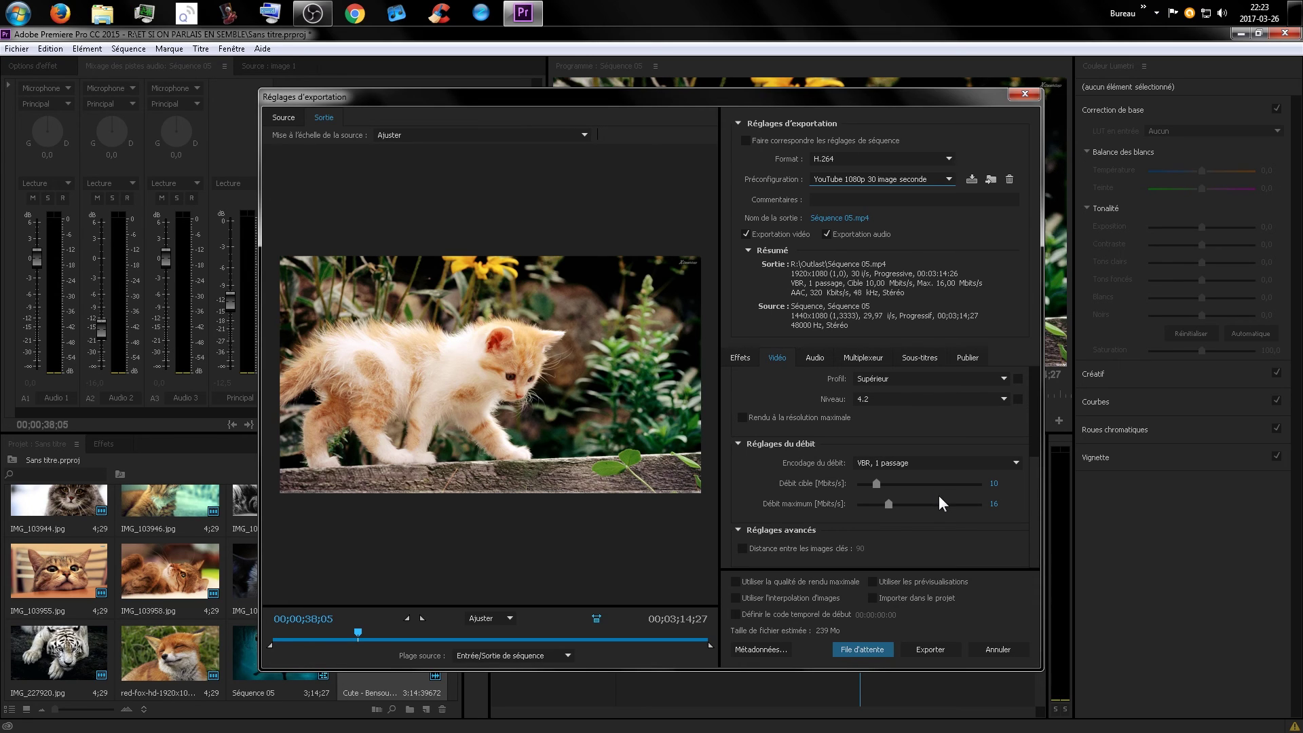
left_click(937, 654)
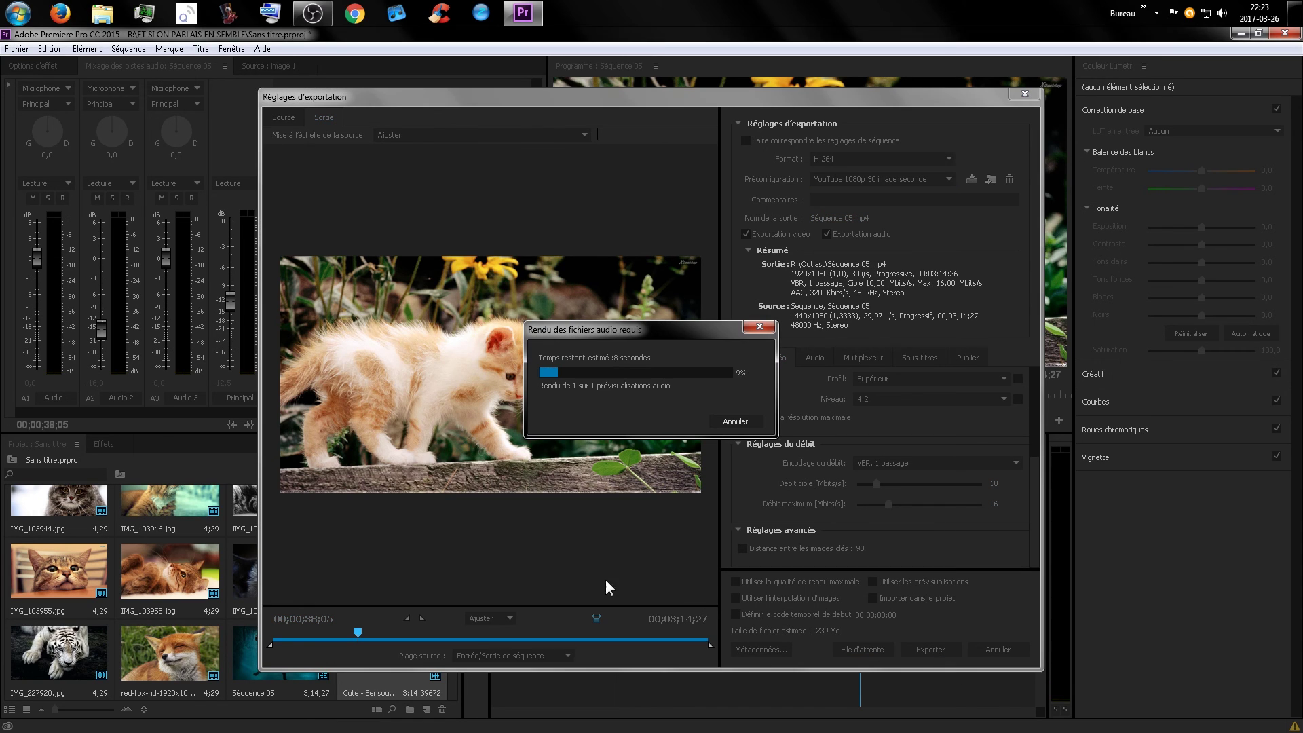